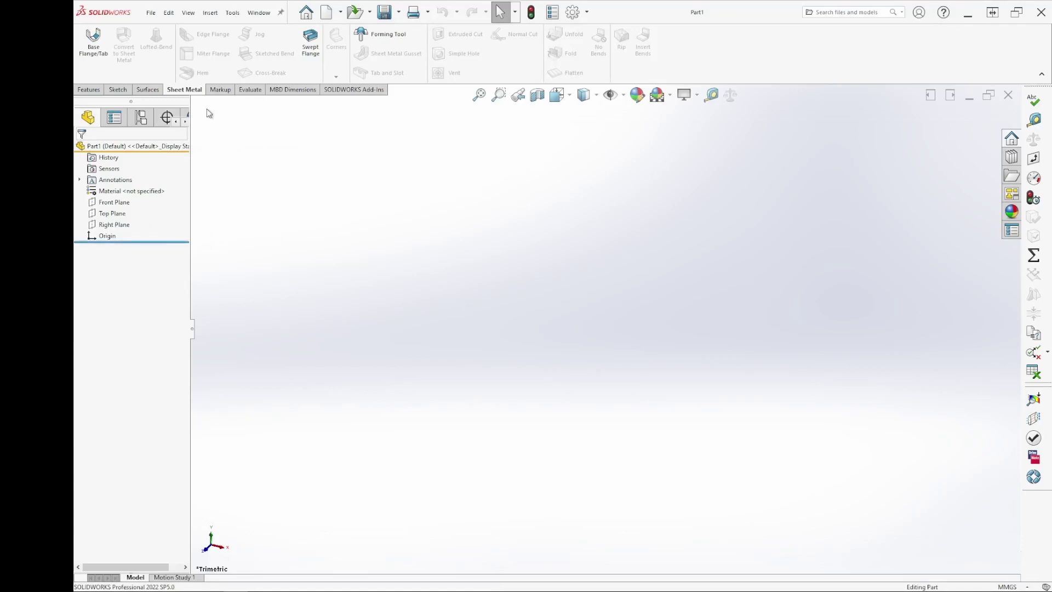
# Cycle through the Features and Sheet Metal tabs, ending on the Sketch tools
pyautogui.click(88, 89)
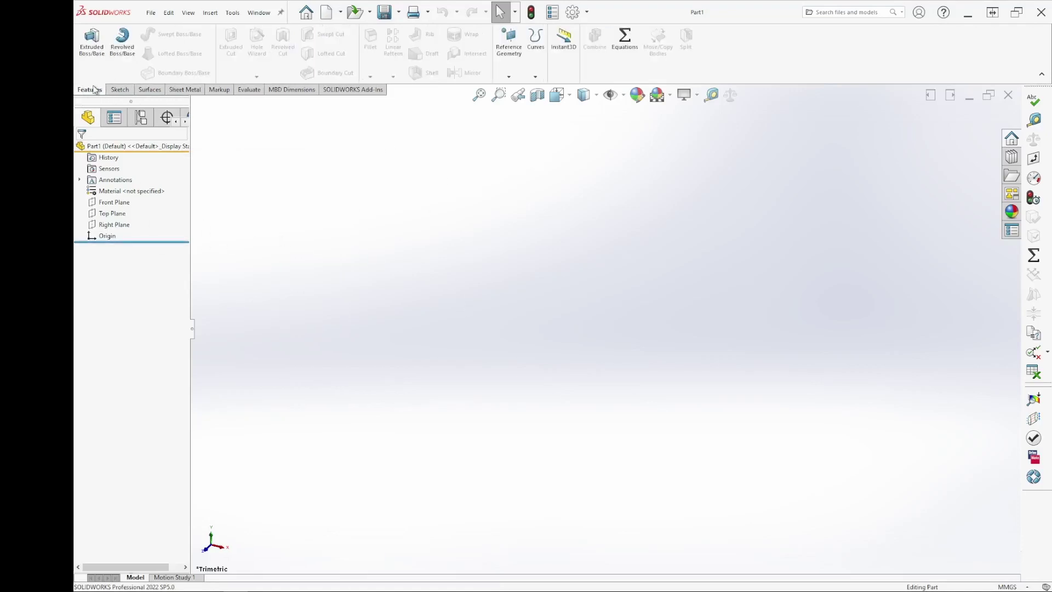
pyautogui.click(183, 91)
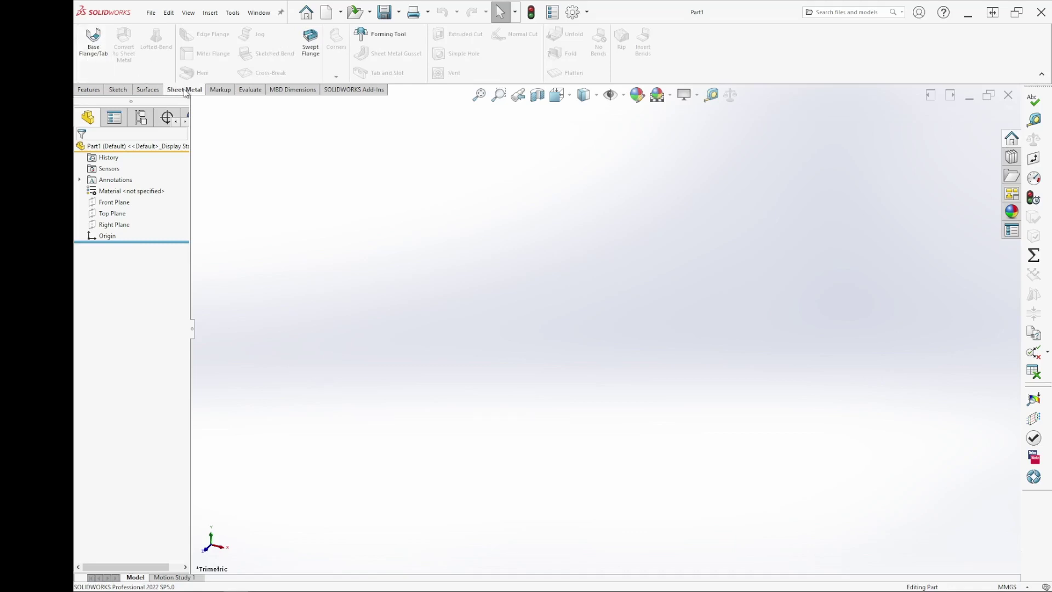
pyautogui.click(88, 90)
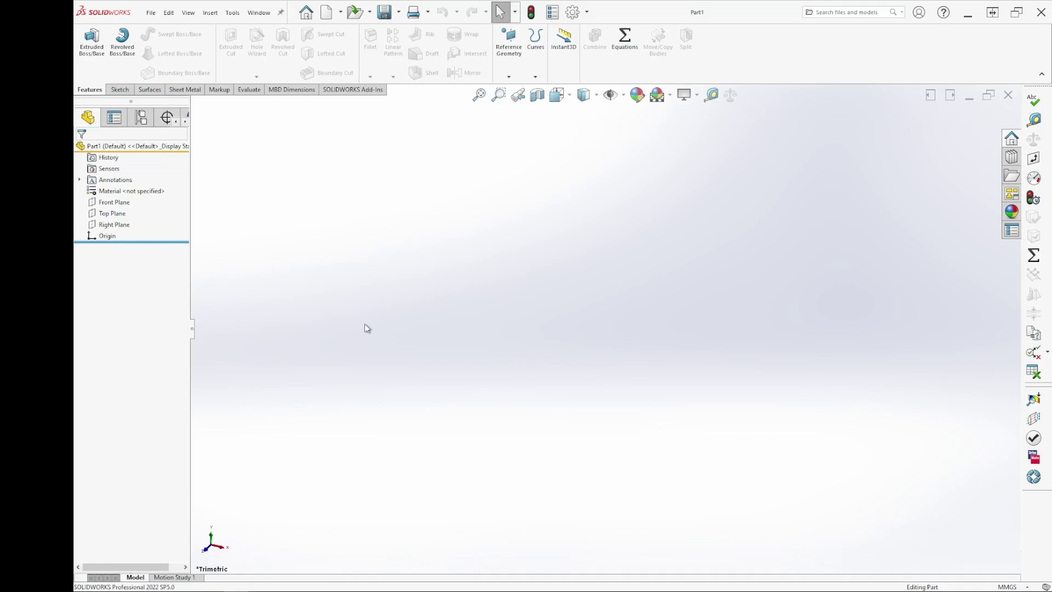
pyautogui.click(120, 90)
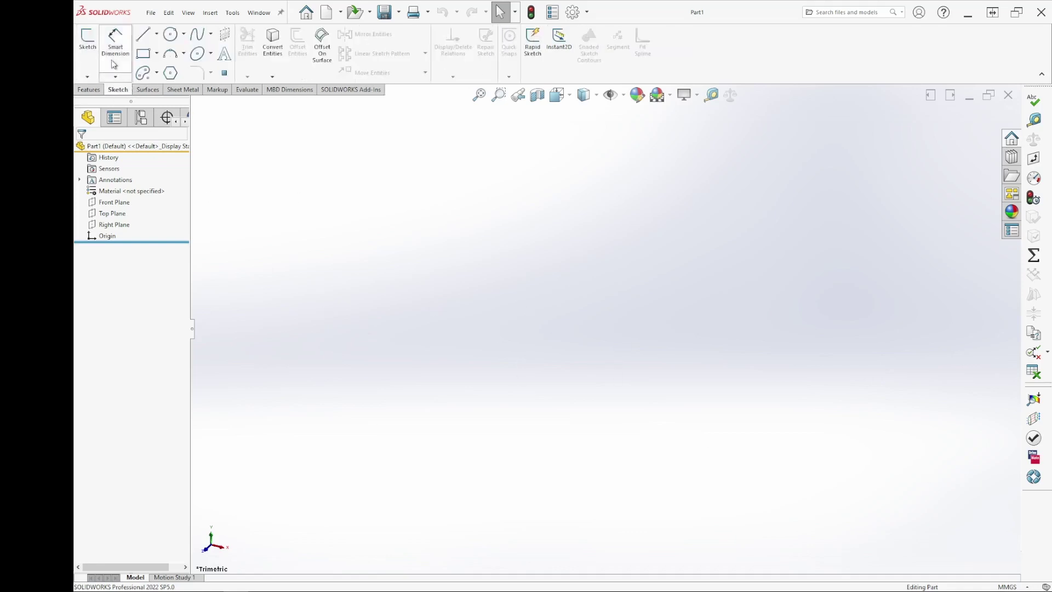
# Start a Top Plane sketch with a center rectangle anchored at the origin
pyautogui.click(112, 214)
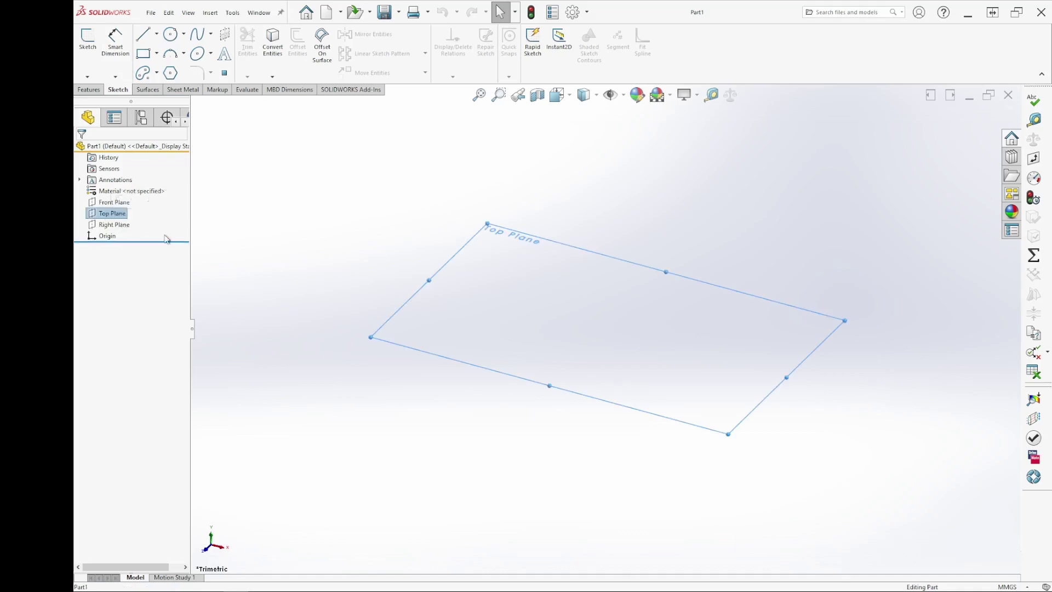
pyautogui.click(89, 48)
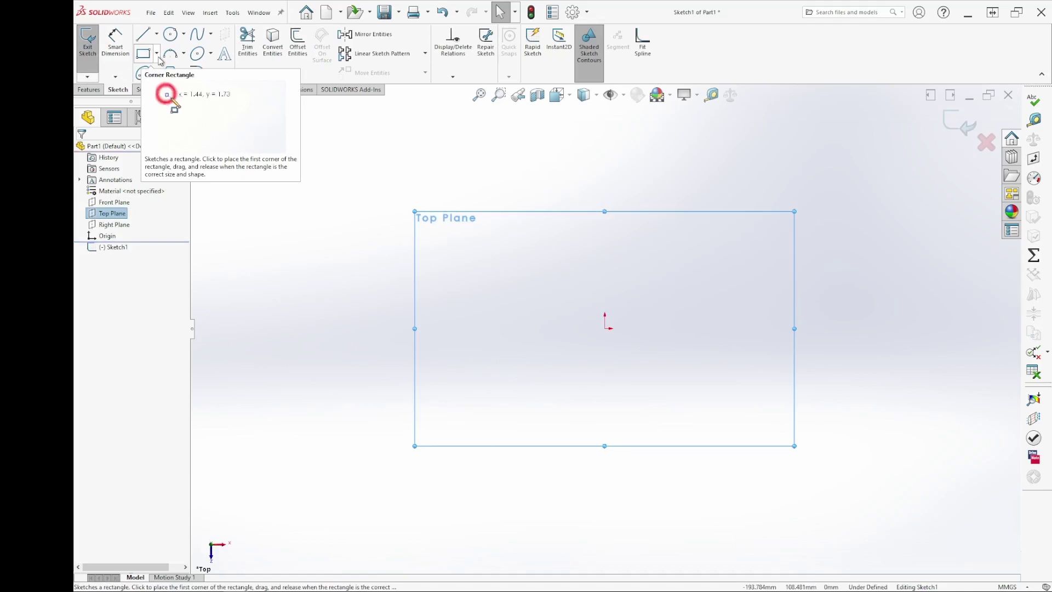
pyautogui.click(157, 53)
pyautogui.click(159, 84)
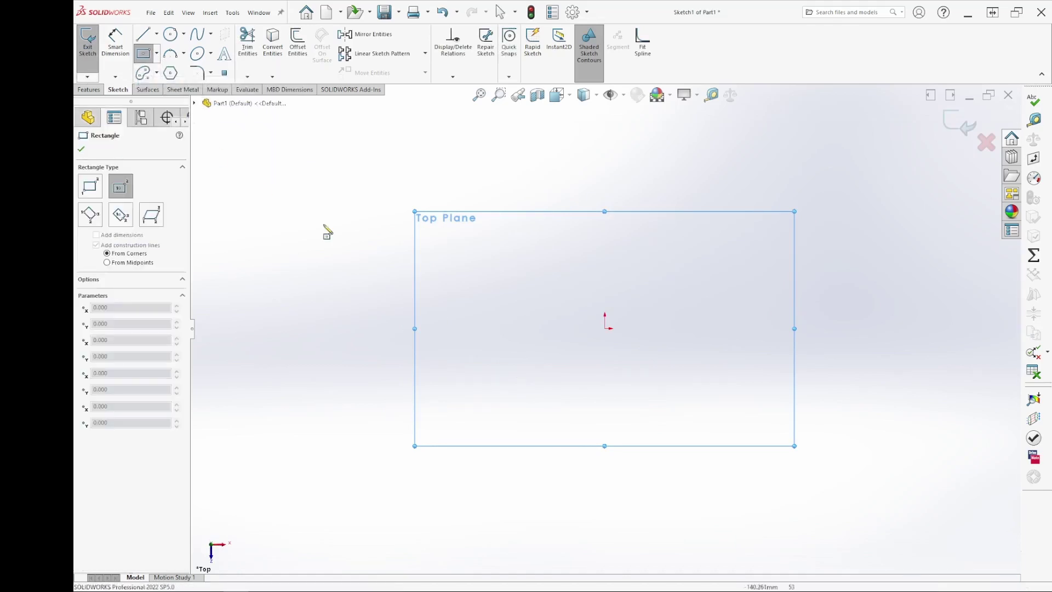
pyautogui.click(605, 328)
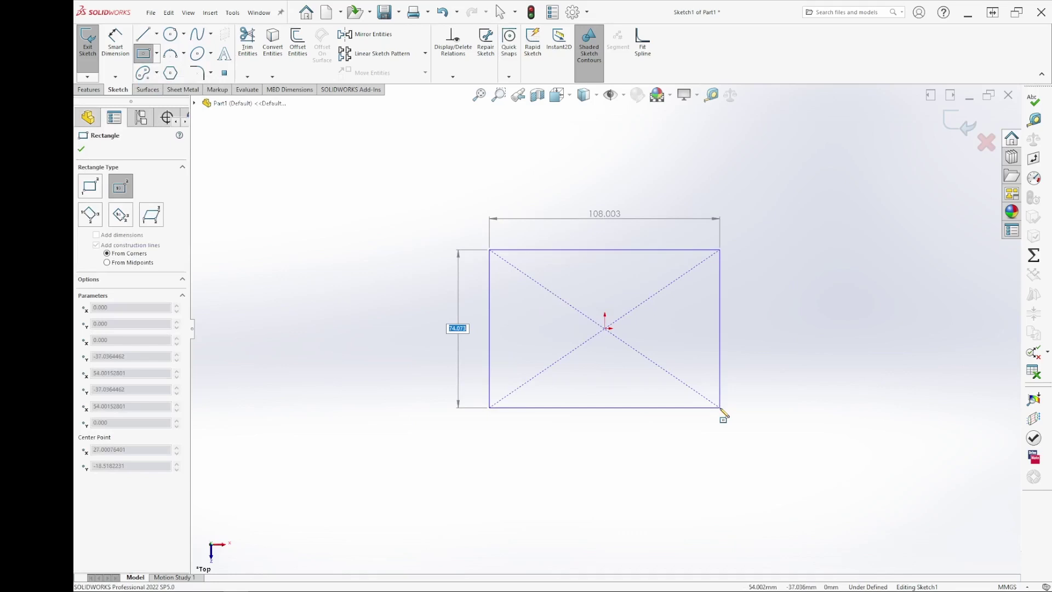
# Size the rectangle 50 mm by 70 mm and end the rectangle tool
pyautogui.write('50')
pyautogui.press('Tab')
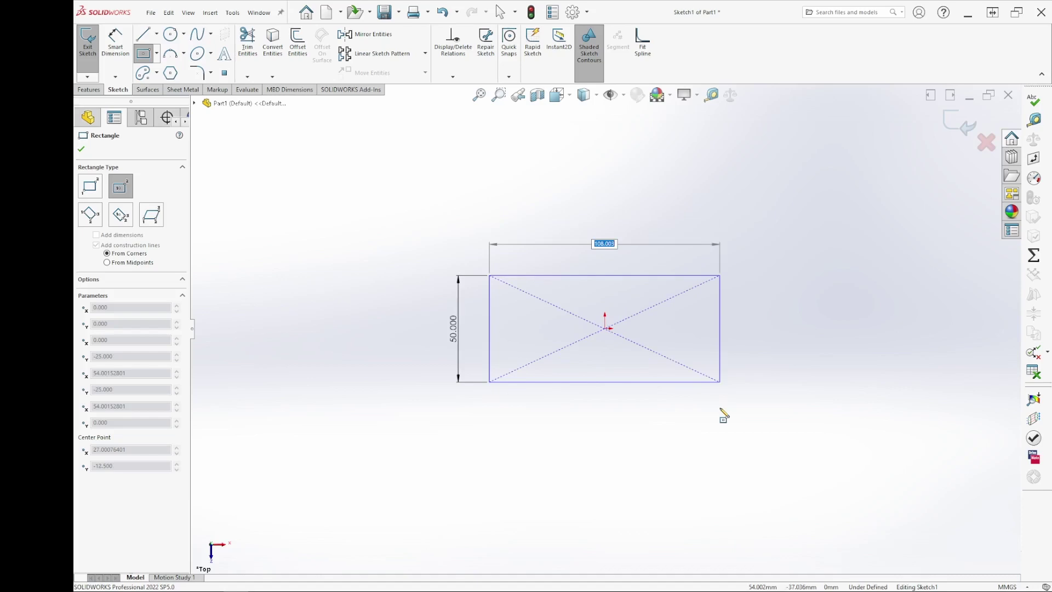
pyautogui.write('70')
pyautogui.press('Tab')
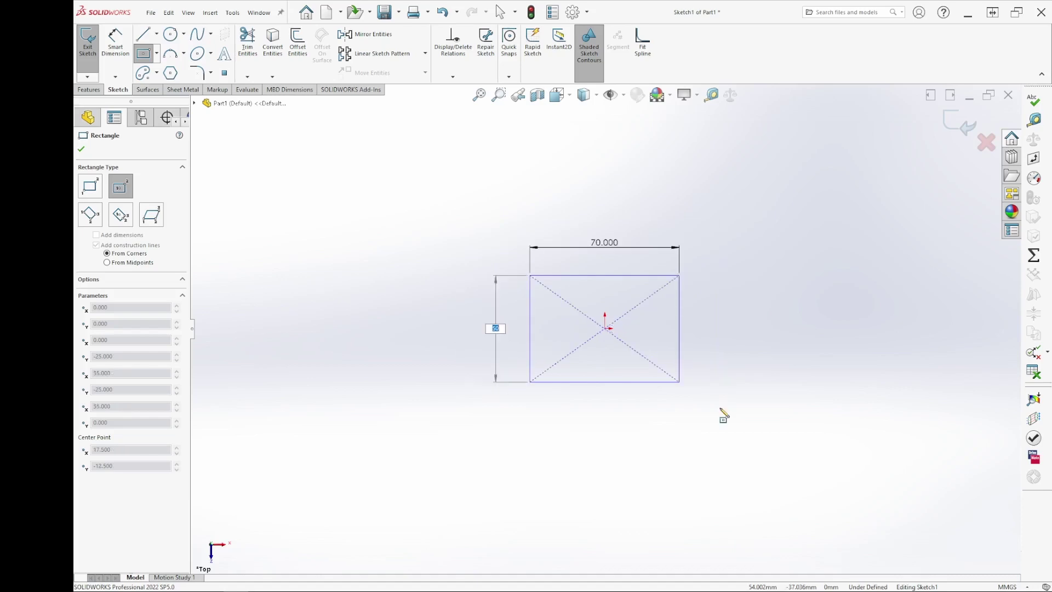
pyautogui.press('Return')
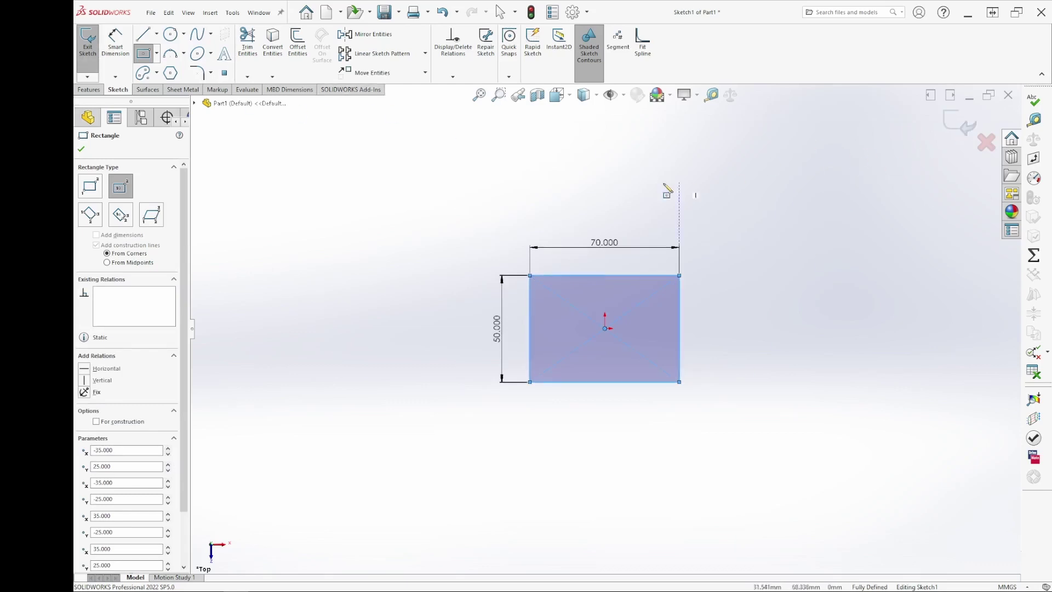
pyautogui.rightClick(624, 178)
pyautogui.click(638, 180)
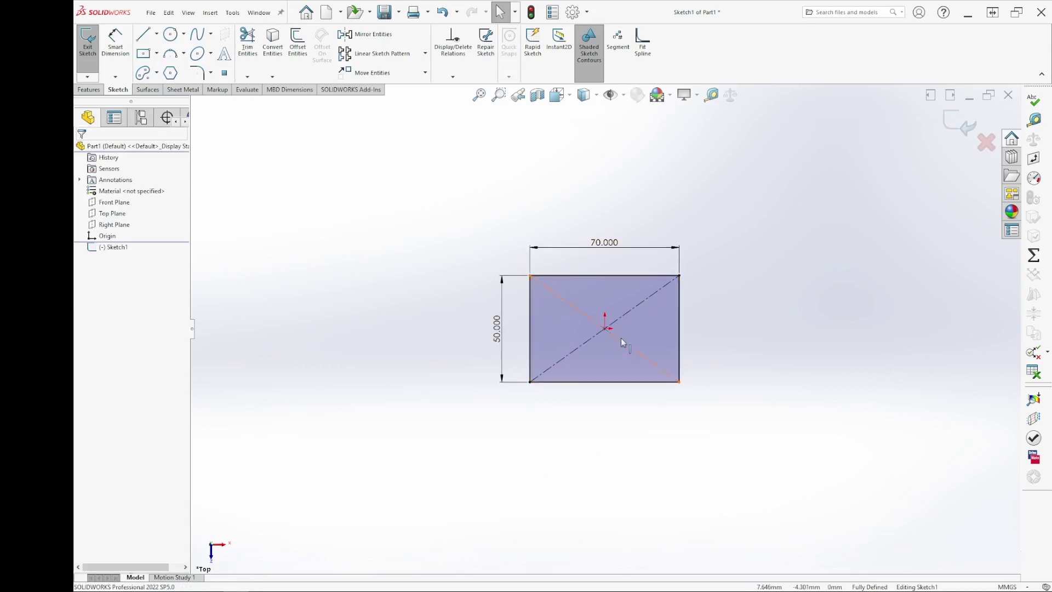
# Exit the rectangle sketch and switch the CommandManager to the Sheet Metal tools
pyautogui.click(952, 129)
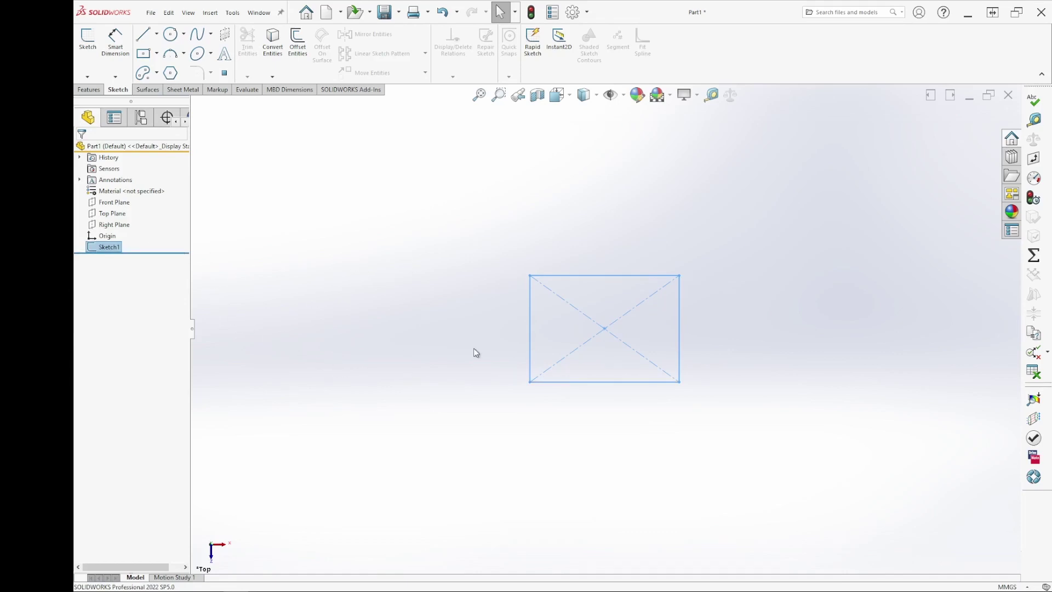
pyautogui.click(89, 89)
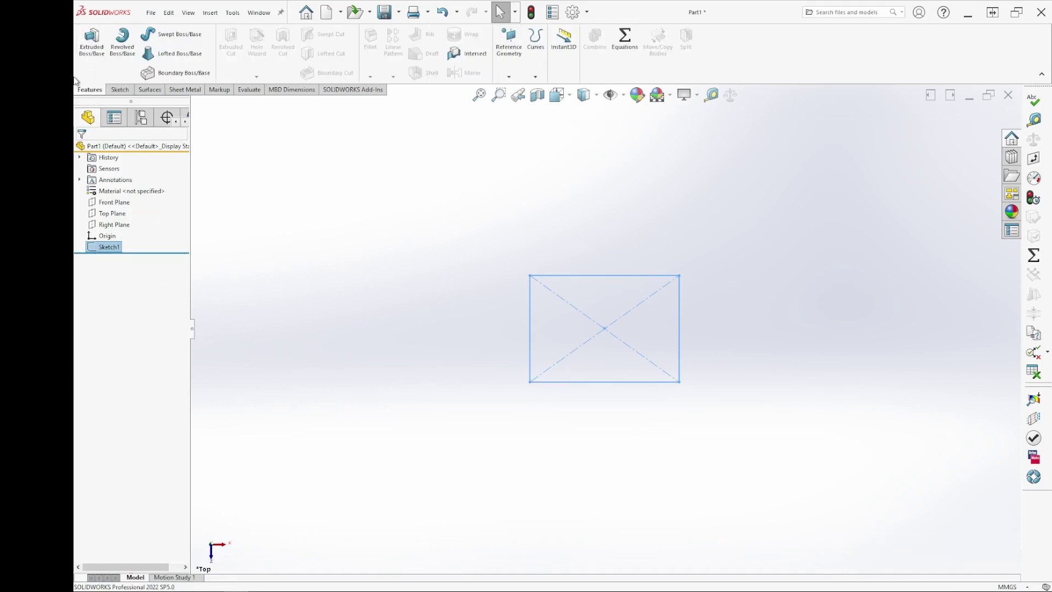
pyautogui.click(189, 90)
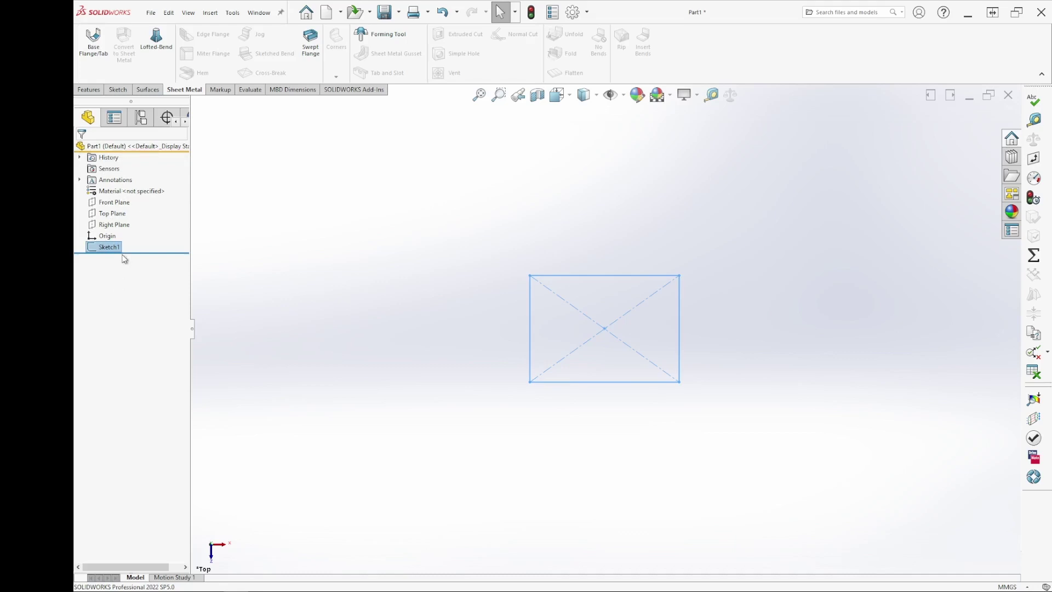
pyautogui.moveTo(124, 259); pyautogui.dragTo(106, 268)
# Apply a Base Flange to Sketch1 at 2 mm thickness and K-Factor 0.5
pyautogui.click(93, 46)
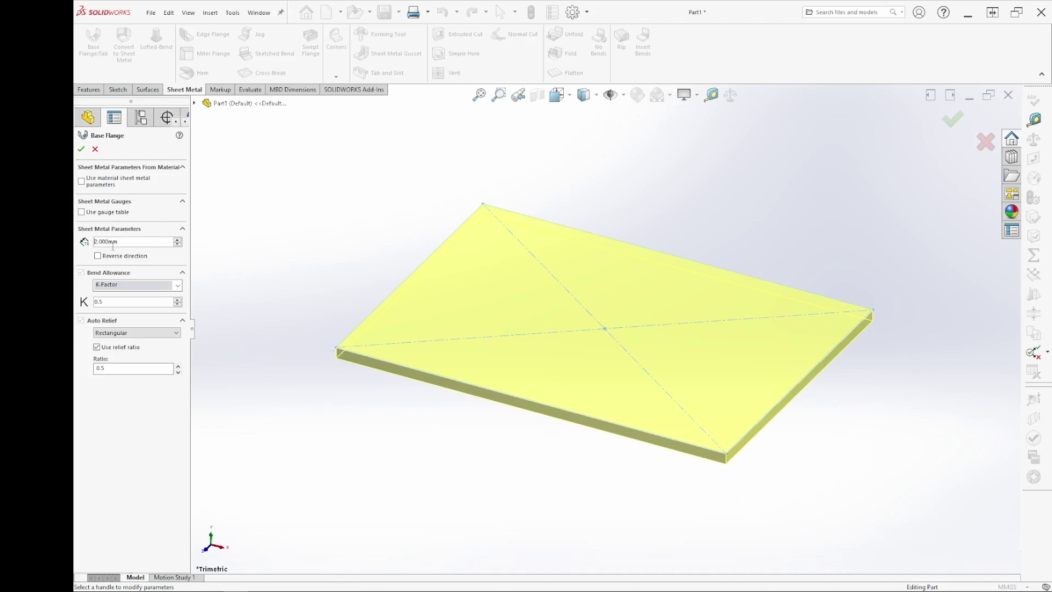
pyautogui.click(81, 149)
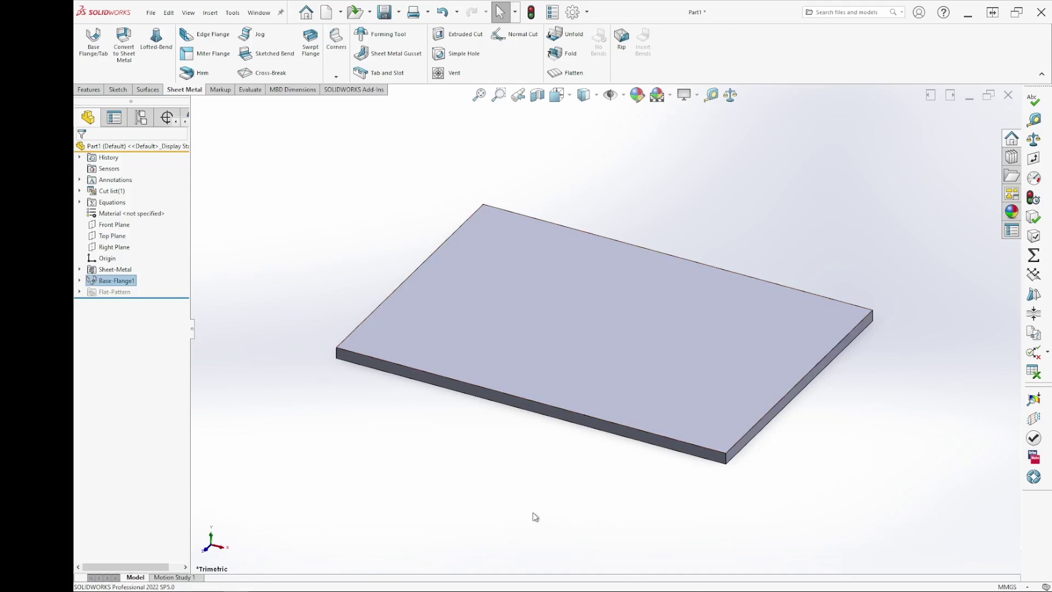
pyautogui.moveTo(534, 515)
pyautogui.mouseDown(button='middle')
pyautogui.moveTo(508, 470)
pyautogui.moveTo(554, 458)
pyautogui.moveTo(593, 483)
pyautogui.moveTo(521, 470)
pyautogui.moveTo(541, 499)
pyautogui.moveTo(551, 493)
pyautogui.mouseUp(button='middle')
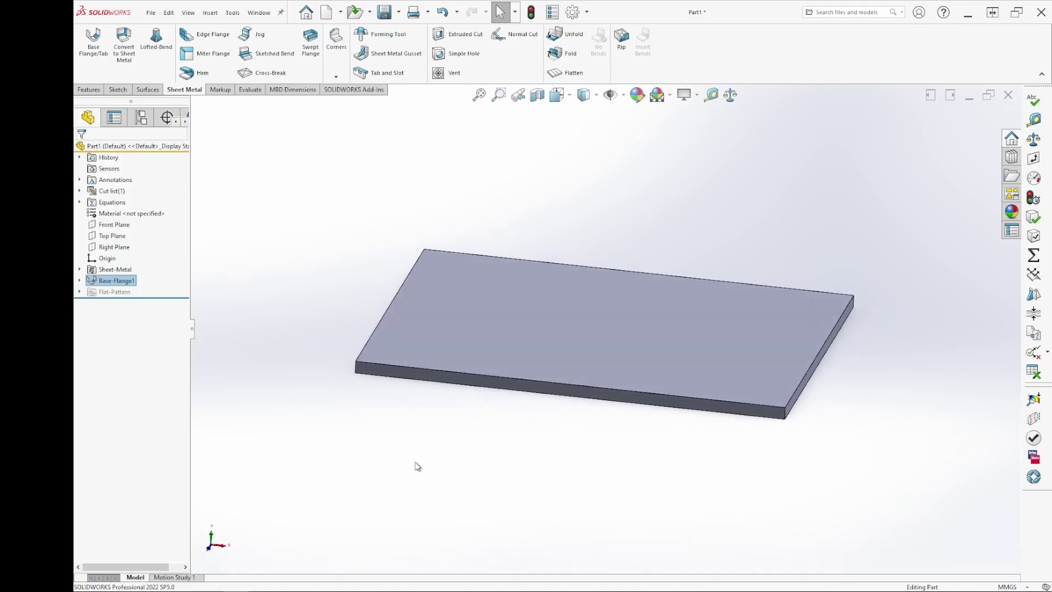
pyautogui.moveTo(465, 468)
pyautogui.mouseDown(button='middle')
pyautogui.moveTo(436, 481)
pyautogui.moveTo(439, 498)
pyautogui.mouseUp(button='middle')
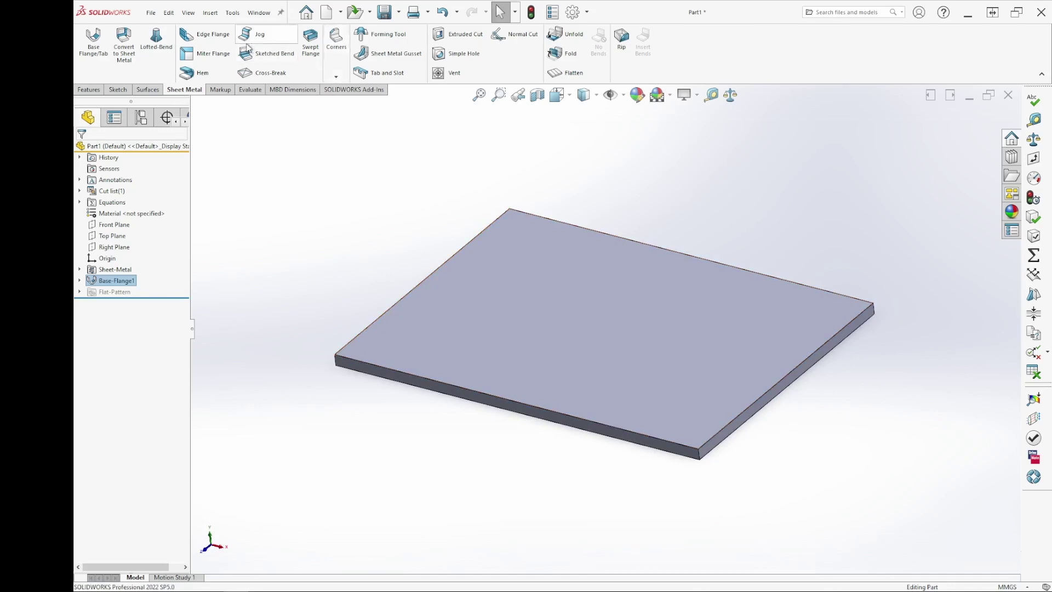
# Add a 28 mm Edge Flange at 90° along one edge of the base plate
pyautogui.click(213, 36)
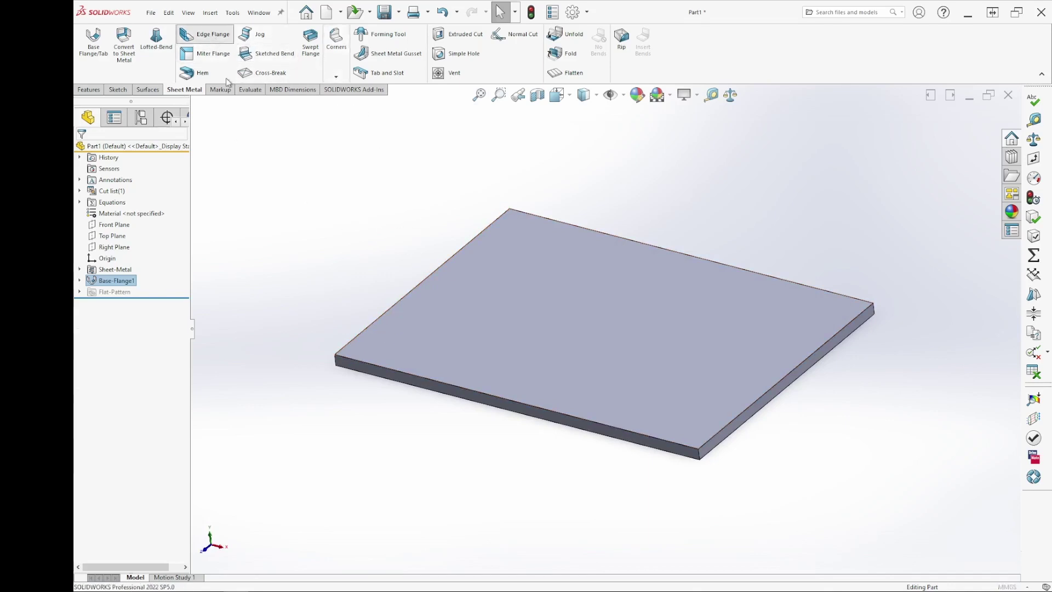
pyautogui.click(419, 285)
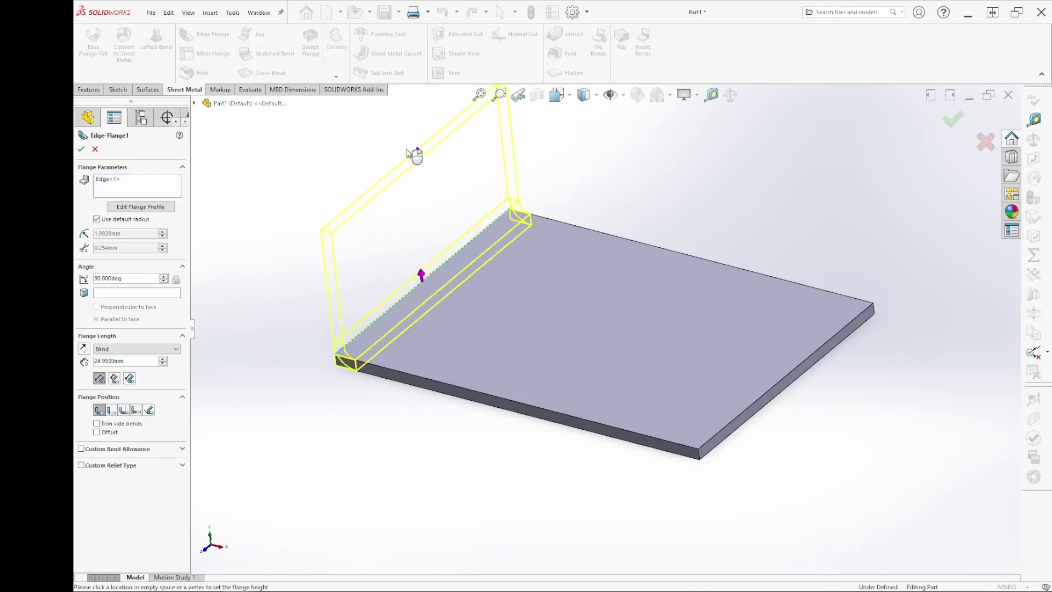
pyautogui.click(407, 150)
pyautogui.moveTo(420, 479)
pyautogui.mouseDown(button='middle')
pyautogui.moveTo(435, 439)
pyautogui.moveTo(477, 426)
pyautogui.moveTo(444, 423)
pyautogui.moveTo(404, 448)
pyautogui.moveTo(415, 438)
pyautogui.mouseUp(button='middle')
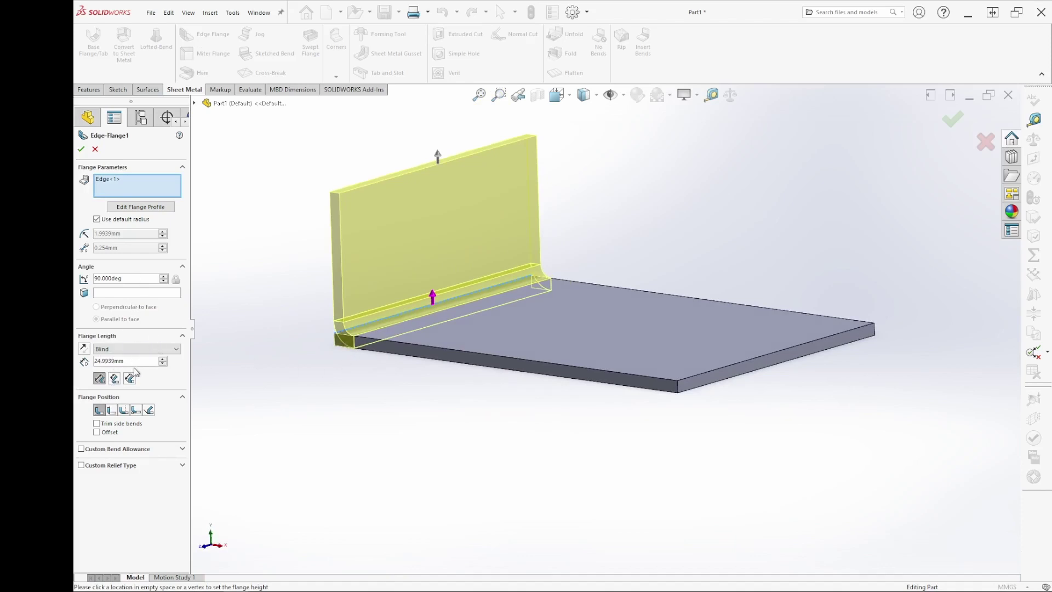
pyautogui.doubleClick(138, 361)
pyautogui.write('28')
pyautogui.press('Return')
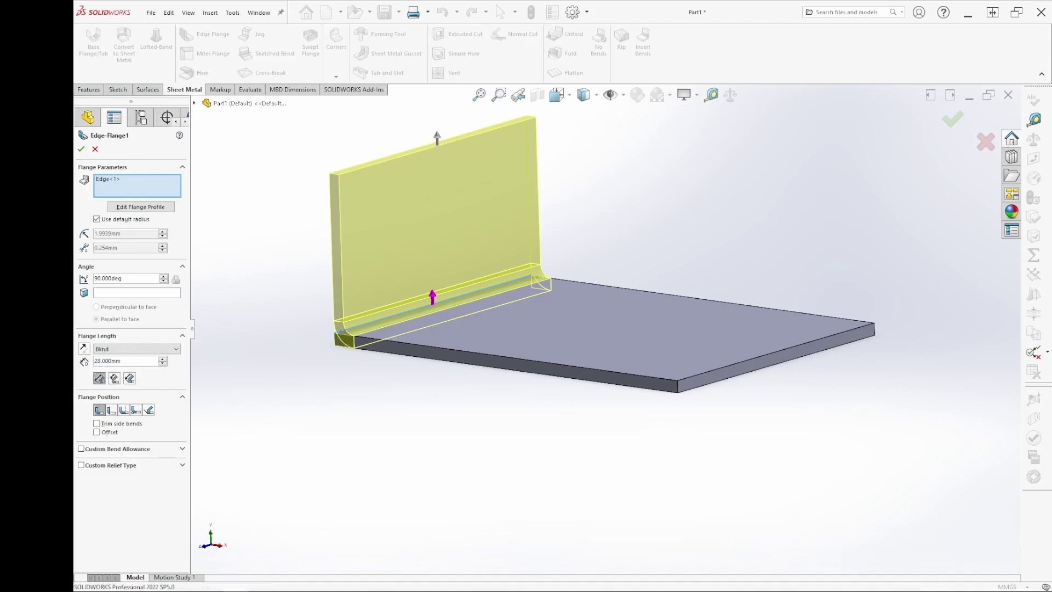
pyautogui.click(81, 149)
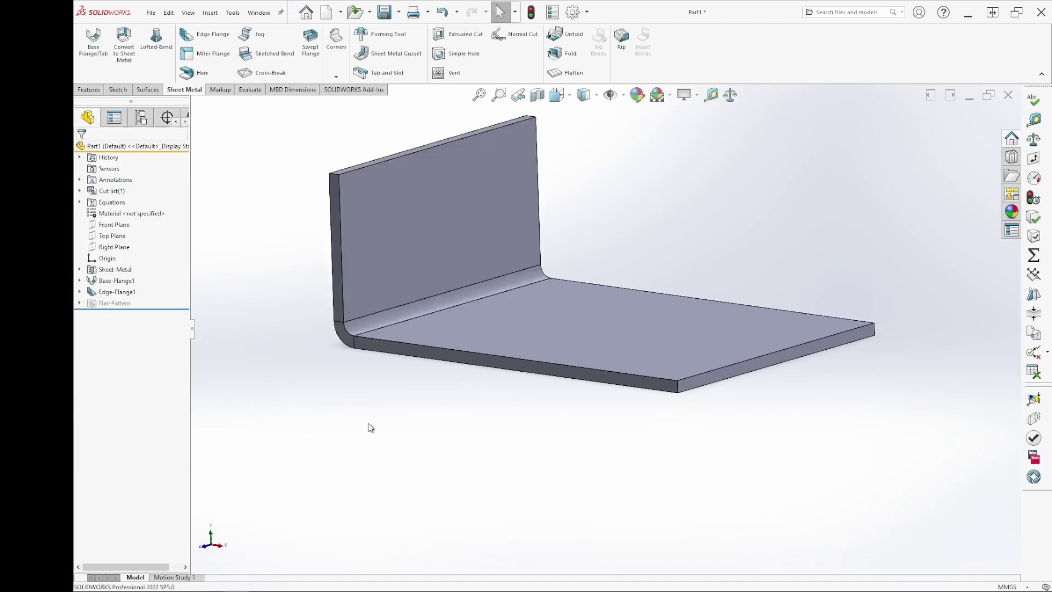
# Orbit and zoom around the finished L-bracket to inspect it from several angles
pyautogui.moveTo(369, 428)
pyautogui.mouseDown(button='middle')
pyautogui.moveTo(422, 410)
pyautogui.moveTo(477, 422)
pyautogui.moveTo(327, 403)
pyautogui.moveTo(363, 399)
pyautogui.moveTo(380, 446)
pyautogui.mouseUp(button='middle')
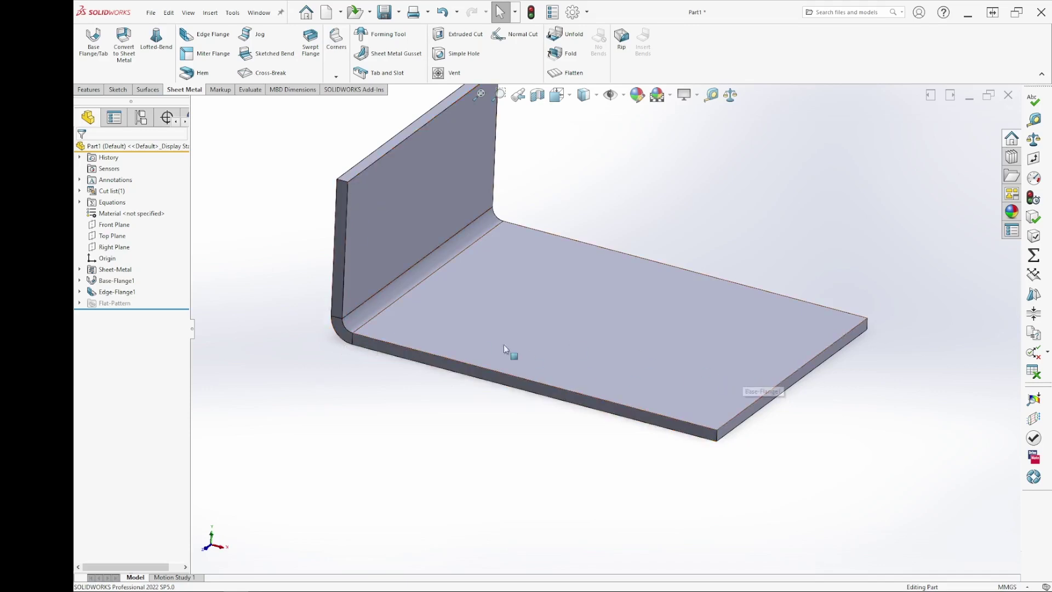
pyautogui.moveTo(504, 375)
pyautogui.mouseDown(button='middle')
pyautogui.moveTo(472, 316)
pyautogui.moveTo(540, 341)
pyautogui.moveTo(488, 382)
pyautogui.mouseUp(button='middle')
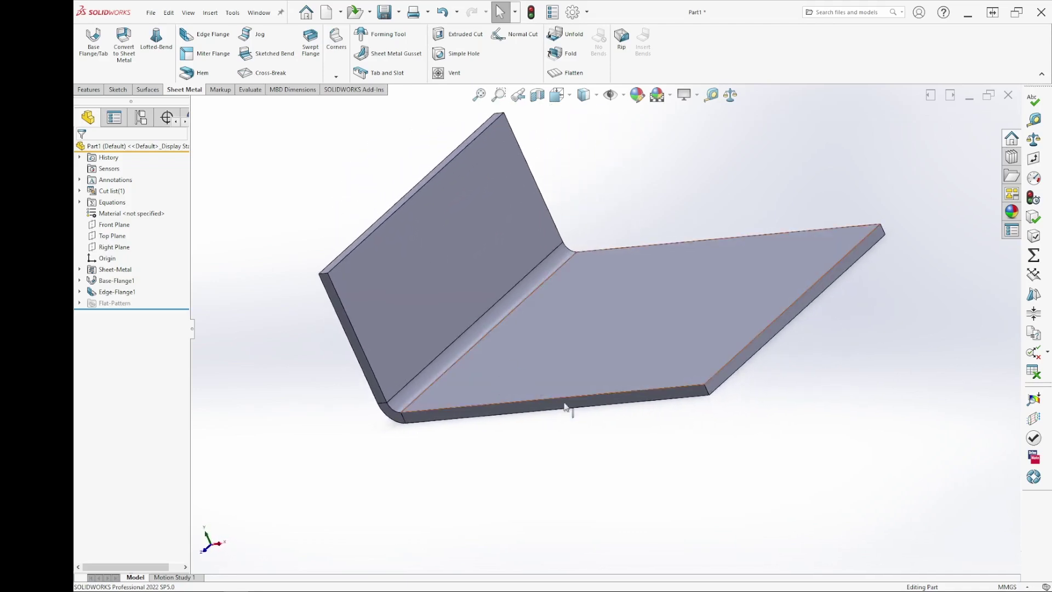
pyautogui.moveTo(600, 379); pyautogui.dragTo(629, 367, button='middle')
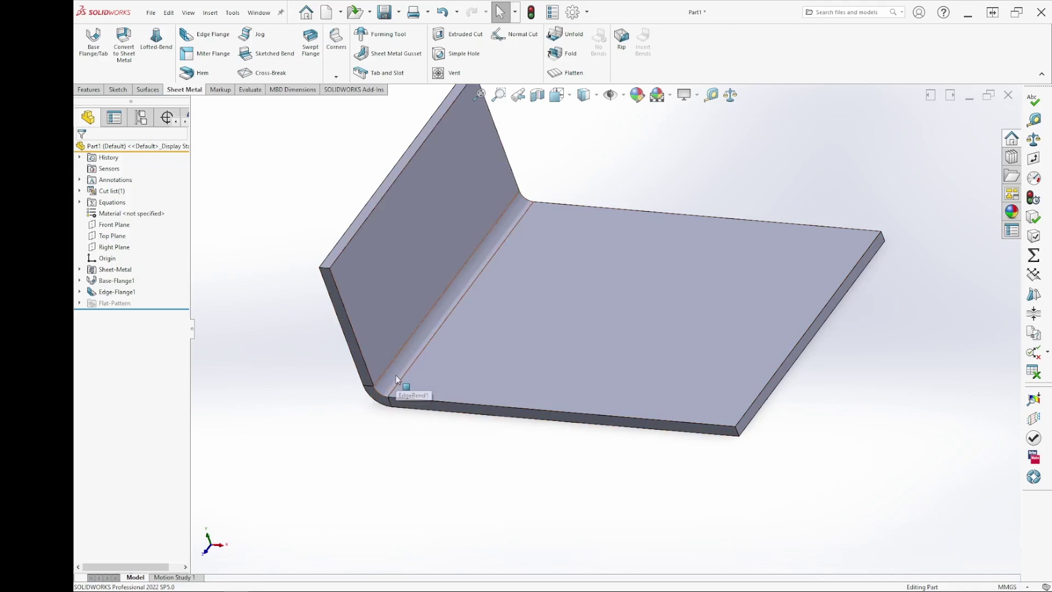
pyautogui.scroll(3, 526, 378)
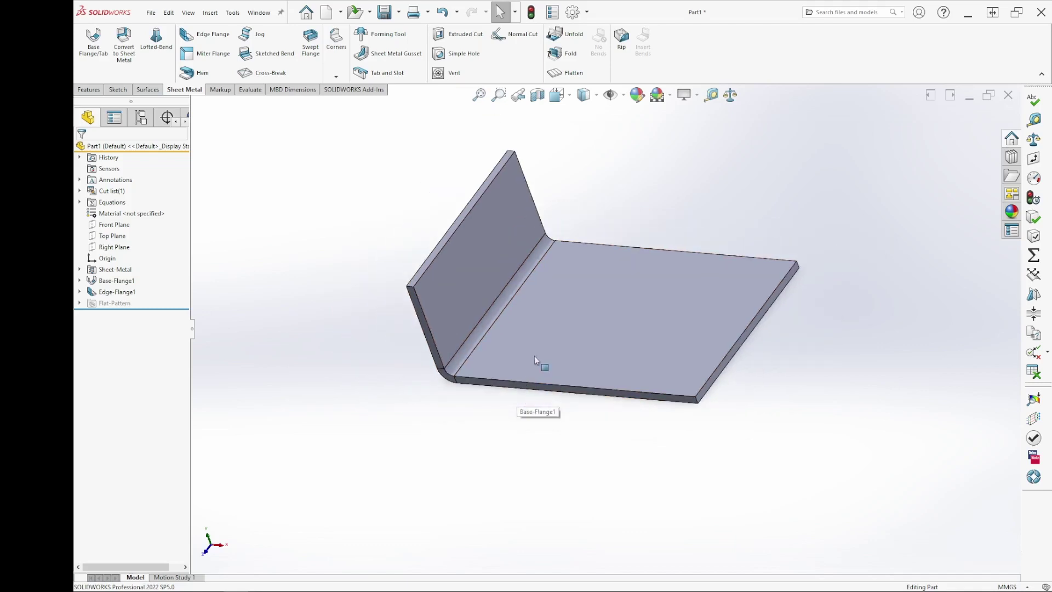
pyautogui.moveTo(534, 356); pyautogui.dragTo(559, 305, button='middle')
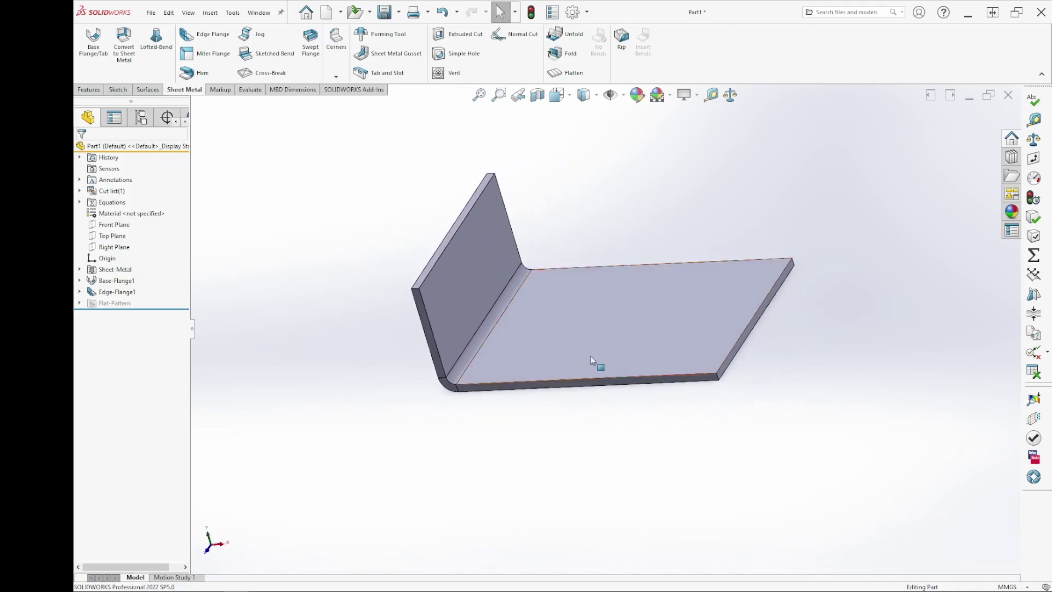
pyautogui.moveTo(589, 350)
pyautogui.mouseDown(button='middle')
pyautogui.moveTo(521, 363)
pyautogui.moveTo(534, 370)
pyautogui.mouseUp(button='middle')
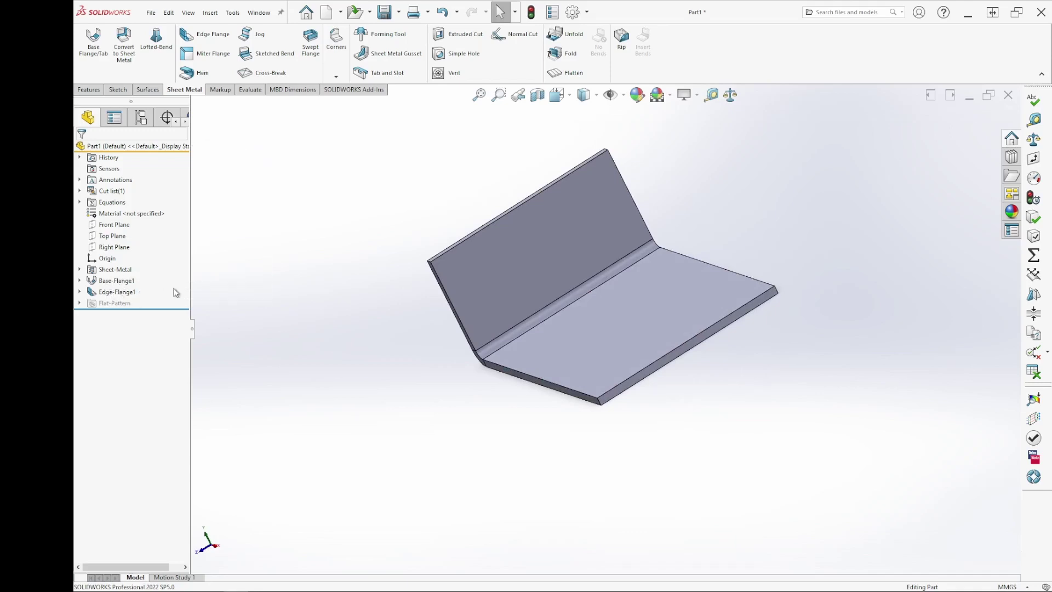
# Change the Sheet-Metal bend radius from 1.9939 mm to 2 mm
pyautogui.rightClick(100, 270)
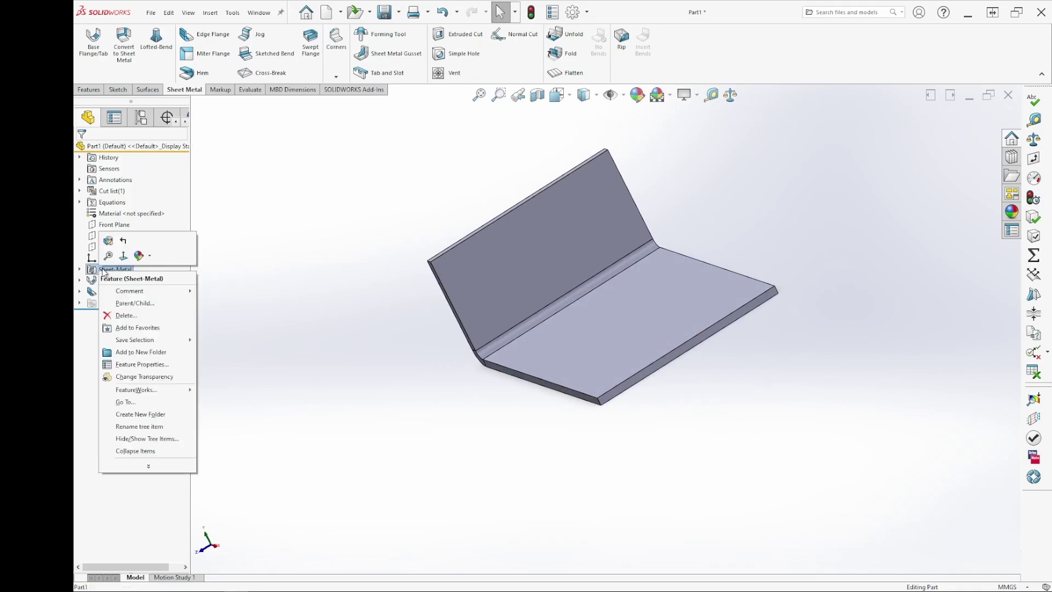
pyautogui.click(109, 241)
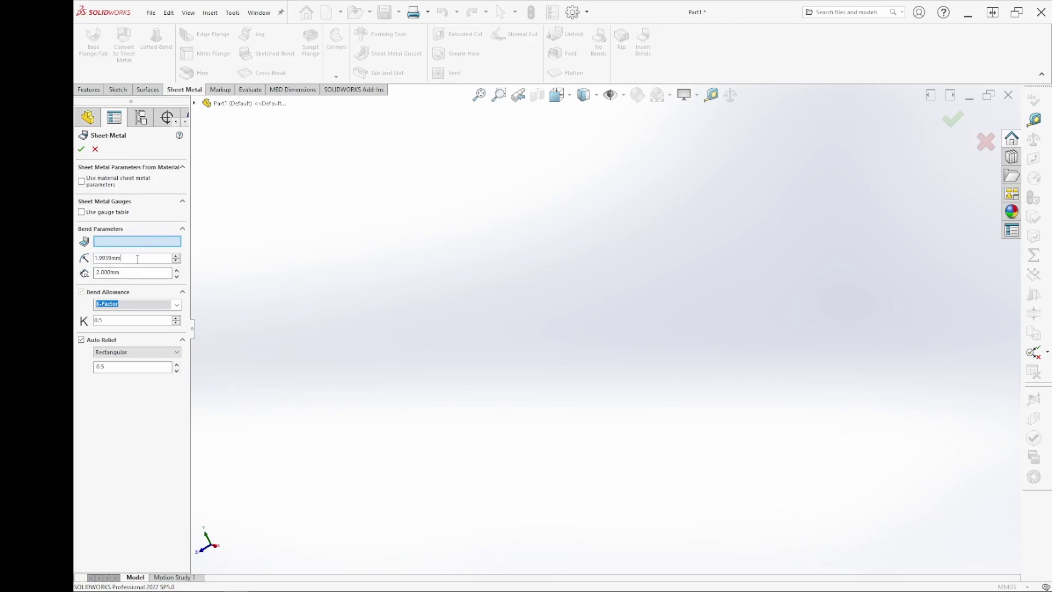
pyautogui.moveTo(137, 259); pyautogui.dragTo(75, 251)
pyautogui.write('2')
pyautogui.press('Tab')
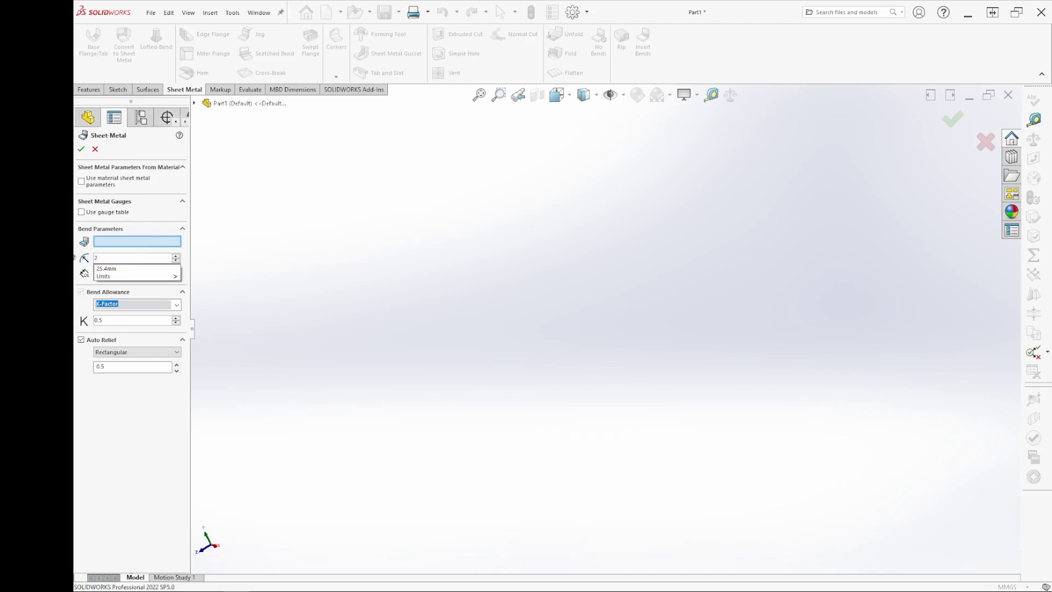
pyautogui.click(81, 149)
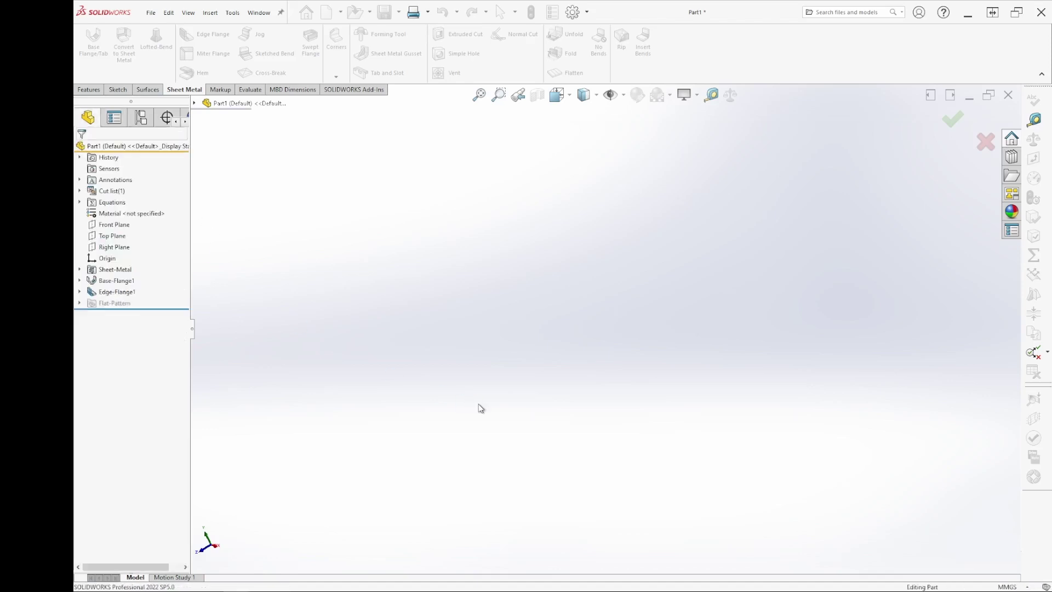
# Orbit and zoom in to inspect the rounded bend close up
pyautogui.moveTo(506, 353); pyautogui.dragTo(566, 353, button='middle')
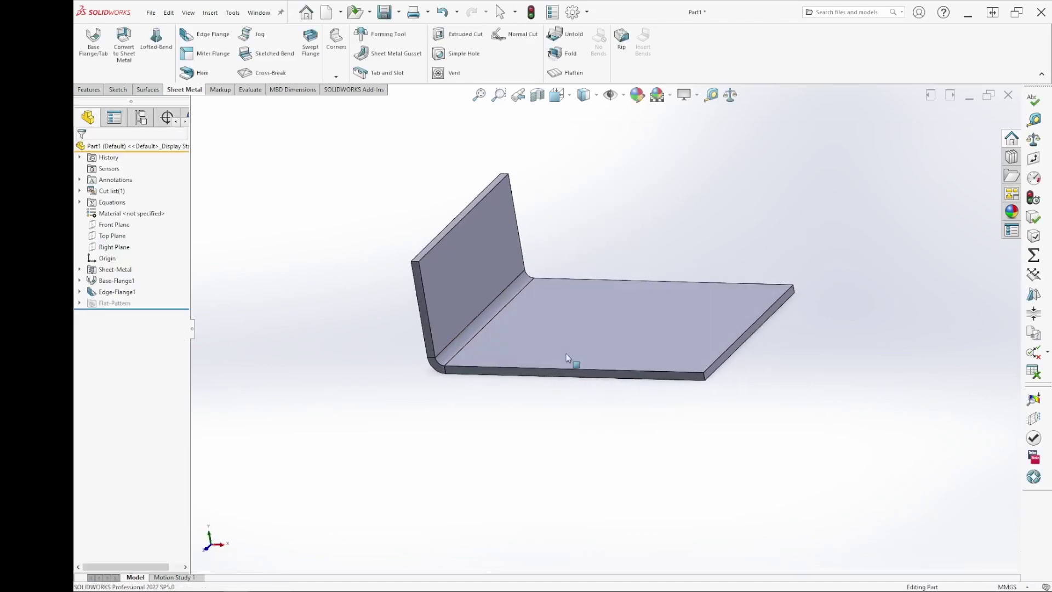
pyautogui.scroll(-2, 627, 266)
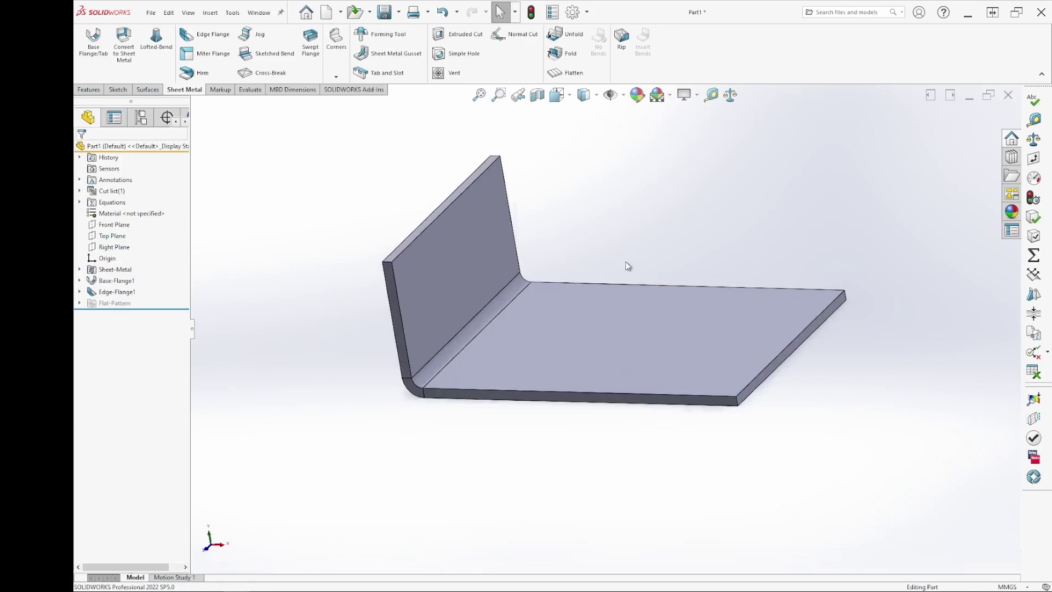
pyautogui.scroll(-2, 627, 268)
pyautogui.scroll(-3, 627, 272)
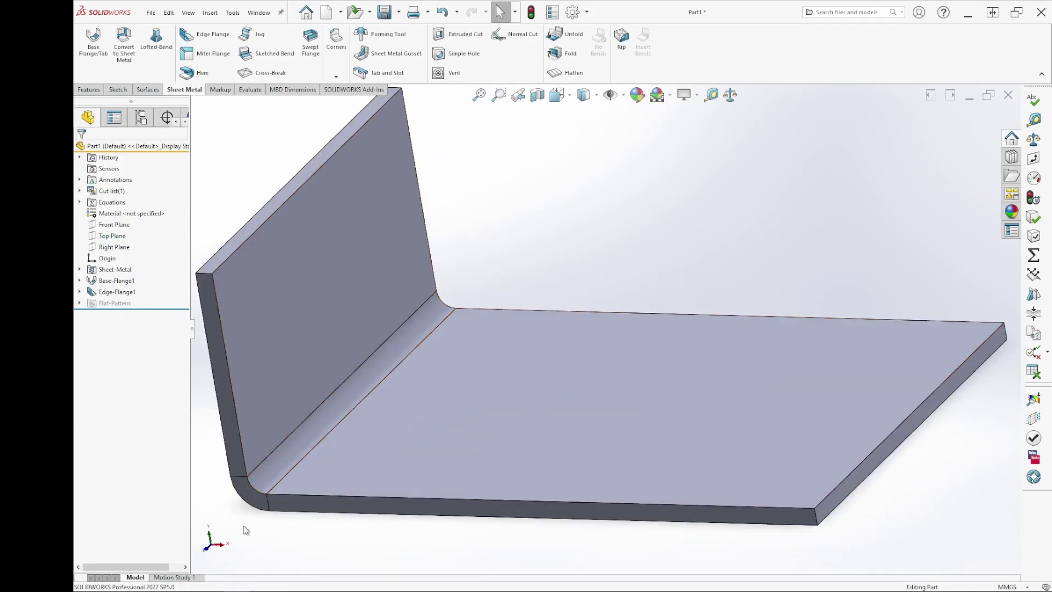
pyautogui.scroll(3, 328, 532)
pyautogui.scroll(-1, 576, 386)
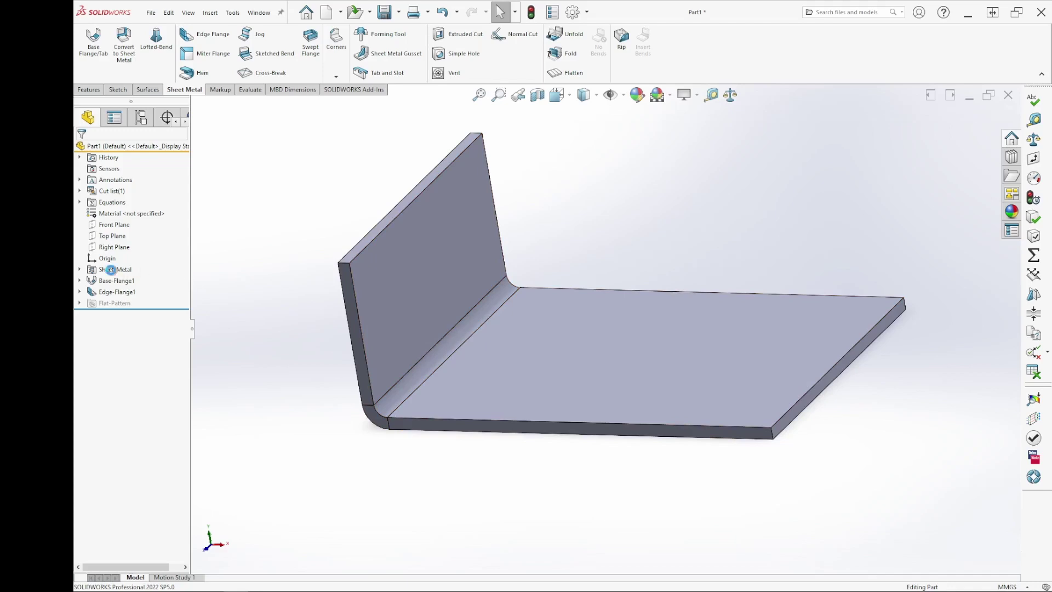
# Edit the Sheet-Metal feature to 1.5 mm thickness and 3 mm bend radius
pyautogui.rightClick(111, 271)
pyautogui.click(121, 240)
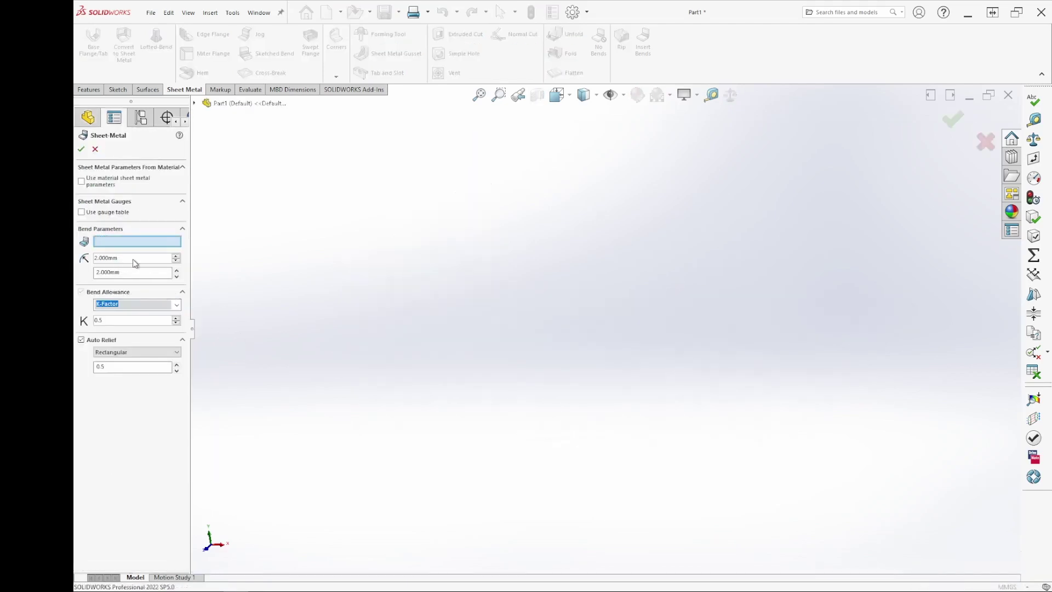
pyautogui.moveTo(132, 275); pyautogui.dragTo(81, 267)
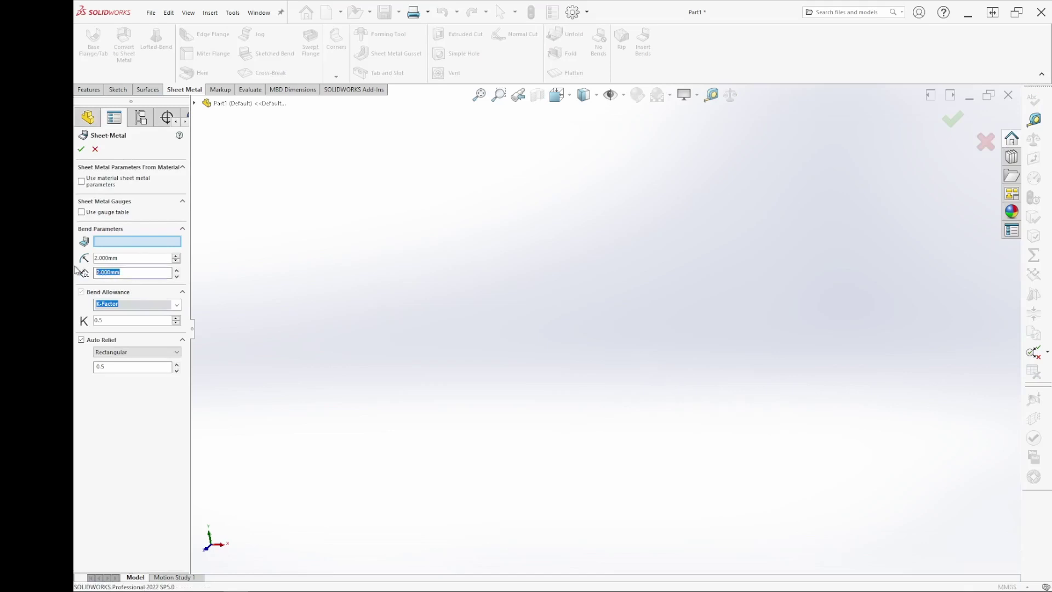
pyautogui.write('1.5')
pyautogui.press('Tab')
pyautogui.moveTo(126, 261); pyautogui.dragTo(94, 258)
pyautogui.write('3')
pyautogui.press('Tab')
pyautogui.click(83, 149)
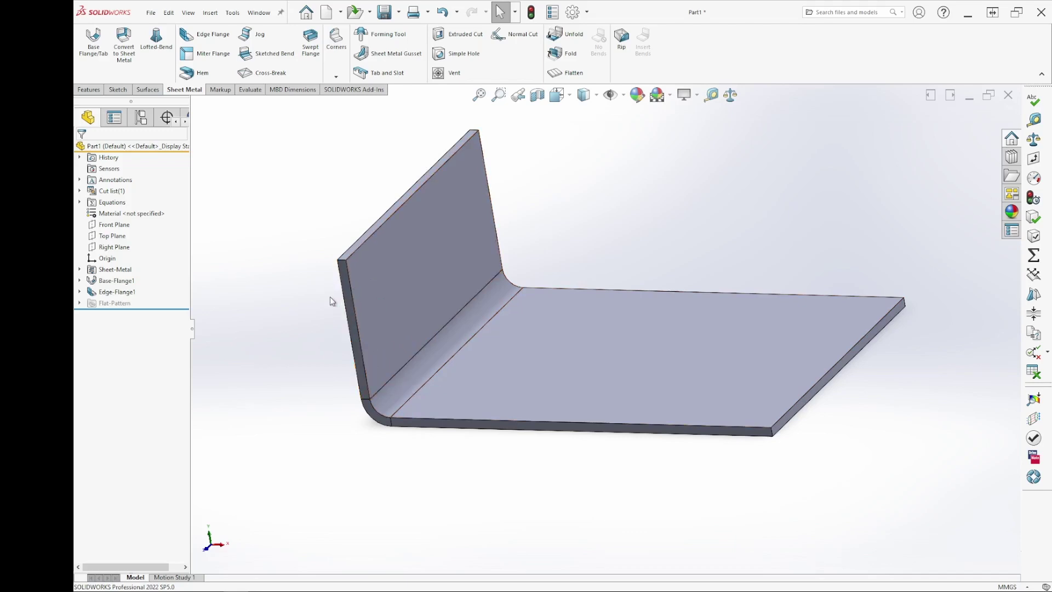
# Change the Sheet-Metal bend radius from 3 mm to 1.5 mm
pyautogui.rightClick(114, 271)
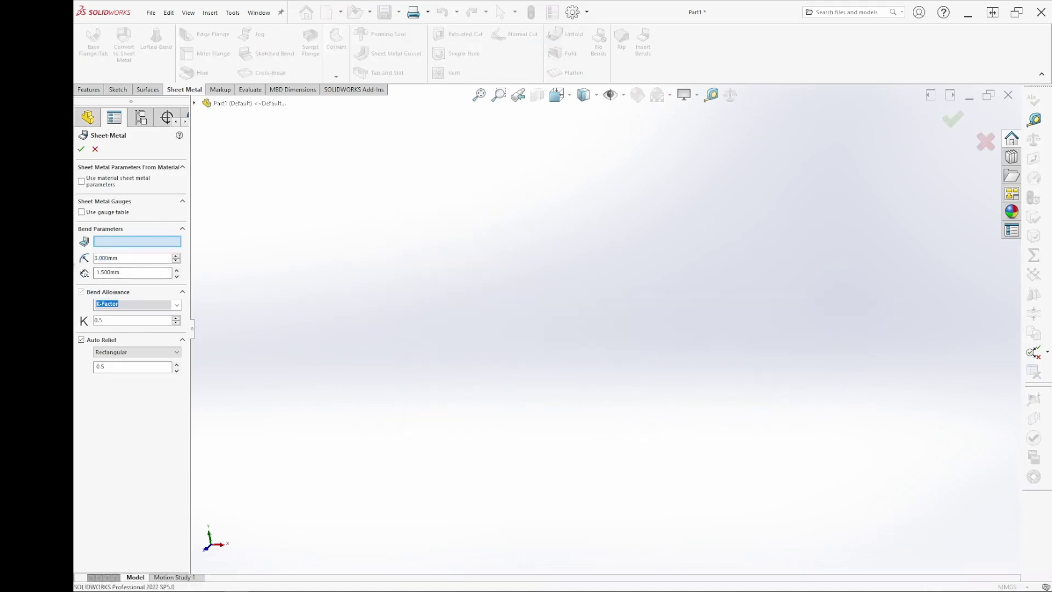
pyautogui.doubleClick(106, 258)
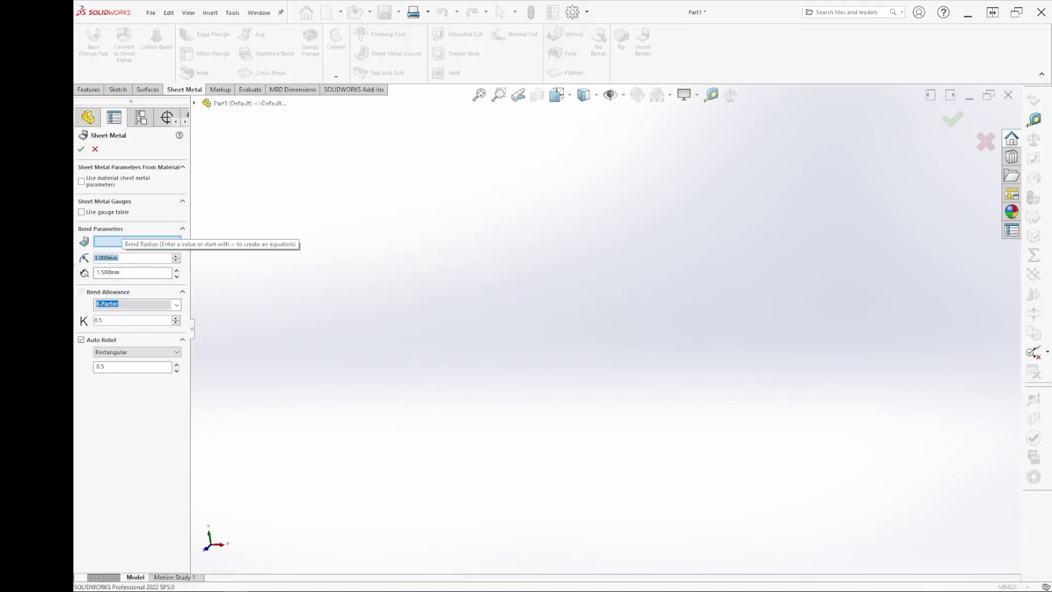
pyautogui.write('1.5')
pyautogui.press('Tab')
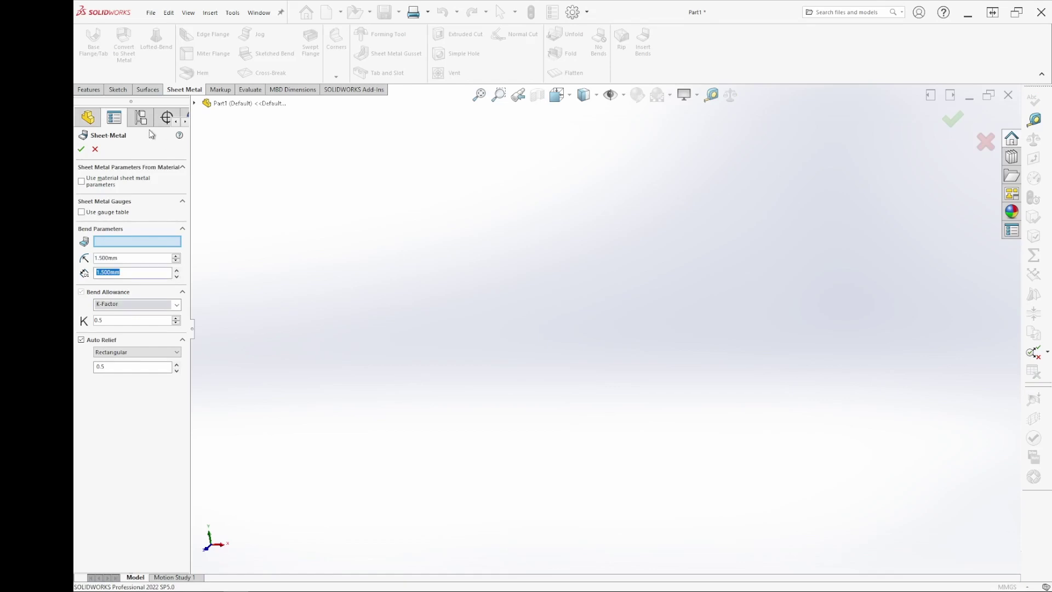
pyautogui.click(81, 149)
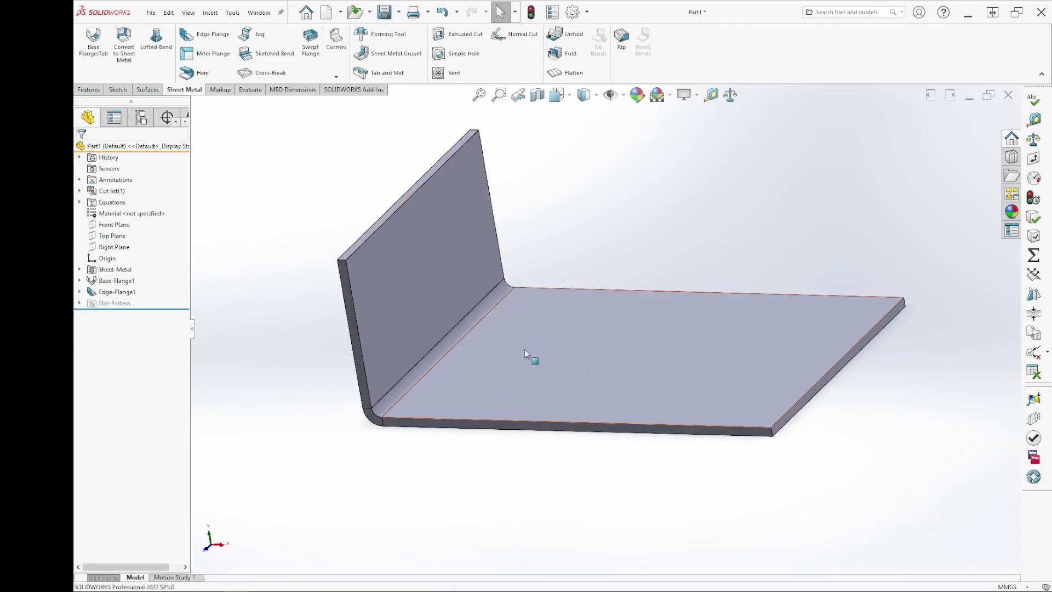
# Open a new sketch on the top face of Base-Flange1
pyautogui.click(618, 336)
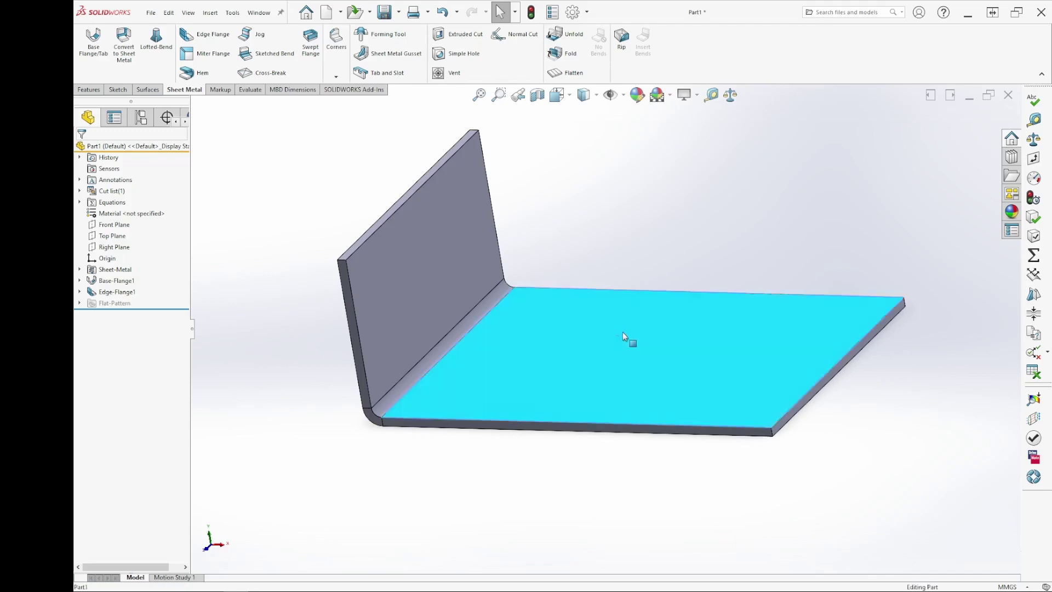
pyautogui.rightClick(622, 331)
pyautogui.click(630, 319)
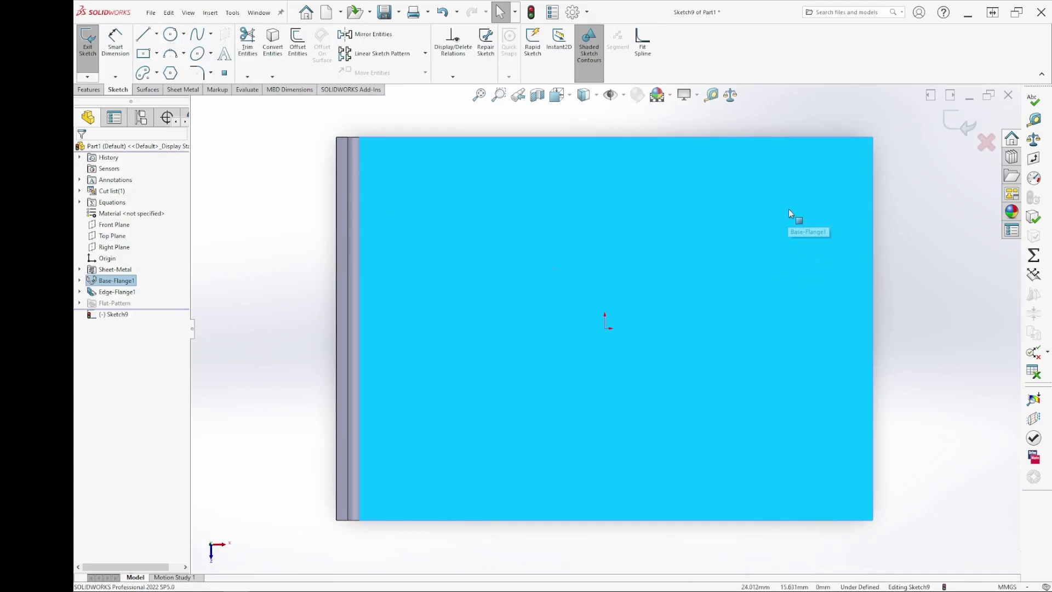
# Draw a 5 mm diameter circle near the plate's top-right corner
pyautogui.click(170, 34)
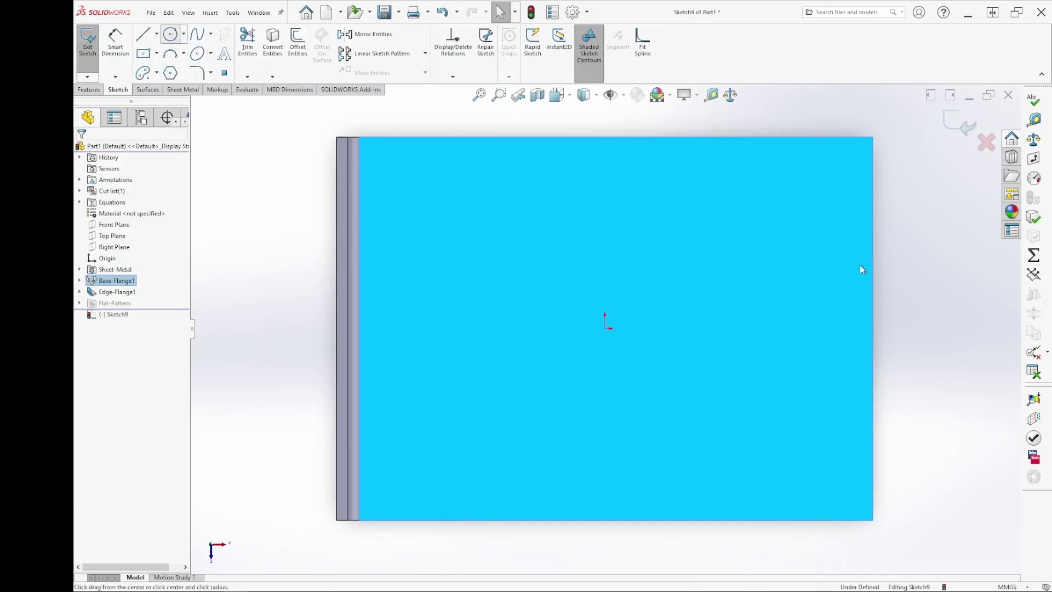
pyautogui.click(780, 218)
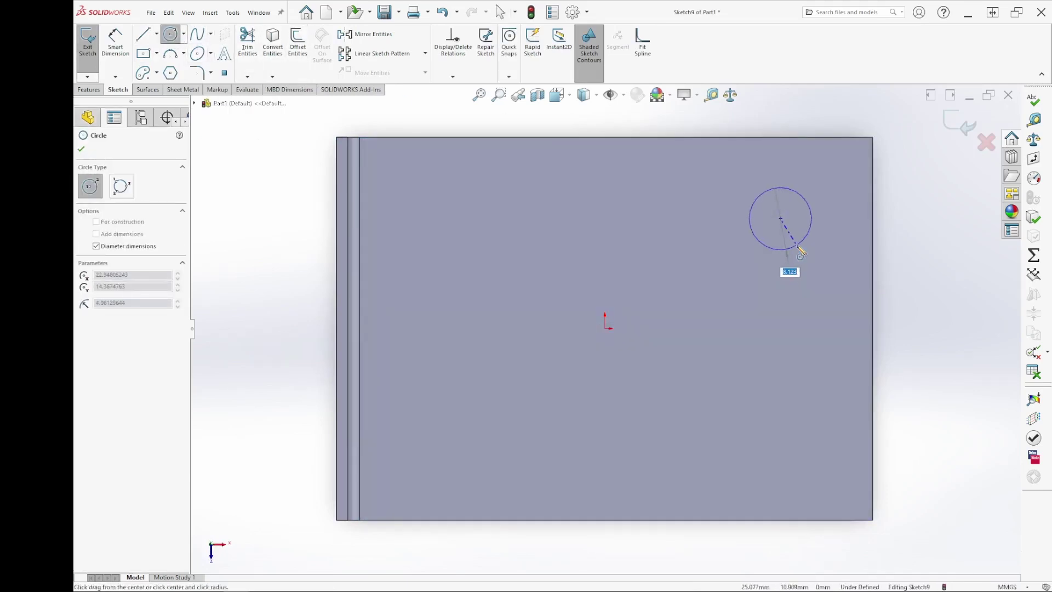
pyautogui.write('5')
pyautogui.press('Return')
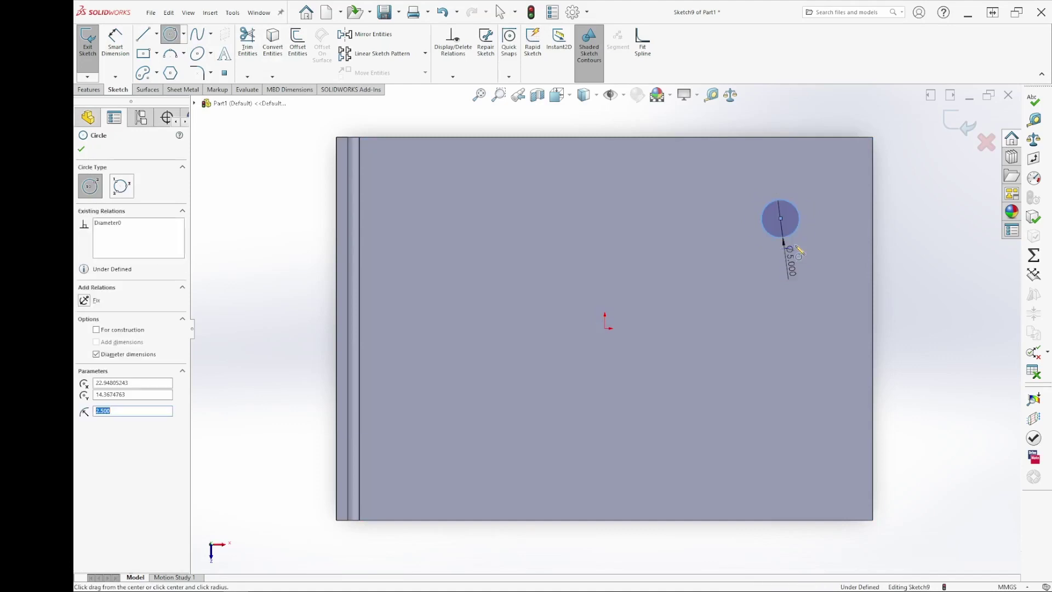
# Add three more hole circles near the top-left, bottom-right and bottom-left corners
pyautogui.click(496, 218)
pyautogui.click(514, 242)
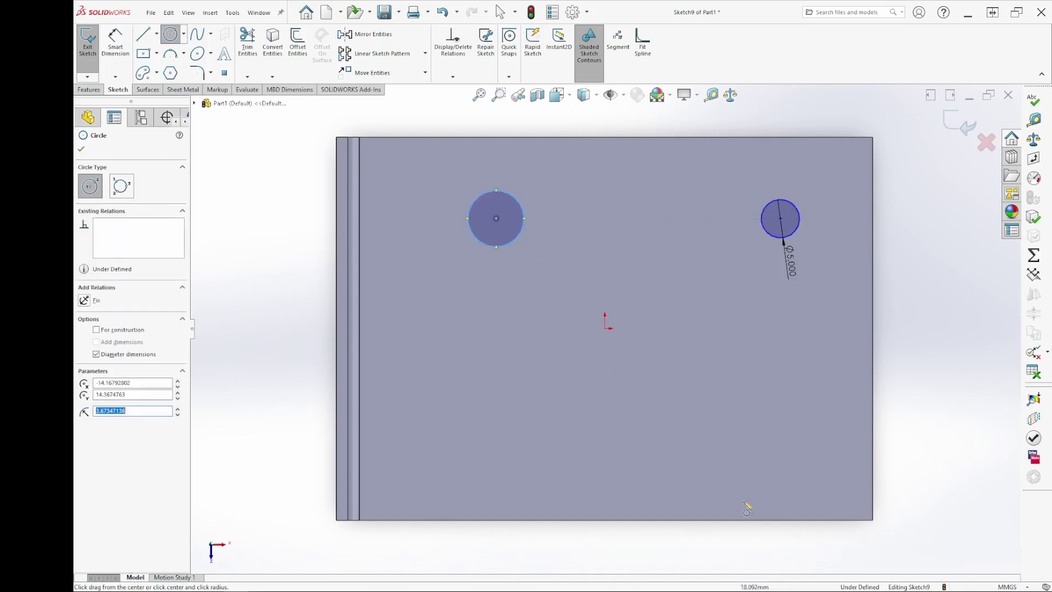
pyautogui.click(781, 452)
pyautogui.click(795, 472)
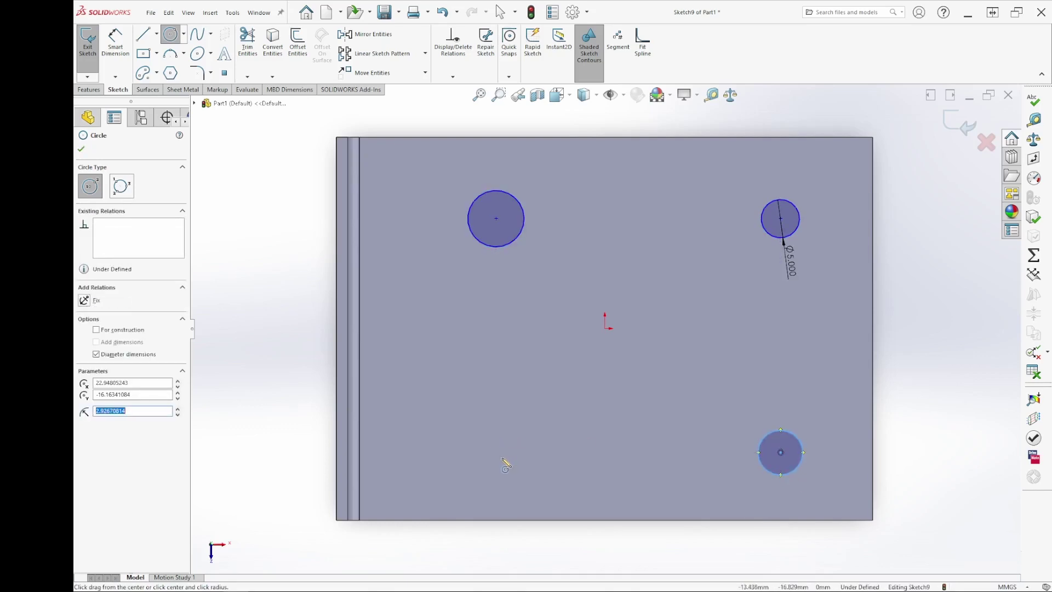
pyautogui.click(503, 452)
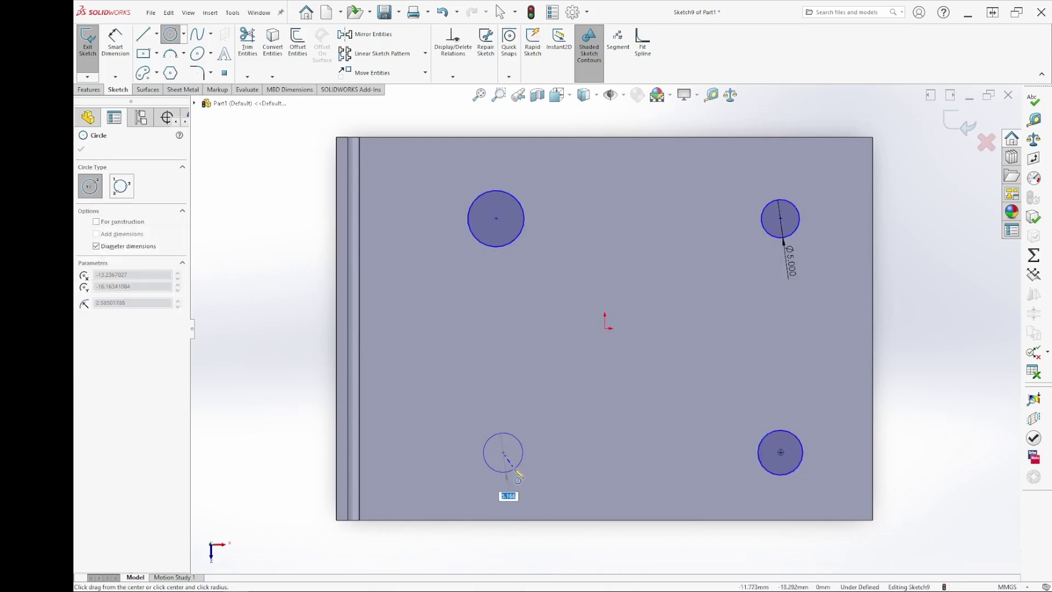
pyautogui.click(507, 470)
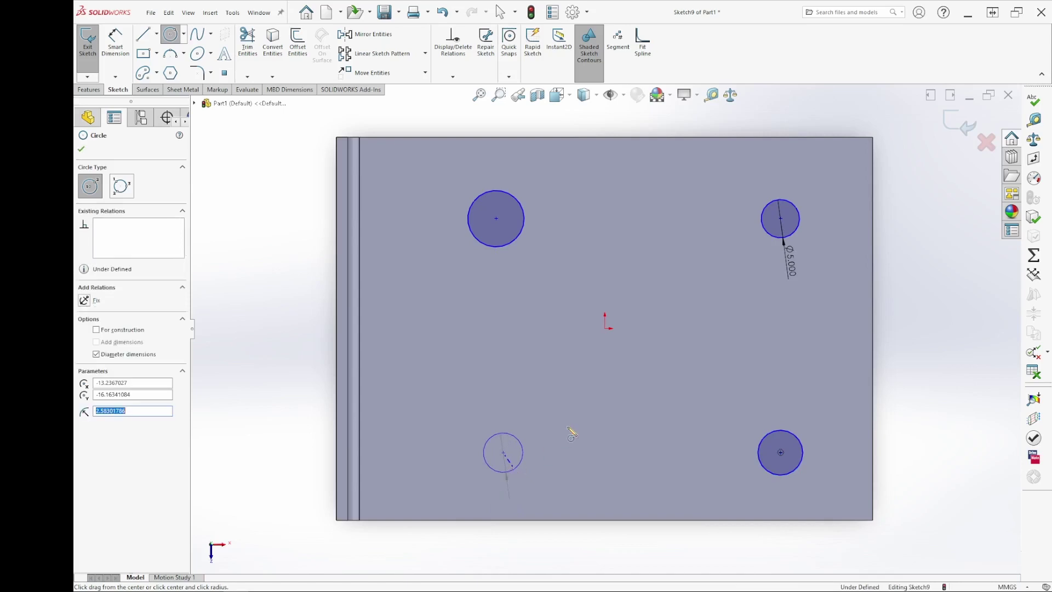
pyautogui.rightClick(248, 188)
pyautogui.click(262, 191)
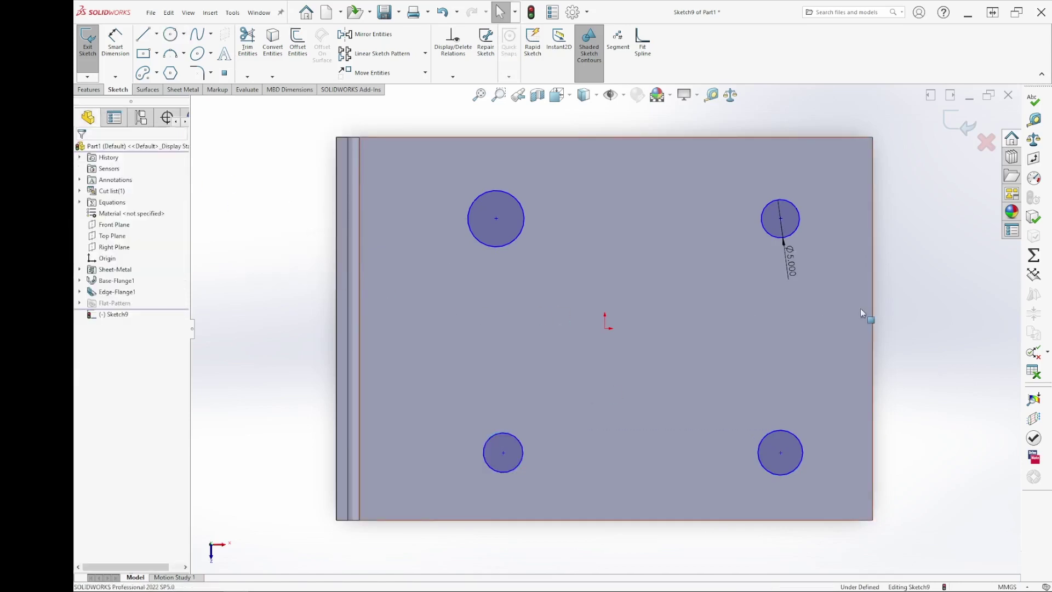
# Tie all four corner circles to the Ø5.000 size with an Equal relation
pyautogui.click(842, 118)
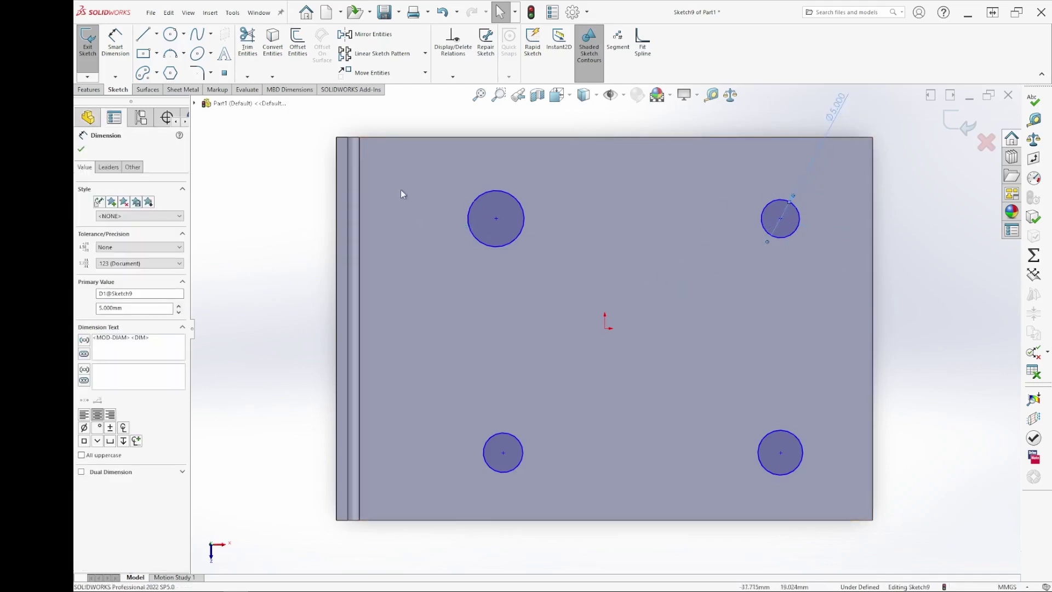
pyautogui.click(330, 271)
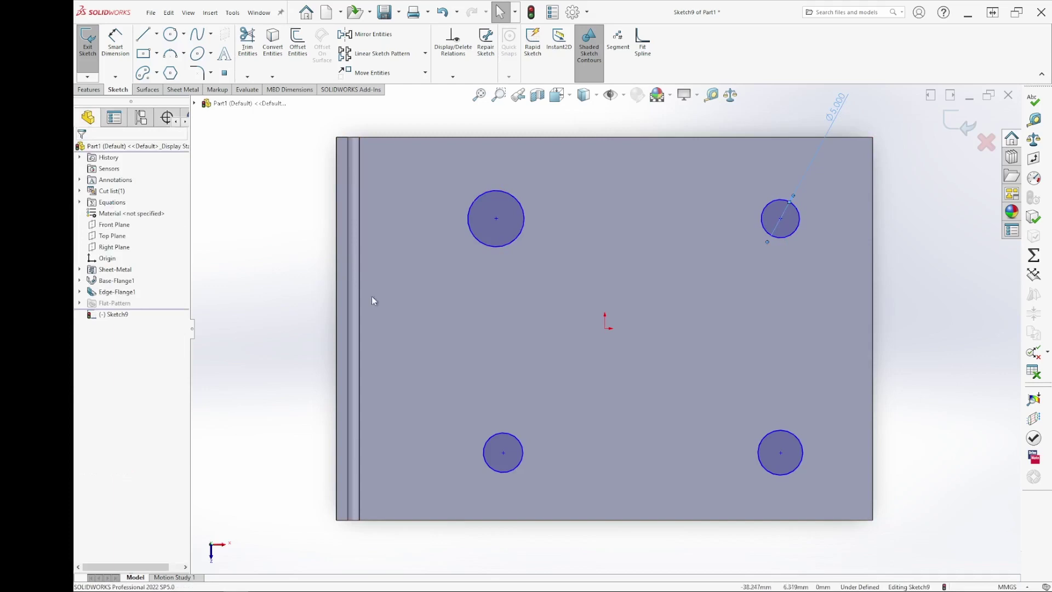
pyautogui.click(512, 243)
pyautogui.keyDown('ctrl'); pyautogui.click(766, 230); pyautogui.keyUp('ctrl')
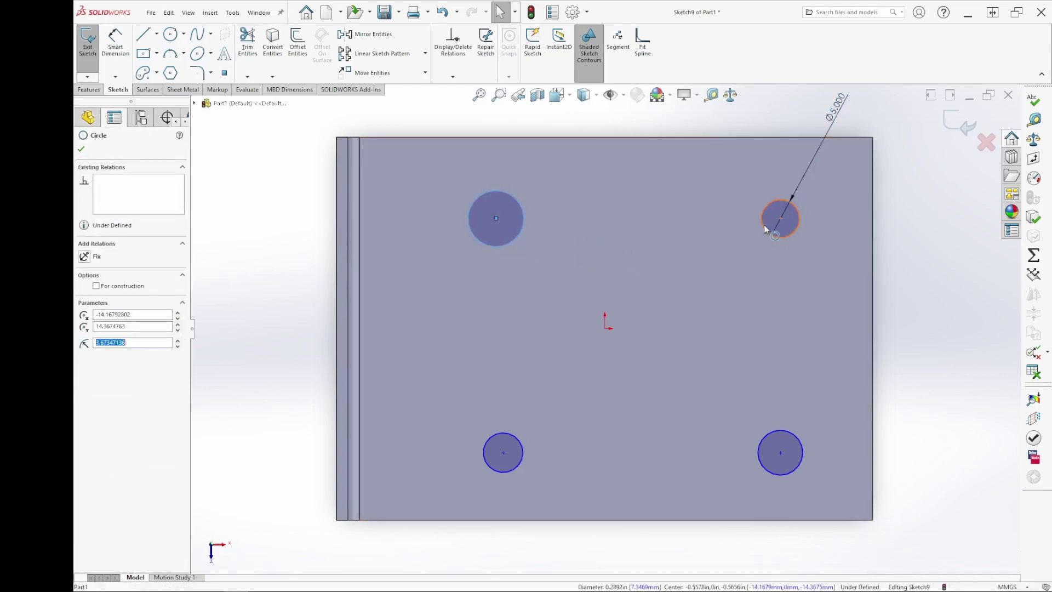
pyautogui.keyDown('ctrl'); pyautogui.click(778, 434); pyautogui.keyUp('ctrl')
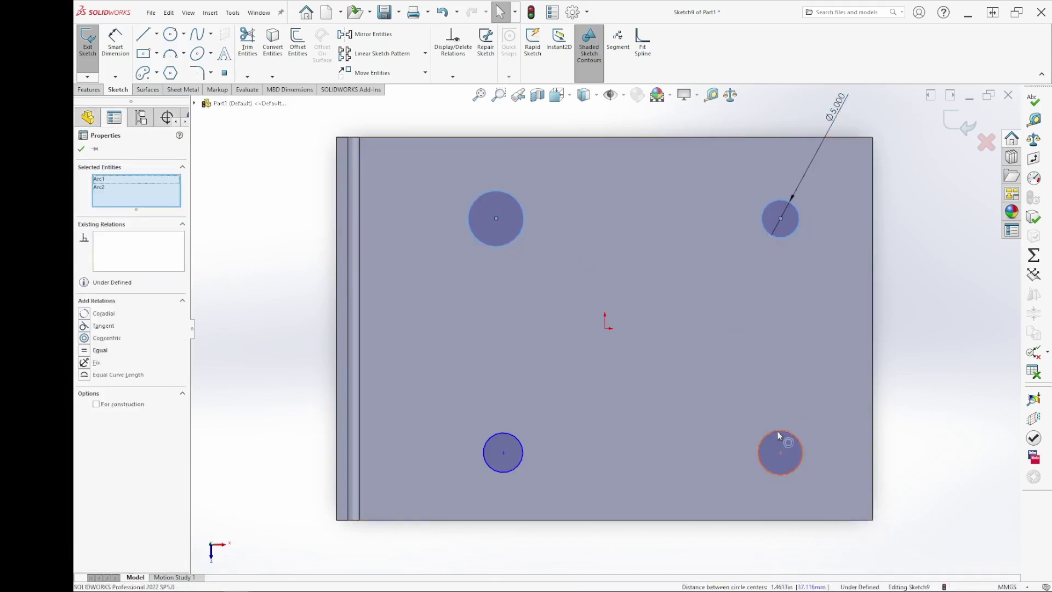
pyautogui.keyDown('ctrl'); pyautogui.click(510, 432); pyautogui.keyUp('ctrl')
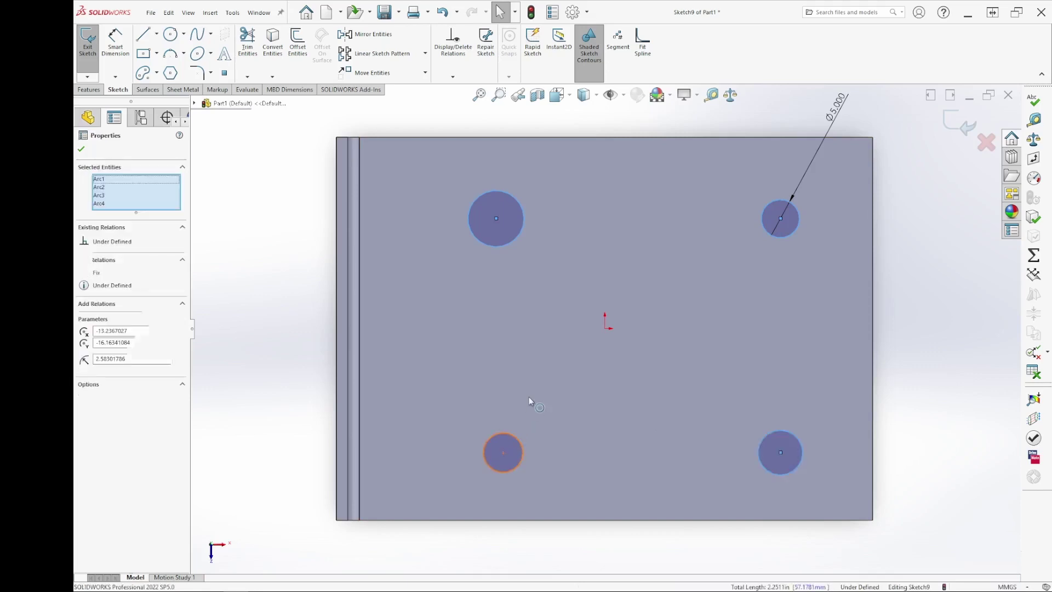
pyautogui.click(570, 381)
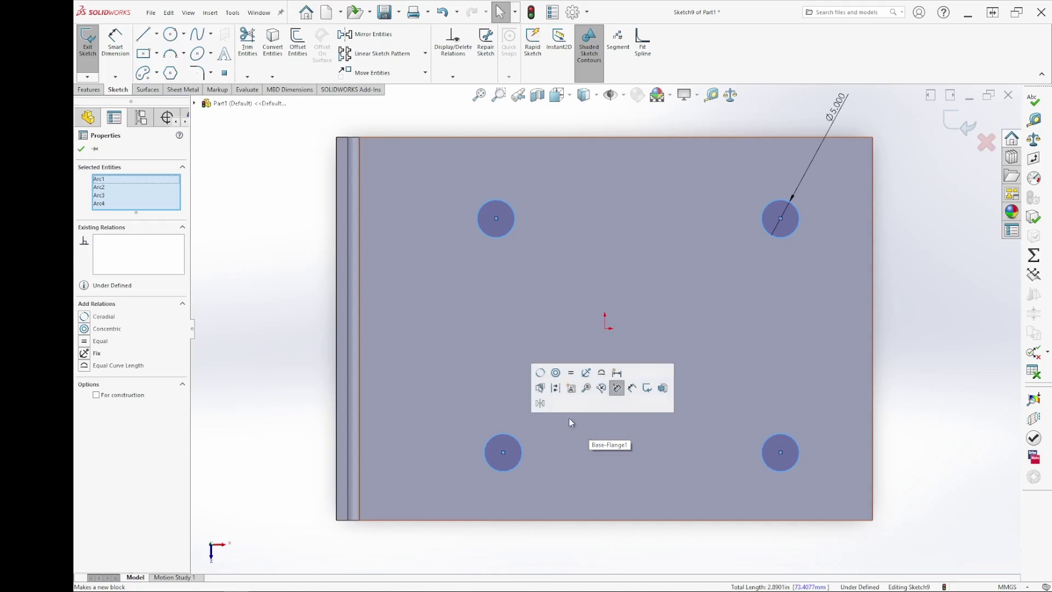
pyautogui.click(80, 149)
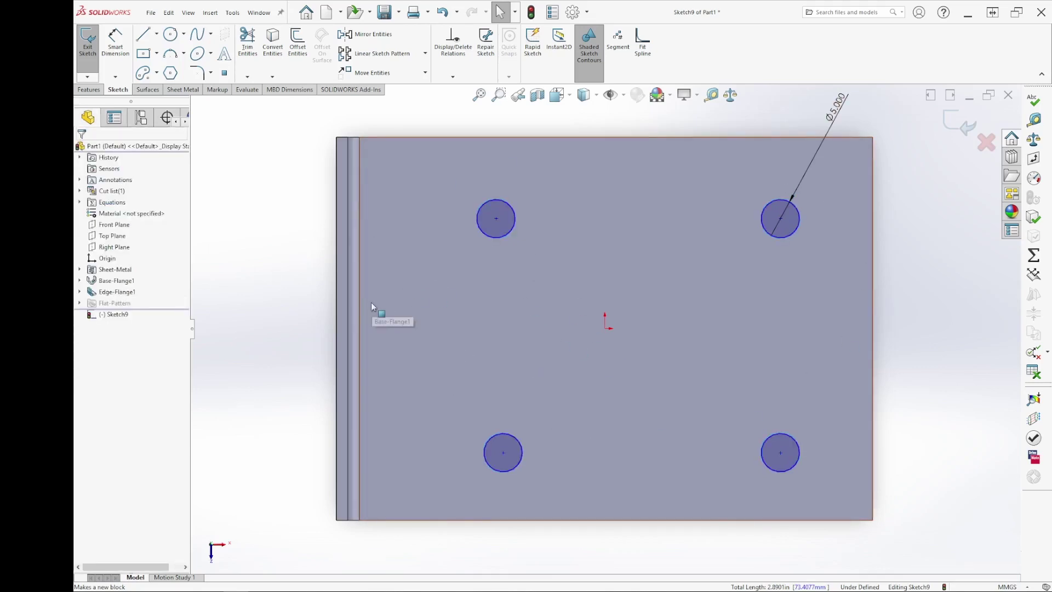
# Draw a horizontal construction centerline from the sketch origin to the plate's right edge
pyautogui.click(156, 33)
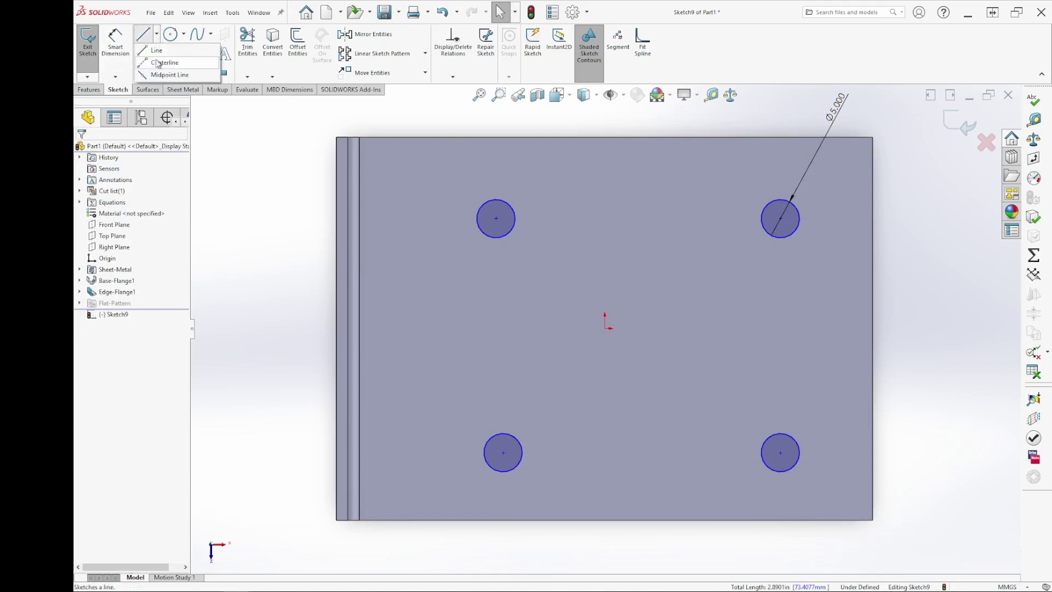
pyautogui.click(159, 62)
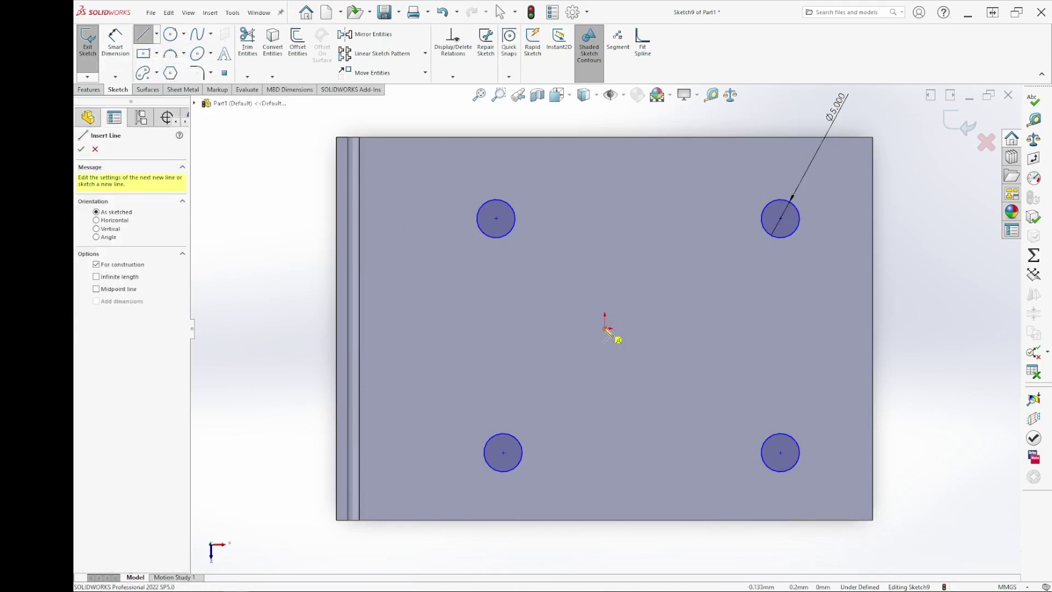
pyautogui.click(606, 328)
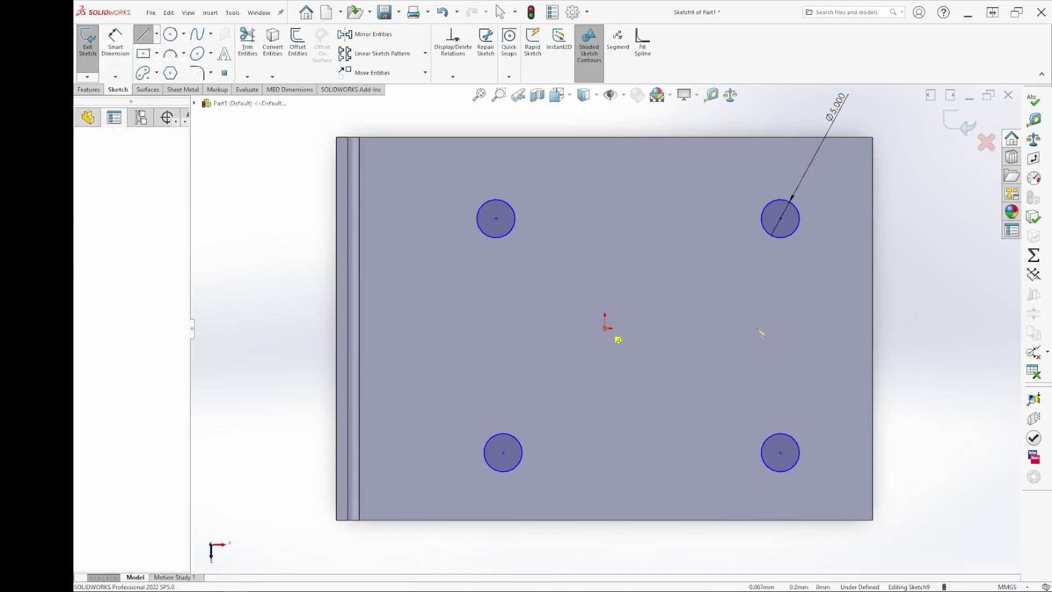
pyautogui.click(872, 329)
pyautogui.rightClick(875, 331)
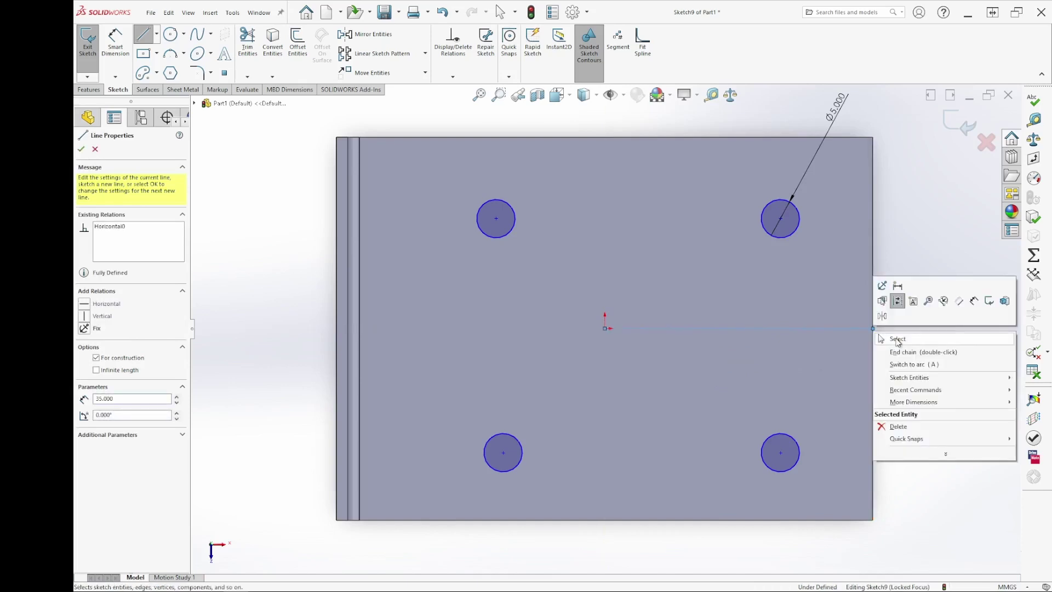
pyautogui.click(896, 341)
pyautogui.press('Escape')
pyautogui.press('Escape')
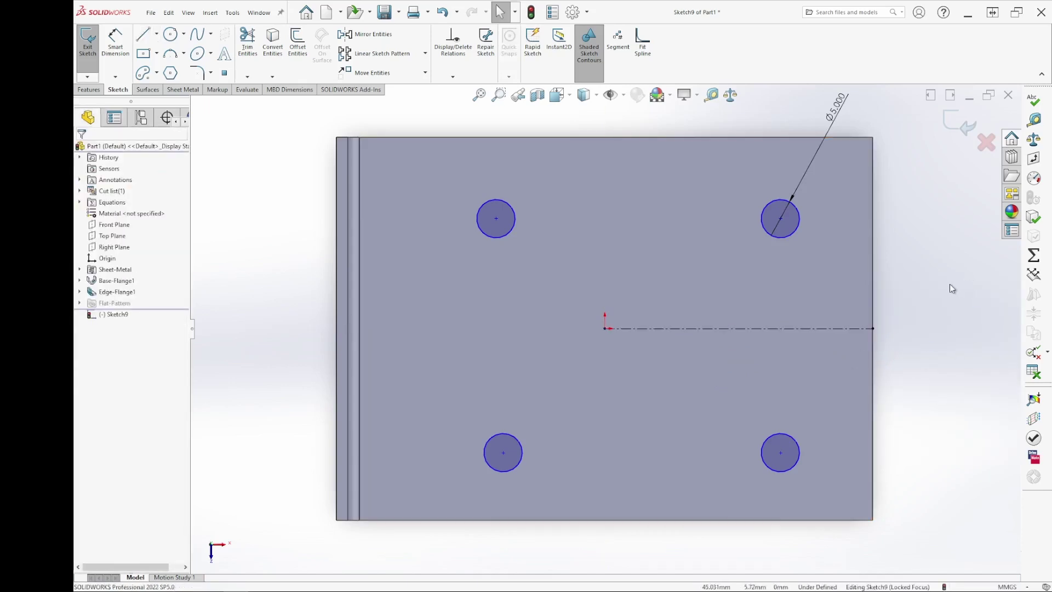
# Make the two right-hand hole centres symmetric about the centerline
pyautogui.click(780, 218)
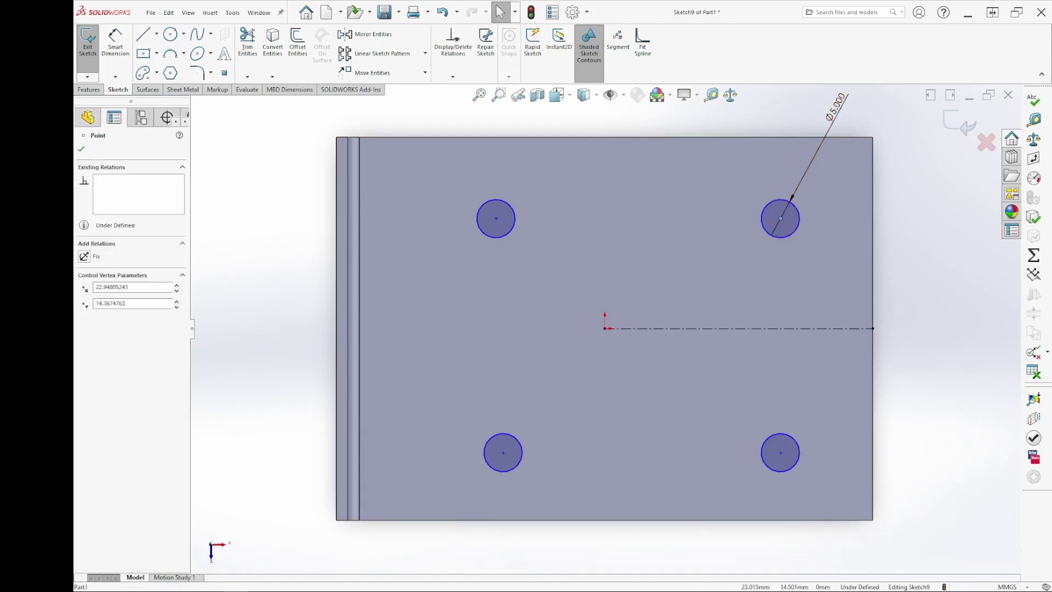
pyautogui.keyDown('ctrl'); pyautogui.click(781, 453); pyautogui.keyUp('ctrl')
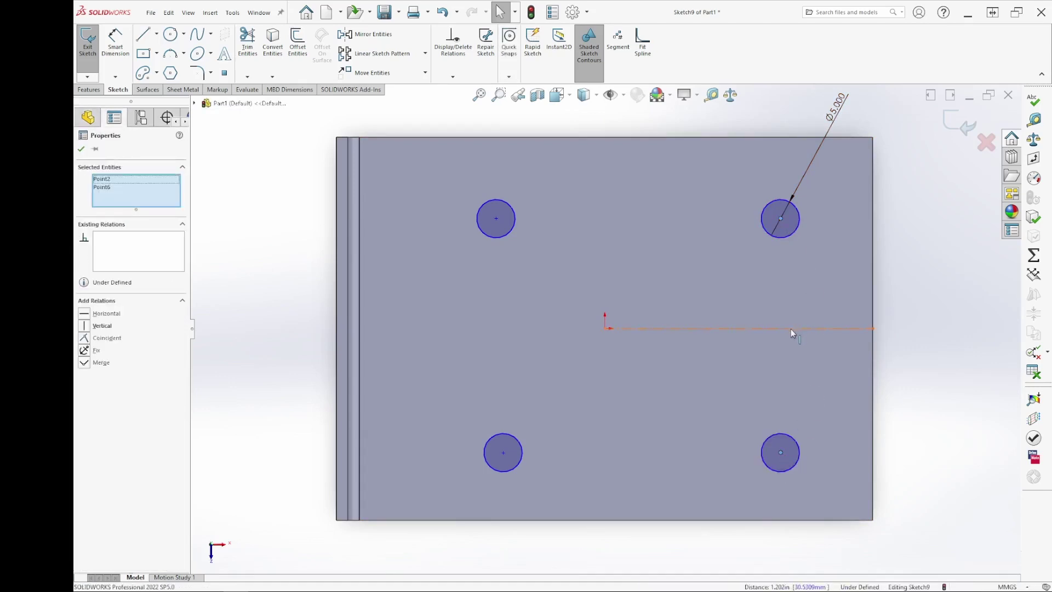
pyautogui.keyDown('ctrl'); pyautogui.click(790, 329); pyautogui.keyUp('ctrl')
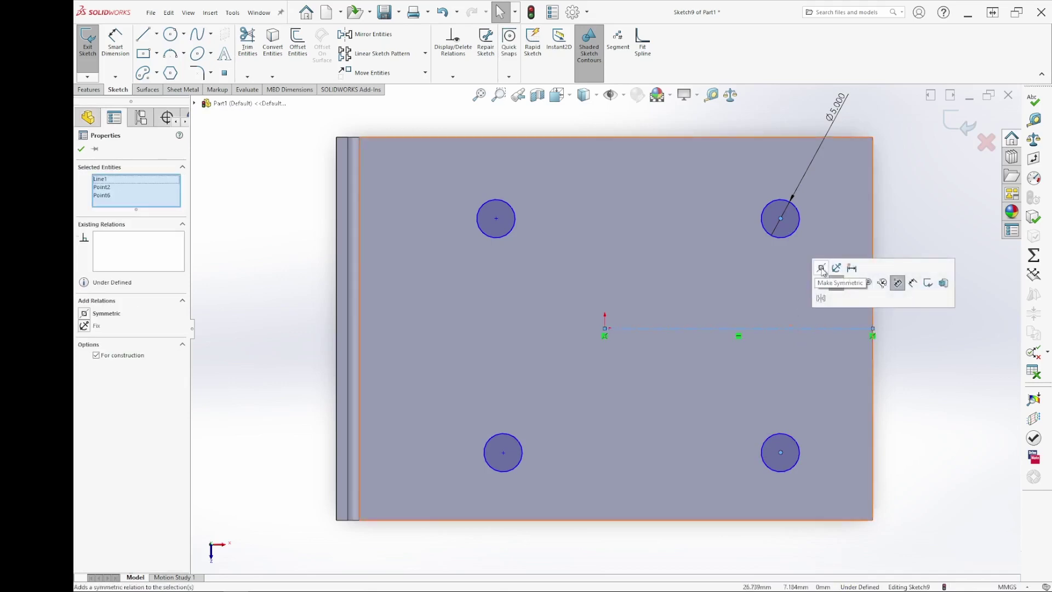
pyautogui.click(83, 315)
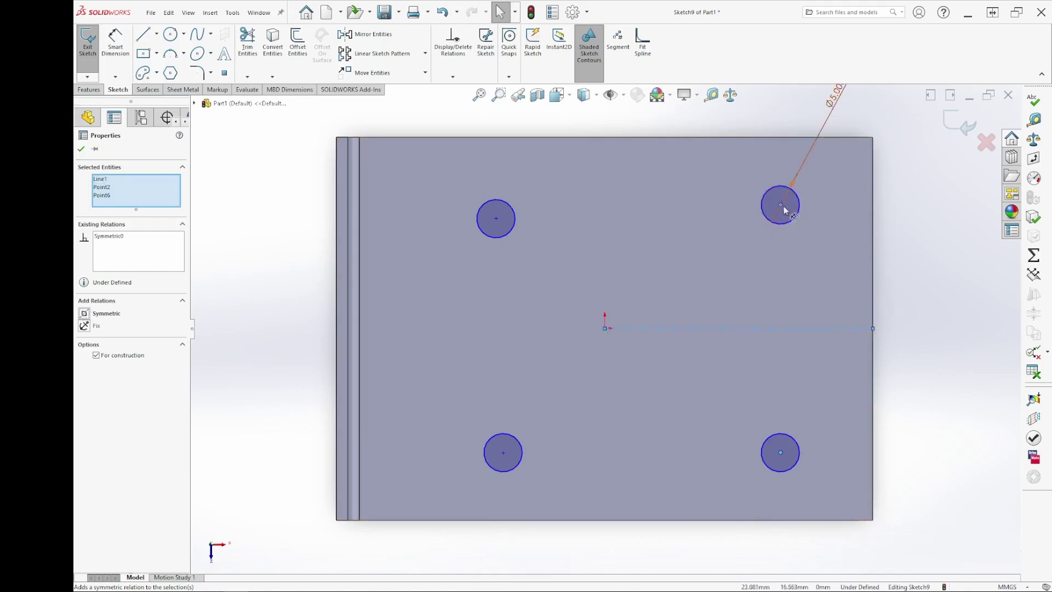
pyautogui.click(915, 281)
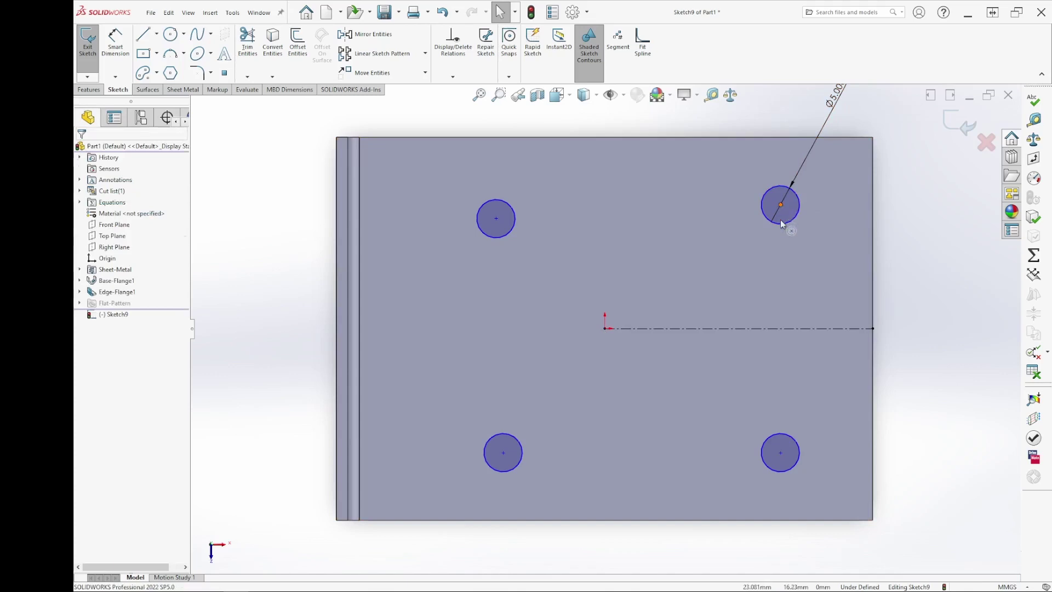
pyautogui.moveTo(781, 220); pyautogui.dragTo(792, 219)
pyautogui.click(927, 308)
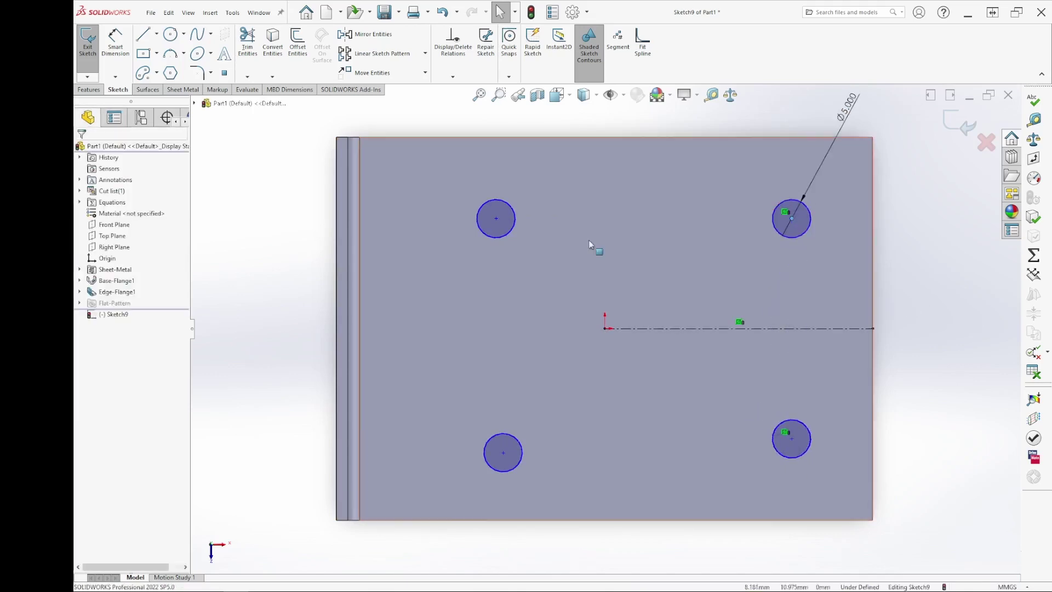
# Level the top hole pair and the bottom hole pair with Horizontal relations
pyautogui.click(496, 220)
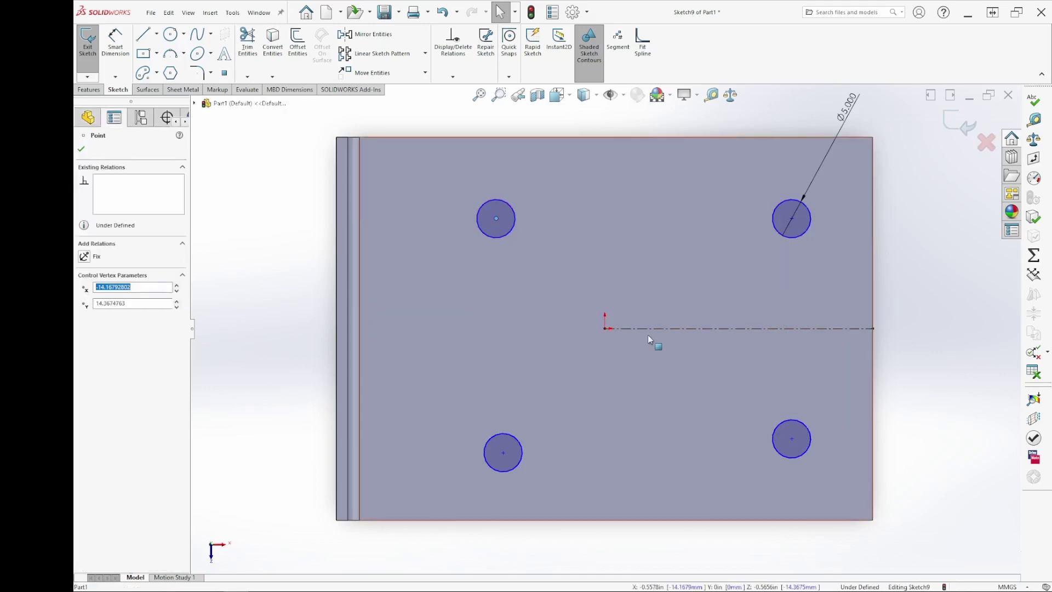
pyautogui.keyDown('ctrl'); pyautogui.click(628, 344); pyautogui.keyUp('ctrl')
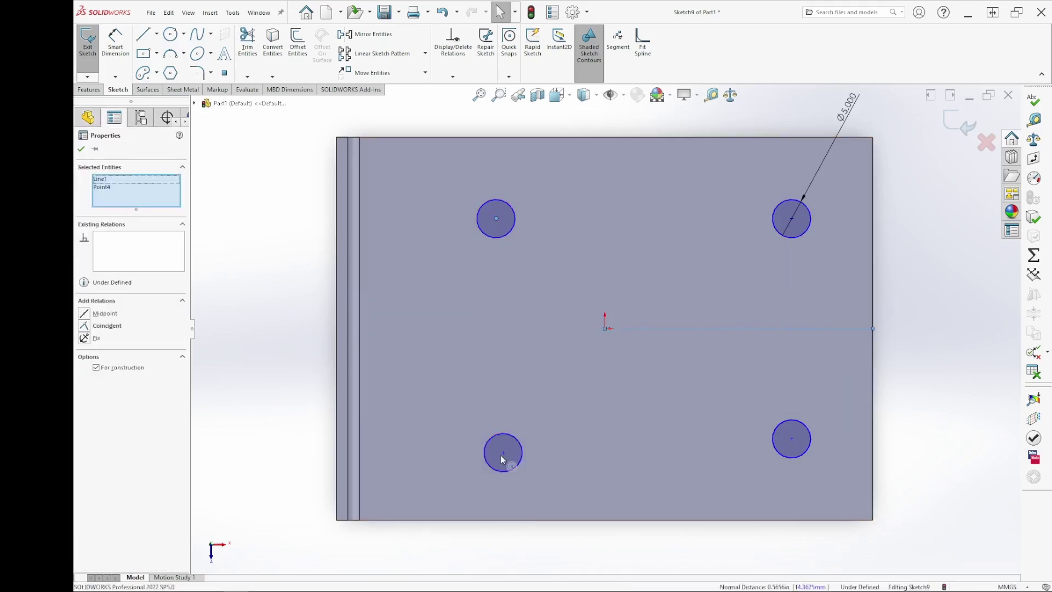
pyautogui.click(934, 322)
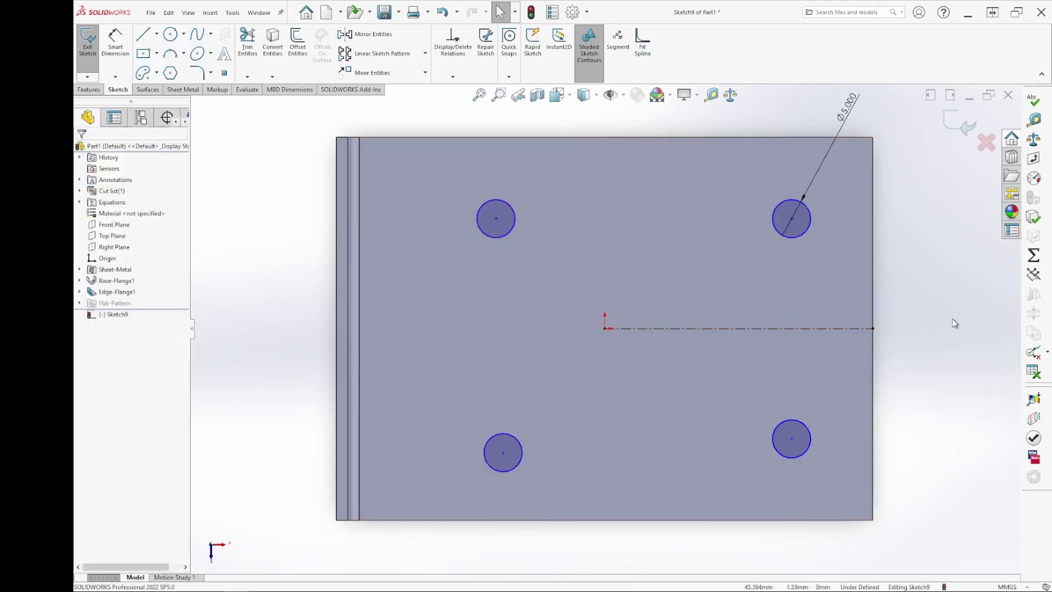
pyautogui.click(791, 219)
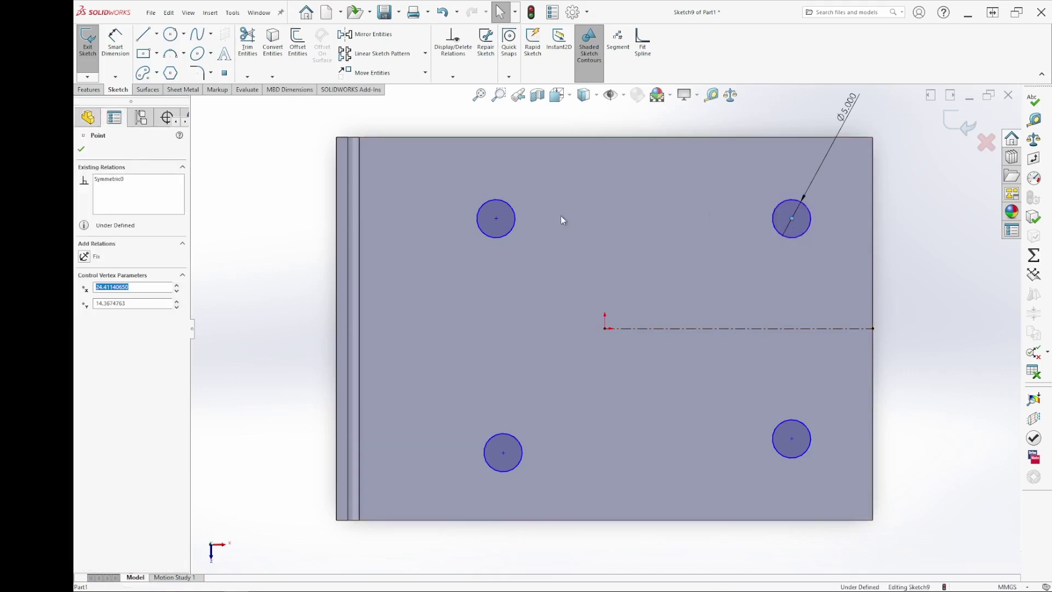
pyautogui.keyDown('ctrl'); pyautogui.click(496, 218); pyautogui.keyUp('ctrl')
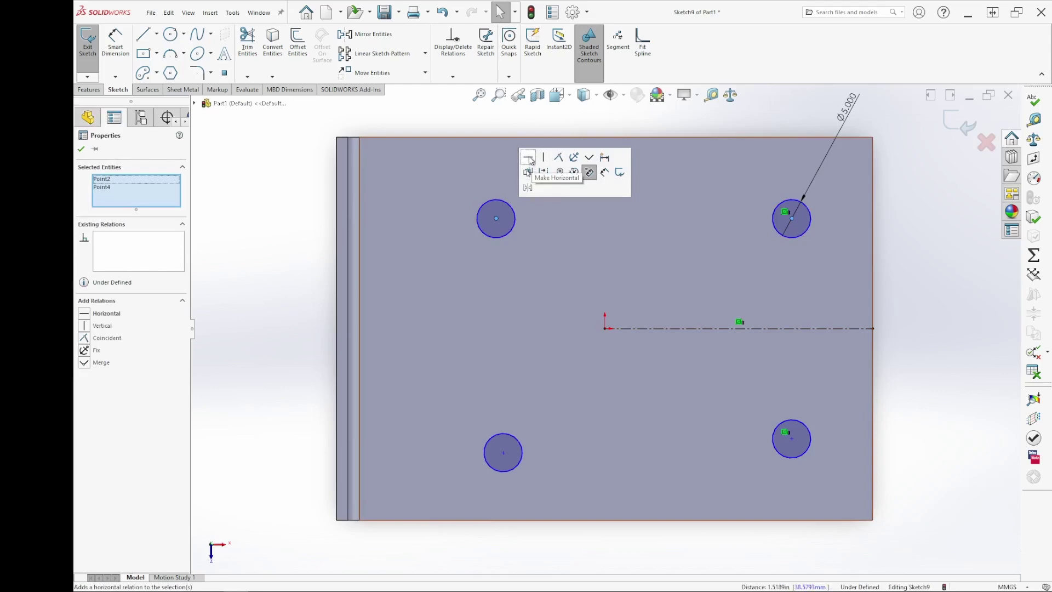
pyautogui.click(528, 157)
pyautogui.click(973, 428)
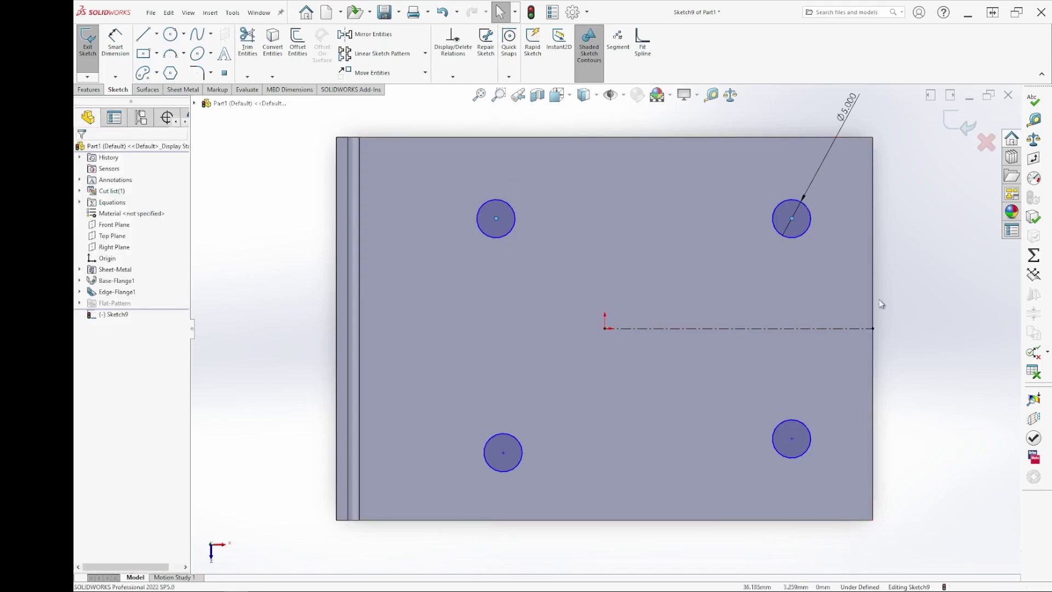
pyautogui.click(503, 452)
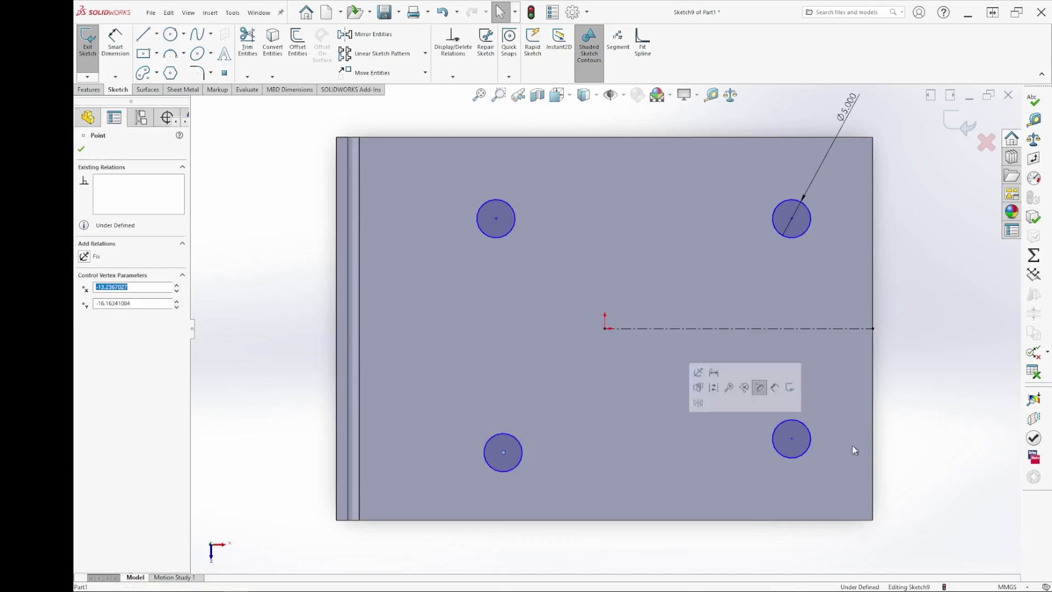
pyautogui.keyDown('ctrl'); pyautogui.click(792, 439); pyautogui.keyUp('ctrl')
pyautogui.click(823, 378)
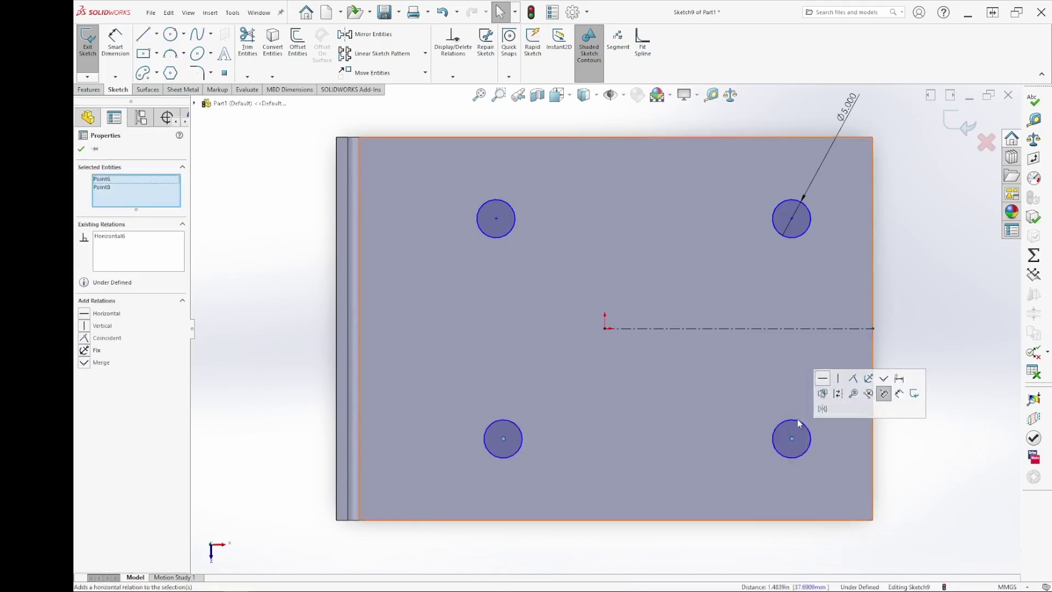
# Align the two left hole centres with a Vertical relation and nudge the right holes
pyautogui.click(496, 219)
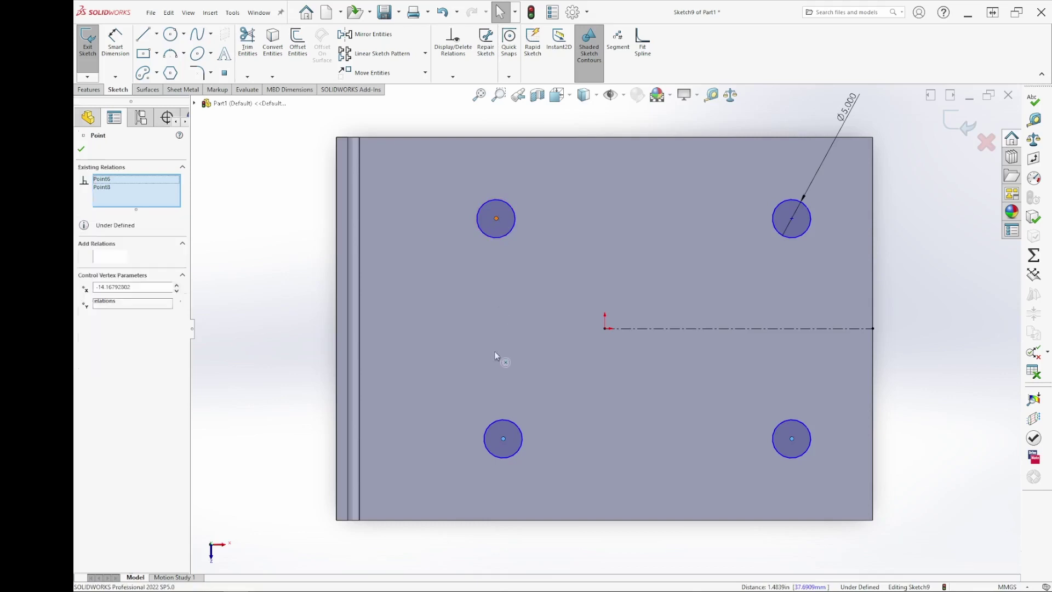
pyautogui.keyDown('ctrl'); pyautogui.click(503, 440); pyautogui.keyUp('ctrl')
pyautogui.click(548, 379)
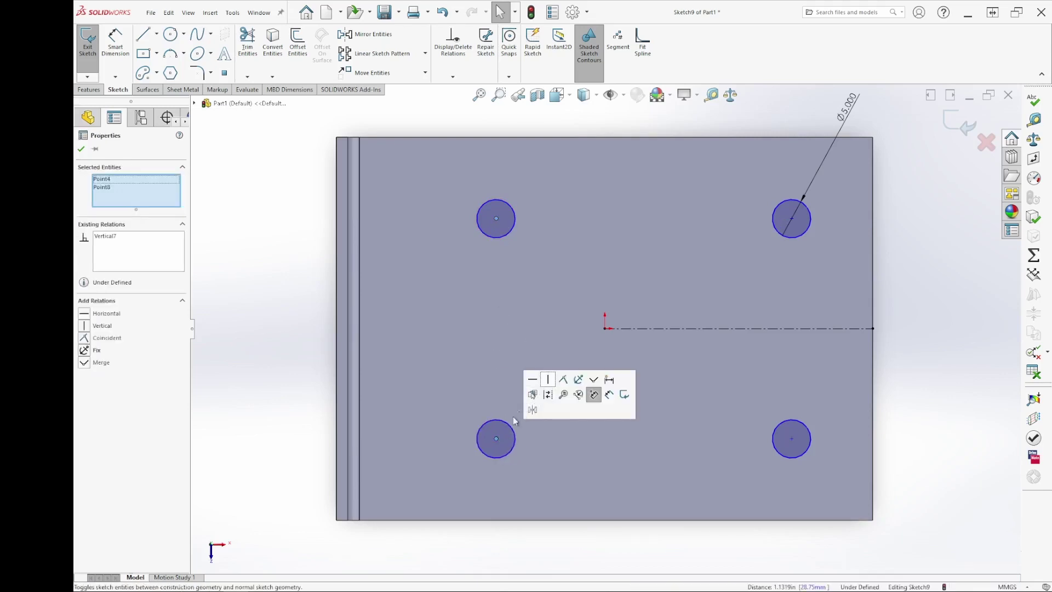
pyautogui.click(891, 229)
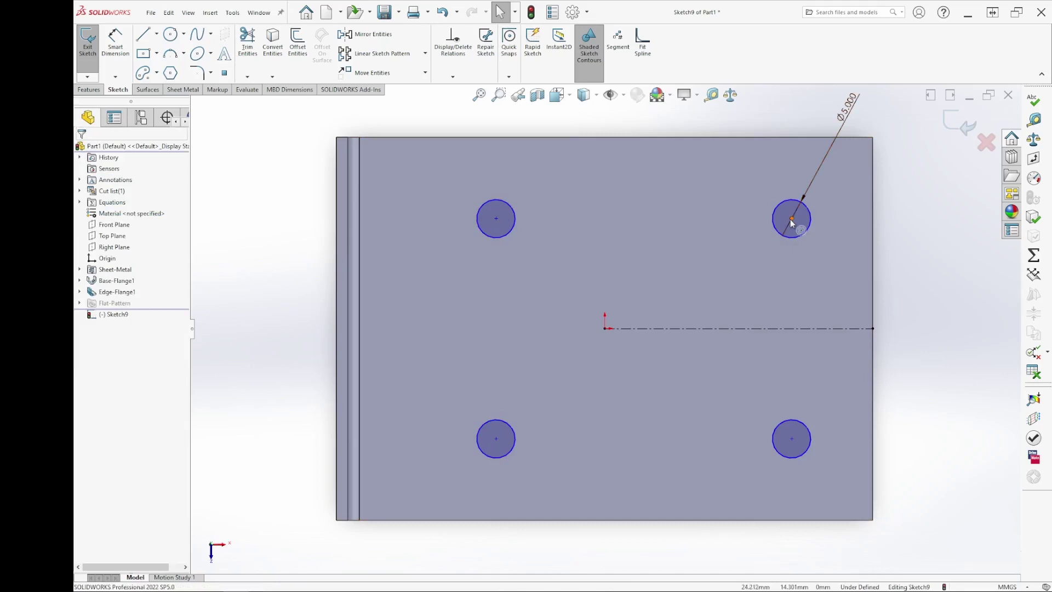
pyautogui.moveTo(791, 219)
pyautogui.mouseDown()
pyautogui.moveTo(793, 204)
pyautogui.moveTo(753, 212)
pyautogui.moveTo(804, 216)
pyautogui.moveTo(790, 215)
pyautogui.mouseUp()
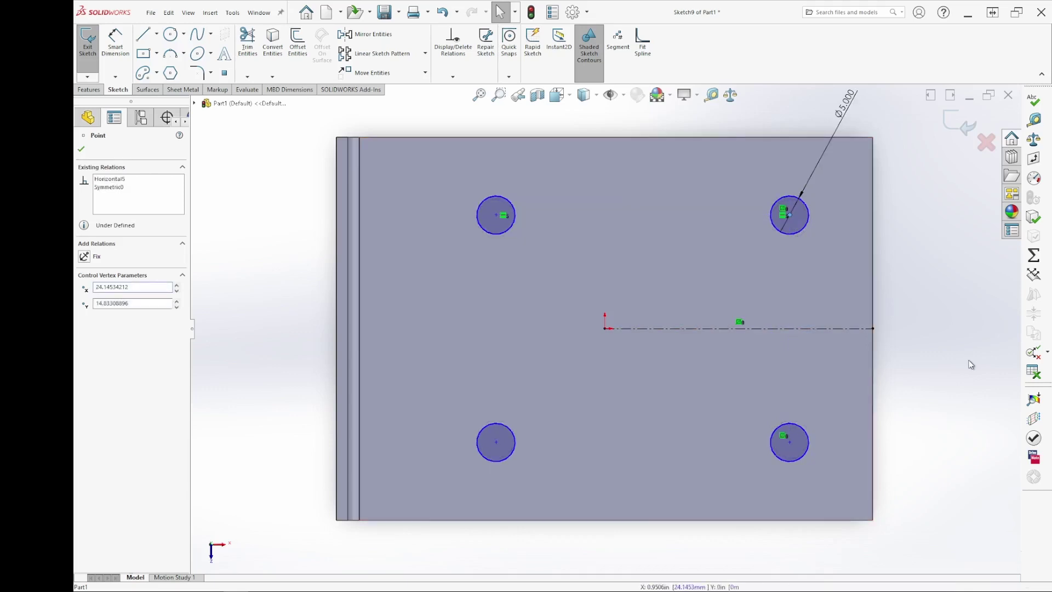
pyautogui.press('Escape')
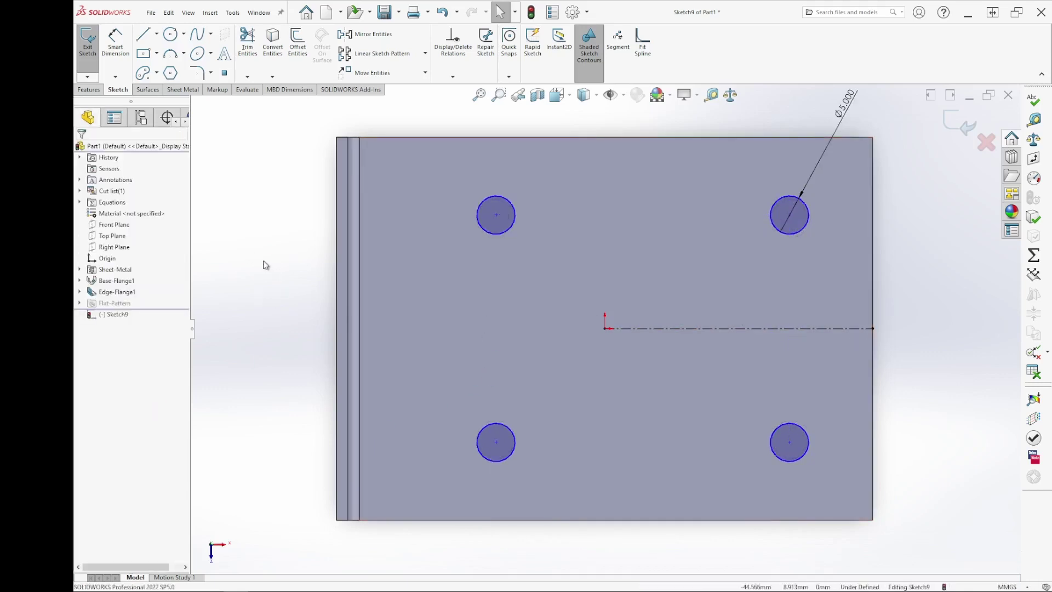
# Dimension the top holes 20 mm from the plate's left edge
pyautogui.click(128, 44)
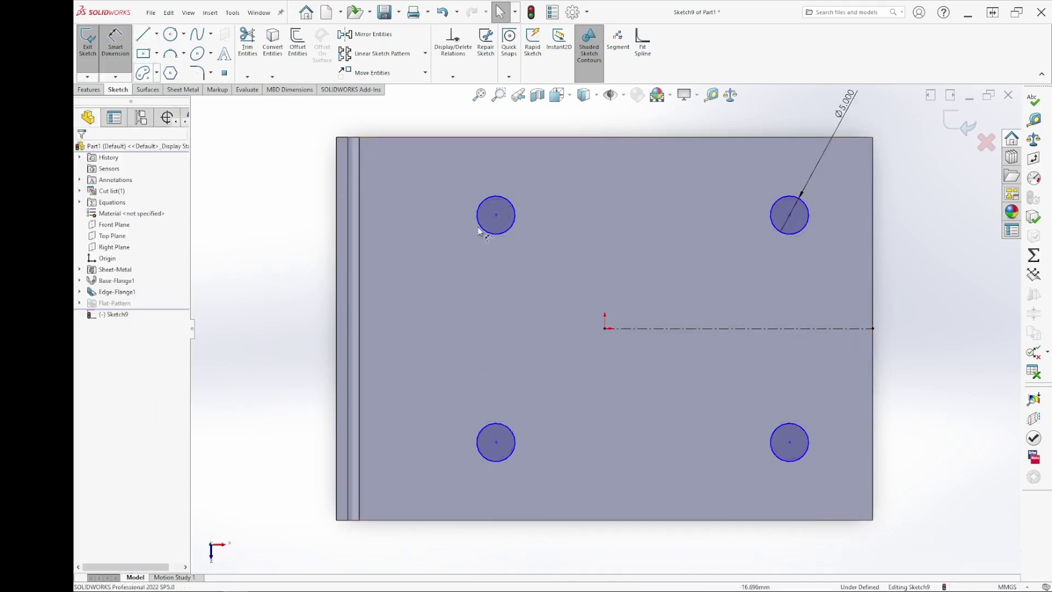
pyautogui.click(337, 203)
pyautogui.click(394, 115)
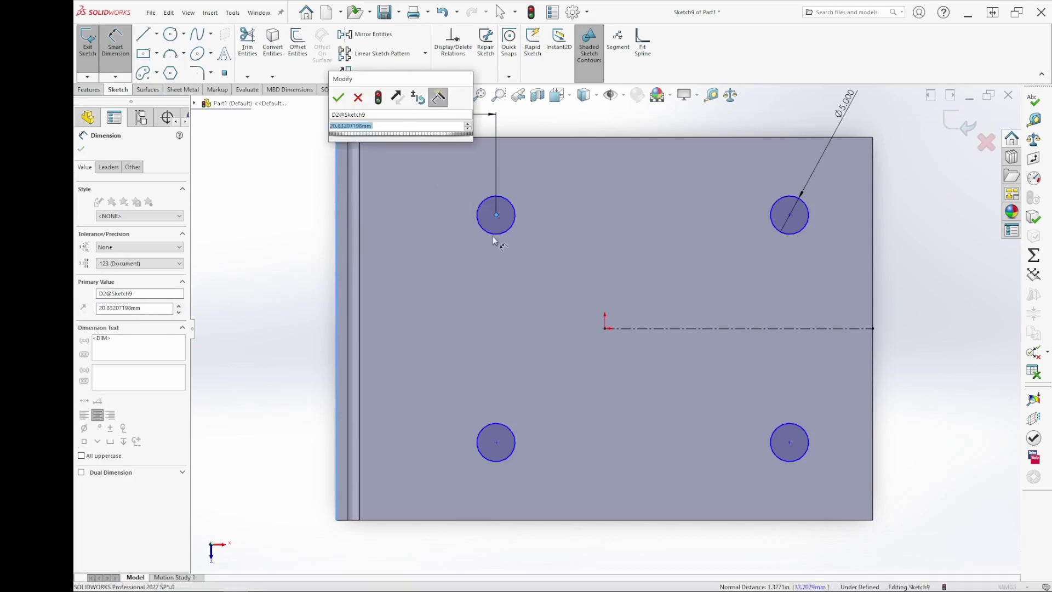
pyautogui.write('20')
pyautogui.press('Escape')
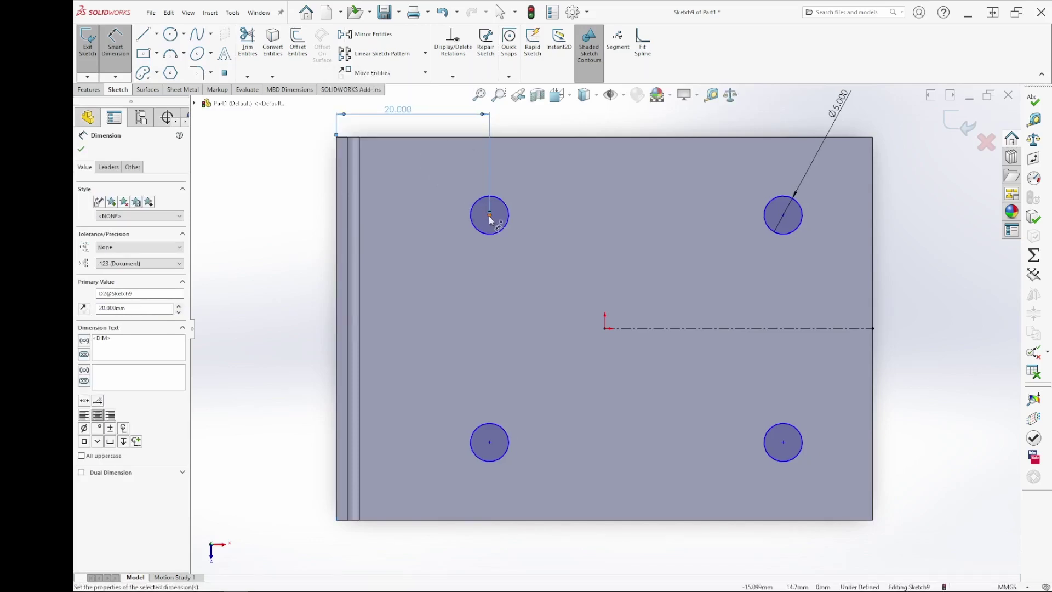
# Space the upper hole centres 40 mm apart and close Sketch9
pyautogui.click(783, 215)
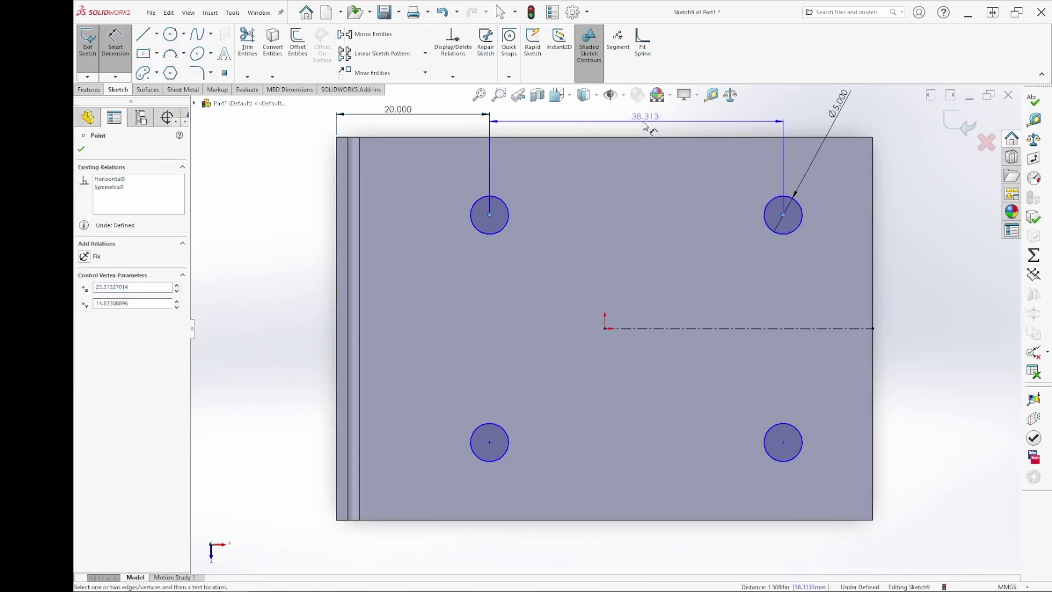
pyautogui.click(644, 126)
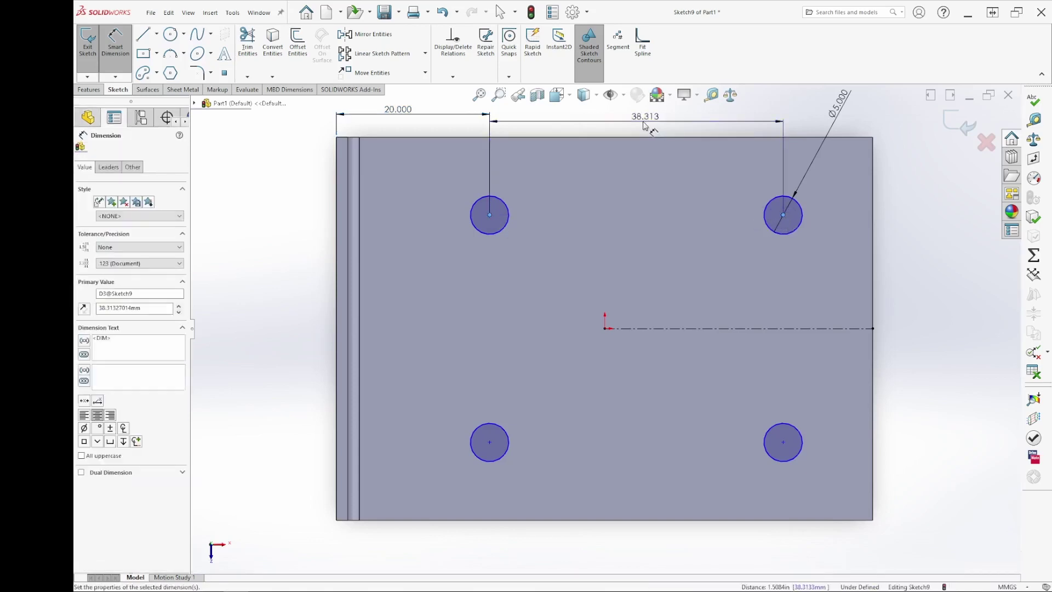
pyautogui.write('40')
pyautogui.click(601, 105)
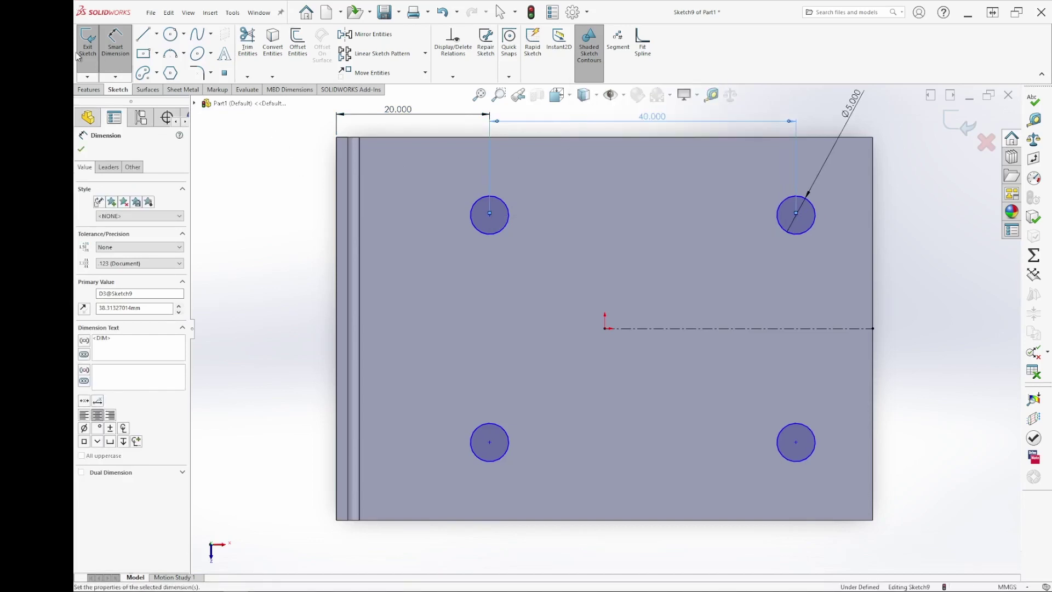
pyautogui.click(85, 65)
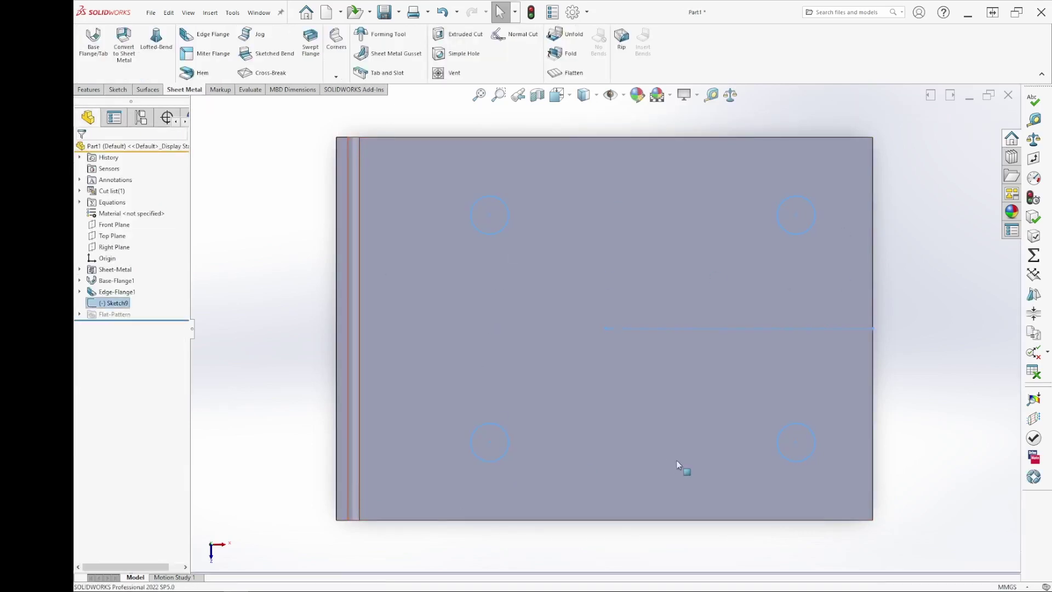
# Start a sheet-metal Extruded Cut of the hole sketch, depth linked to sheet thickness
pyautogui.scroll(3, 676, 459)
pyautogui.scroll(2, 627, 477)
pyautogui.moveTo(541, 470)
pyautogui.mouseDown(button='middle')
pyautogui.moveTo(532, 343)
pyautogui.moveTo(512, 341)
pyautogui.mouseUp(button='middle')
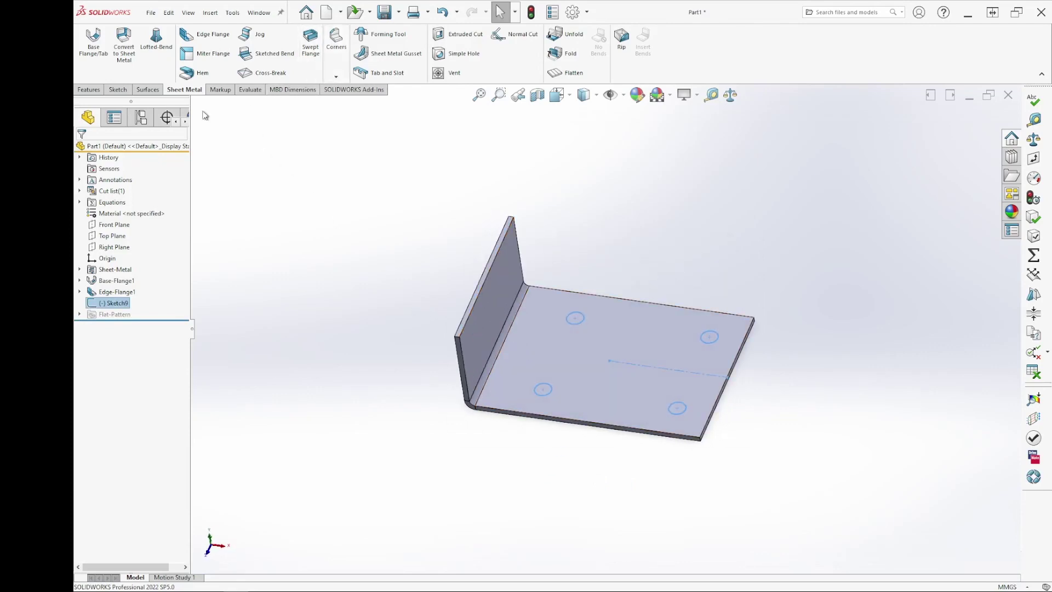
pyautogui.click(81, 91)
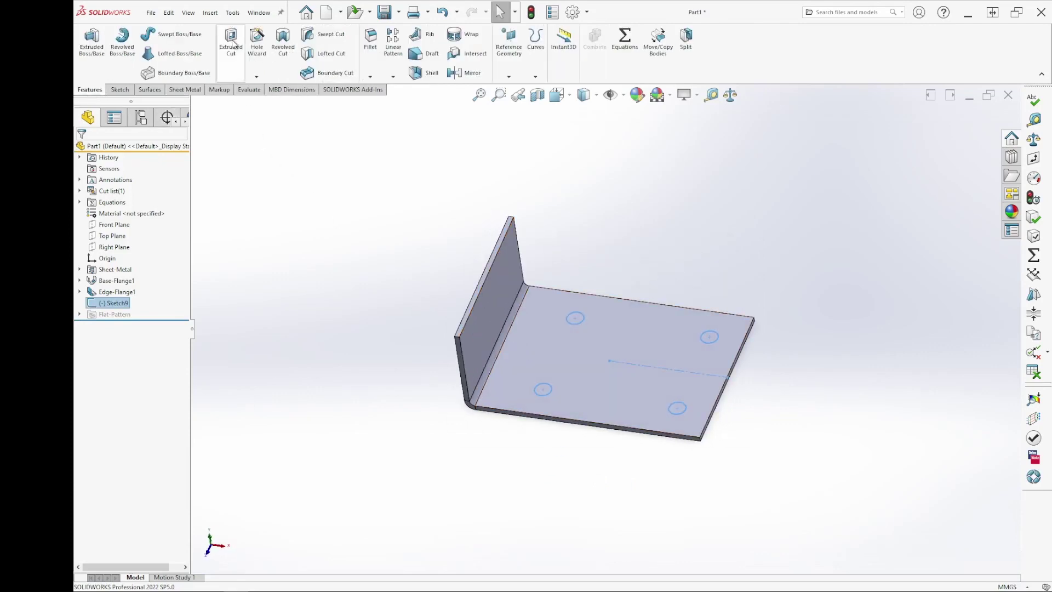
pyautogui.click(185, 91)
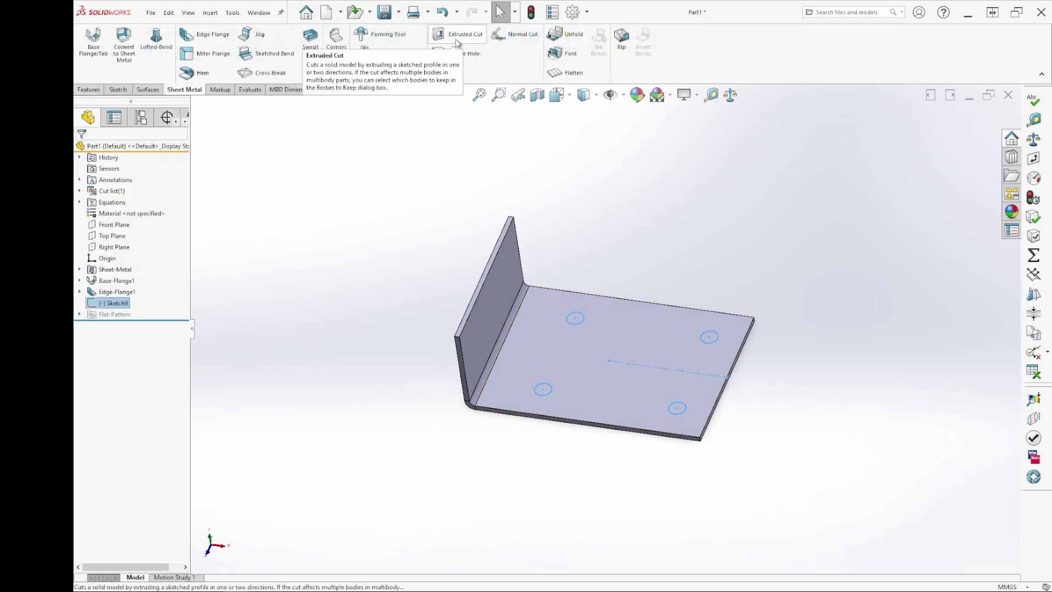
pyautogui.click(455, 36)
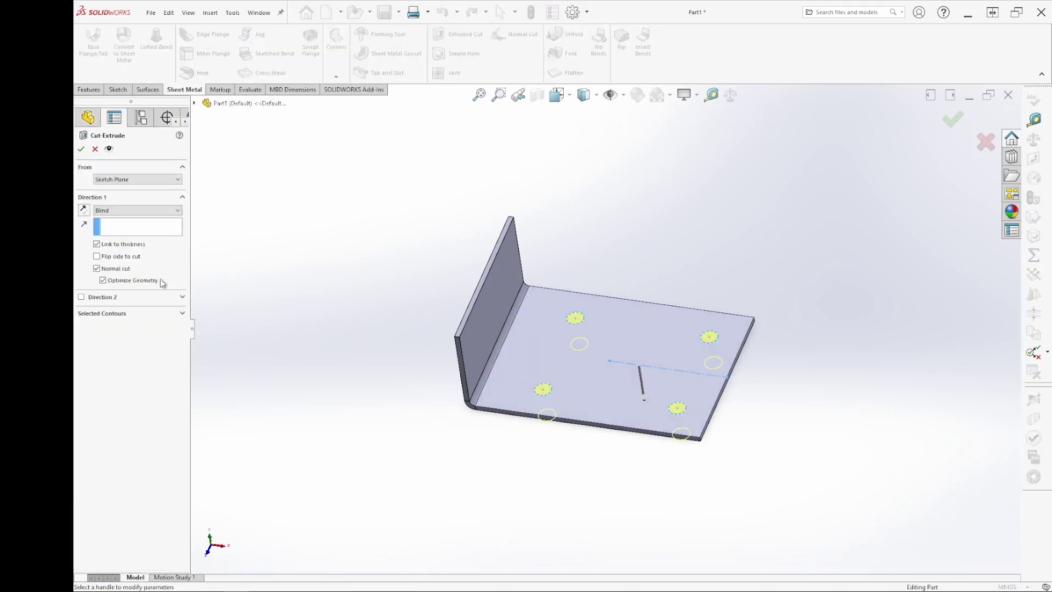
pyautogui.moveTo(466, 496); pyautogui.dragTo(499, 503, button='middle')
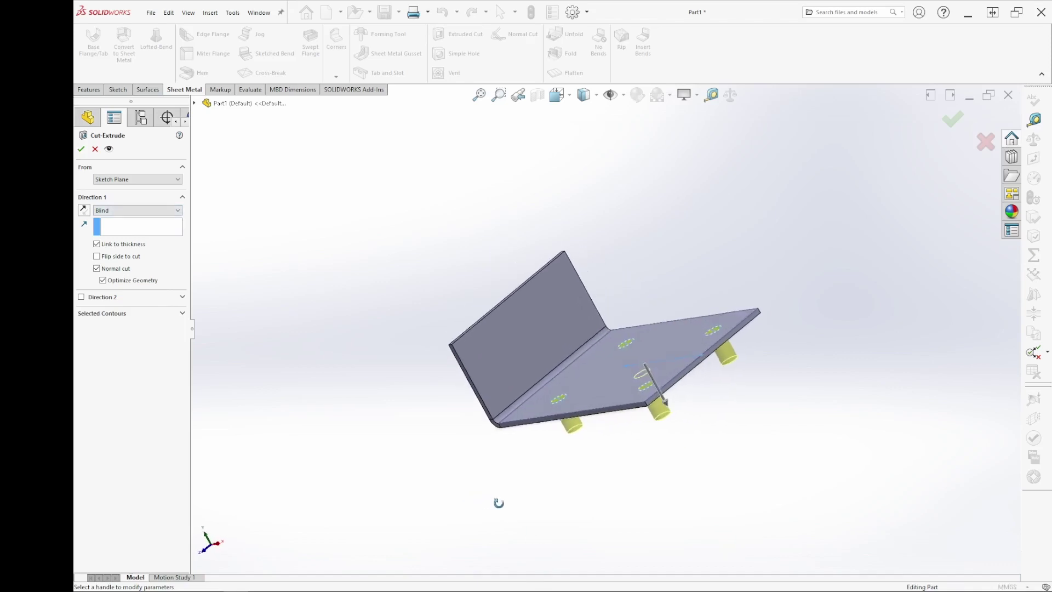
pyautogui.click(101, 244)
pyautogui.click(96, 261)
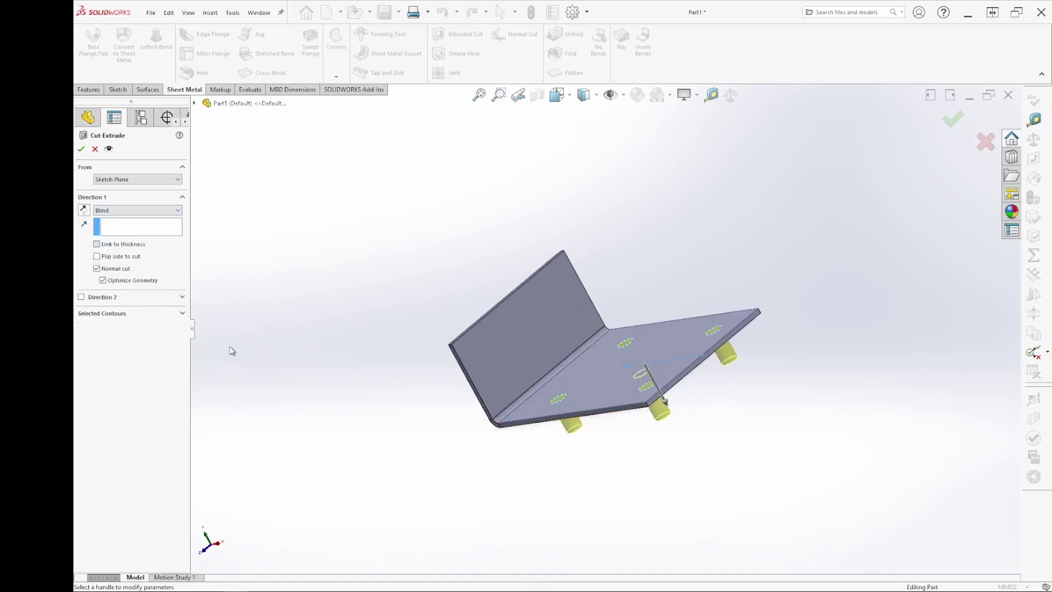
# Check the cut preview from several angles and accept Cut-Extrude1's four through-holes
pyautogui.moveTo(644, 411); pyautogui.dragTo(536, 372, button='middle')
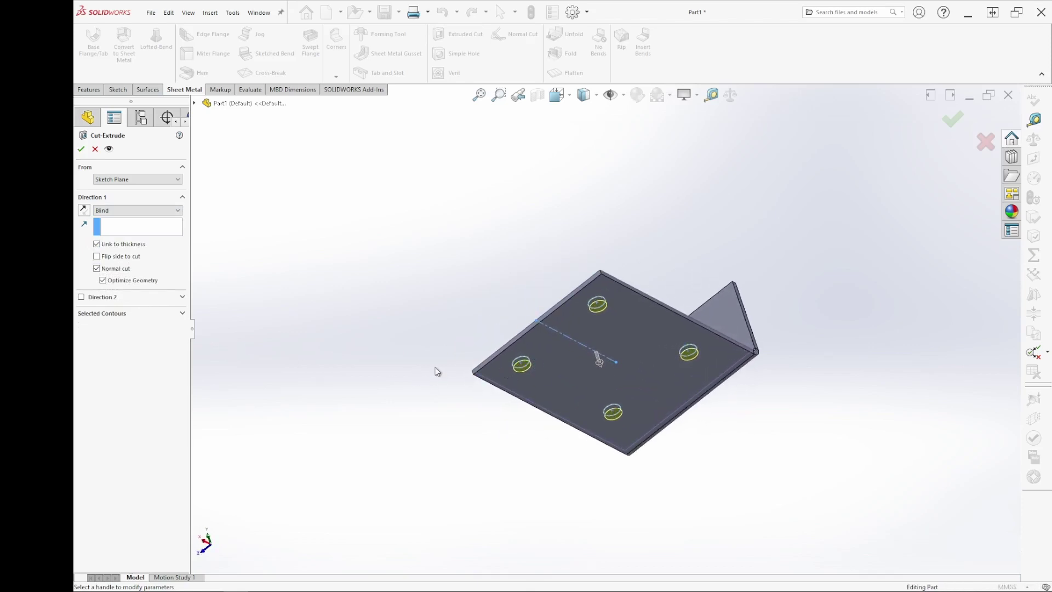
pyautogui.moveTo(439, 382); pyautogui.dragTo(650, 383, button='middle')
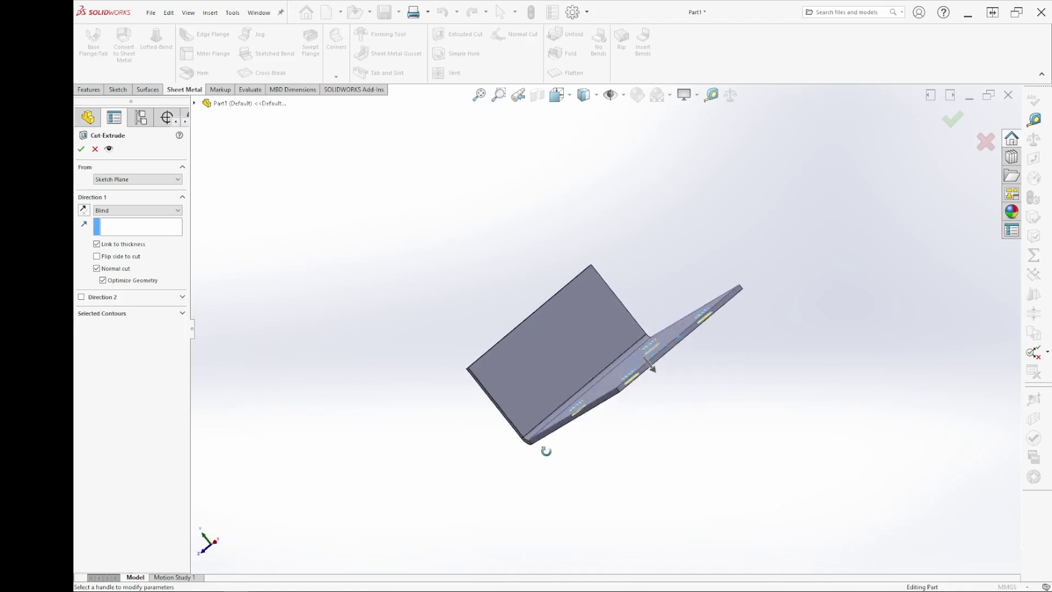
pyautogui.scroll(-4, 649, 382)
pyautogui.scroll(-3, 514, 415)
pyautogui.moveTo(514, 415)
pyautogui.mouseDown(button='middle')
pyautogui.moveTo(487, 360)
pyautogui.moveTo(500, 412)
pyautogui.mouseUp(button='middle')
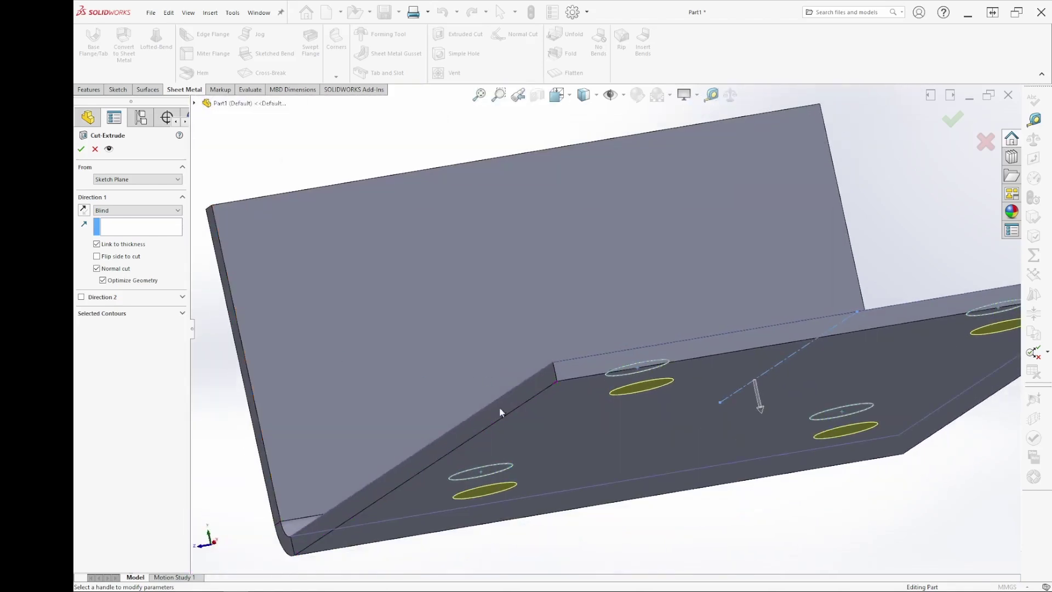
pyautogui.moveTo(634, 437); pyautogui.dragTo(656, 442, button='middle')
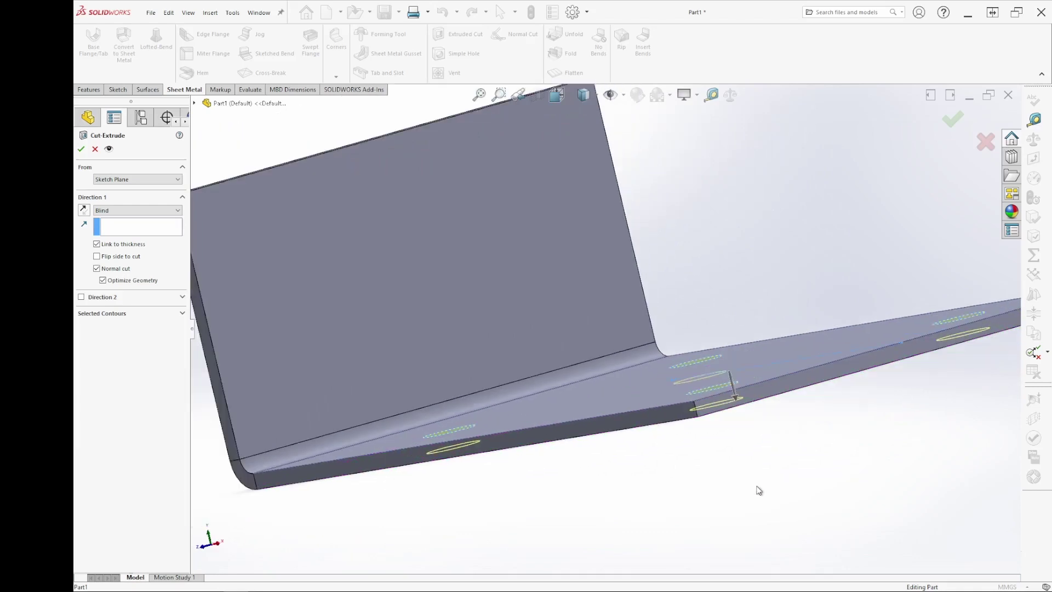
pyautogui.moveTo(756, 479)
pyautogui.mouseDown(button='middle')
pyautogui.moveTo(695, 400)
pyautogui.moveTo(686, 432)
pyautogui.moveTo(716, 446)
pyautogui.moveTo(415, 389)
pyautogui.mouseUp(button='middle')
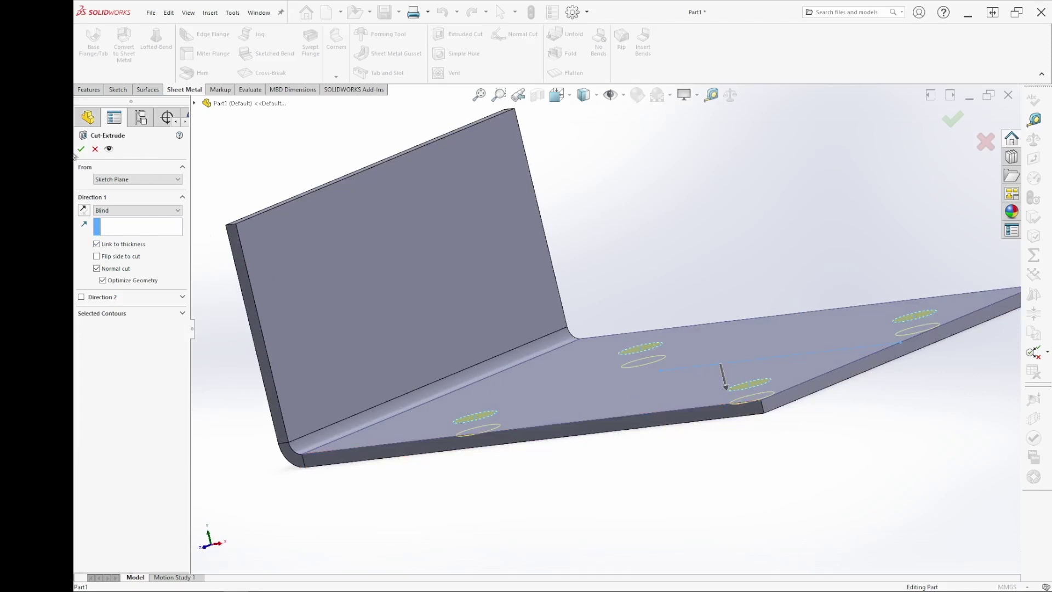
pyautogui.press('Return')
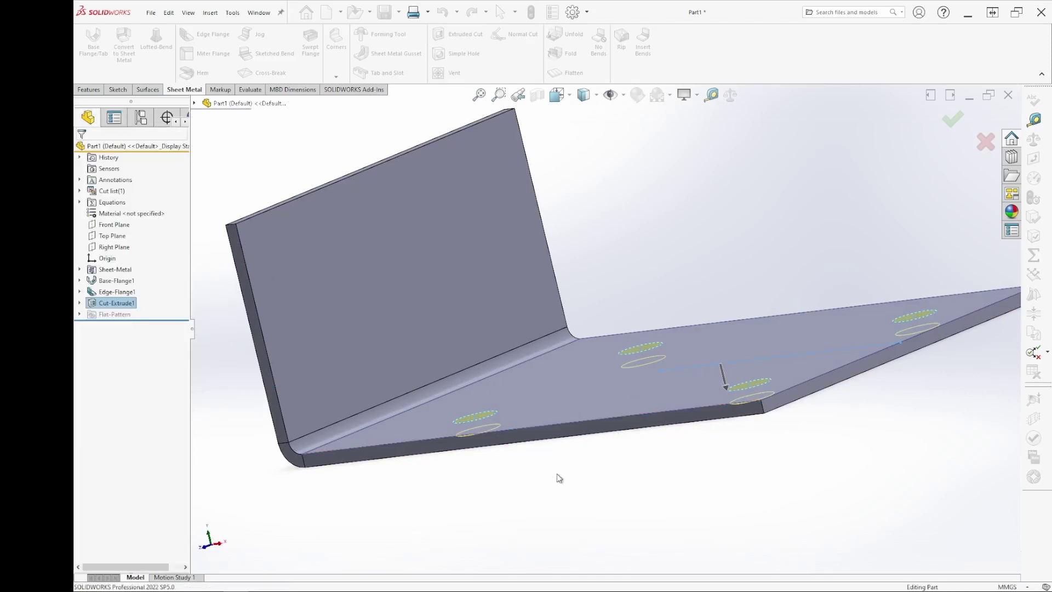
pyautogui.press('f')
pyautogui.moveTo(621, 473); pyautogui.dragTo(623, 417, button='middle')
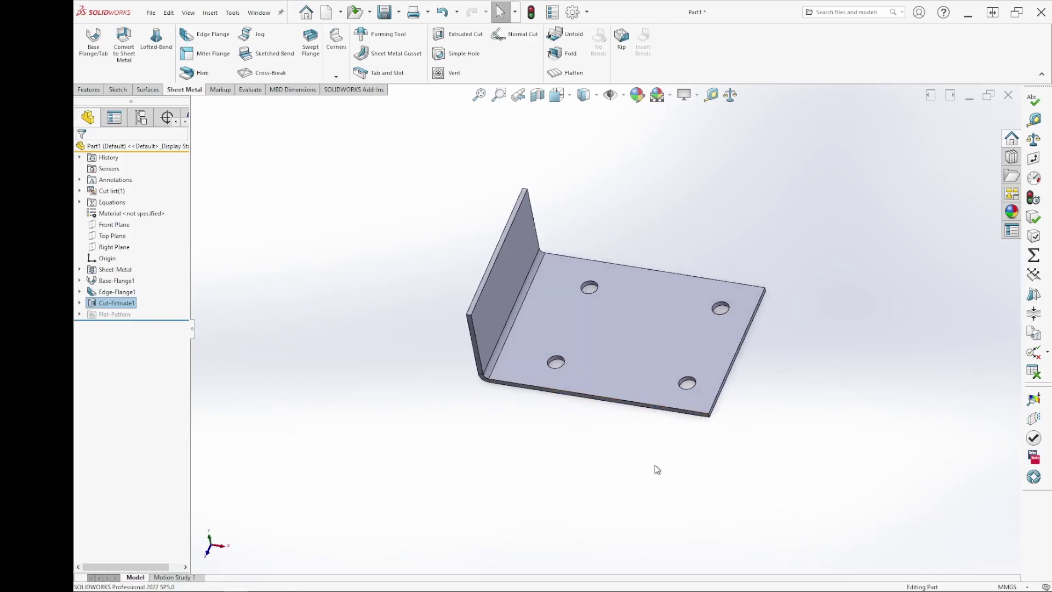
# Open a new sketch, Sketch10, on the base flange's top face
pyautogui.click(656, 340)
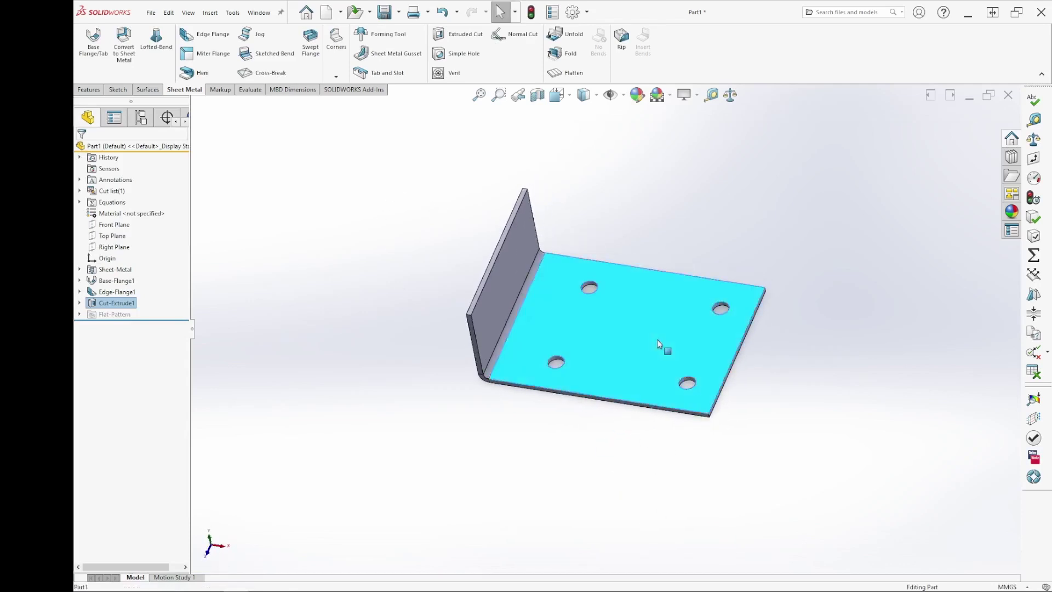
pyautogui.rightClick(657, 340)
pyautogui.click(681, 325)
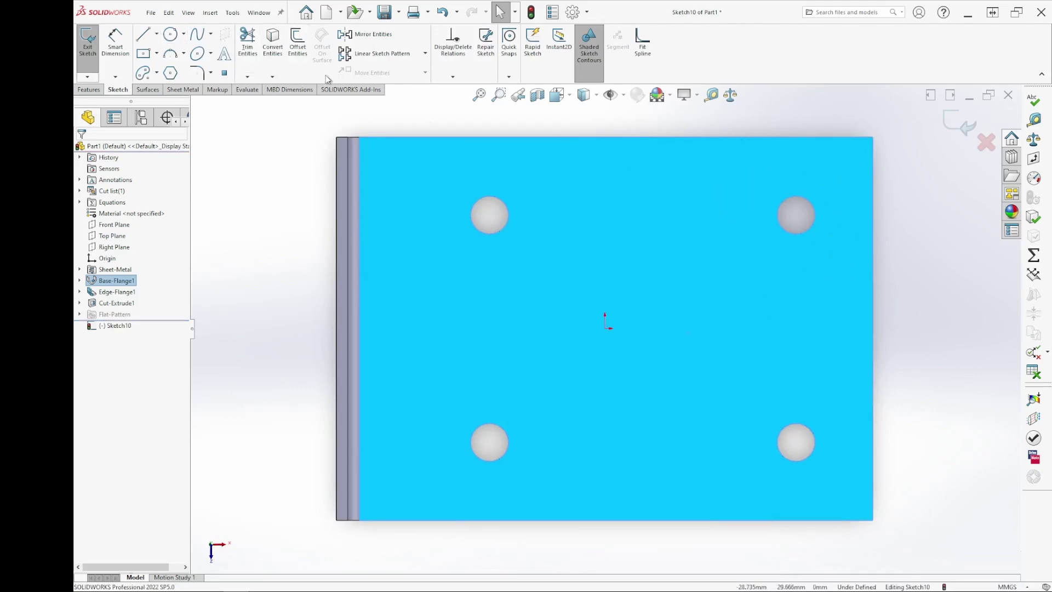
# Draw a large circle centred on the upper-right hole, reaching the plate's top edge
pyautogui.click(171, 36)
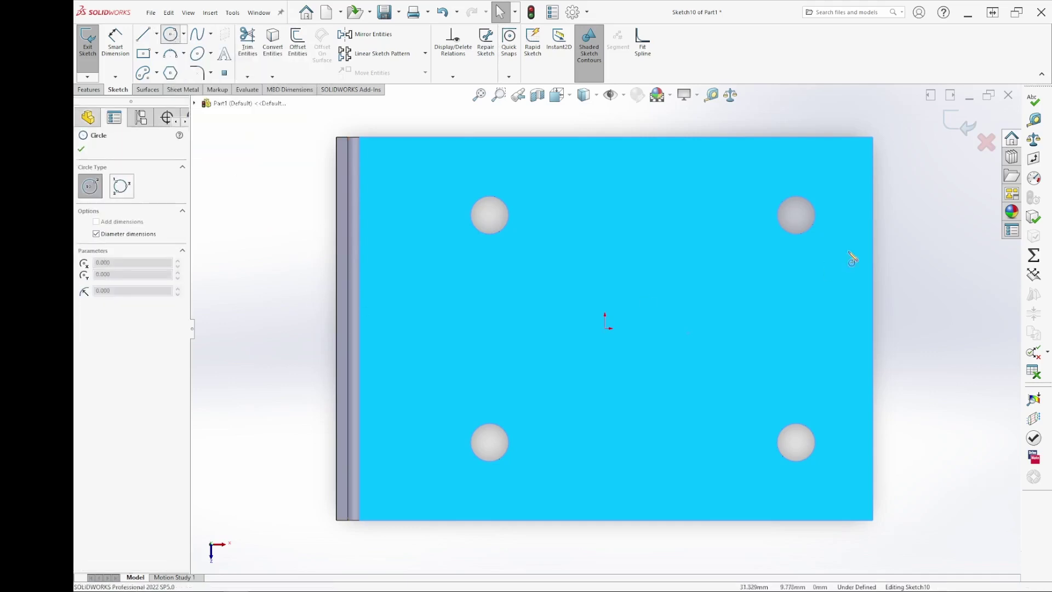
pyautogui.click(796, 214)
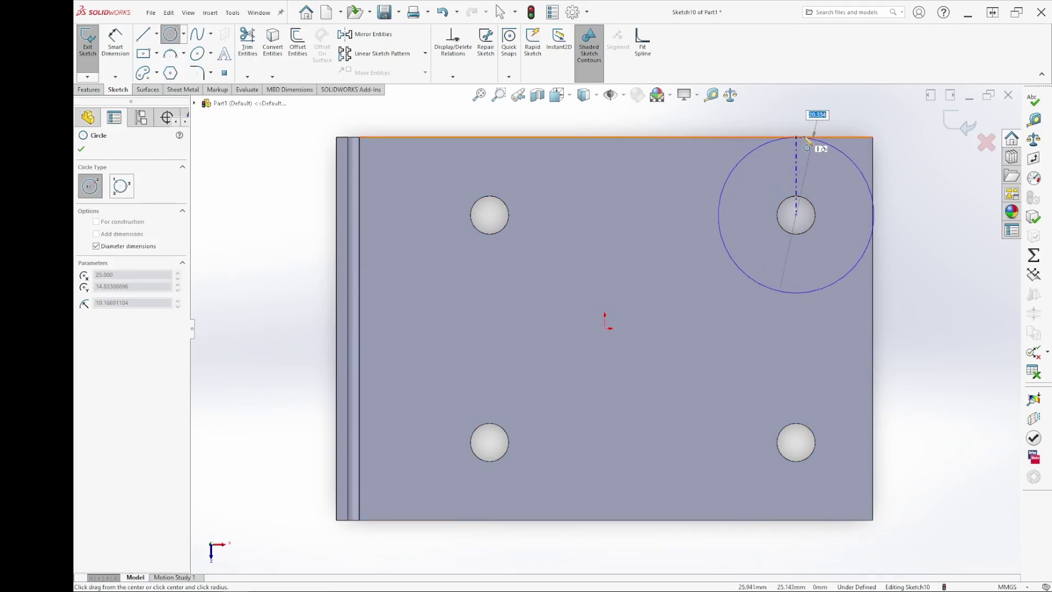
pyautogui.click(811, 138)
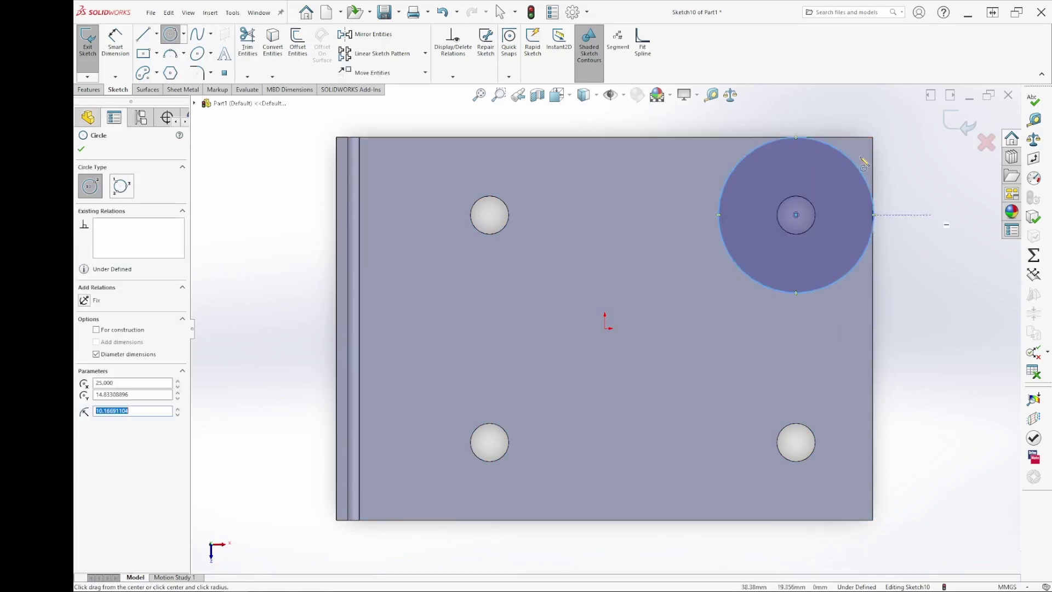
pyautogui.rightClick(936, 280)
pyautogui.click(945, 284)
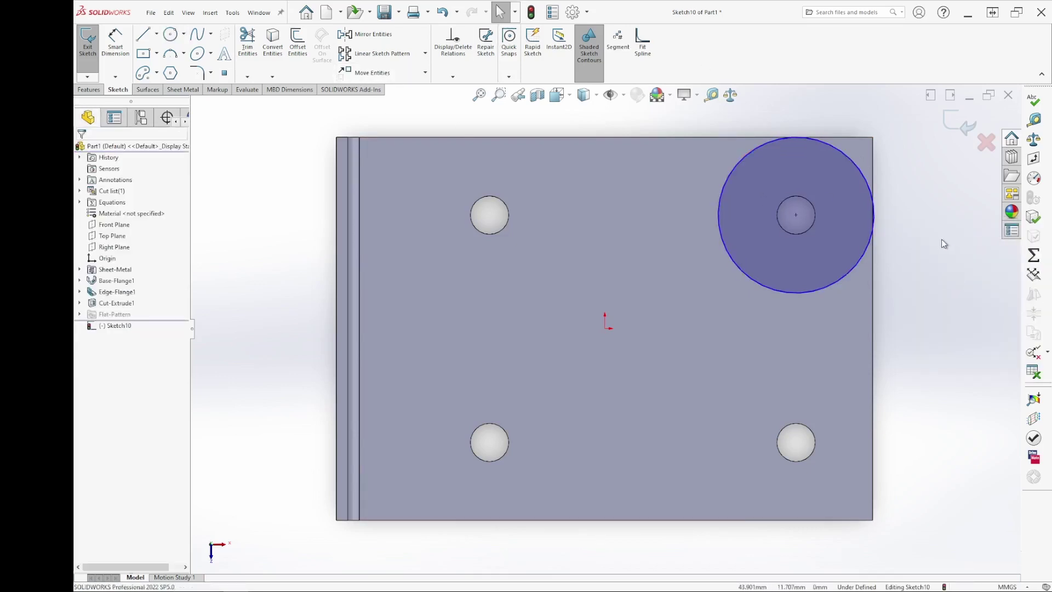
pyautogui.scroll(-2, 870, 232)
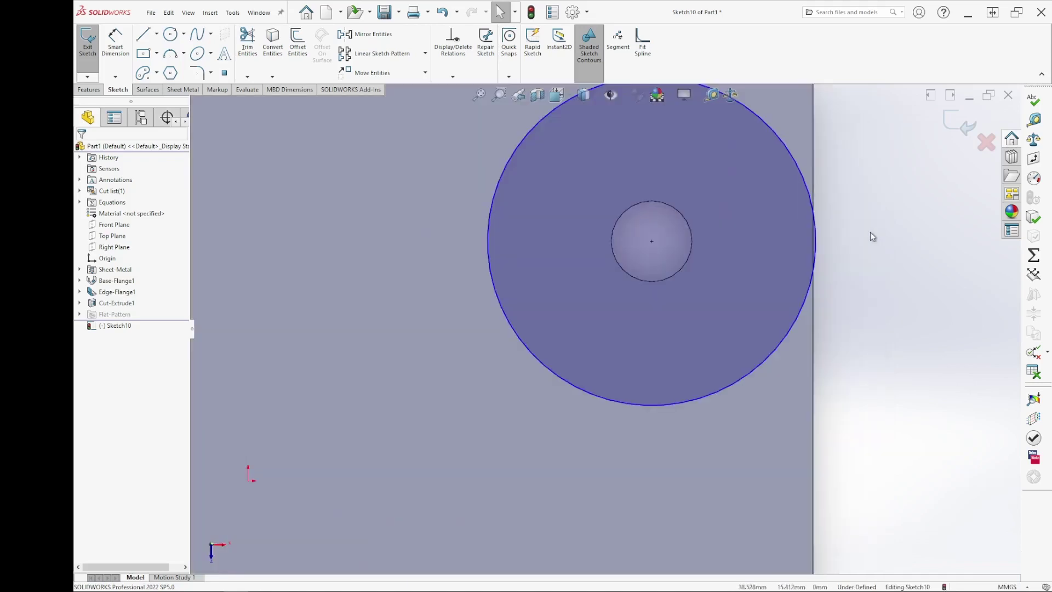
pyautogui.scroll(-1, 870, 232)
pyautogui.scroll(2, 734, 258)
pyautogui.scroll(1, 643, 287)
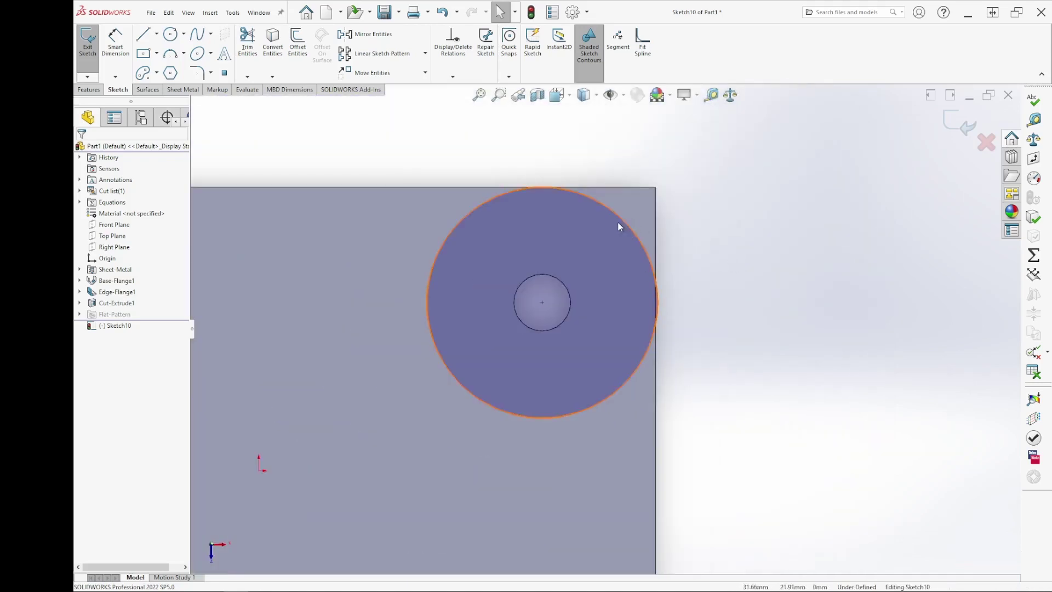
# Shrink the large circle and make it tangent to the plate's edge
pyautogui.click(627, 233)
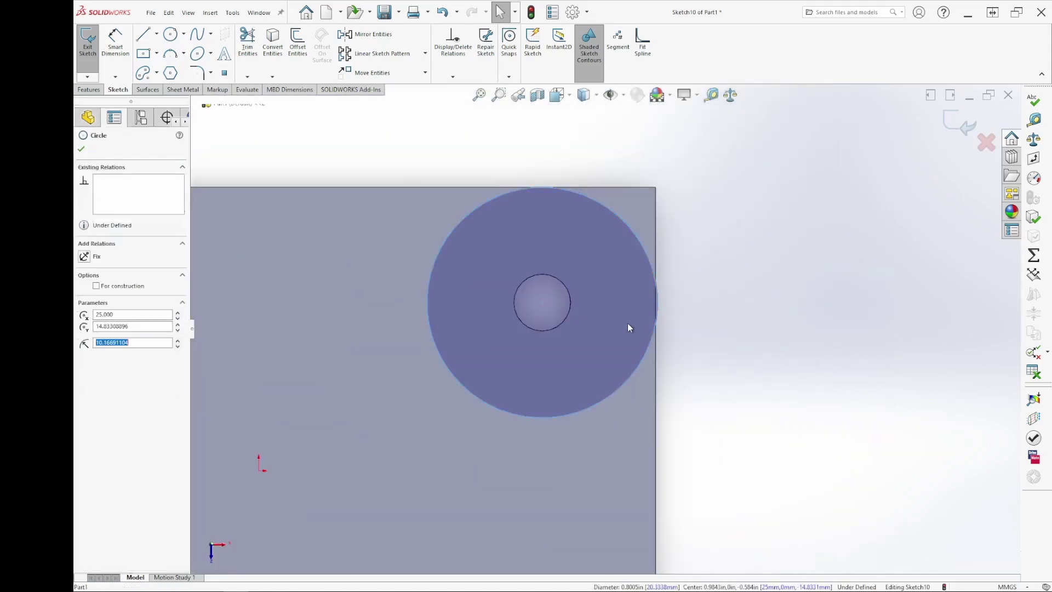
pyautogui.moveTo(656, 309); pyautogui.dragTo(652, 313)
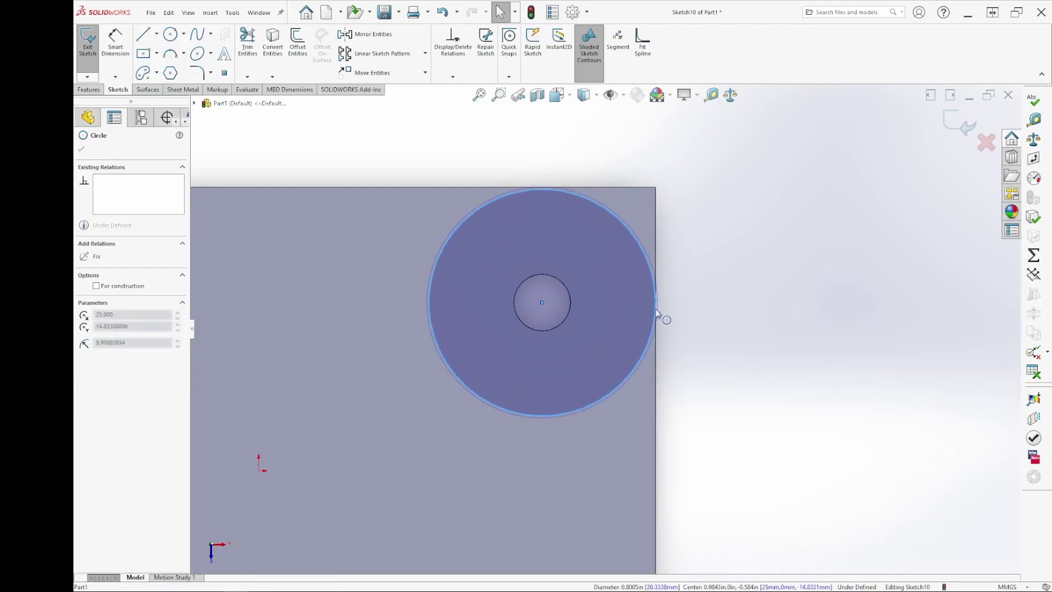
pyautogui.moveTo(651, 311); pyautogui.dragTo(643, 307)
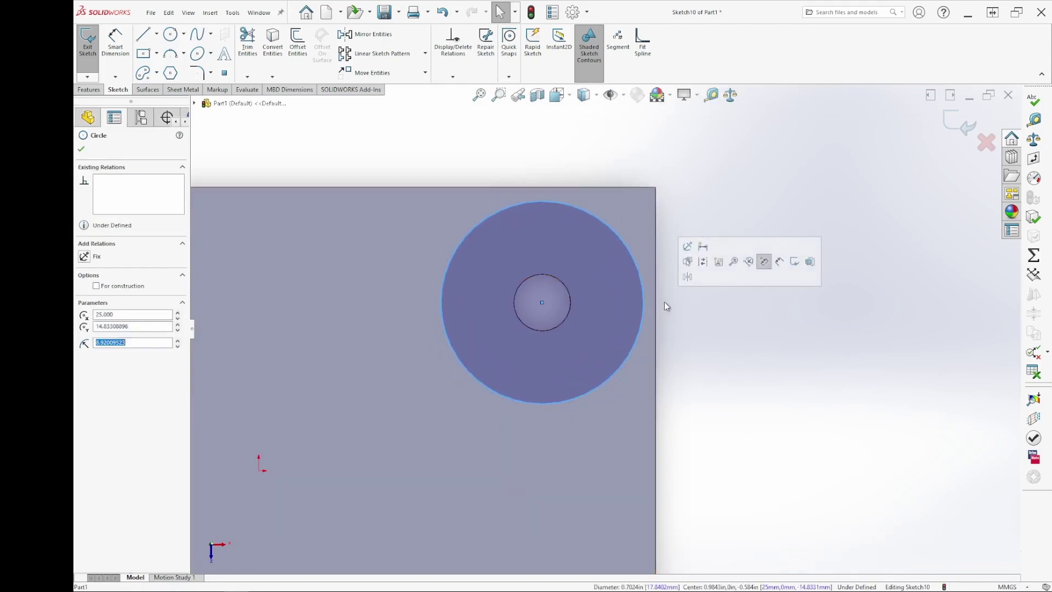
pyautogui.click(657, 304)
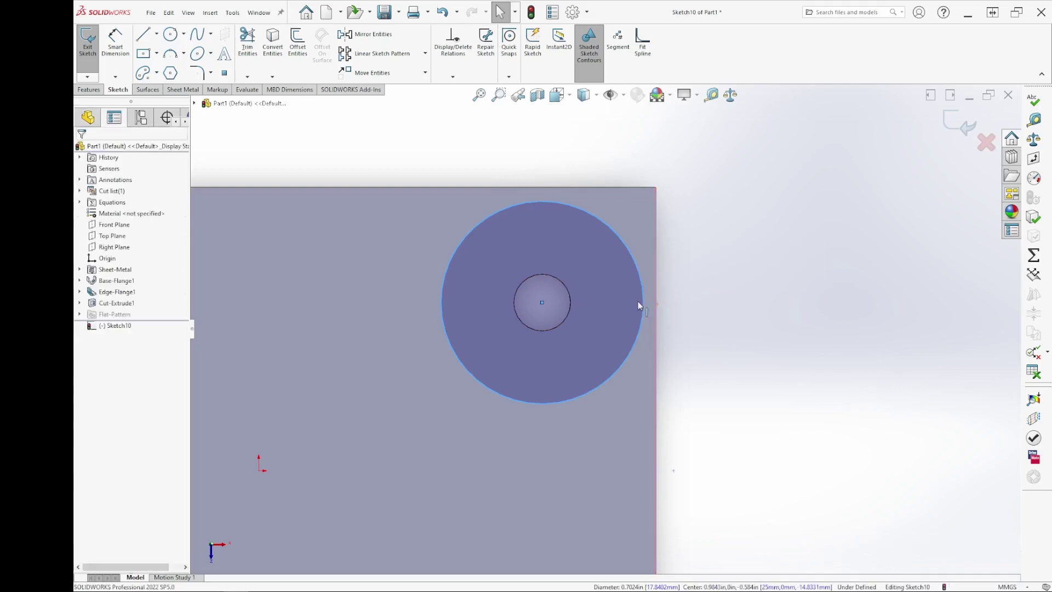
pyautogui.click(725, 332)
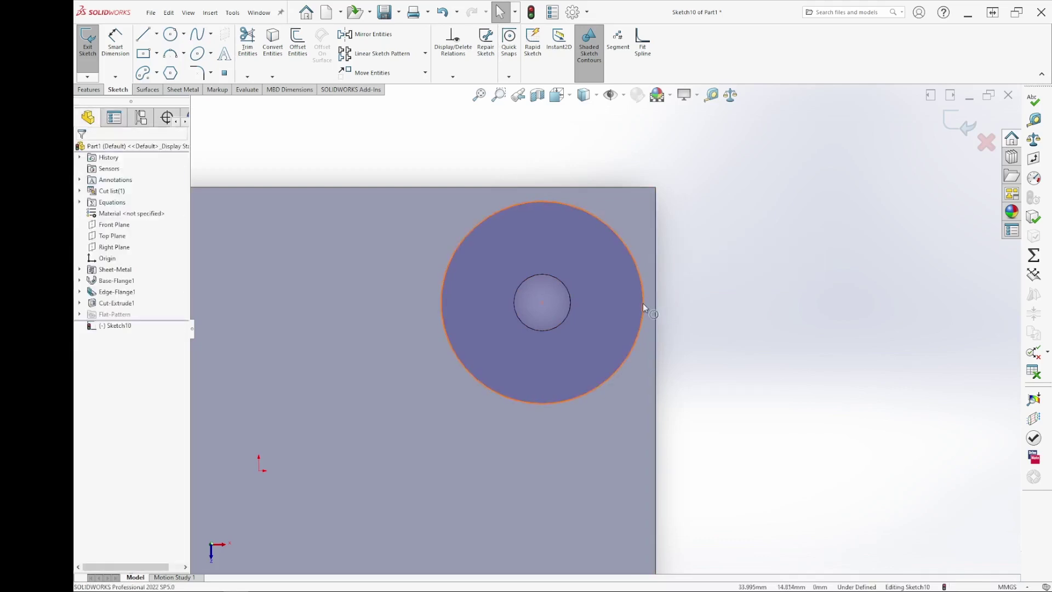
pyautogui.click(643, 304)
pyautogui.keyDown('ctrl'); pyautogui.click(656, 305); pyautogui.keyUp('ctrl')
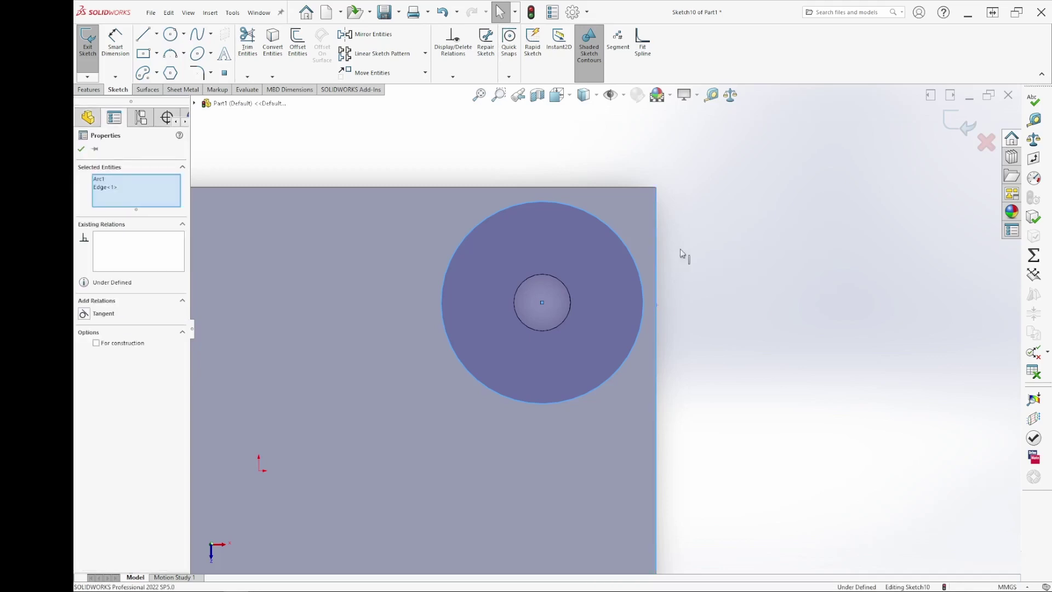
pyautogui.click(763, 258)
pyautogui.click(778, 533)
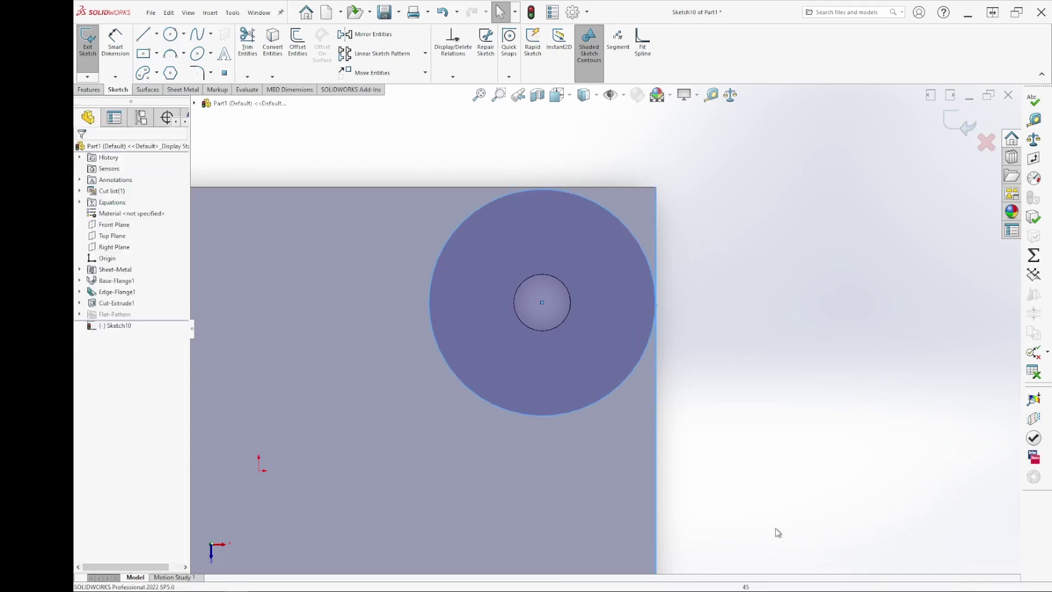
# Check the circle's size, then discard Sketch10 entirely
pyautogui.click(625, 227)
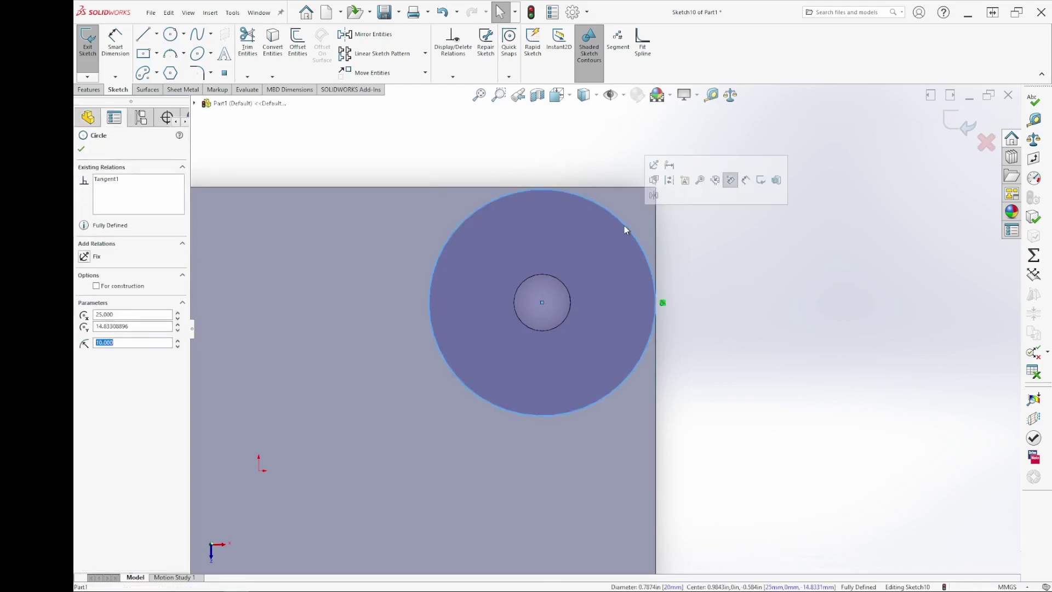
pyautogui.click(796, 334)
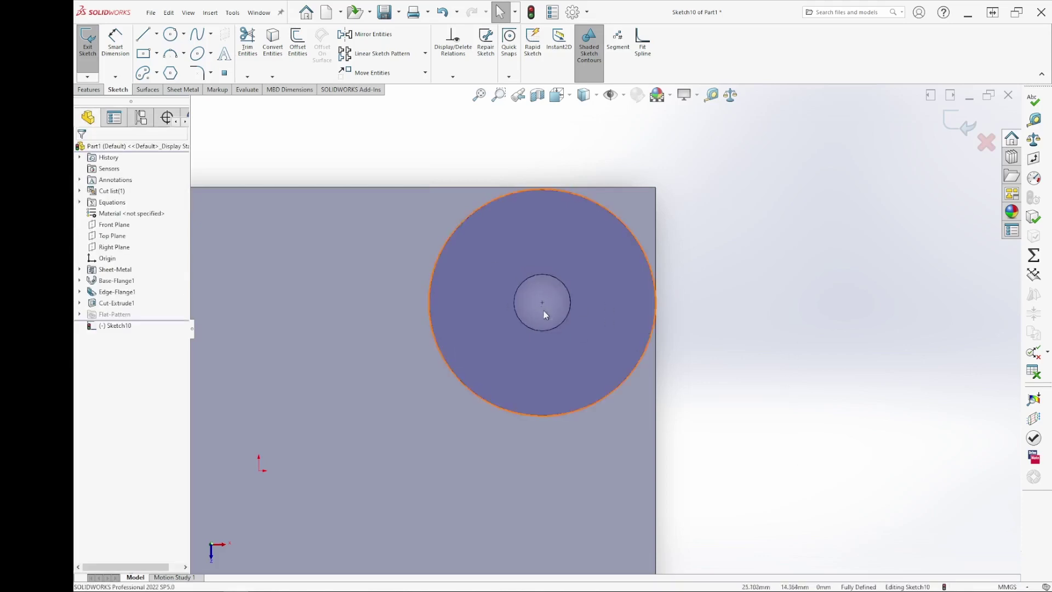
pyautogui.scroll(5, 542, 350)
pyautogui.scroll(-1, 541, 353)
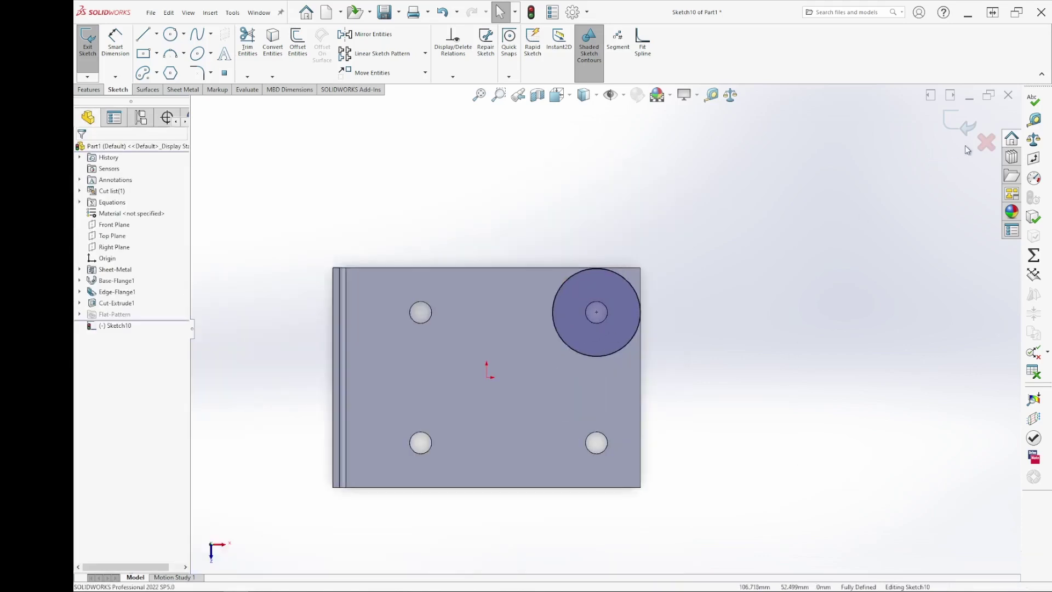
pyautogui.scroll(-3, 606, 298)
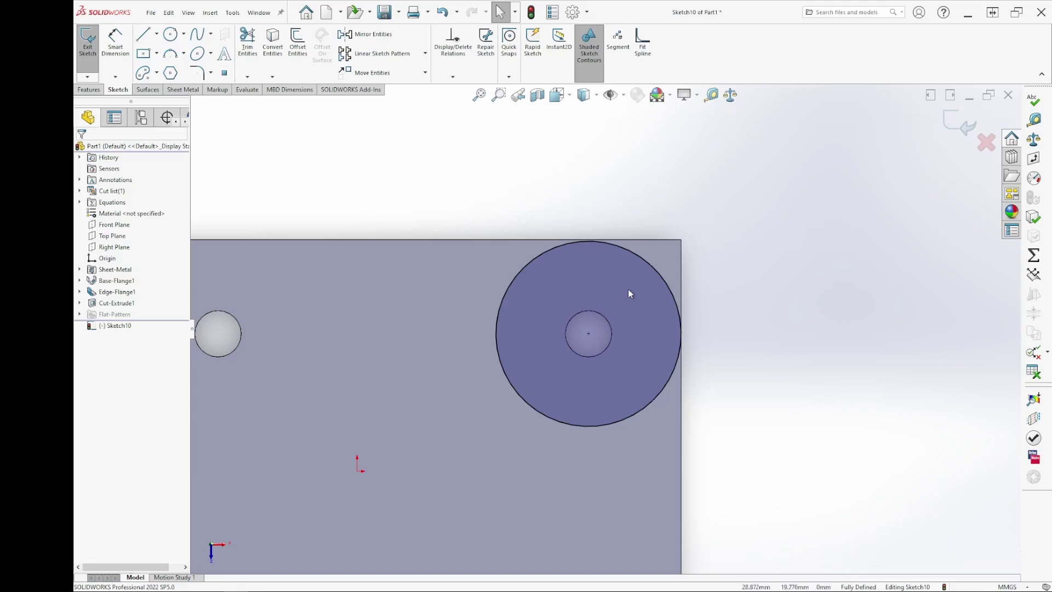
pyautogui.click(986, 143)
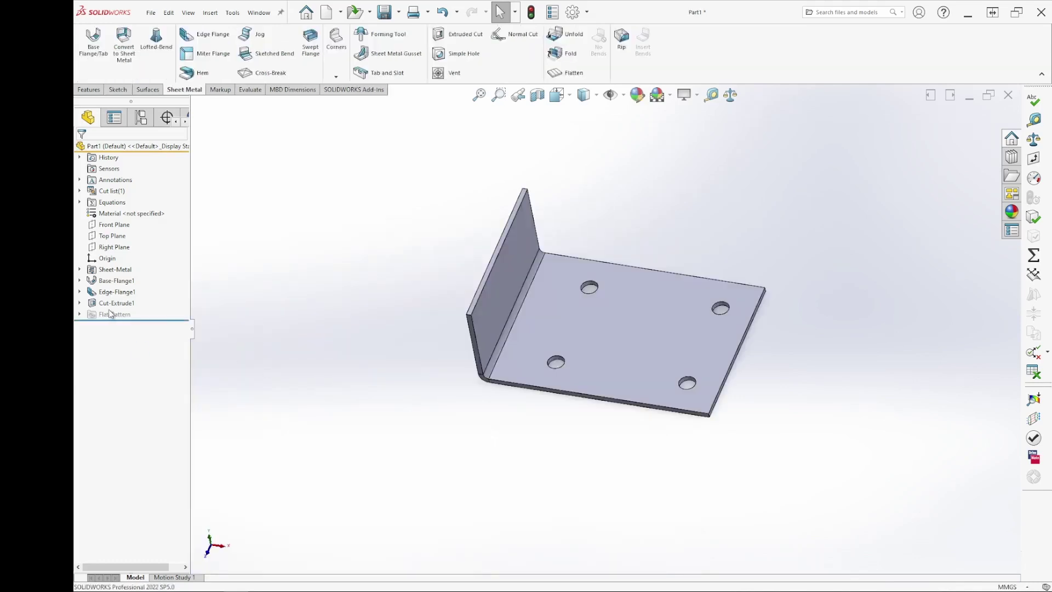
# In Cut-Extrude1's sketch, dimension the bottom-right hole 30 mm from the centerline and rebuild
pyautogui.rightClick(120, 304)
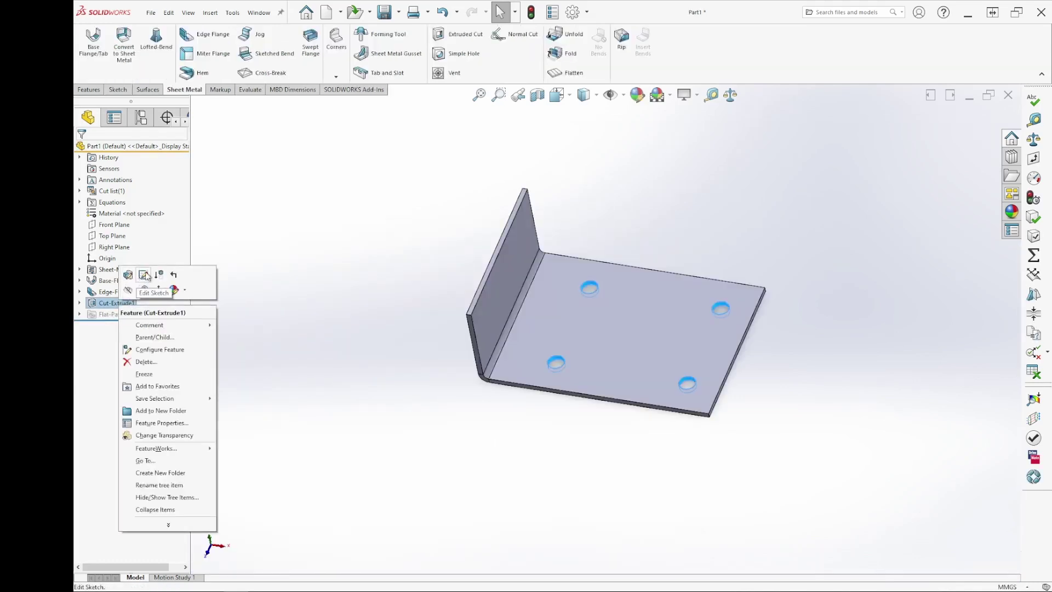
pyautogui.click(145, 275)
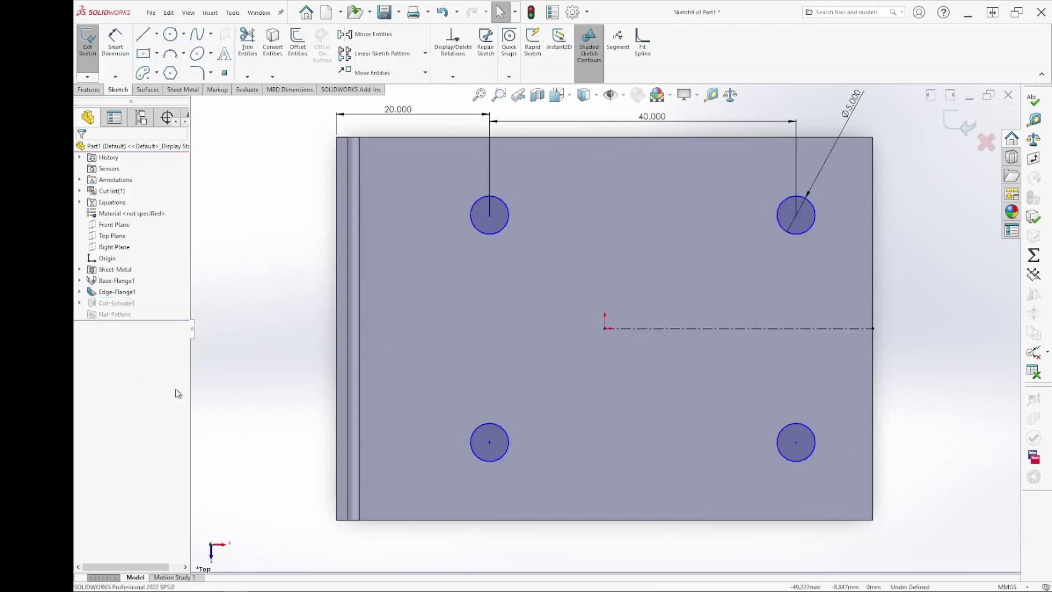
pyautogui.click(117, 44)
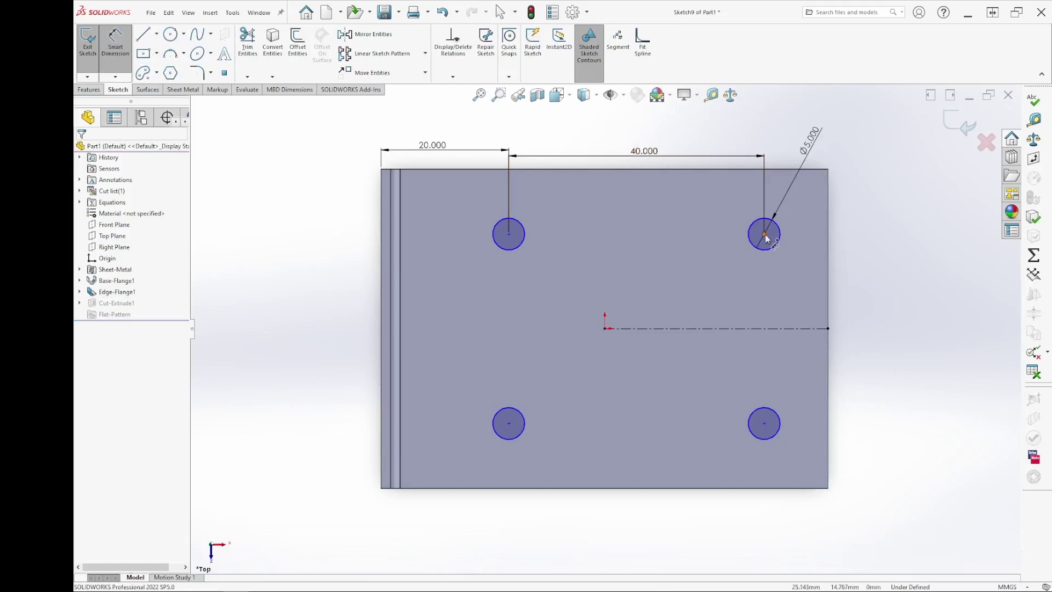
pyautogui.click(764, 424)
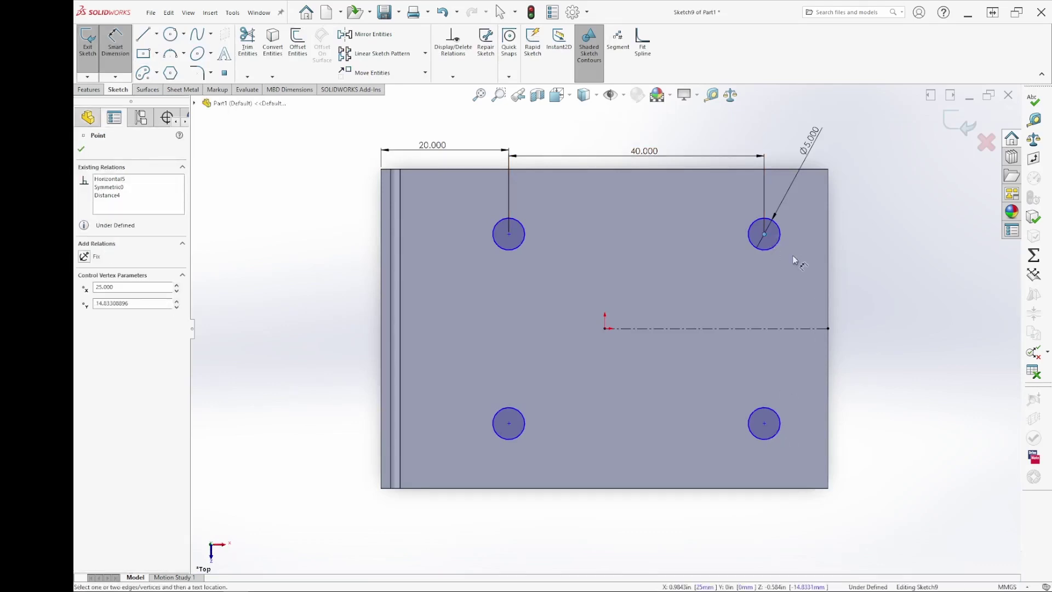
pyautogui.click(763, 338)
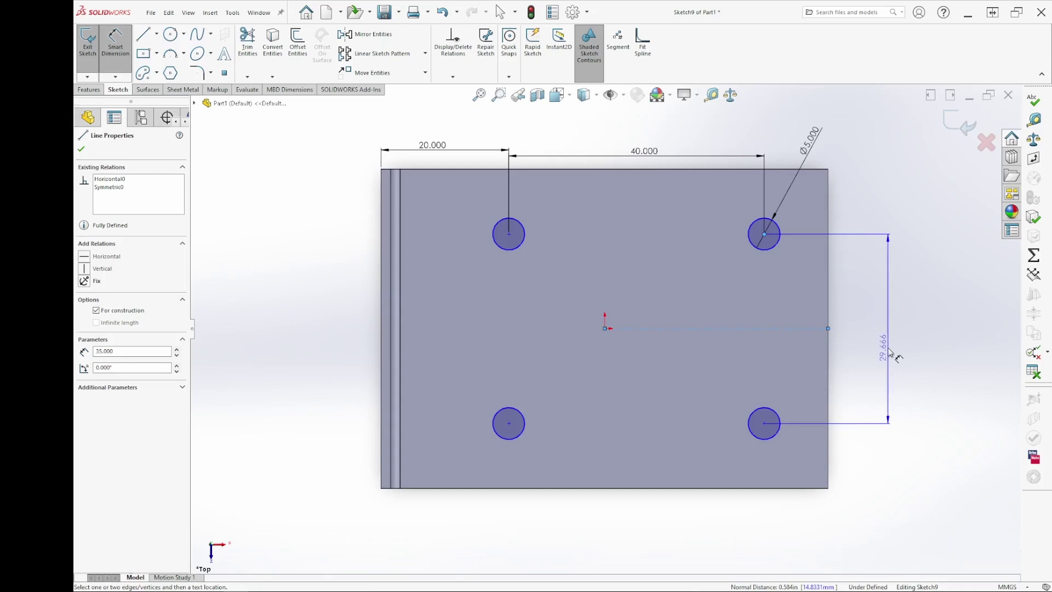
pyautogui.click(890, 355)
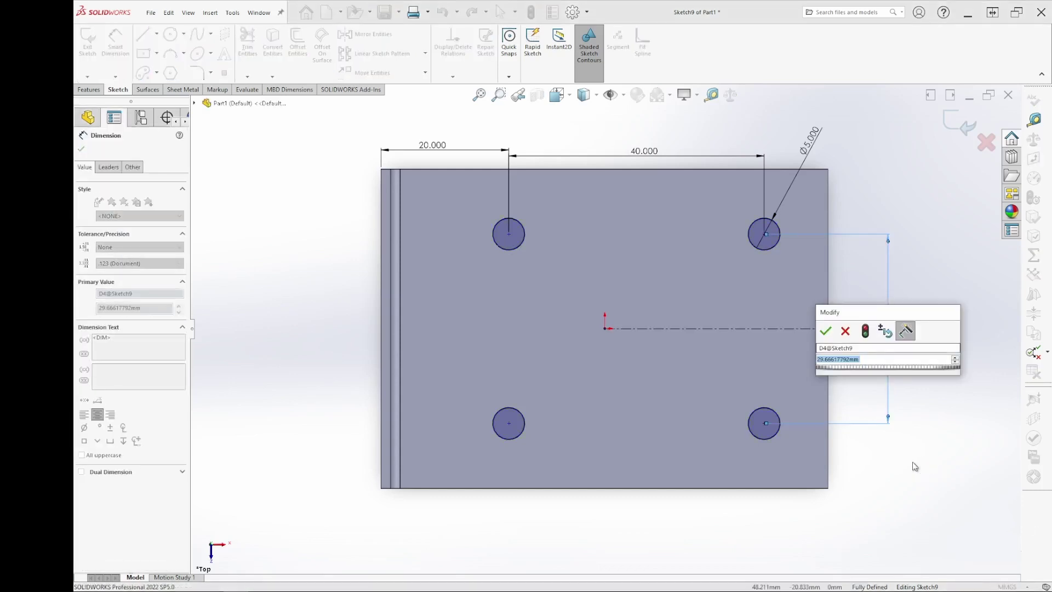
pyautogui.write('30')
pyautogui.press('Return')
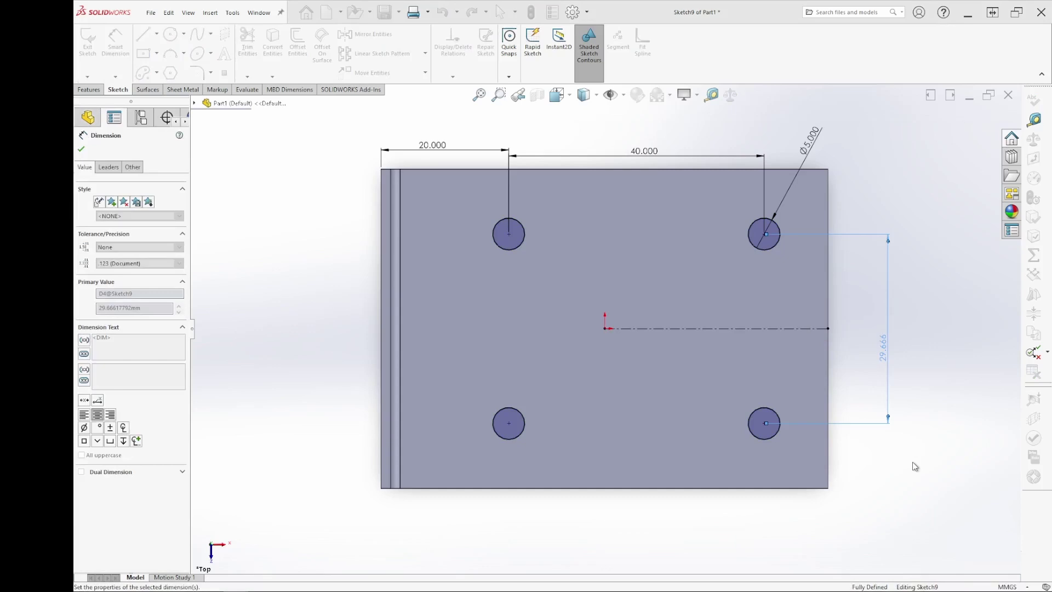
pyautogui.click(959, 125)
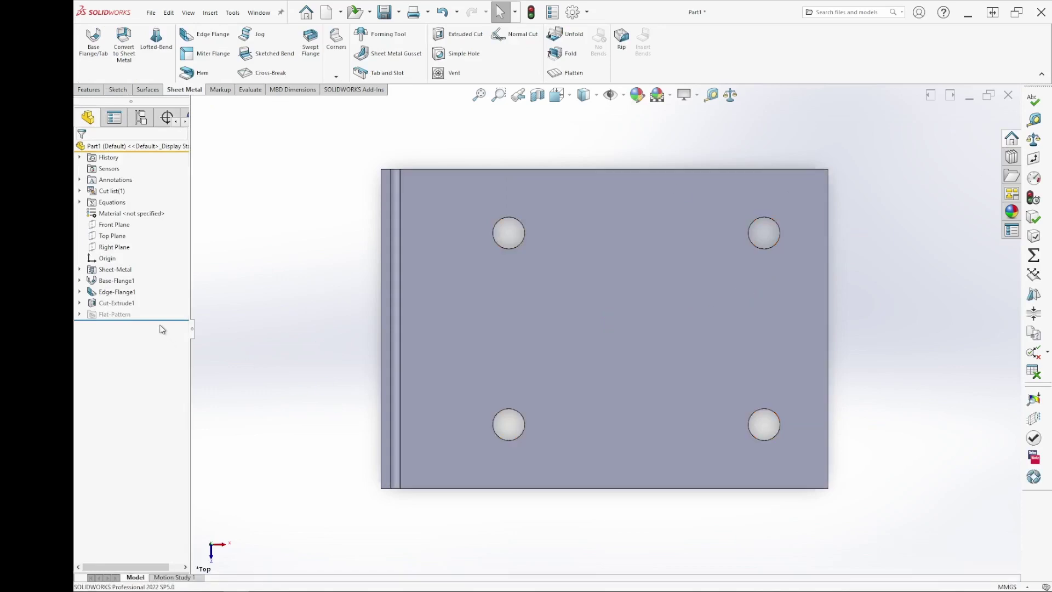
# Open Sketch11 on the plate face and draw a Ø20 circle around the top-right hole
pyautogui.rightClick(699, 300)
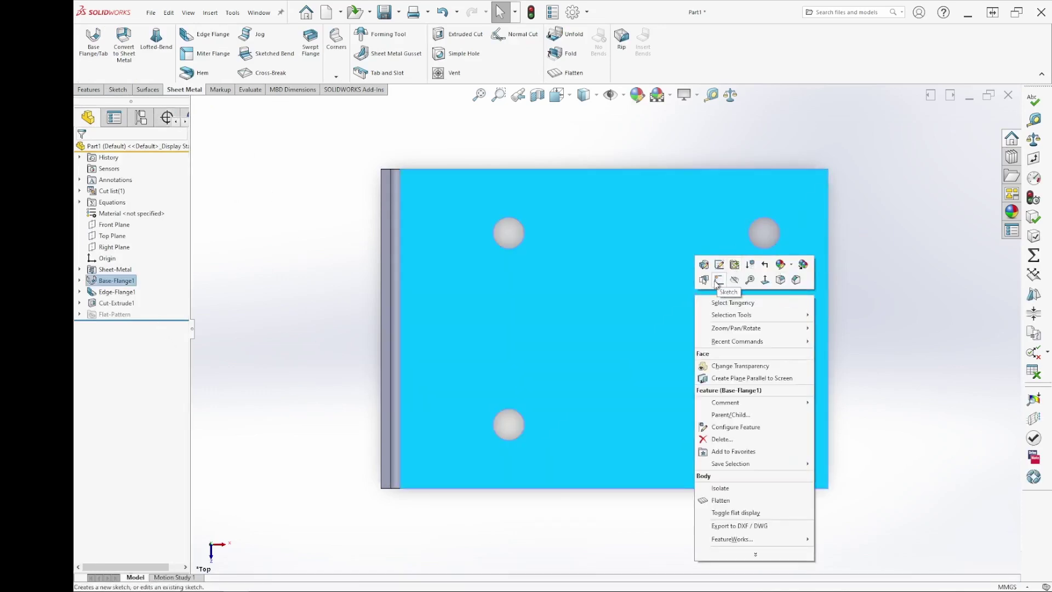
pyautogui.click(779, 319)
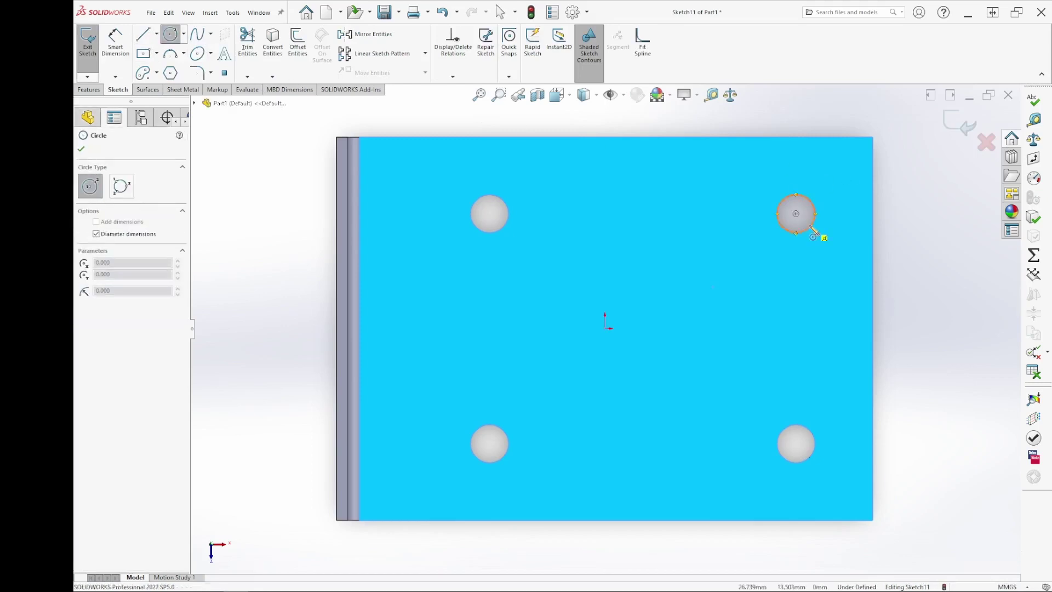
pyautogui.click(796, 214)
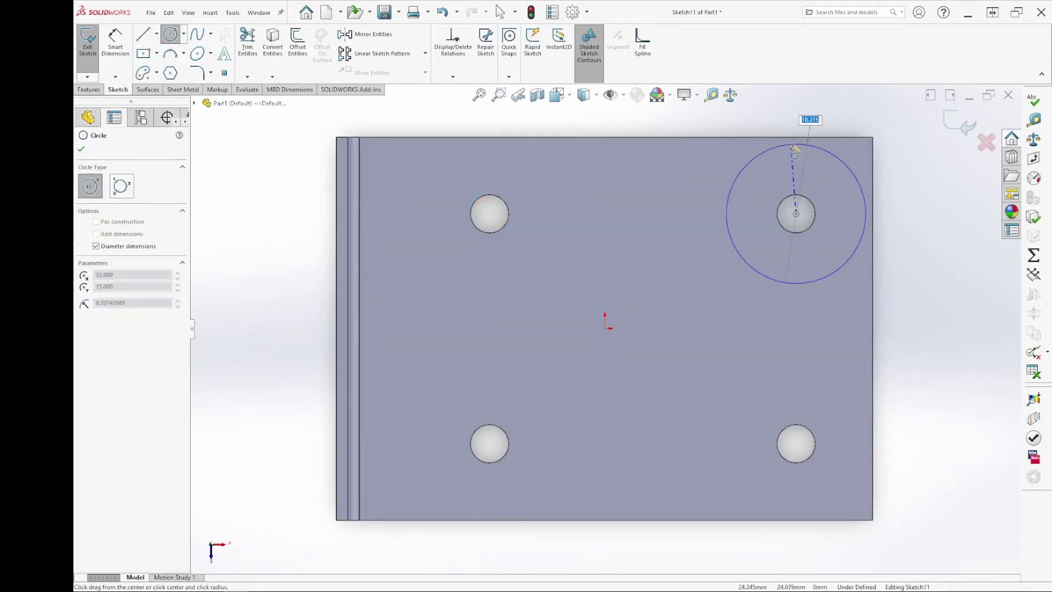
pyautogui.click(796, 138)
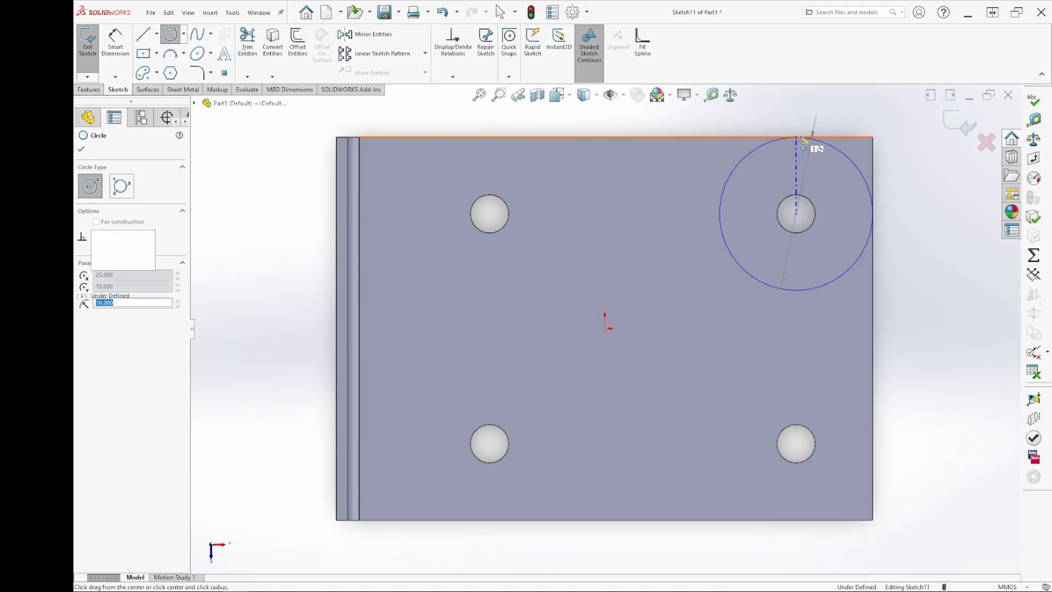
pyautogui.rightClick(922, 226)
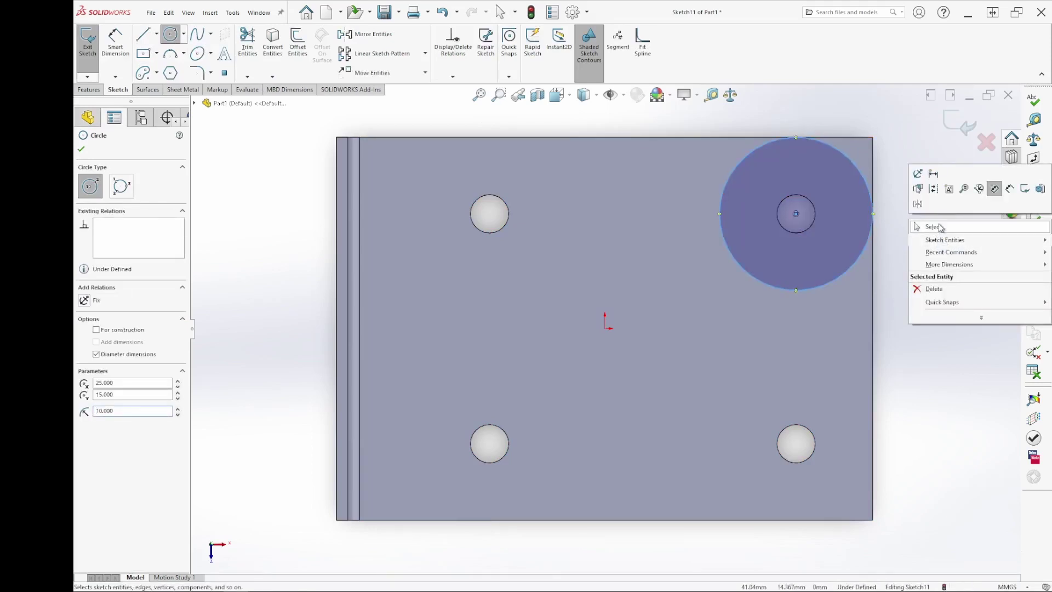
pyautogui.click(930, 225)
pyautogui.press('Escape')
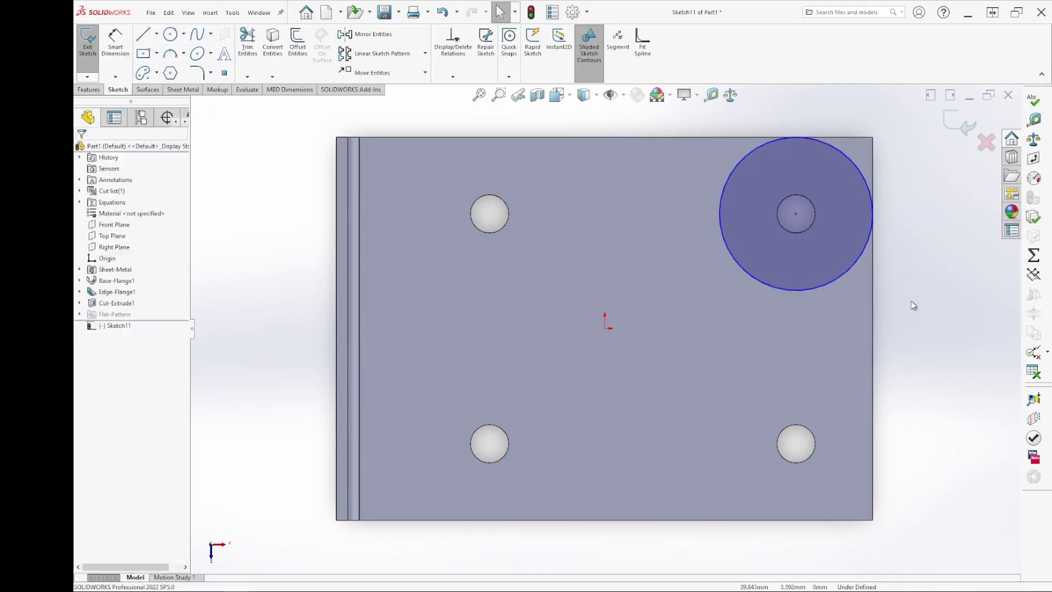
pyautogui.click(849, 270)
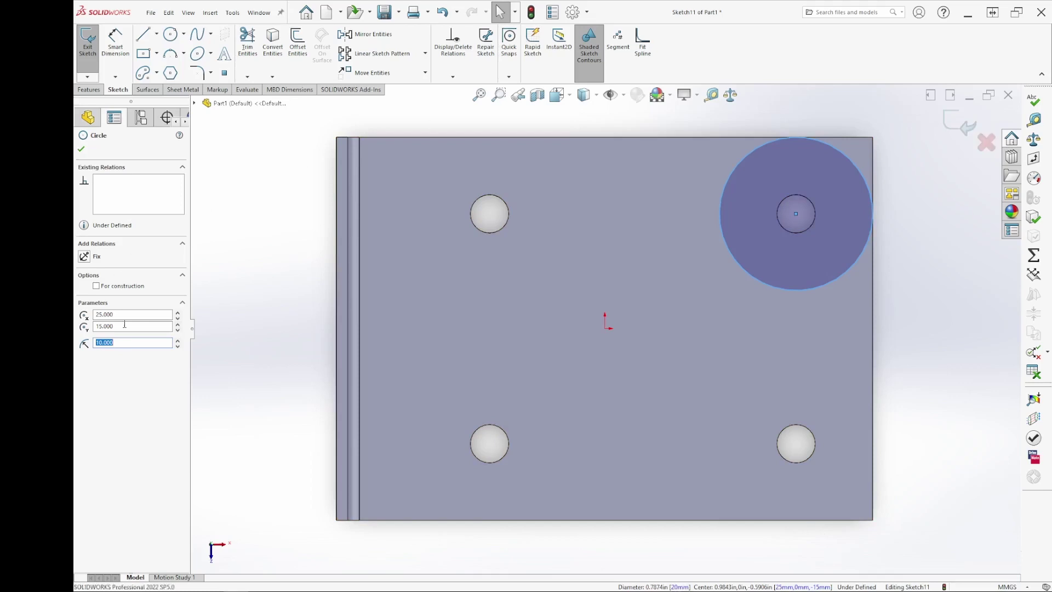
pyautogui.click(986, 142)
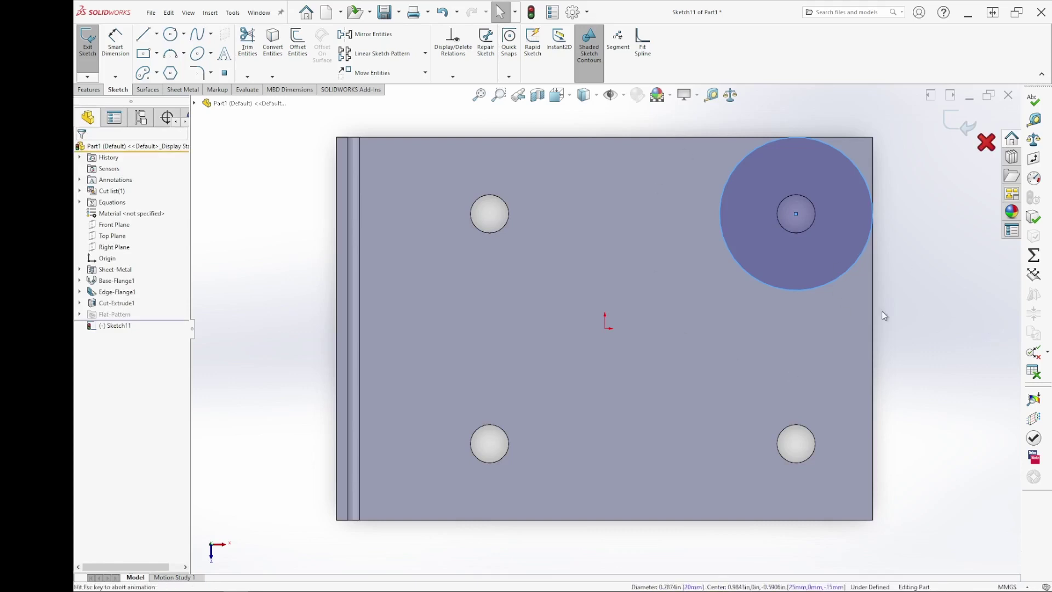
# Discard Sketch11's 20 mm circle, then compare the Fillet options with the sheet-metal Corners list
pyautogui.click(986, 143)
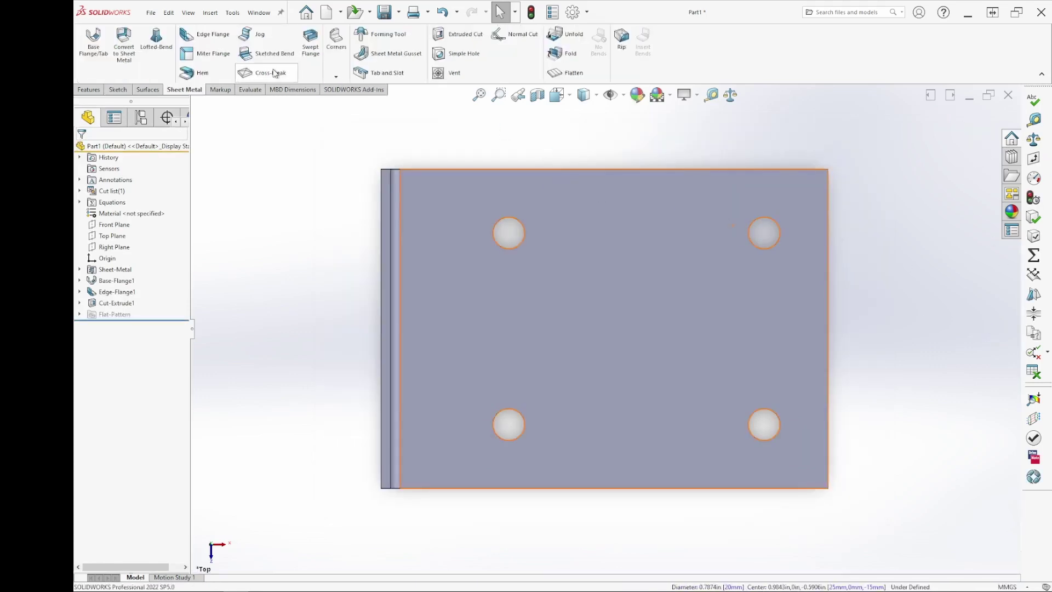
pyautogui.click(90, 89)
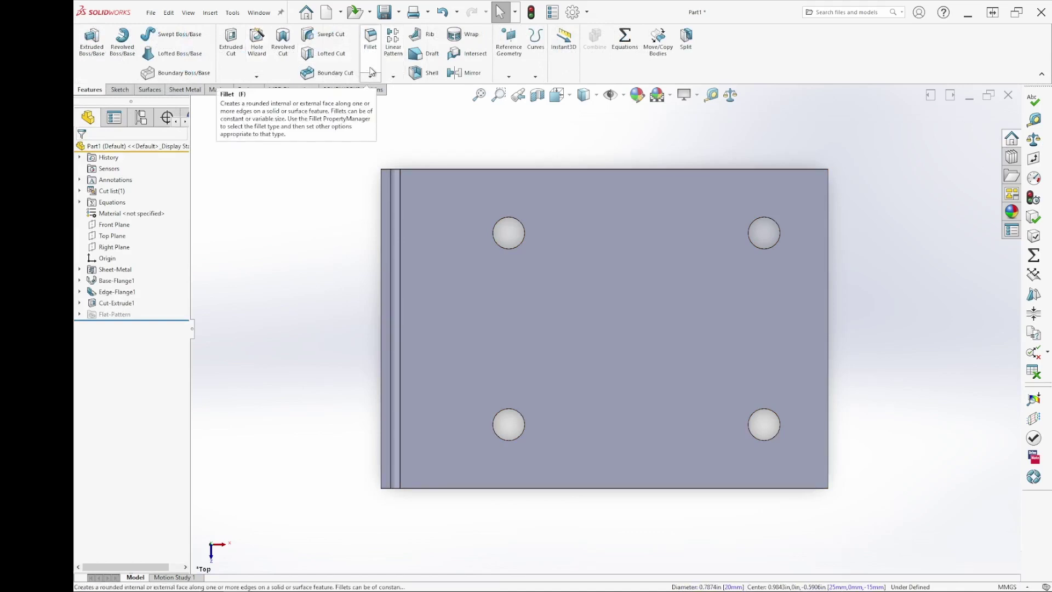
pyautogui.click(186, 90)
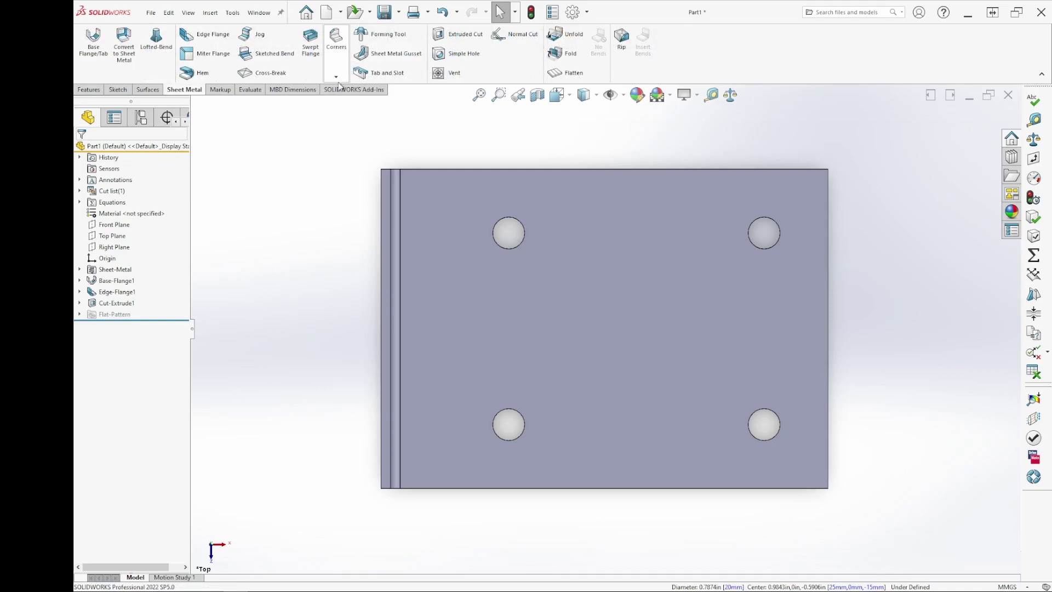
pyautogui.click(336, 77)
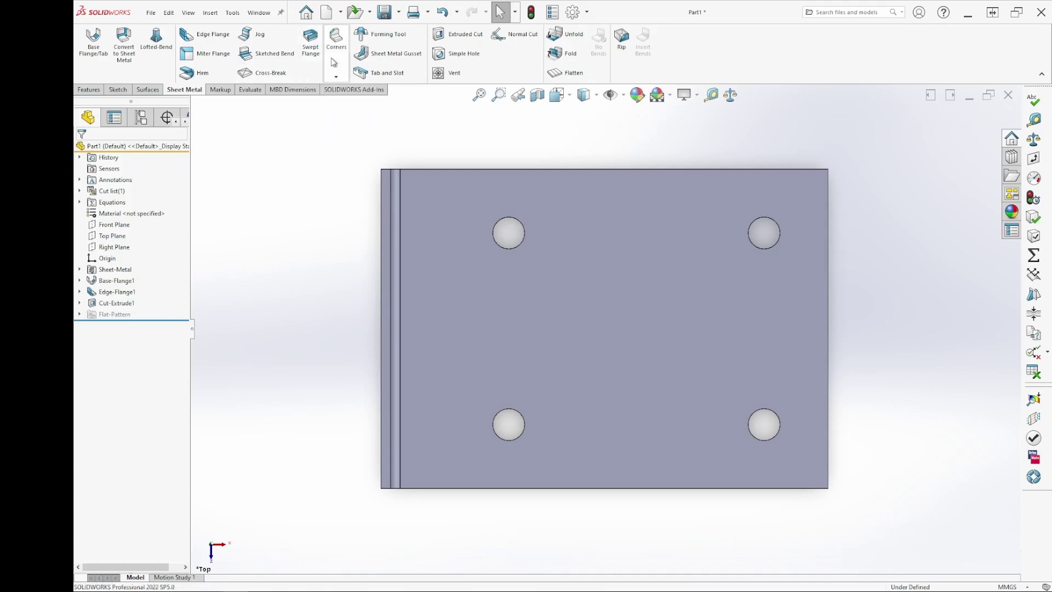
pyautogui.click(89, 89)
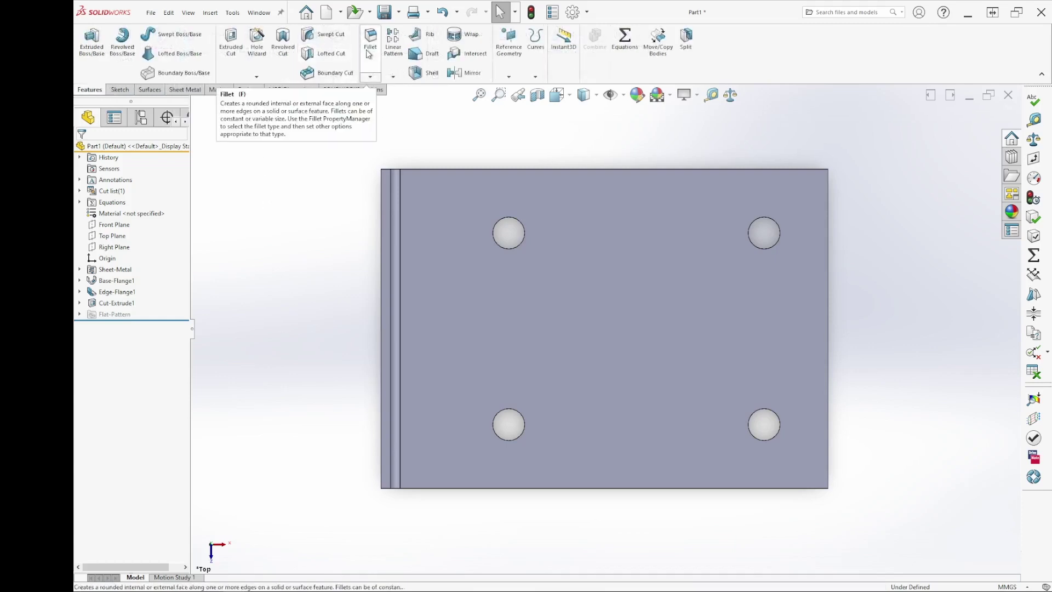
pyautogui.click(371, 76)
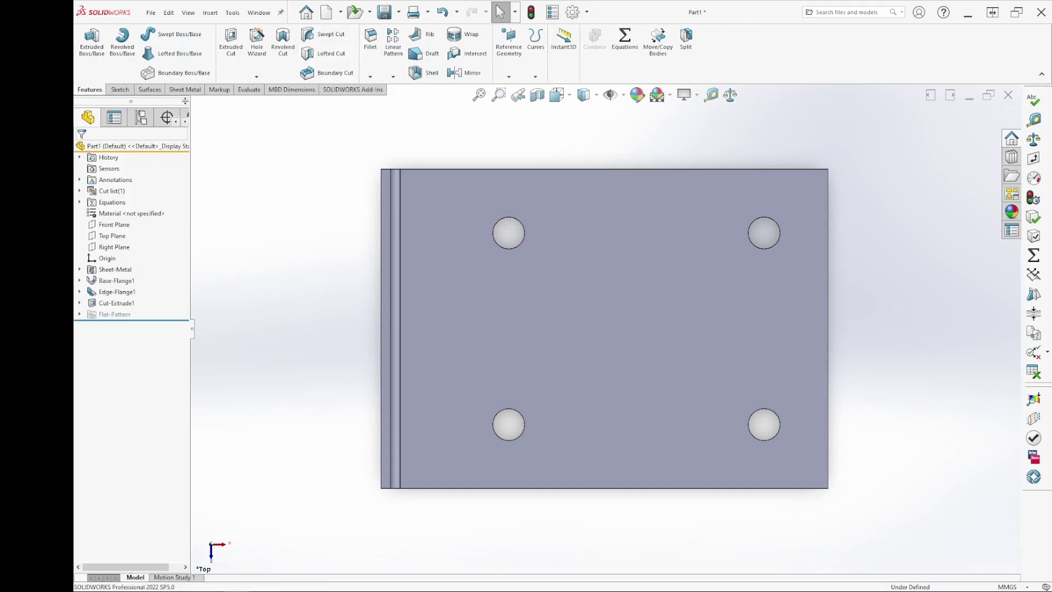
pyautogui.click(185, 89)
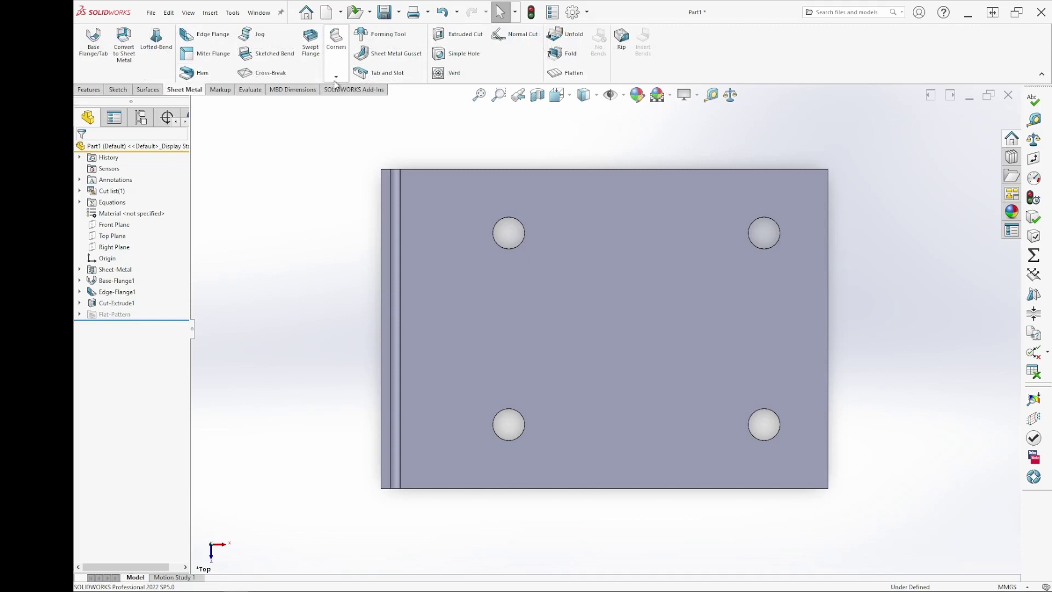
pyautogui.click(336, 78)
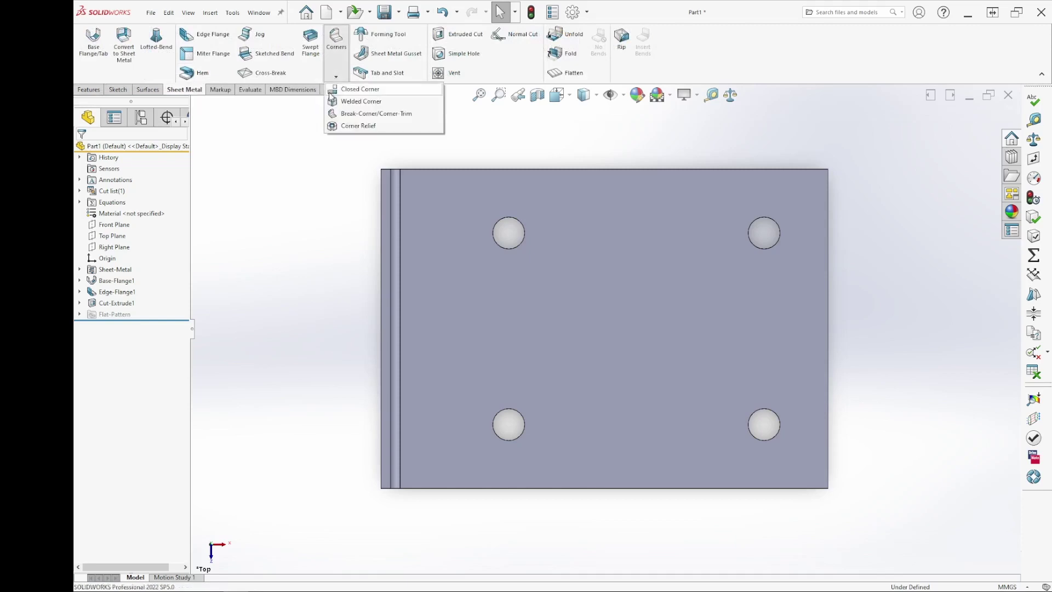
# Apply a 10 mm fillet-type Break Corner to the base plate's front and right outer corners
pyautogui.click(354, 115)
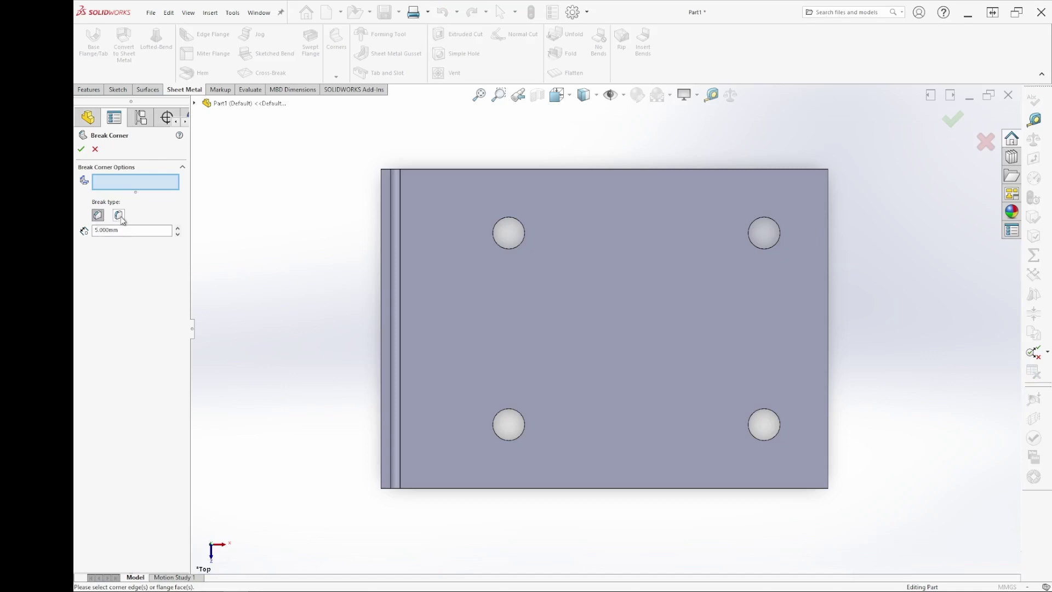
pyautogui.moveTo(615, 383)
pyautogui.mouseDown(button='middle')
pyautogui.moveTo(623, 251)
pyautogui.moveTo(561, 176)
pyautogui.moveTo(580, 235)
pyautogui.mouseUp(button='middle')
pyautogui.scroll(2, 652, 433)
pyautogui.scroll(-5, 651, 432)
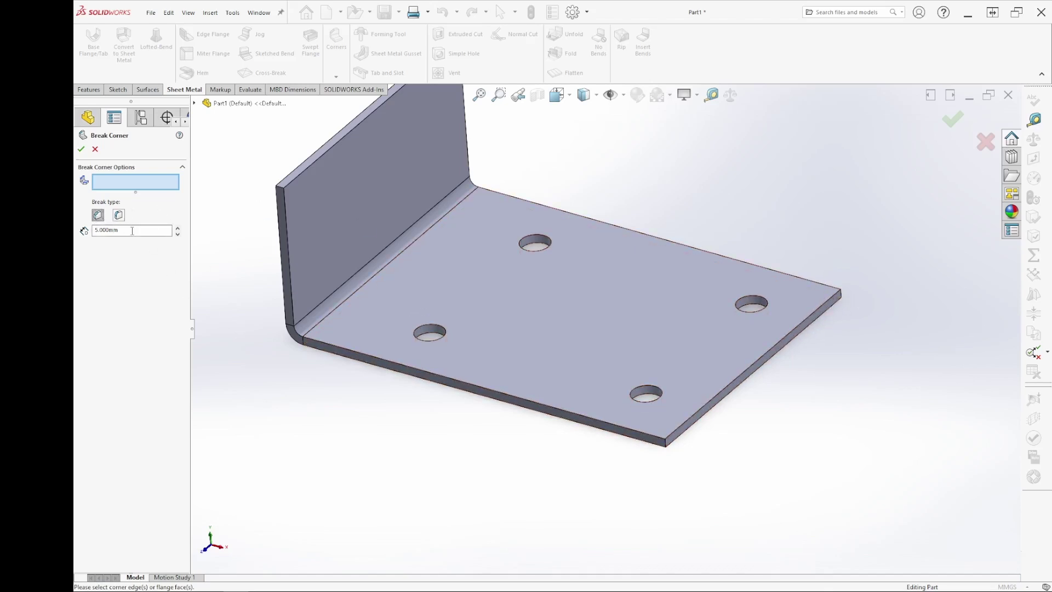
pyautogui.press('Tab')
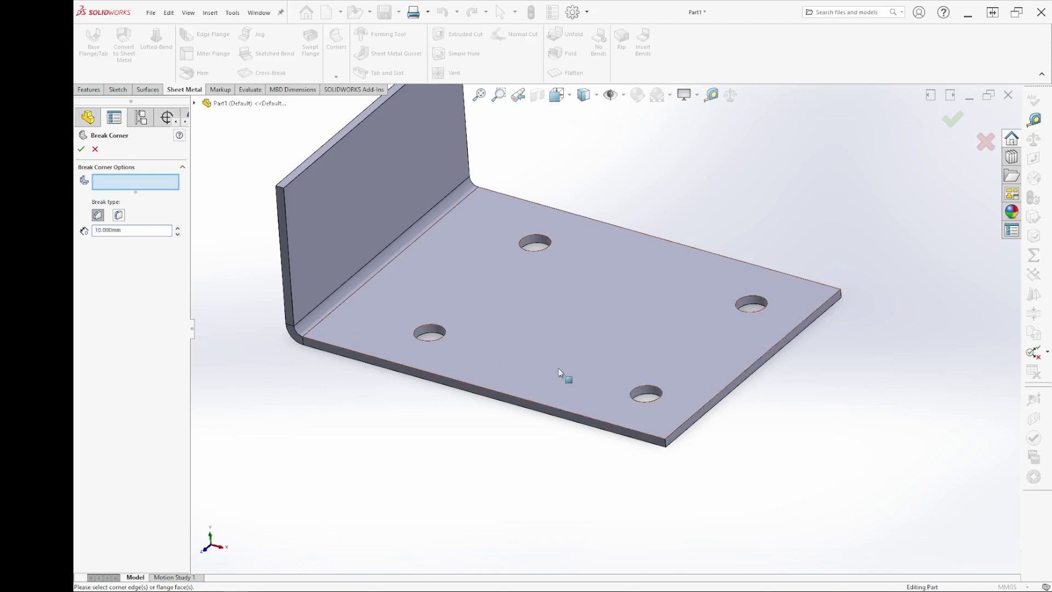
pyautogui.click(667, 445)
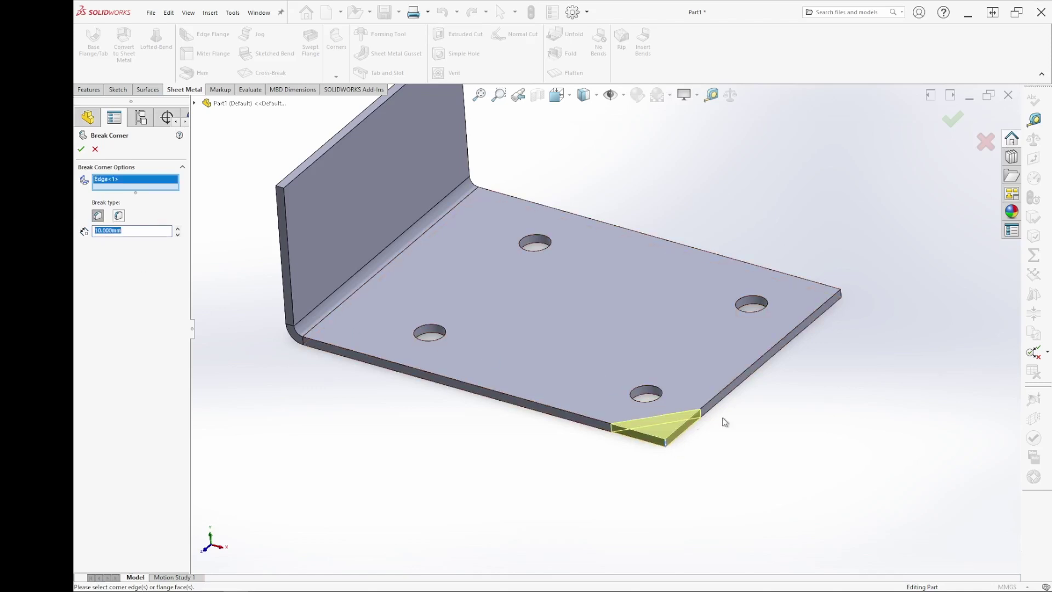
pyautogui.click(119, 216)
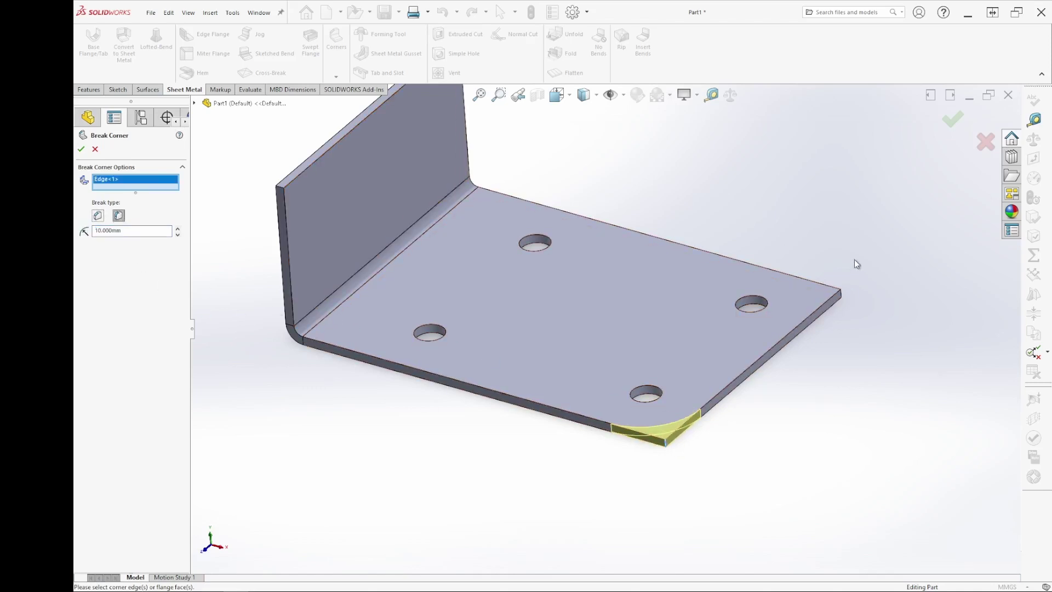
pyautogui.click(841, 294)
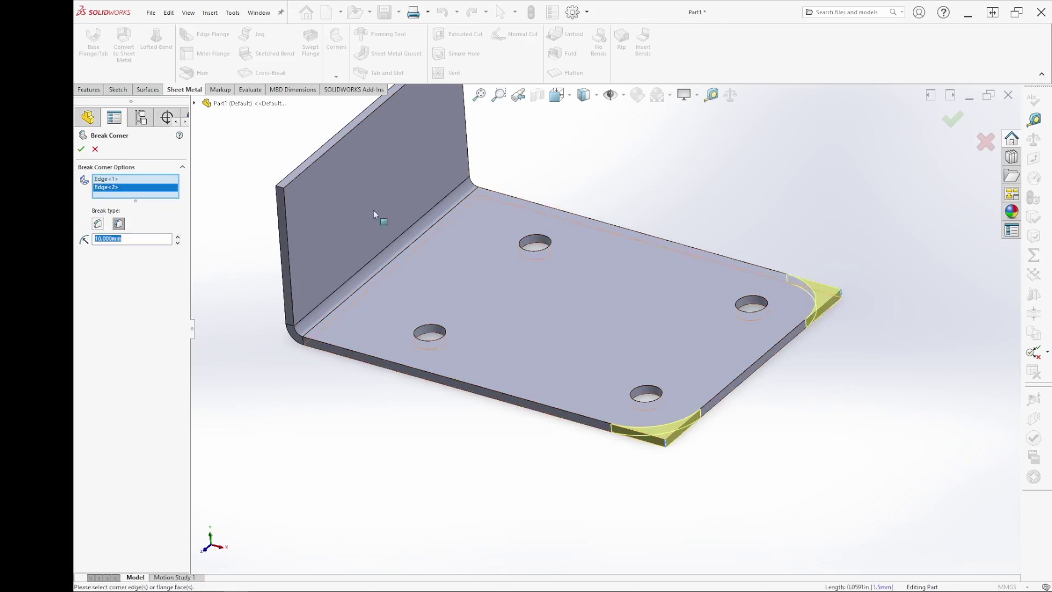
pyautogui.click(81, 149)
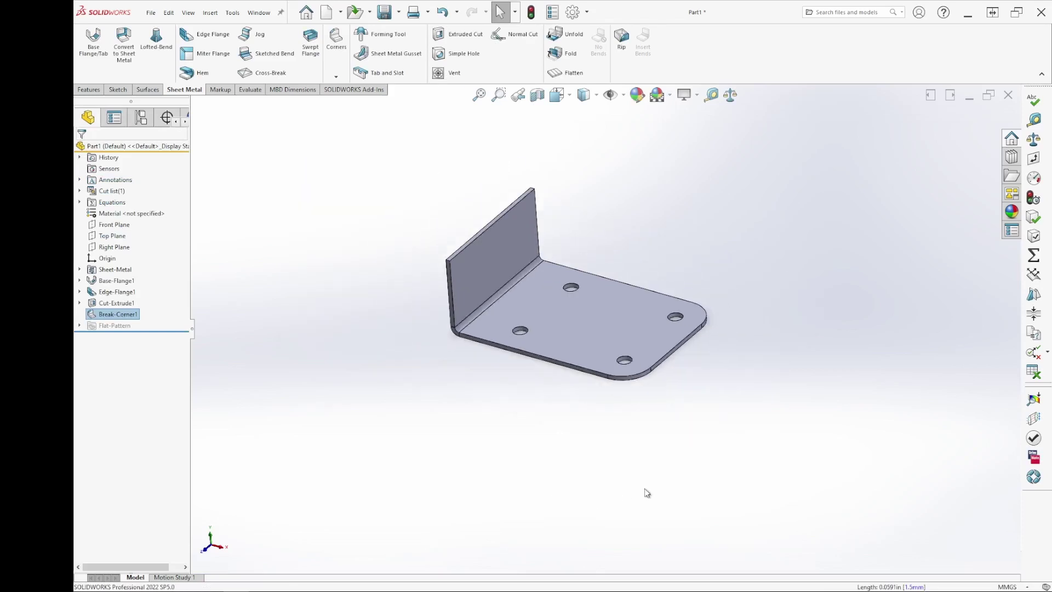
pyautogui.press('z')
pyautogui.moveTo(537, 395); pyautogui.dragTo(702, 496, button='middle')
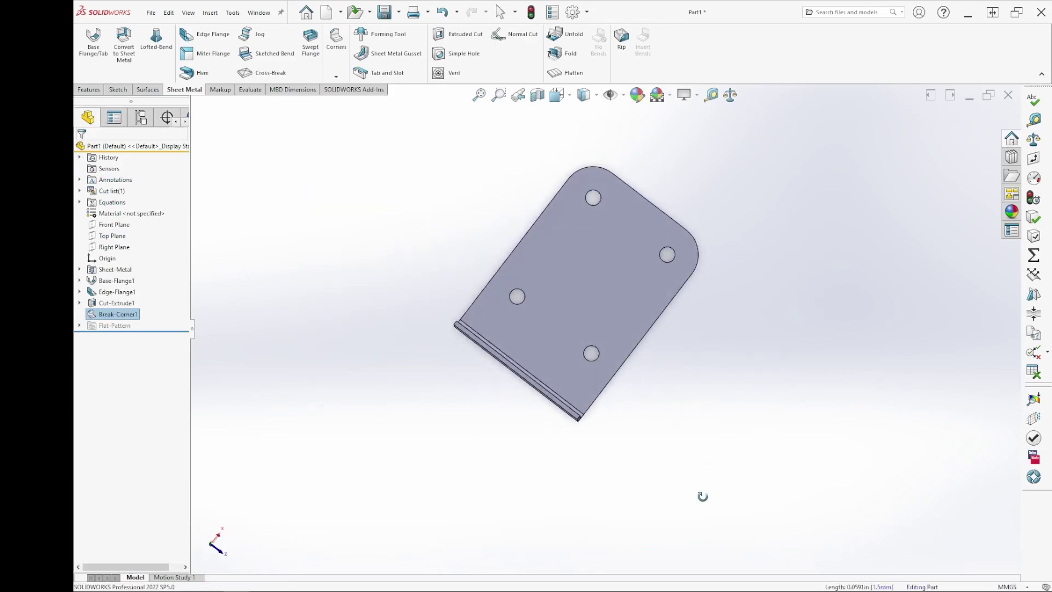
pyautogui.press('Escape')
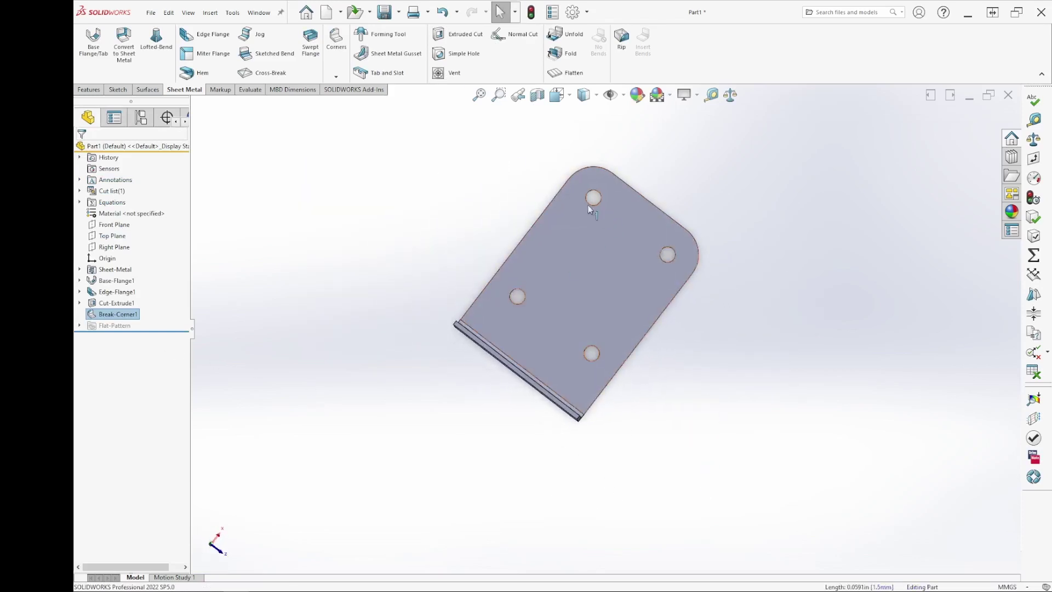
pyautogui.scroll(-3, 574, 211)
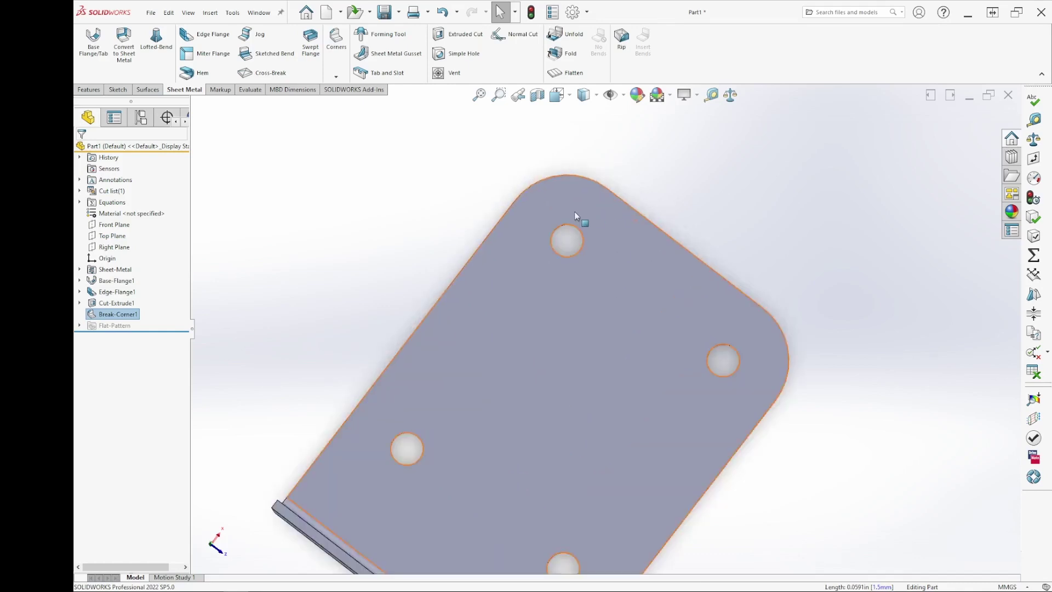
pyautogui.scroll(-3, 574, 211)
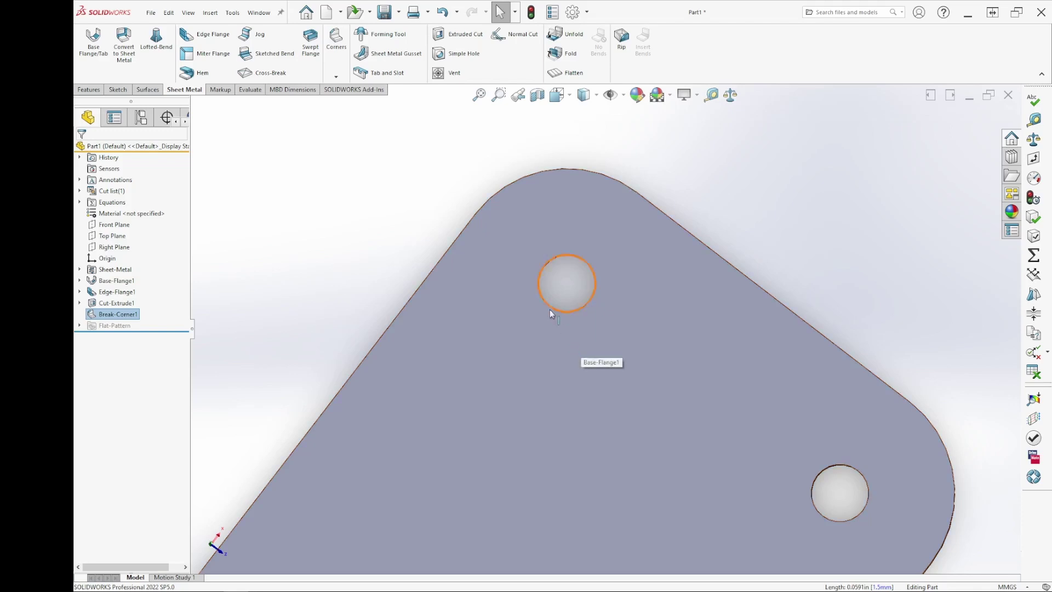
pyautogui.scroll(-2, 550, 309)
pyautogui.scroll(5, 555, 339)
pyautogui.moveTo(548, 401)
pyautogui.mouseDown(button='middle')
pyautogui.moveTo(568, 288)
pyautogui.moveTo(470, 270)
pyautogui.moveTo(540, 450)
pyautogui.moveTo(575, 352)
pyautogui.moveTo(544, 430)
pyautogui.mouseUp(button='middle')
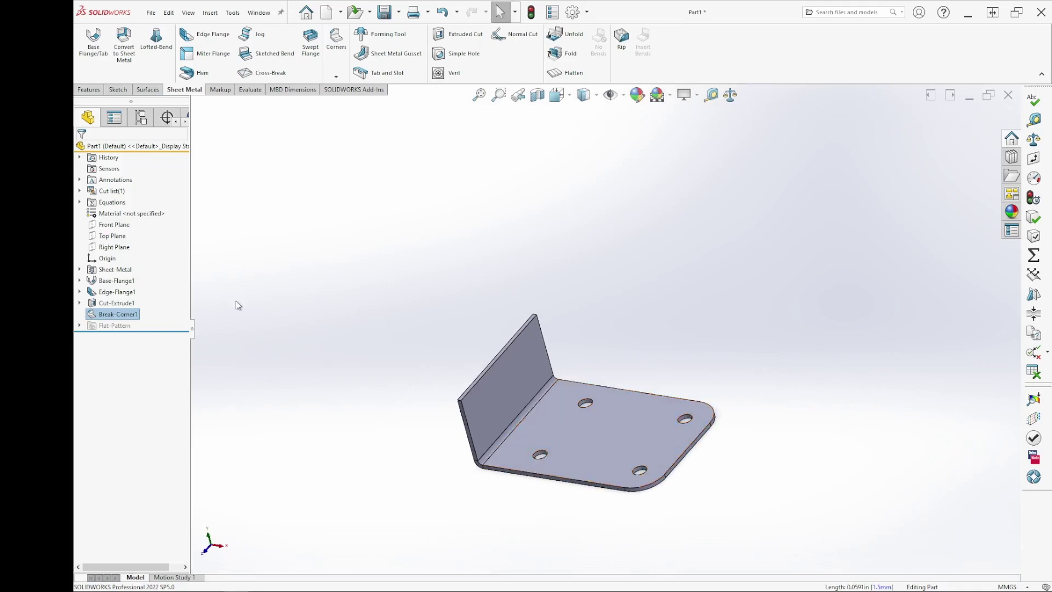
# Sketch on the upright flange face with a vertical centerline from the origin to the top edge
pyautogui.click(519, 382)
pyautogui.rightClick(518, 384)
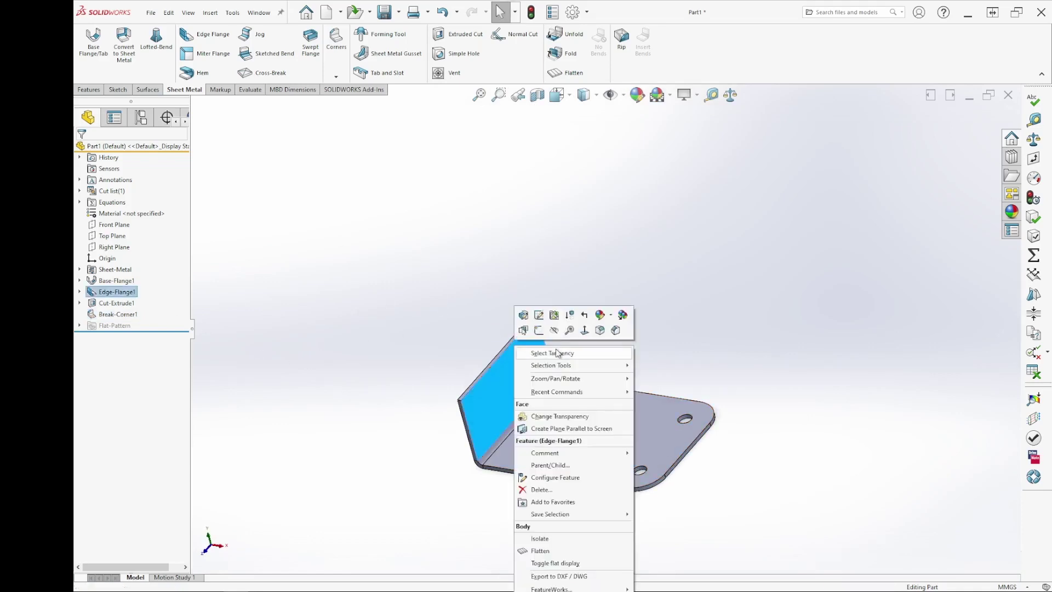
pyautogui.click(538, 330)
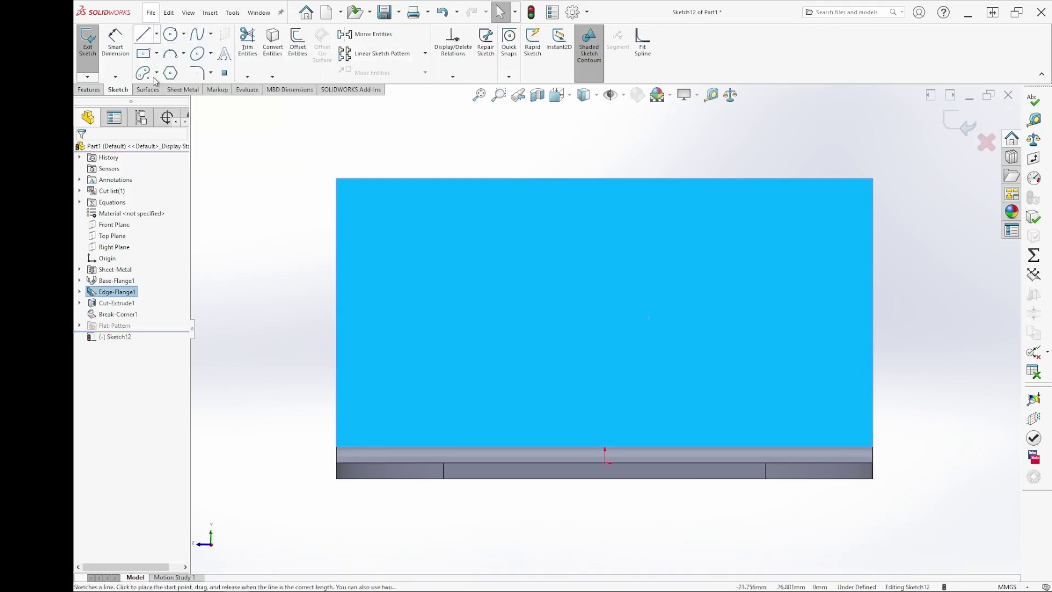
pyautogui.click(157, 37)
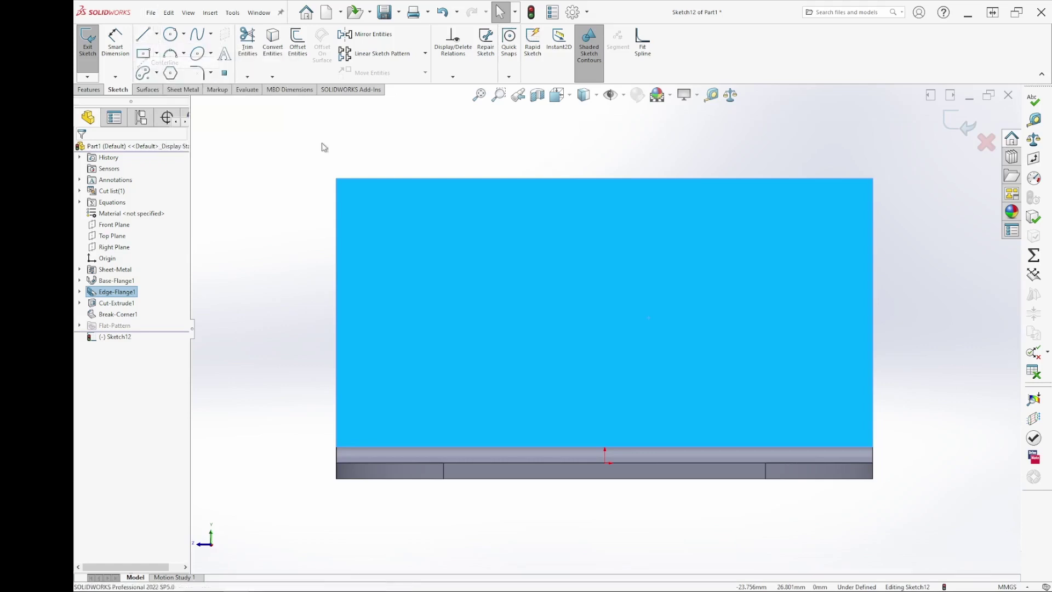
pyautogui.press('l')
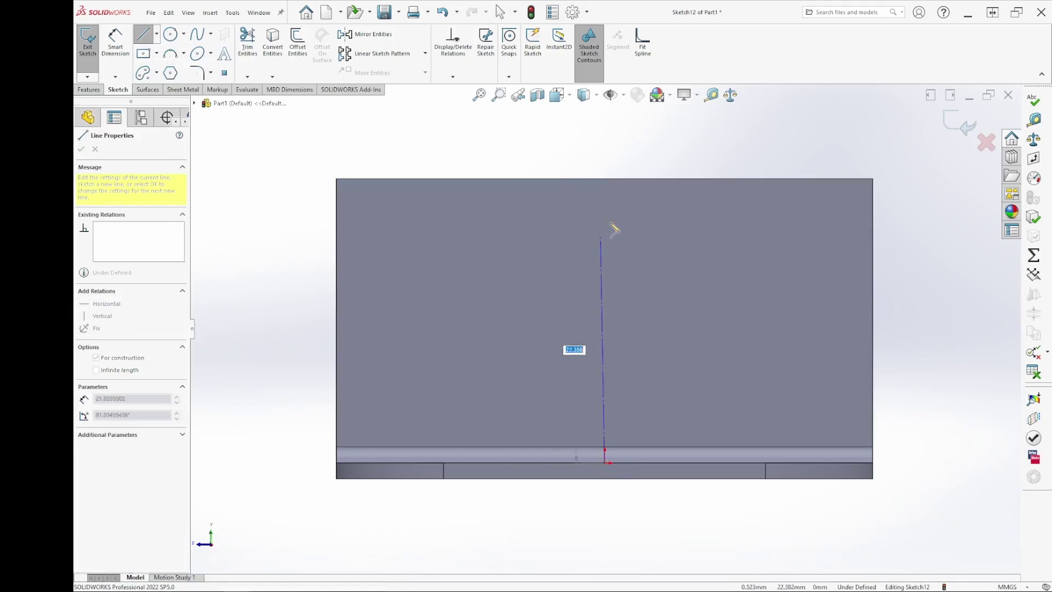
pyautogui.click(604, 179)
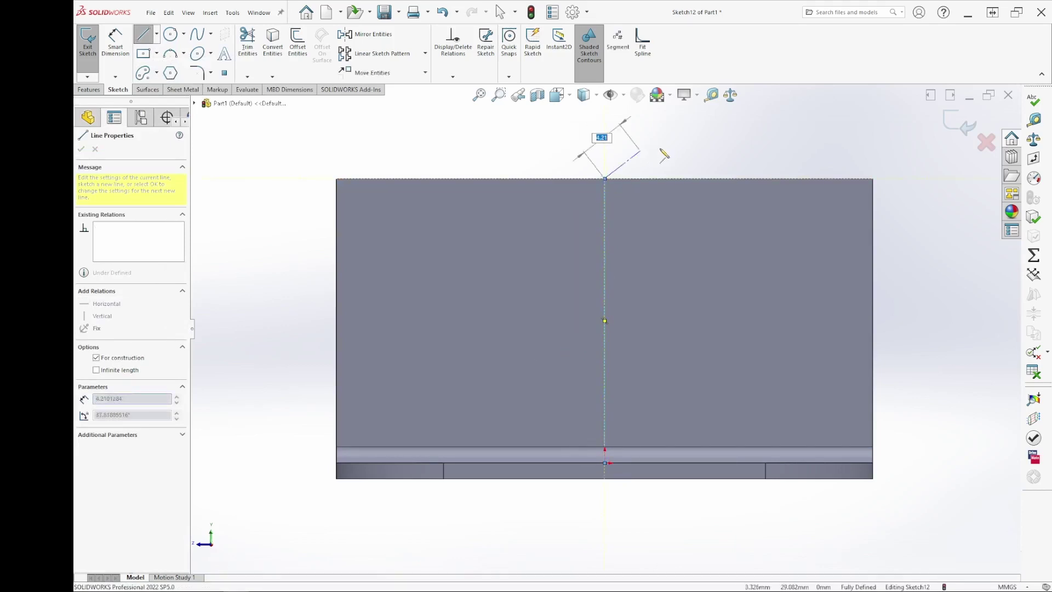
pyautogui.rightClick(640, 151)
pyautogui.click(665, 158)
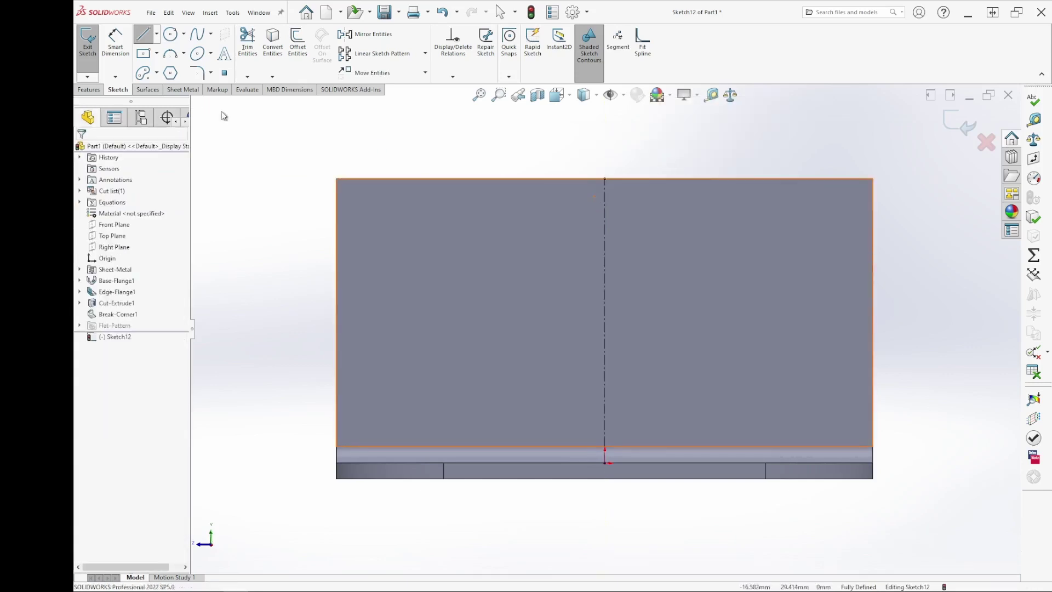
pyautogui.click(179, 36)
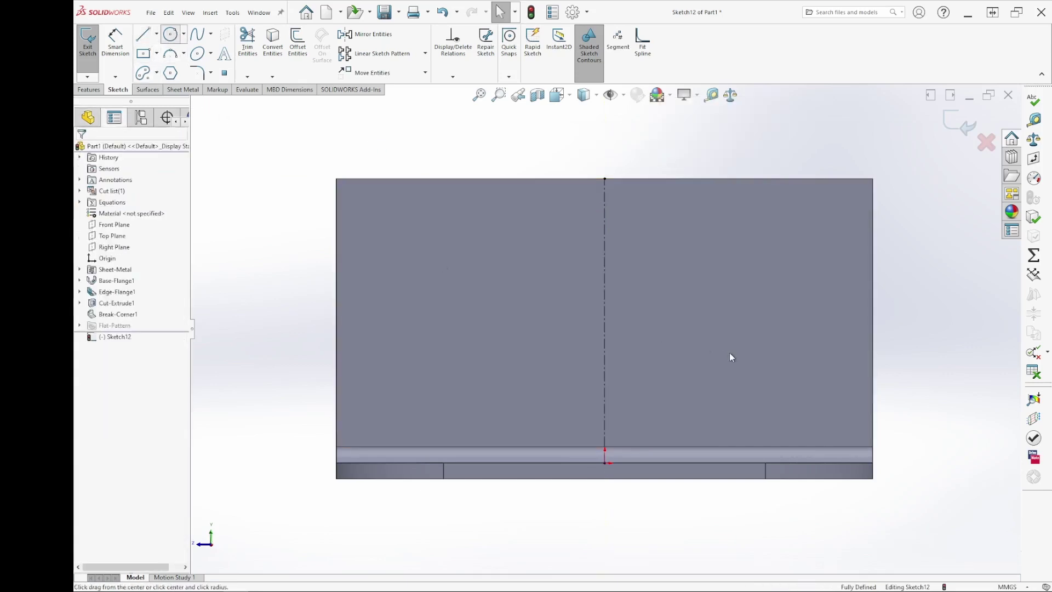
# Place a Ø10 circle on the flange's right half and move its diameter label aside
pyautogui.click(737, 305)
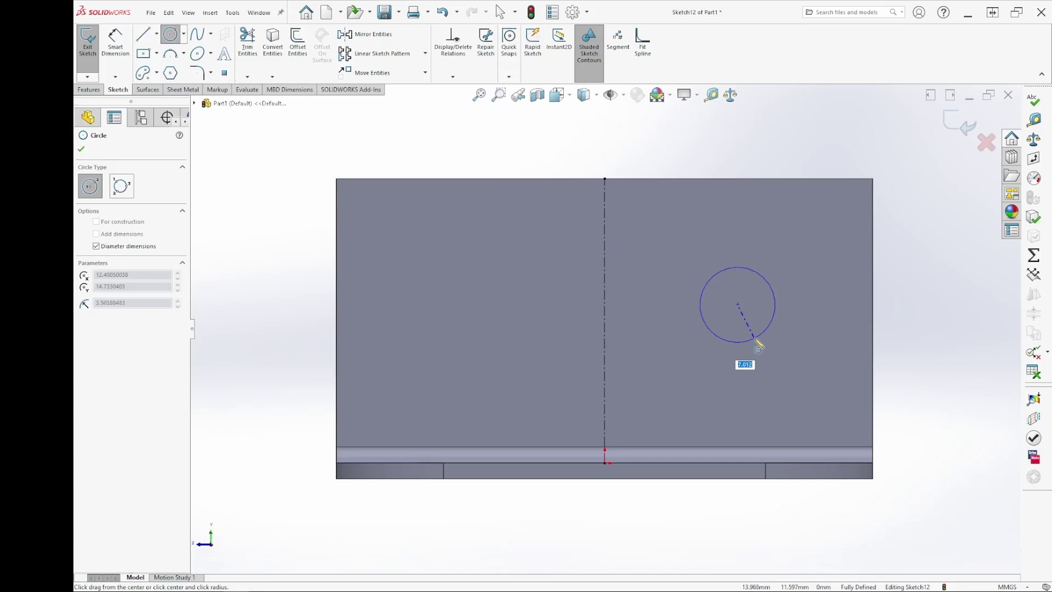
pyautogui.press('Return')
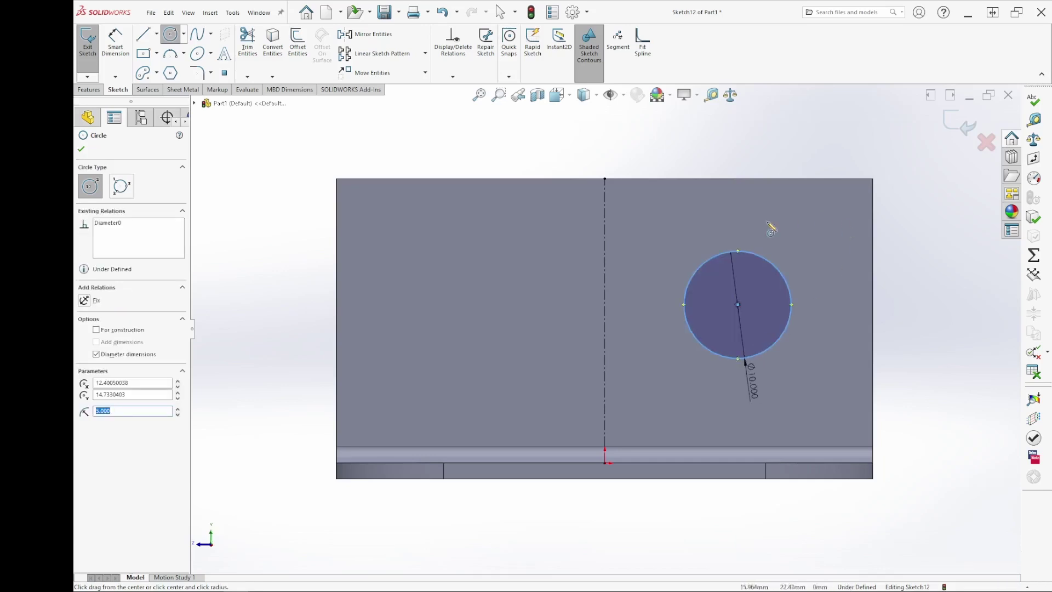
pyautogui.click(450, 304)
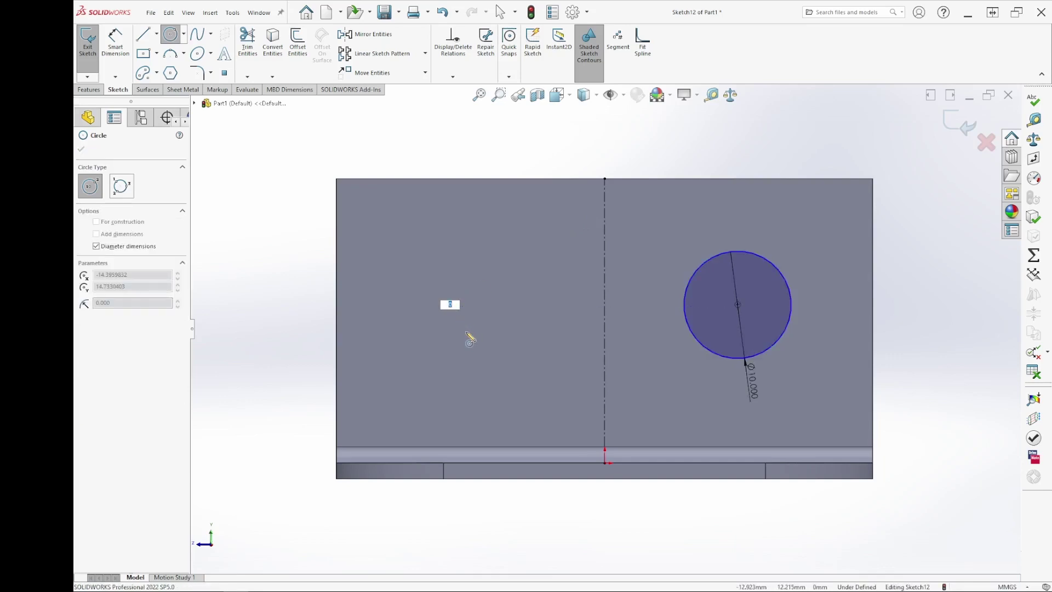
pyautogui.press('Escape')
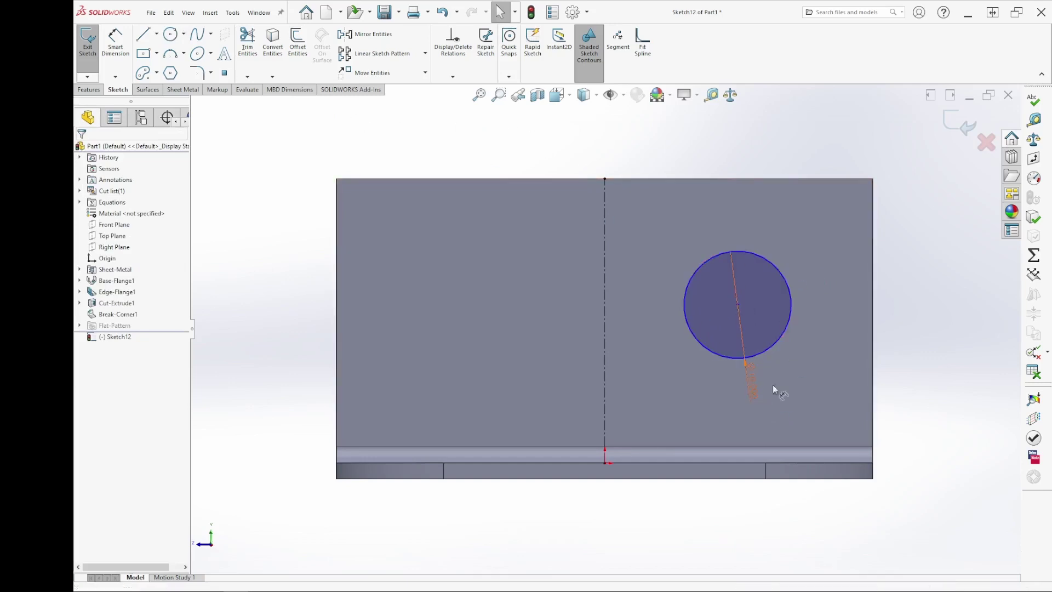
pyautogui.moveTo(756, 396); pyautogui.dragTo(855, 130)
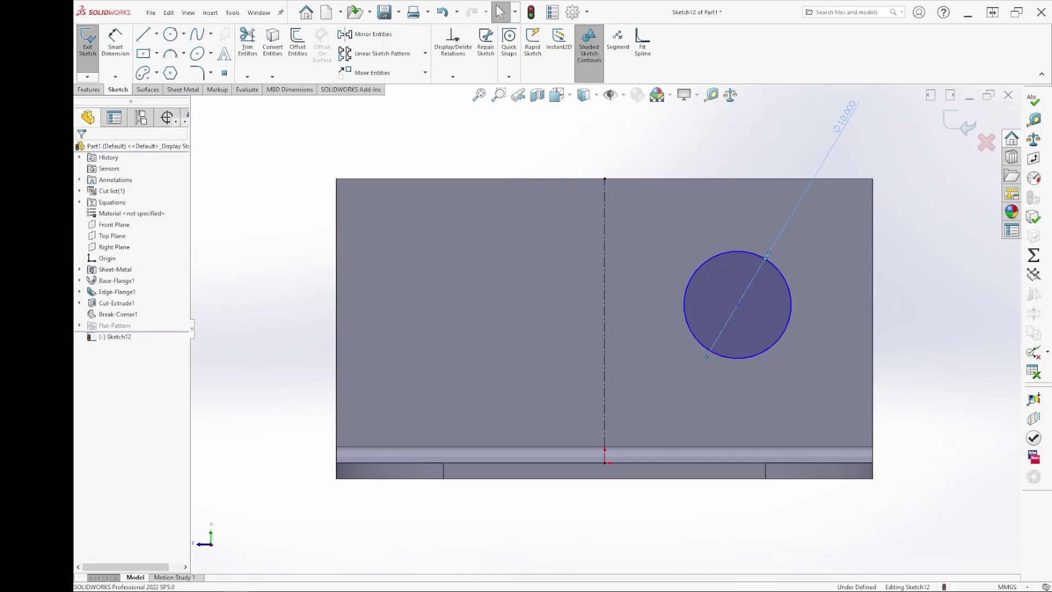
pyautogui.click(724, 329)
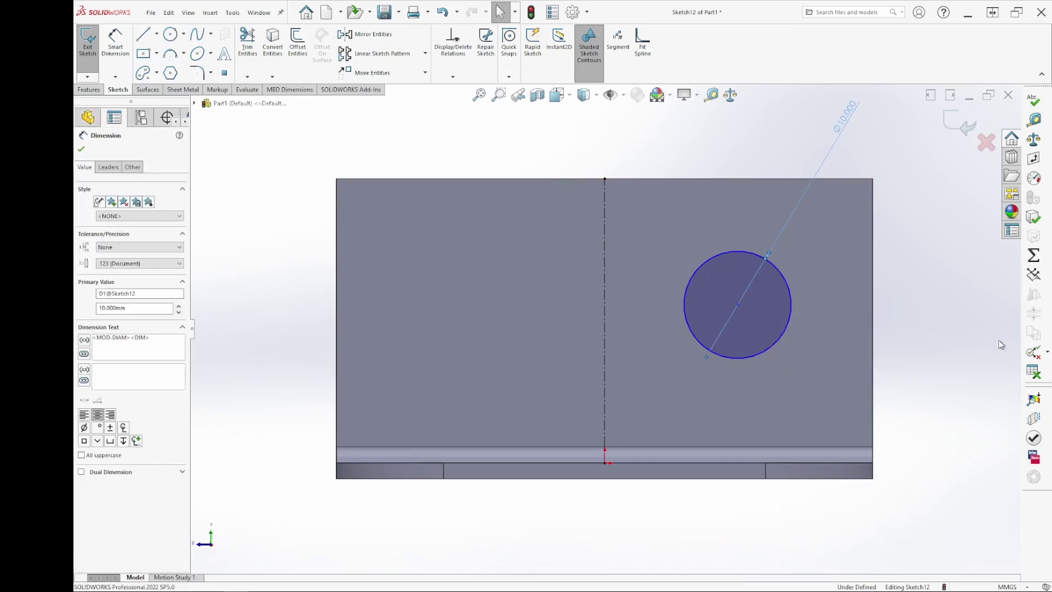
pyautogui.click(971, 330)
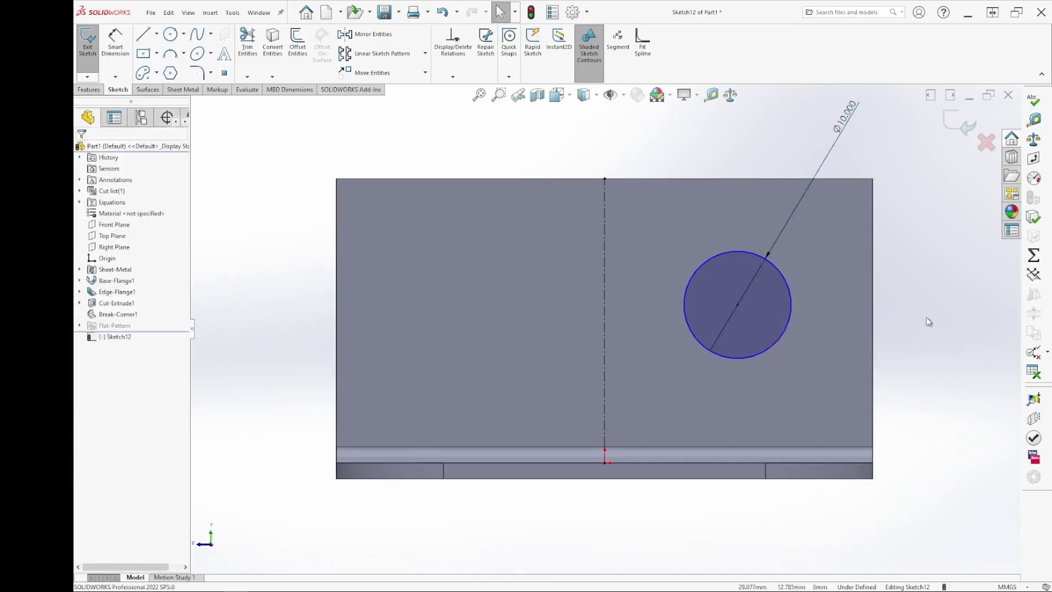
# Dimension the circle centre 18 mm above the flange's bottom edge
pyautogui.click(115, 41)
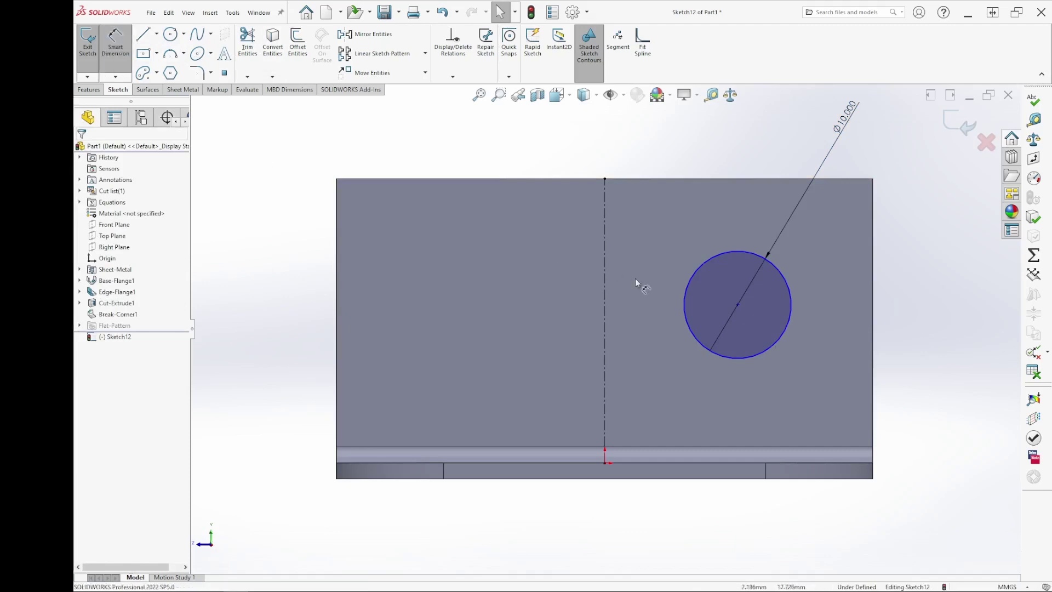
pyautogui.click(738, 304)
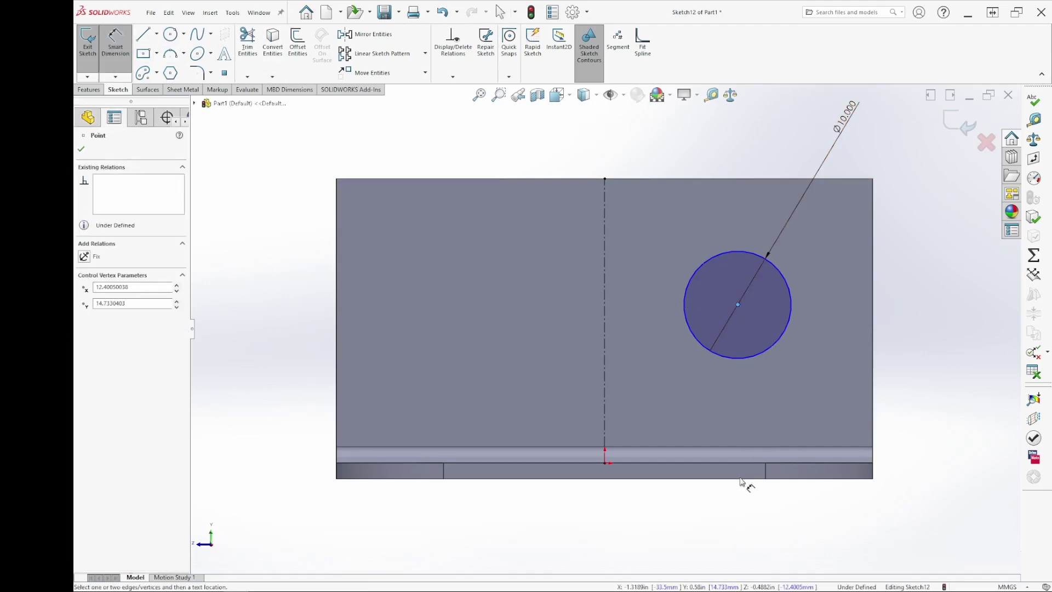
pyautogui.click(740, 479)
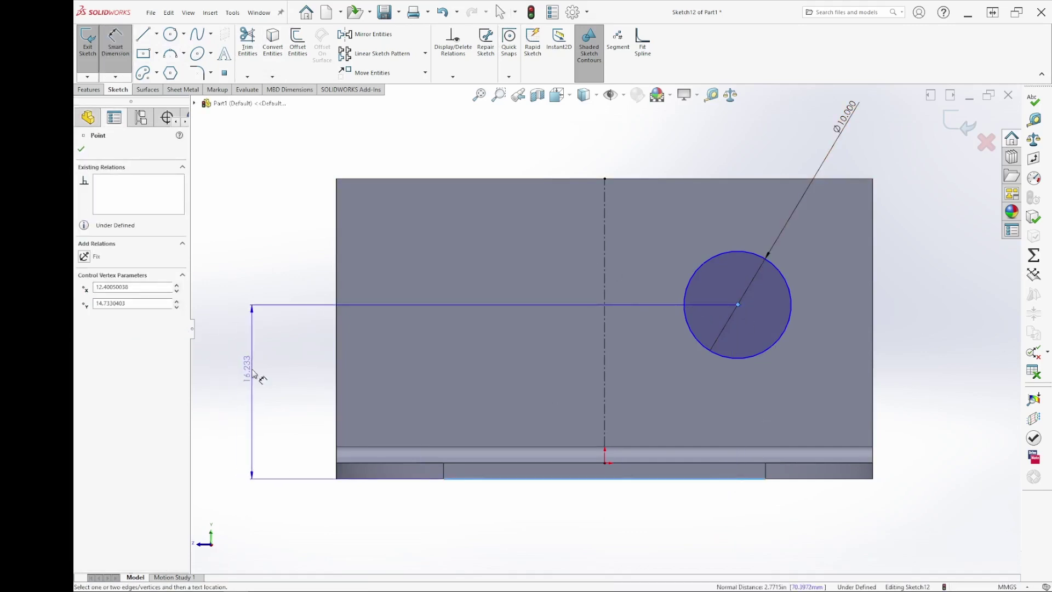
pyautogui.click(253, 376)
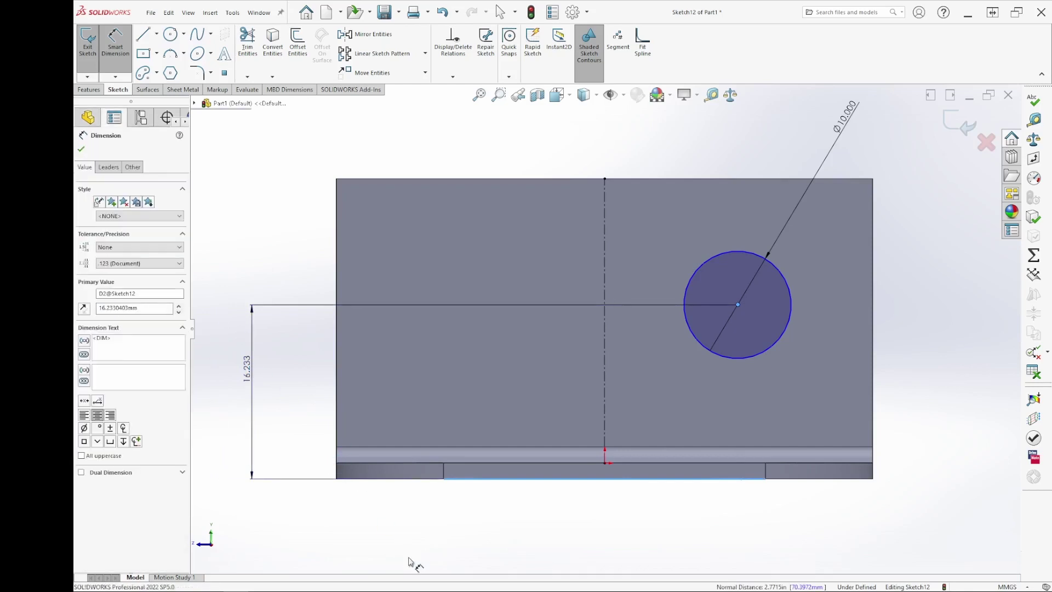
pyautogui.write('18')
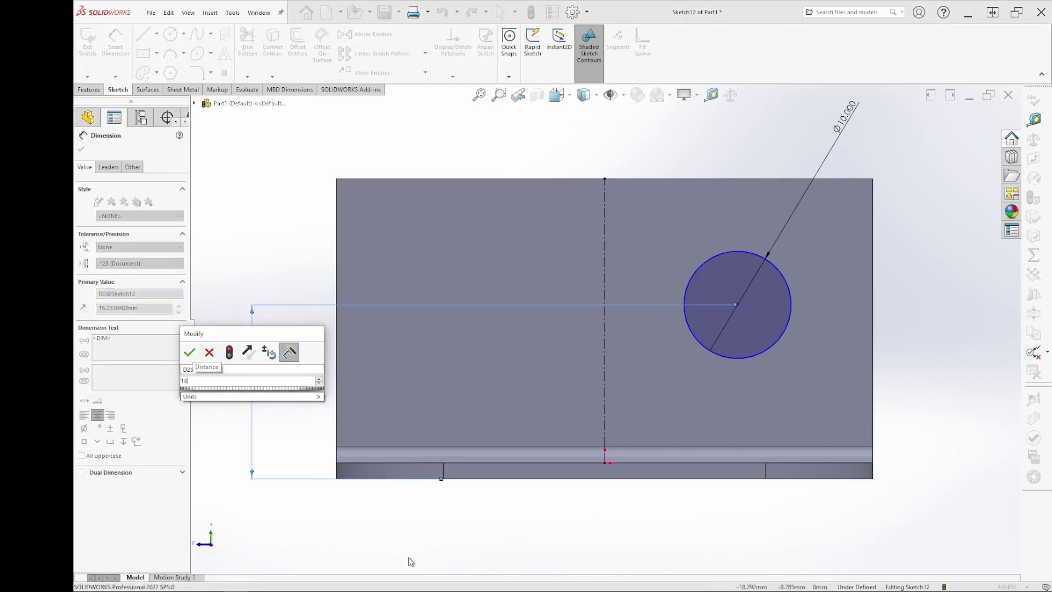
pyautogui.press('Escape')
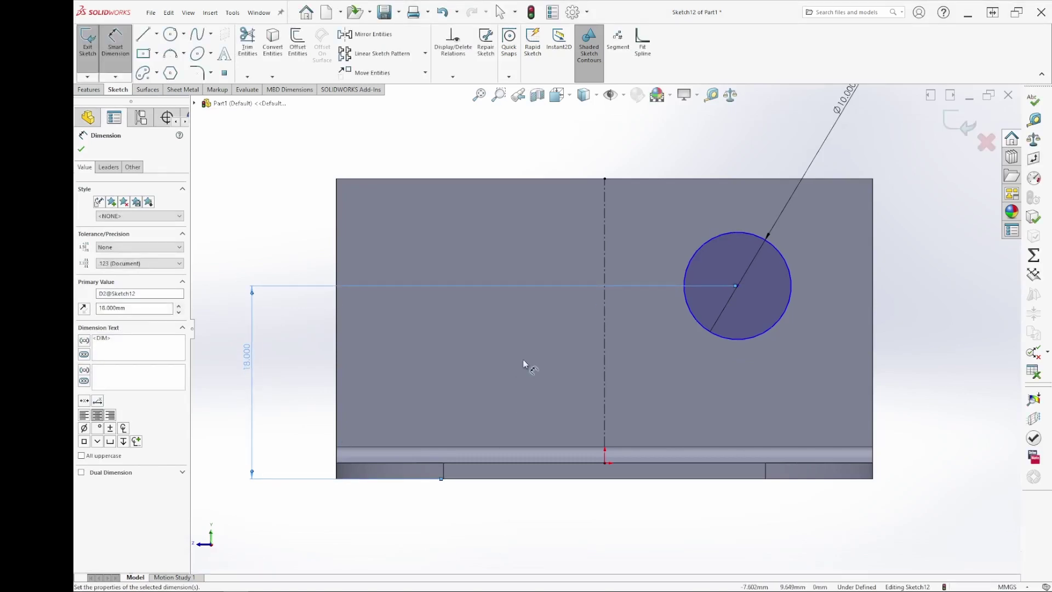
# Dimension the circle centre 30 mm from the centerline and exit the fully defined sketch
pyautogui.click(739, 286)
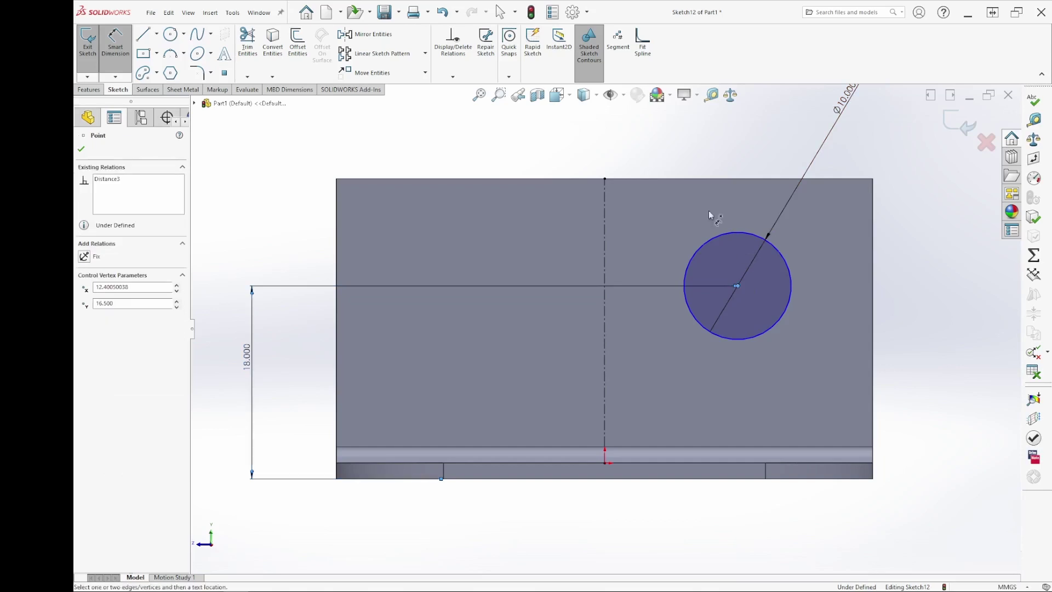
pyautogui.click(606, 221)
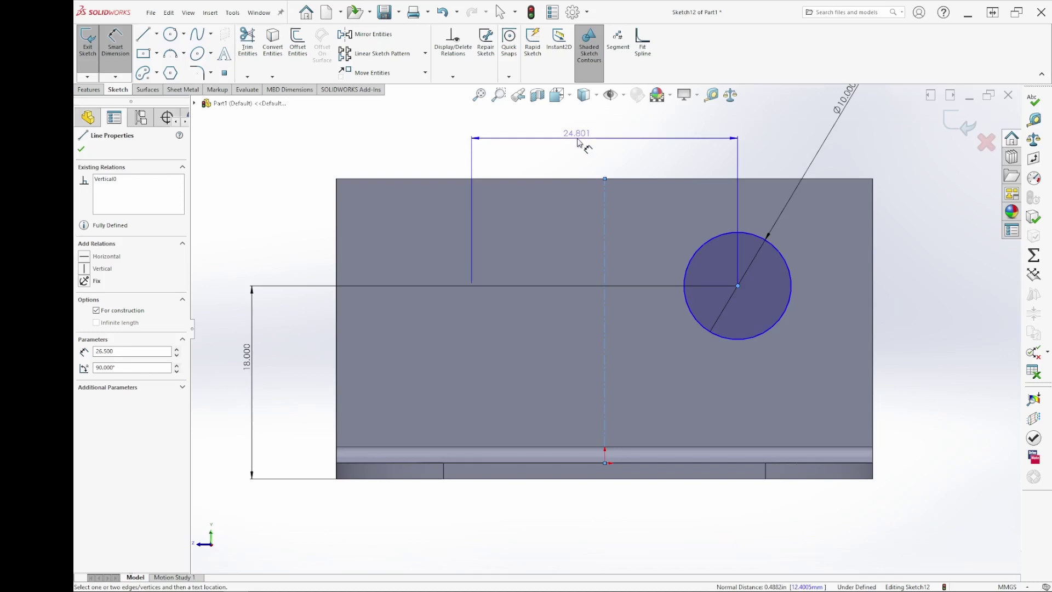
pyautogui.click(578, 142)
pyautogui.write('30')
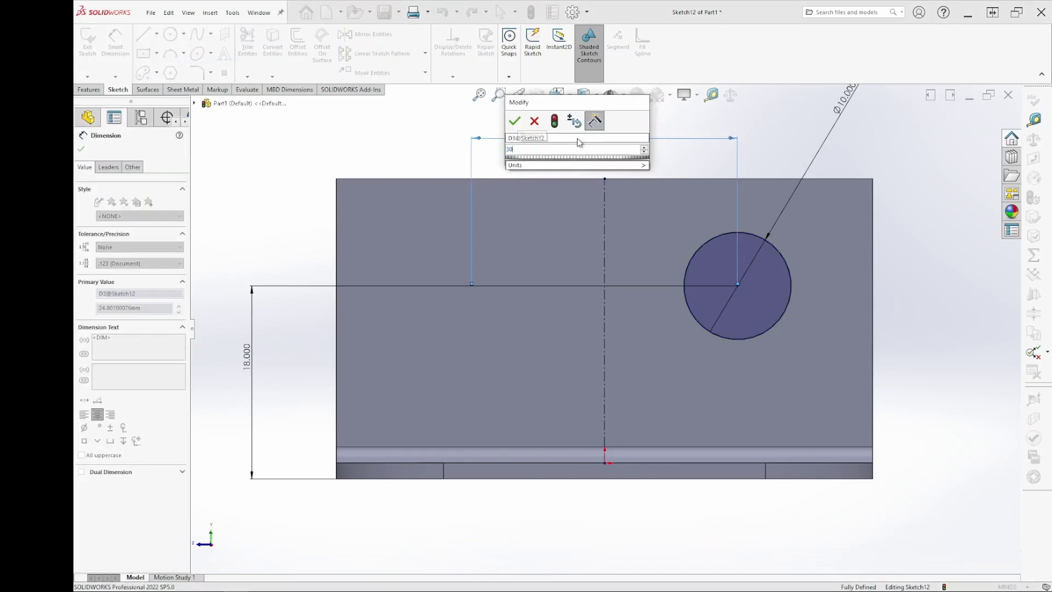
pyautogui.press('Return')
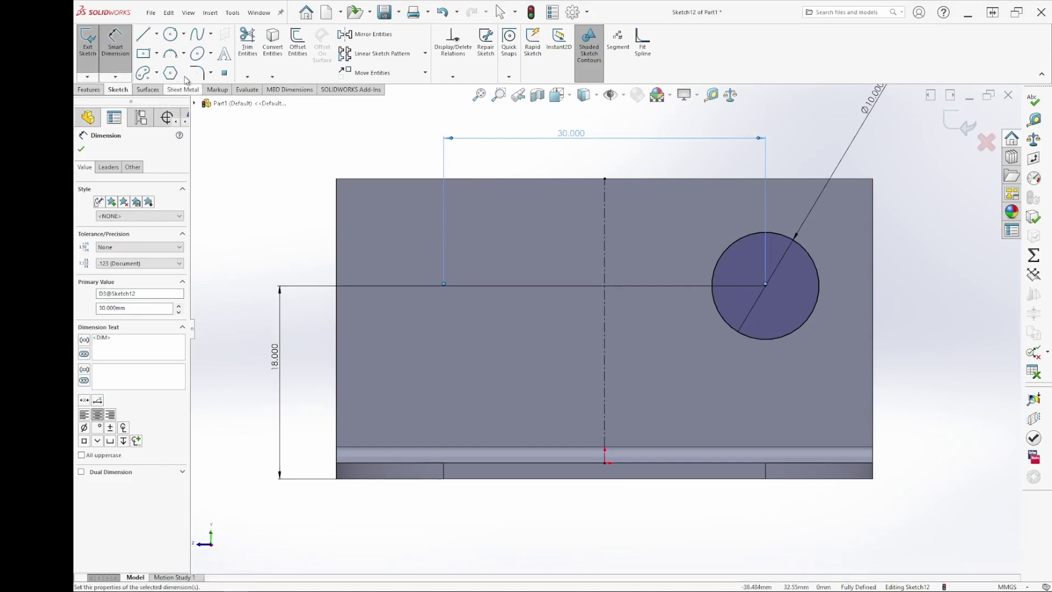
pyautogui.click(91, 65)
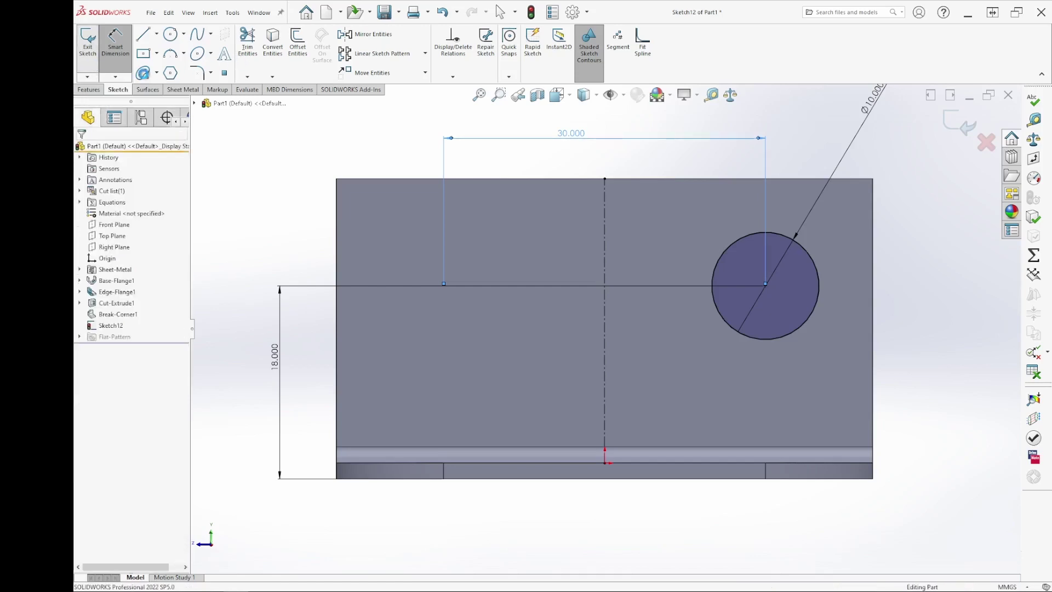
# Cut Sketch12's Ø10 circle through the upright flange with a thickness-linked sheet-metal Extruded Cut
pyautogui.click(87, 41)
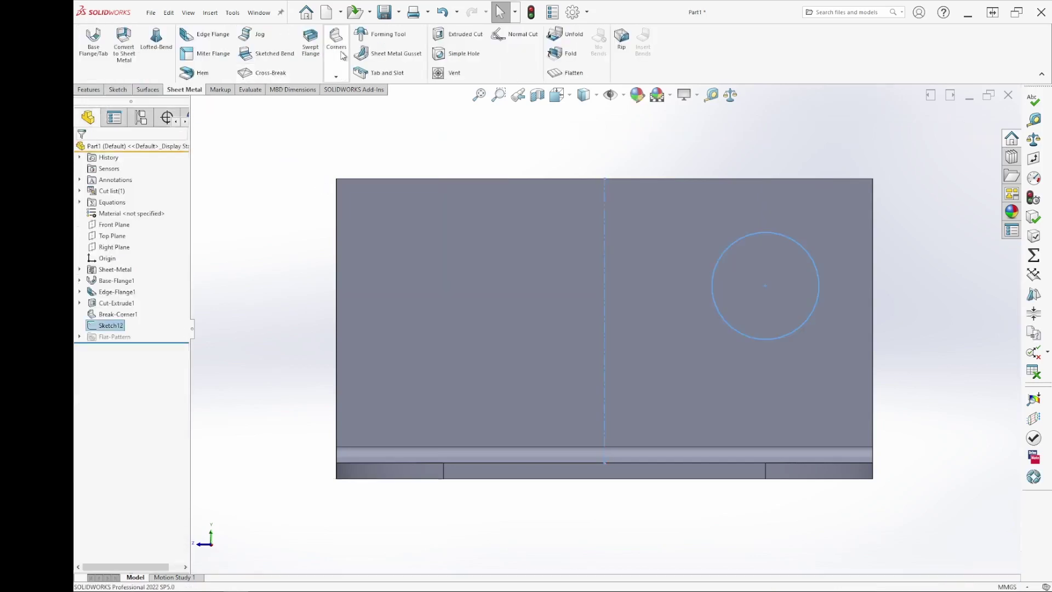
pyautogui.click(454, 34)
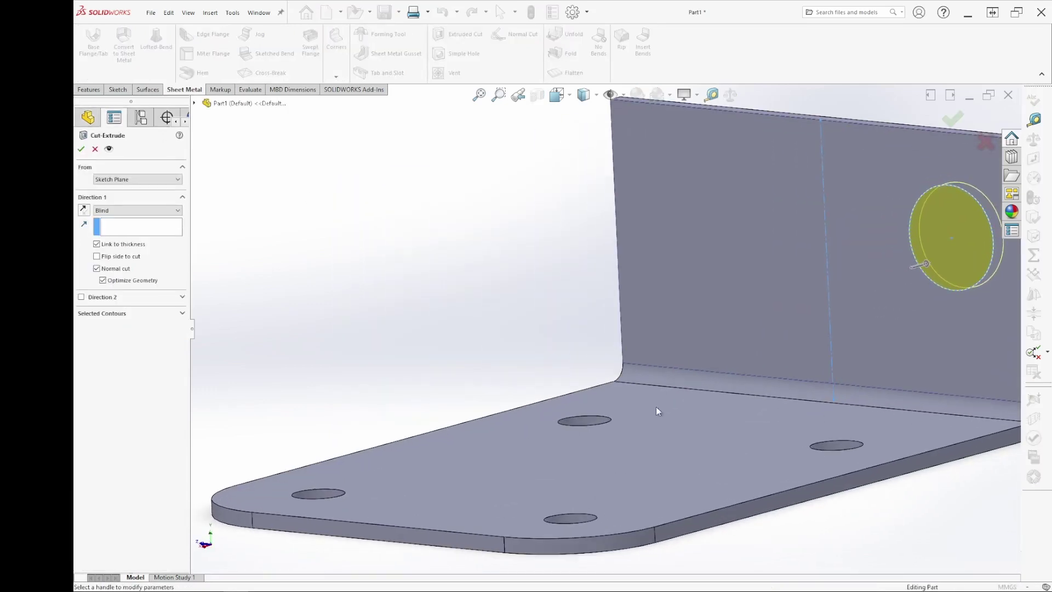
pyautogui.scroll(5, 655, 407)
pyautogui.scroll(-3, 900, 284)
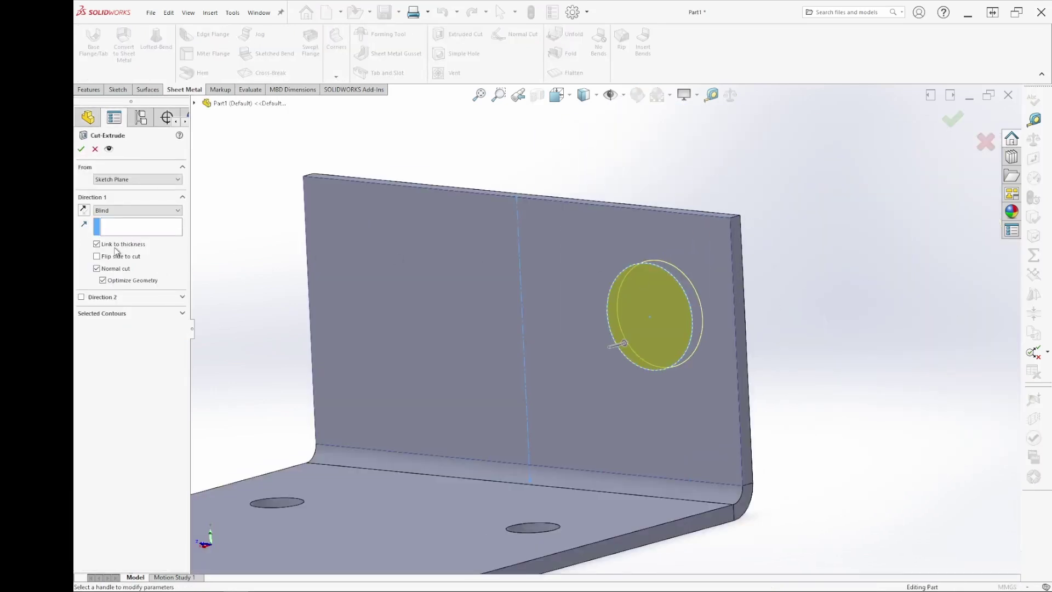
pyautogui.click(81, 150)
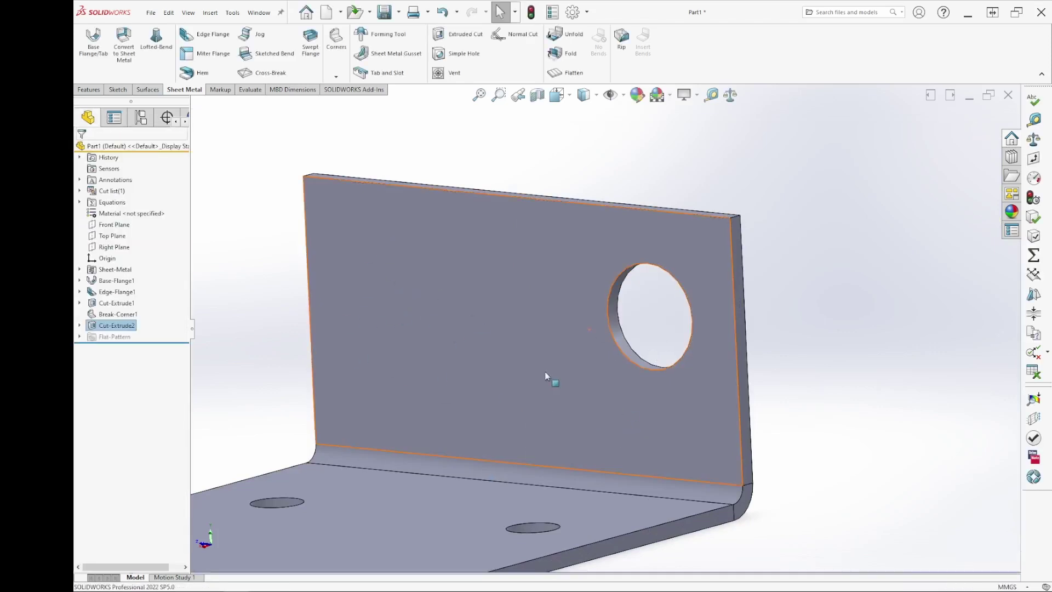
pyautogui.scroll(3, 545, 371)
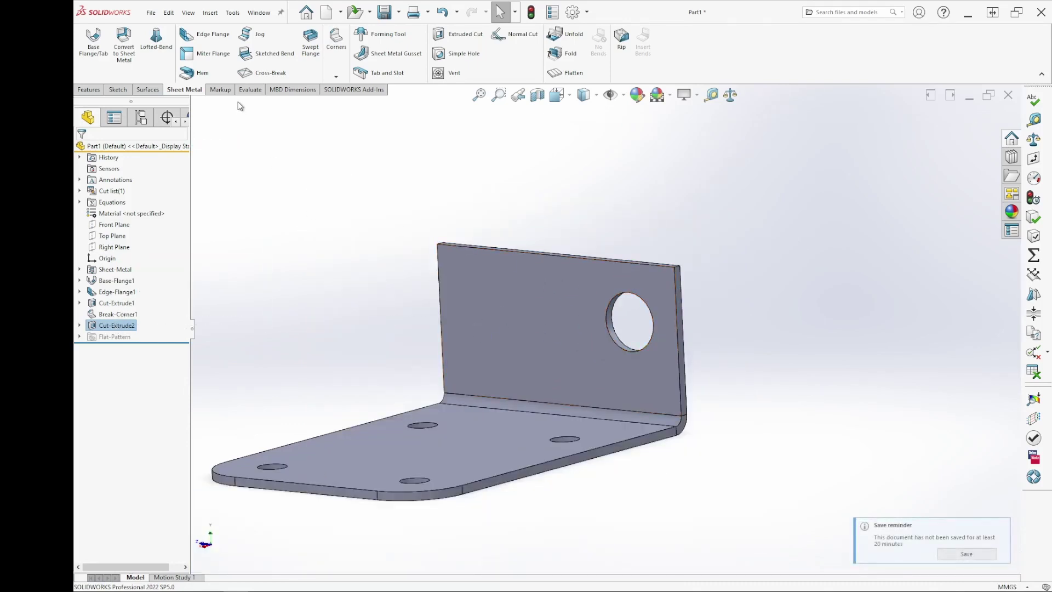
# Cancel a first Mirror attempt and check the Front Plane's position on the bracket
pyautogui.click(89, 89)
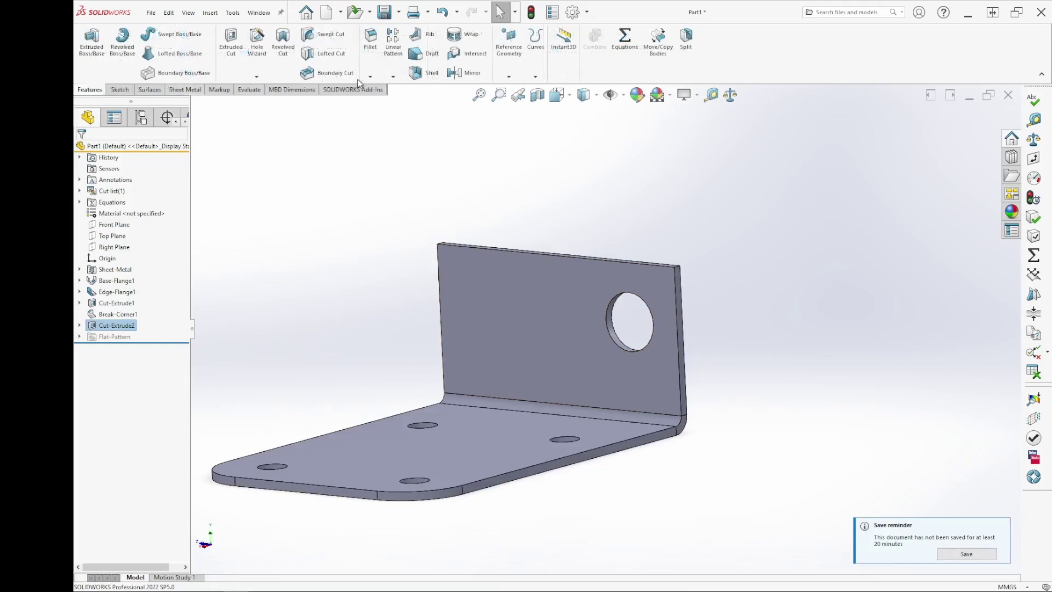
pyautogui.click(463, 74)
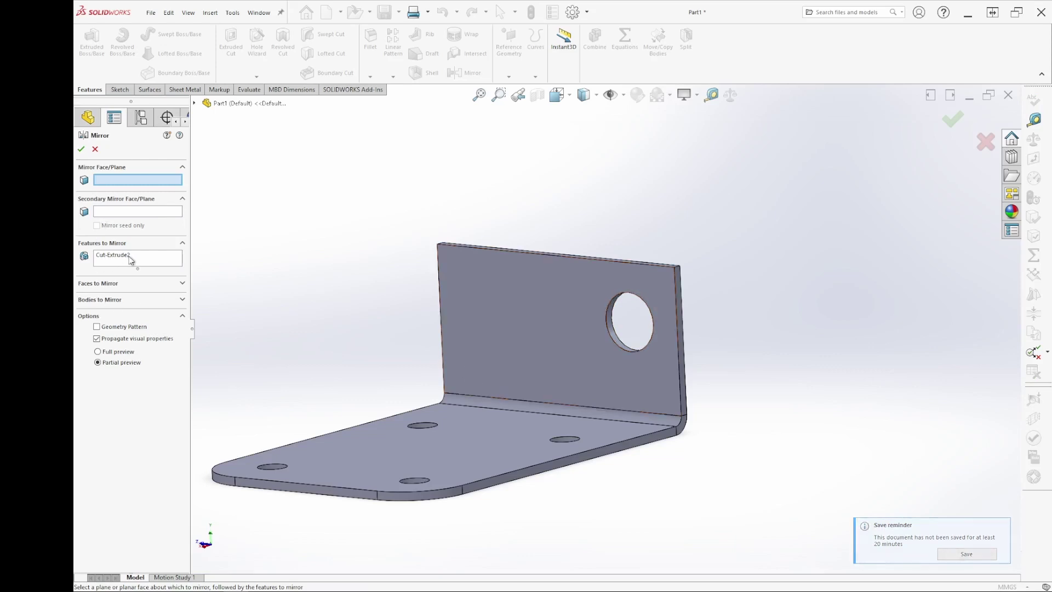
pyautogui.click(95, 149)
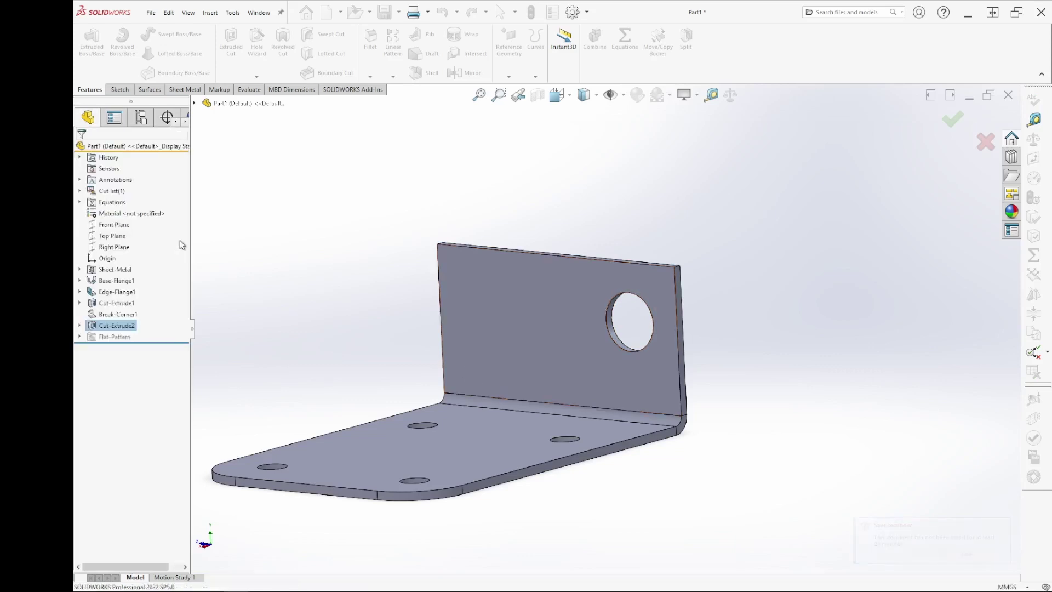
pyautogui.click(241, 241)
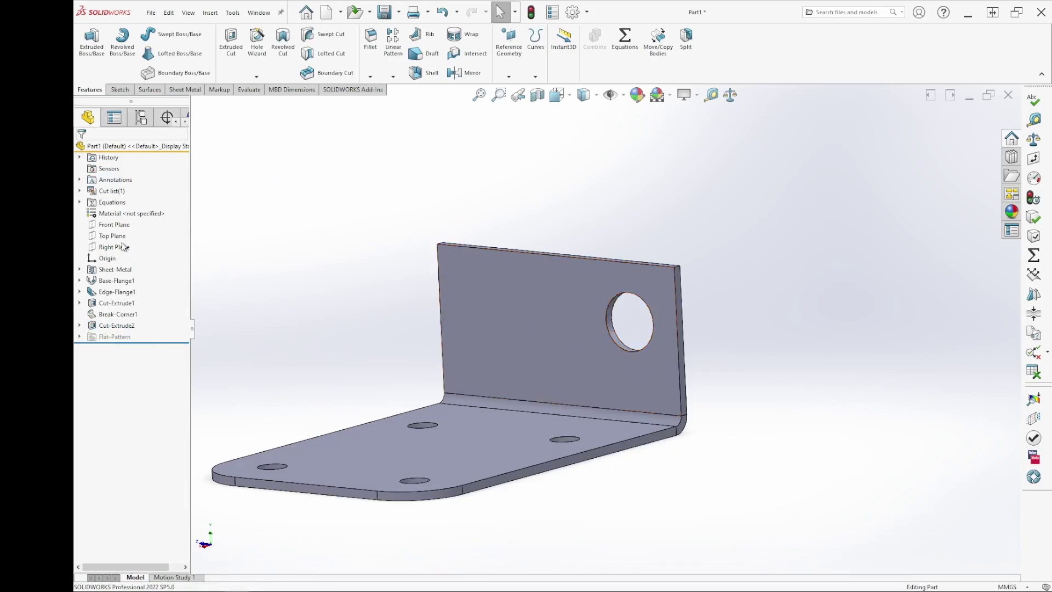
pyautogui.click(115, 225)
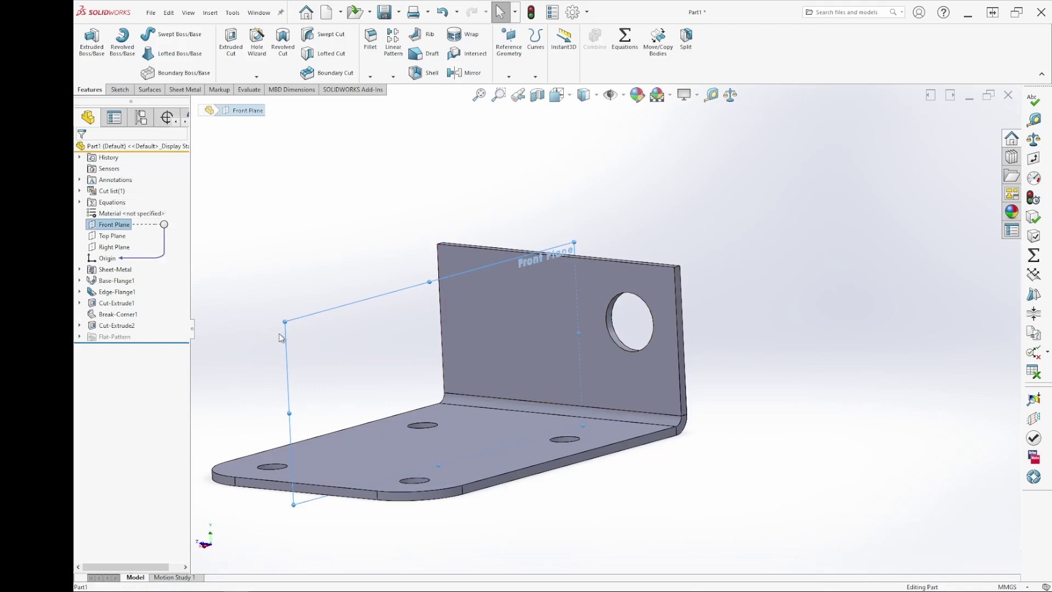
pyautogui.moveTo(280, 337); pyautogui.dragTo(279, 335, button='middle')
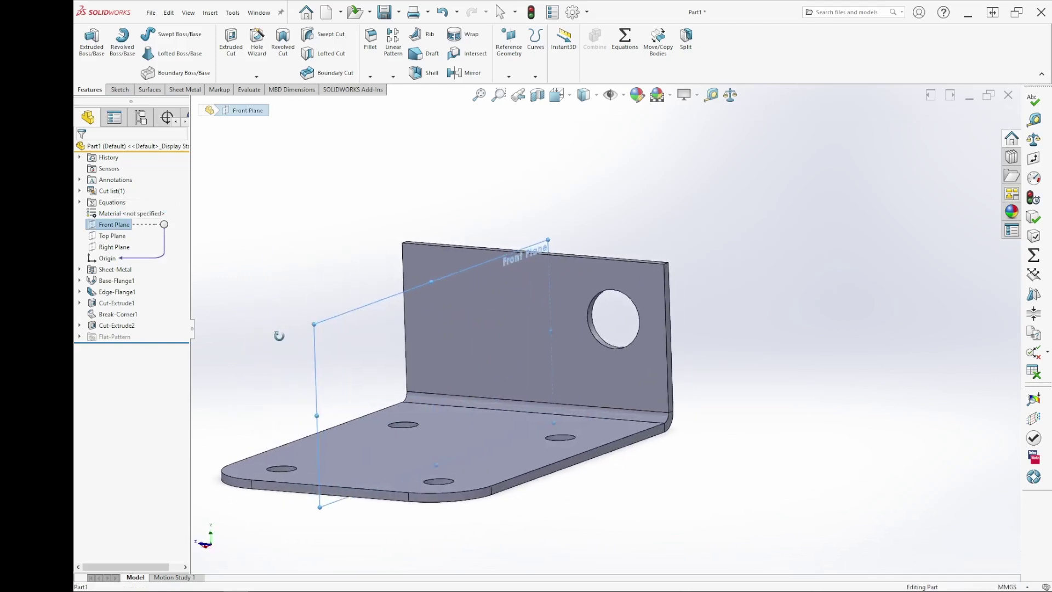
pyautogui.press('Escape')
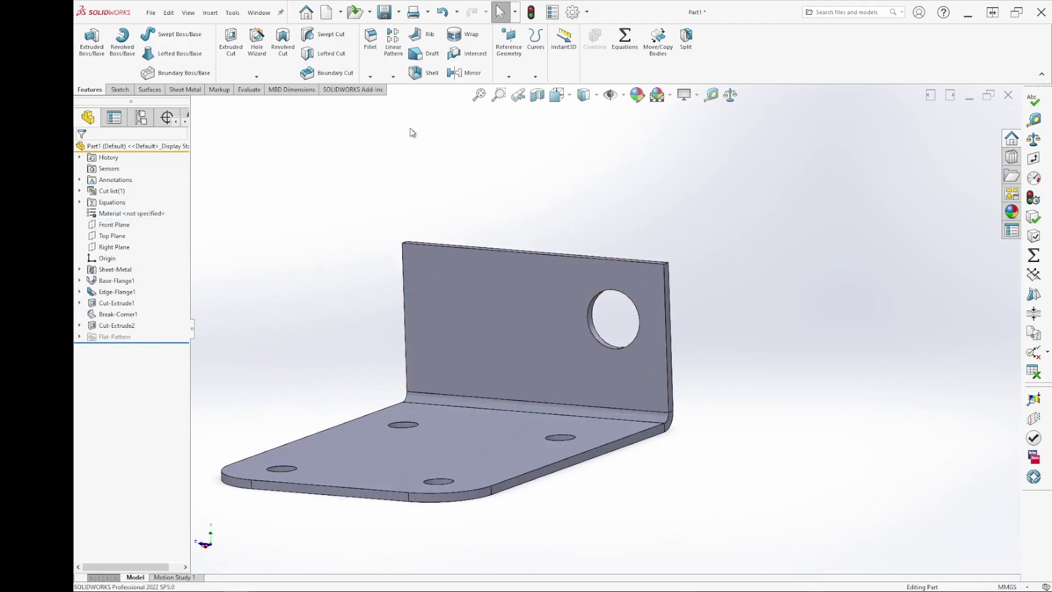
# Mirror Cut-Extrude2 across the Front Plane to create the second Ø10 flange hole
pyautogui.click(454, 74)
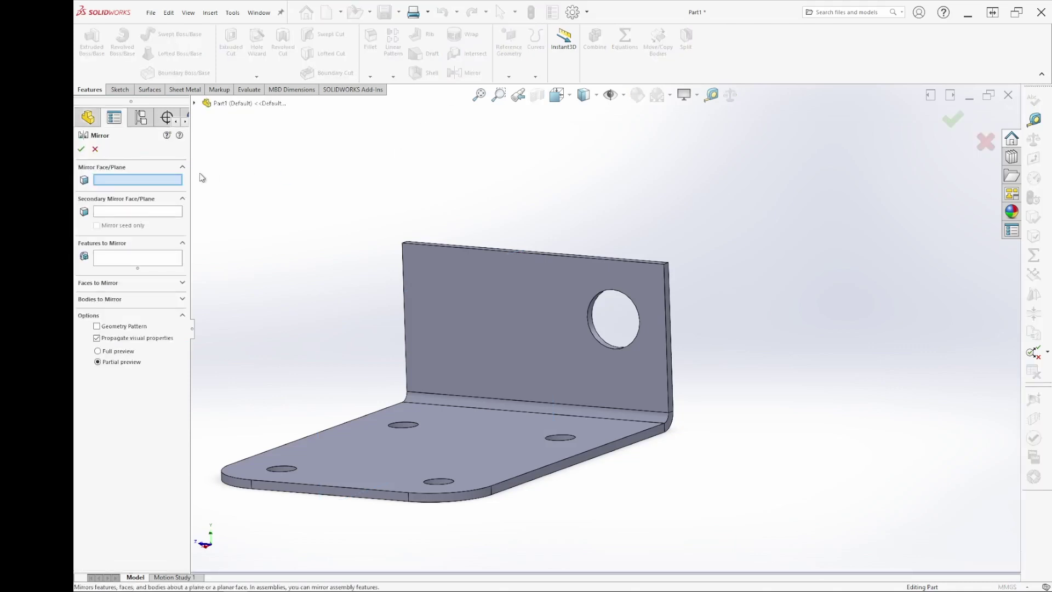
pyautogui.click(195, 104)
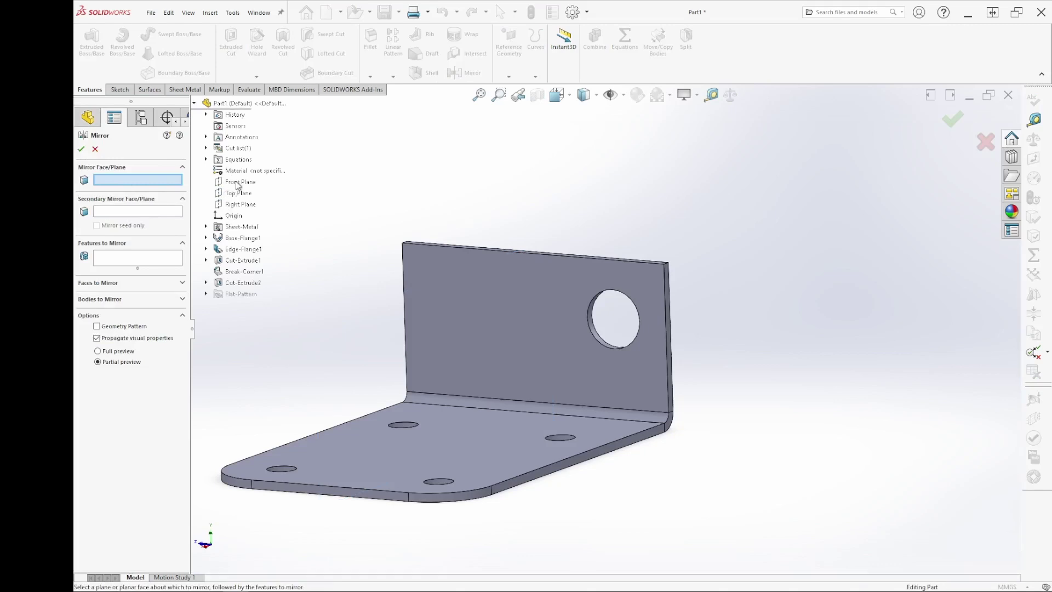
pyautogui.click(239, 182)
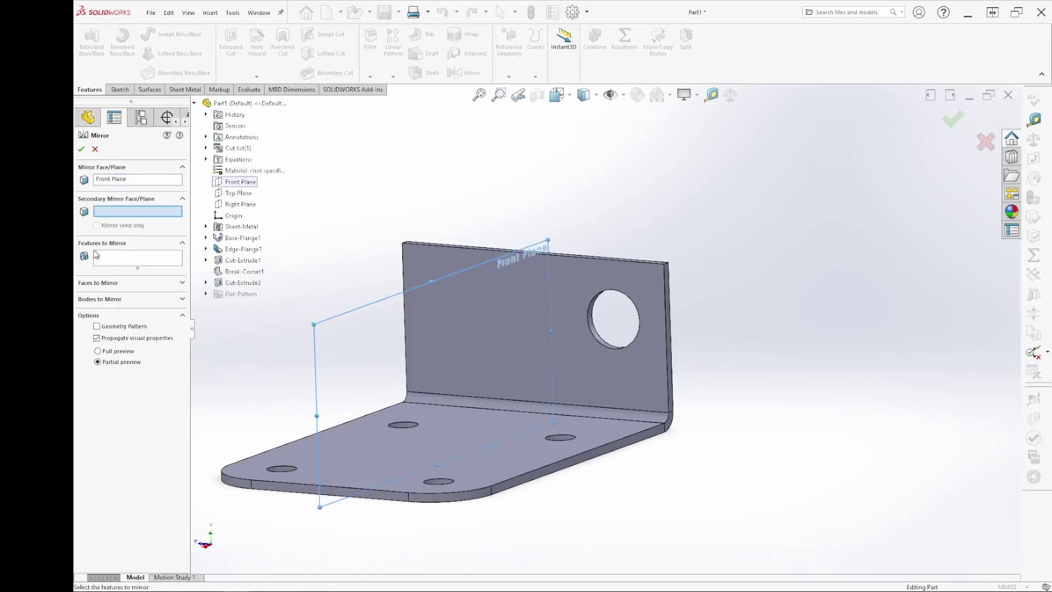
pyautogui.click(106, 263)
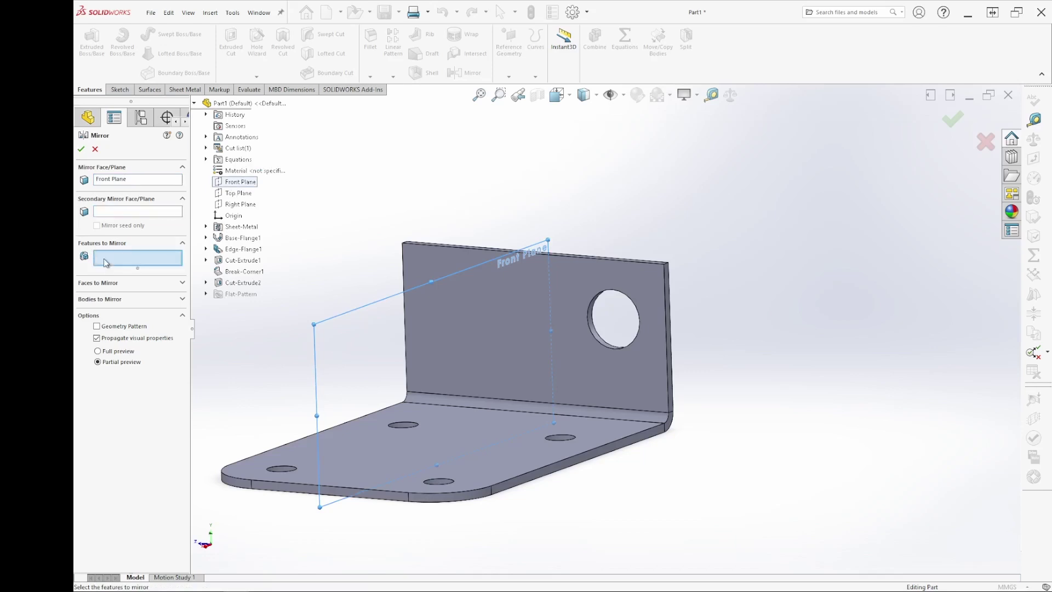
pyautogui.click(597, 337)
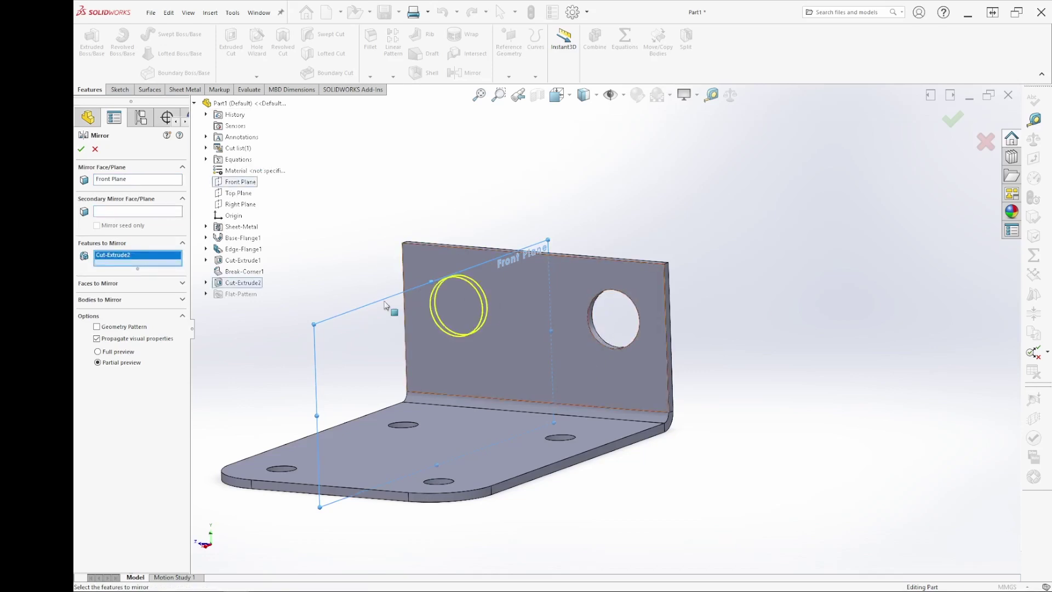
pyautogui.click(82, 150)
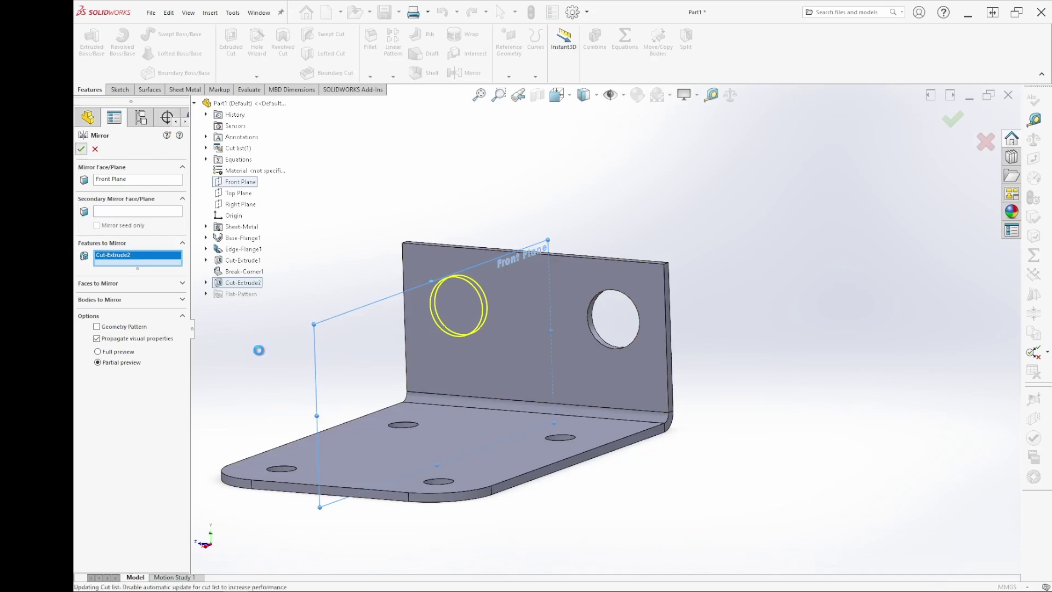
pyautogui.moveTo(548, 495)
pyautogui.mouseDown(button='middle')
pyautogui.moveTo(544, 455)
pyautogui.moveTo(544, 486)
pyautogui.moveTo(628, 466)
pyautogui.moveTo(639, 481)
pyautogui.moveTo(587, 472)
pyautogui.mouseUp(button='middle')
# Clear the Mirror1 selection by clicking empty space in the graphics area
pyautogui.scroll(-3, 540, 344)
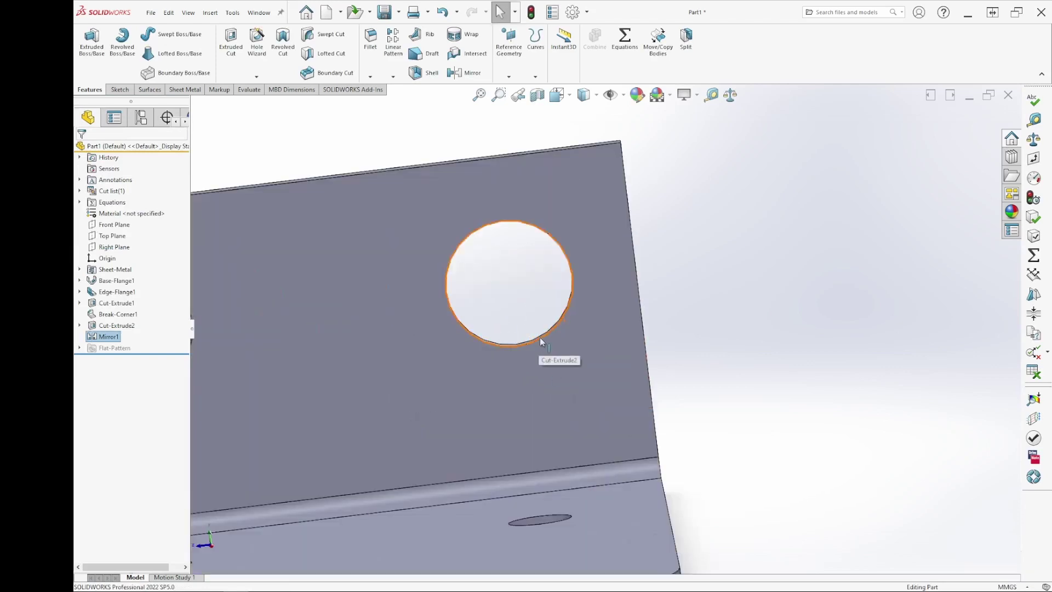
pyautogui.scroll(1, 542, 348)
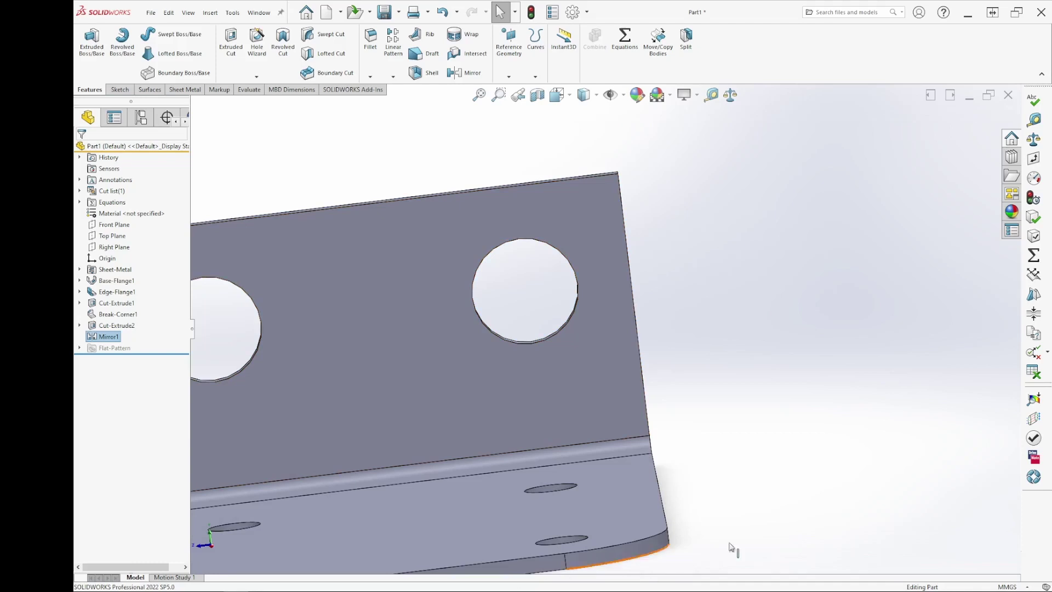
pyautogui.click(875, 432)
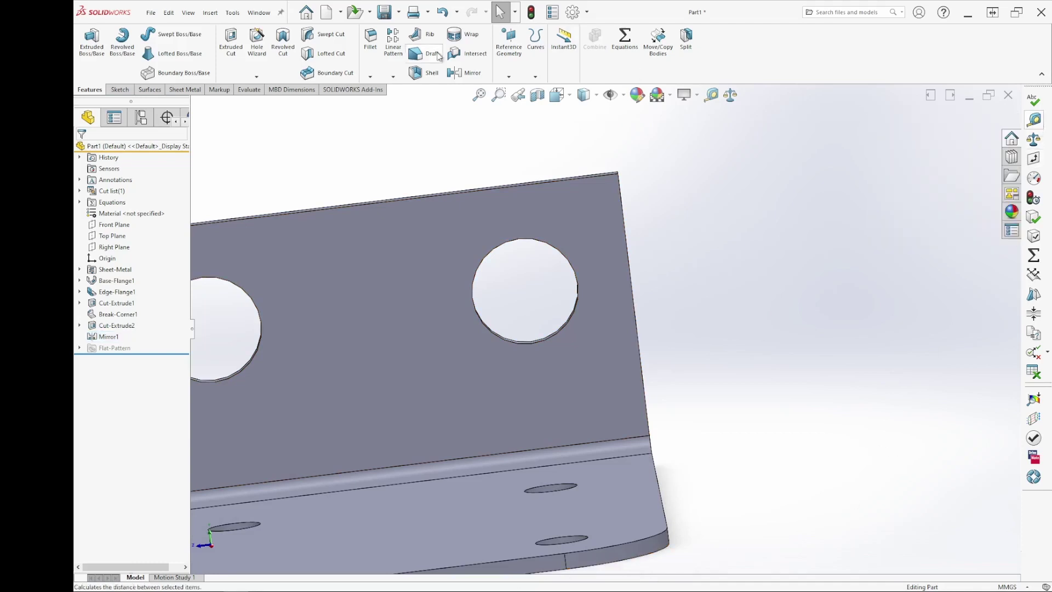
# Open Measure with minimum arc distance and measure the right flange hole to the side edge
pyautogui.click(249, 90)
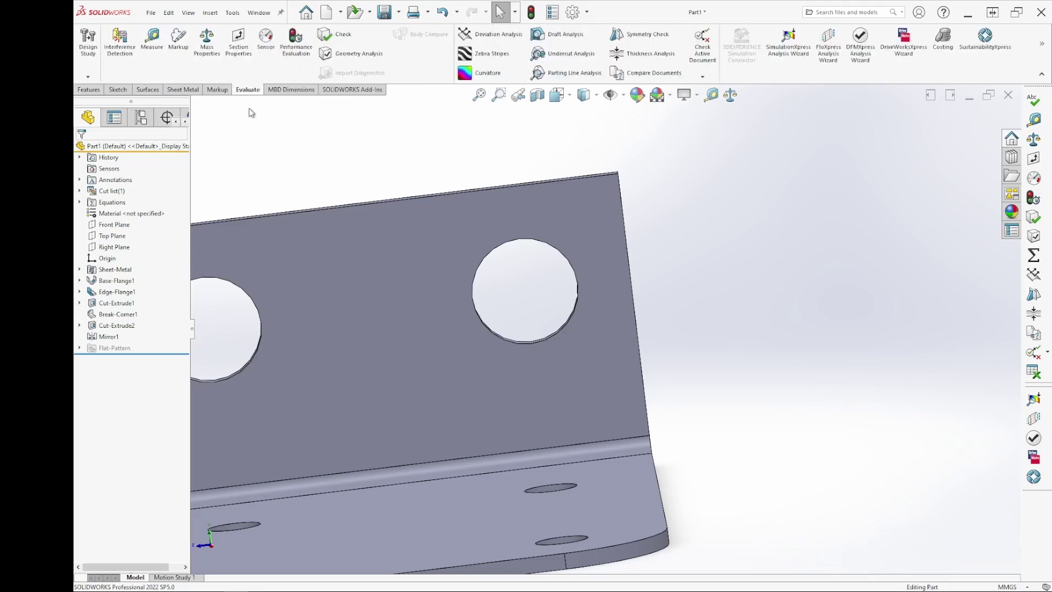
pyautogui.click(152, 41)
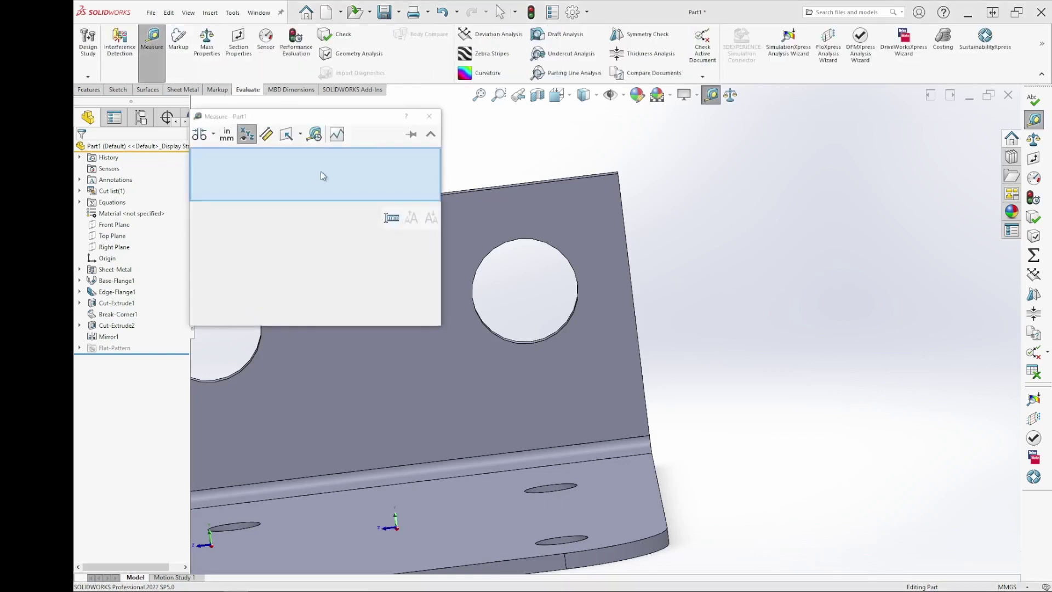
pyautogui.moveTo(292, 120)
pyautogui.mouseDown()
pyautogui.moveTo(752, 175)
pyautogui.moveTo(787, 153)
pyautogui.mouseUp()
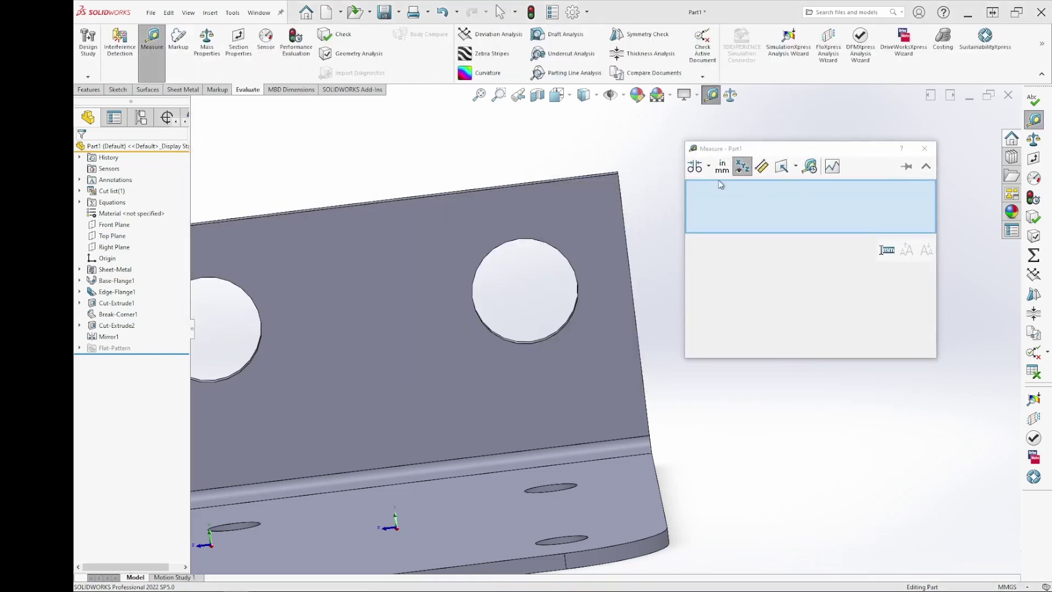
pyautogui.click(708, 166)
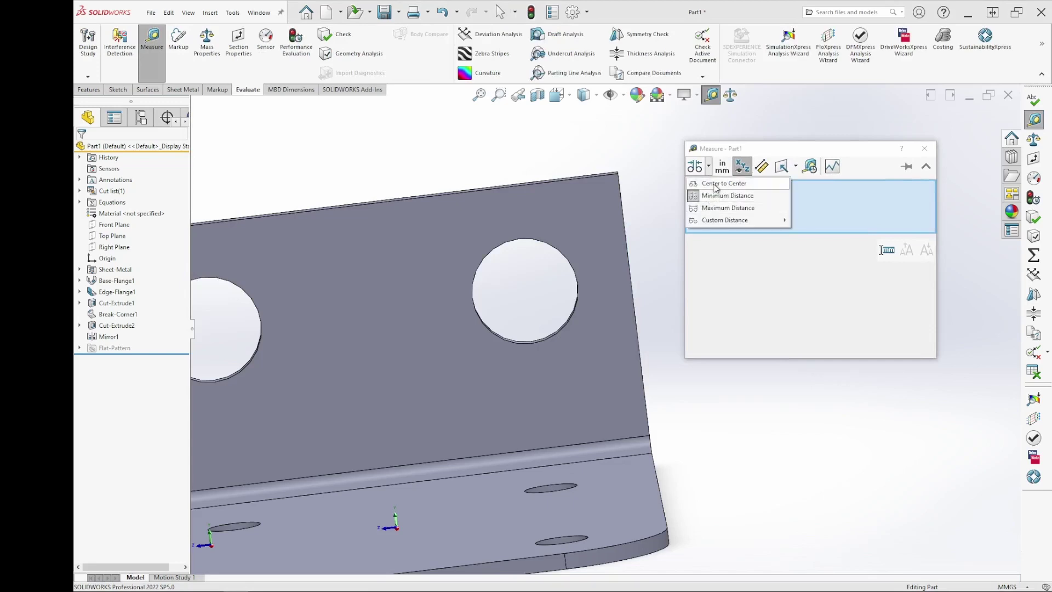
pyautogui.click(713, 196)
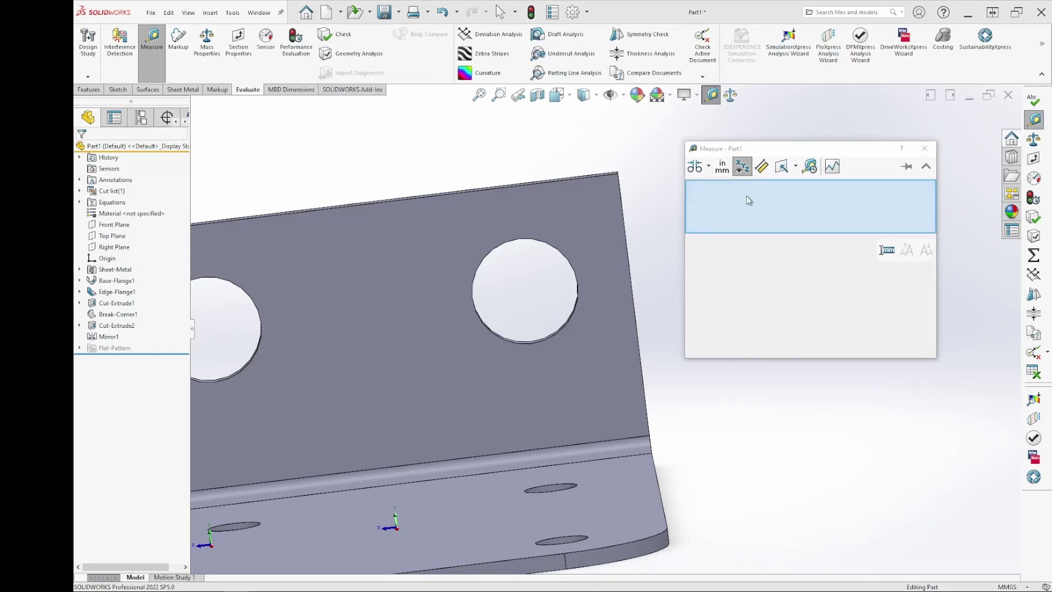
pyautogui.click(708, 166)
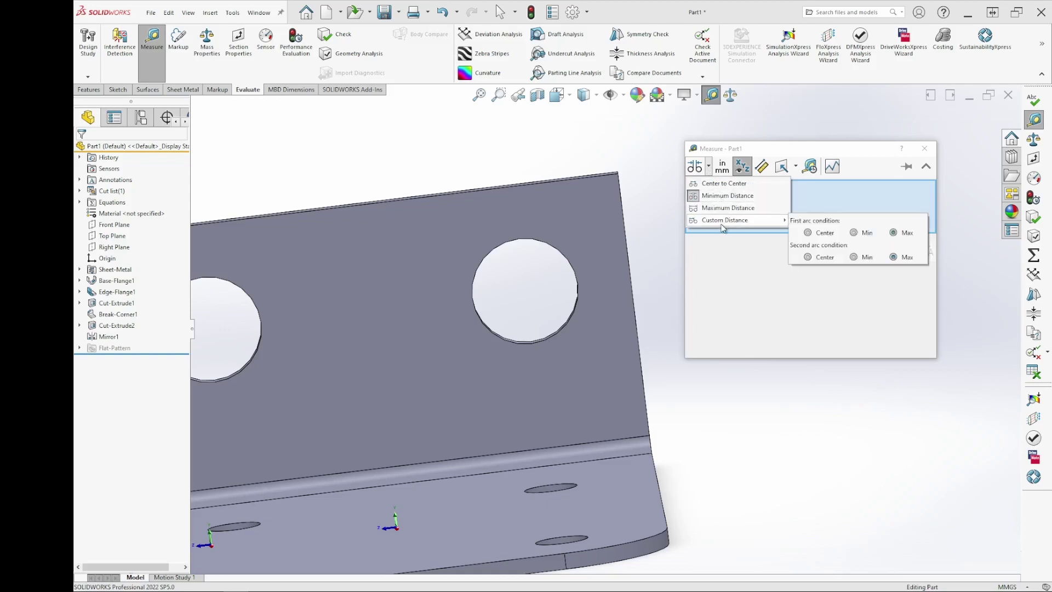
pyautogui.click(728, 196)
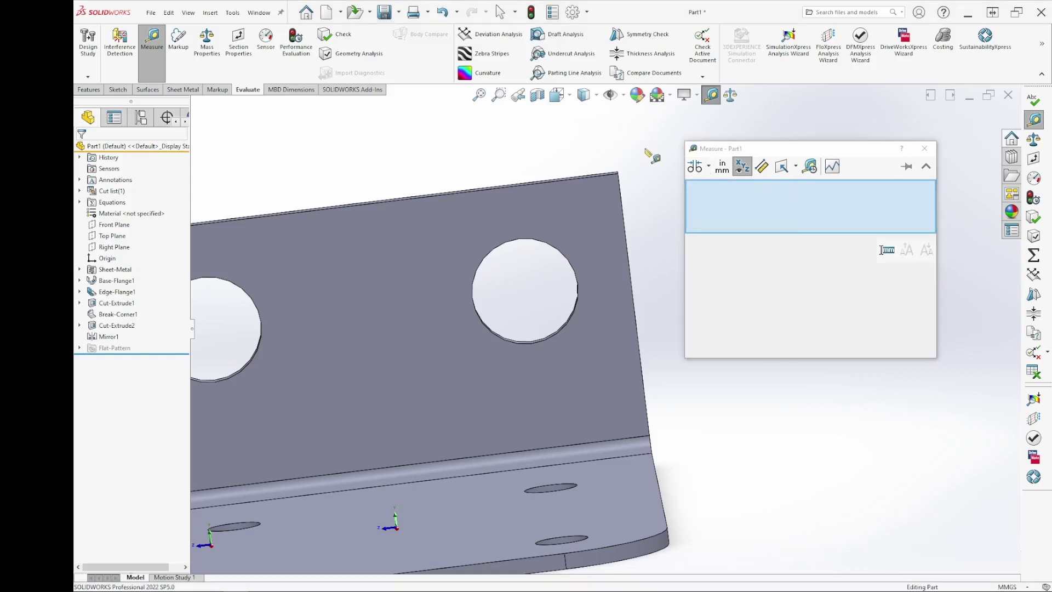
pyautogui.click(579, 284)
pyautogui.click(630, 278)
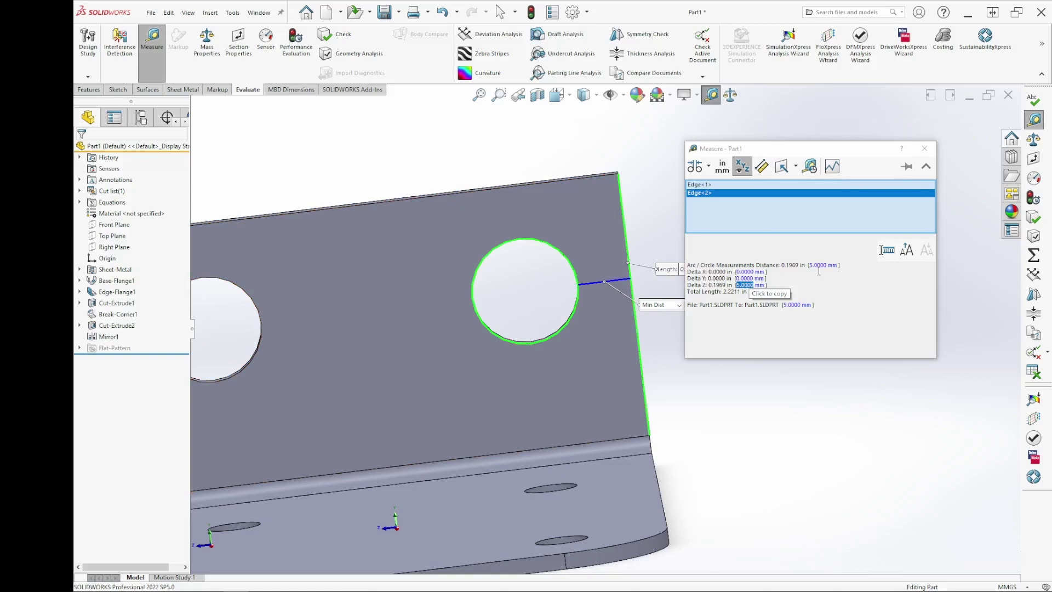
# Switch arc measurement to Center and measure the hole centre to the top edge, then close Measure
pyautogui.moveTo(810, 148); pyautogui.dragTo(870, 226)
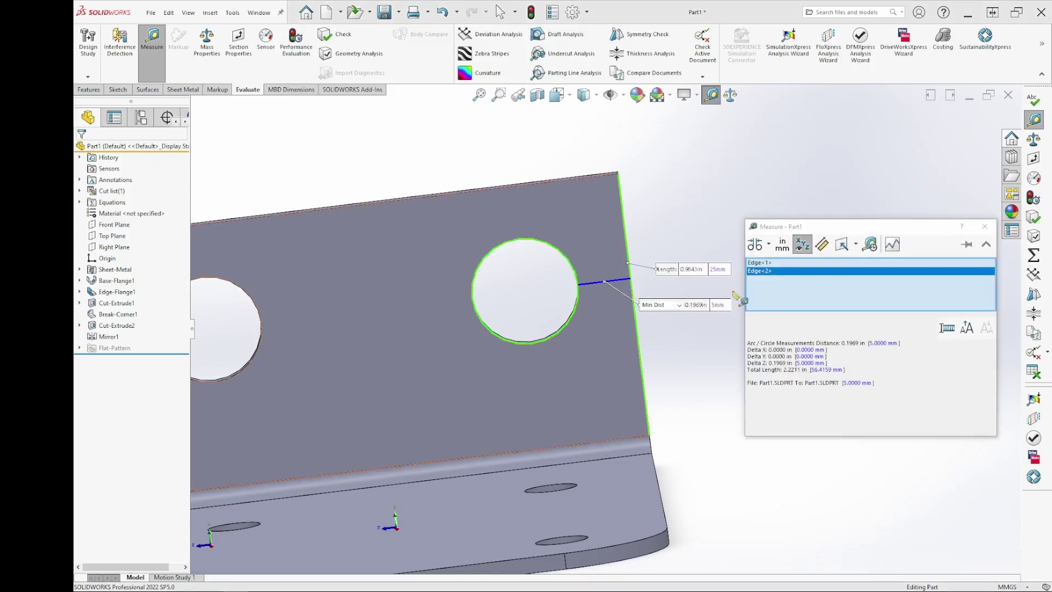
pyautogui.click(770, 245)
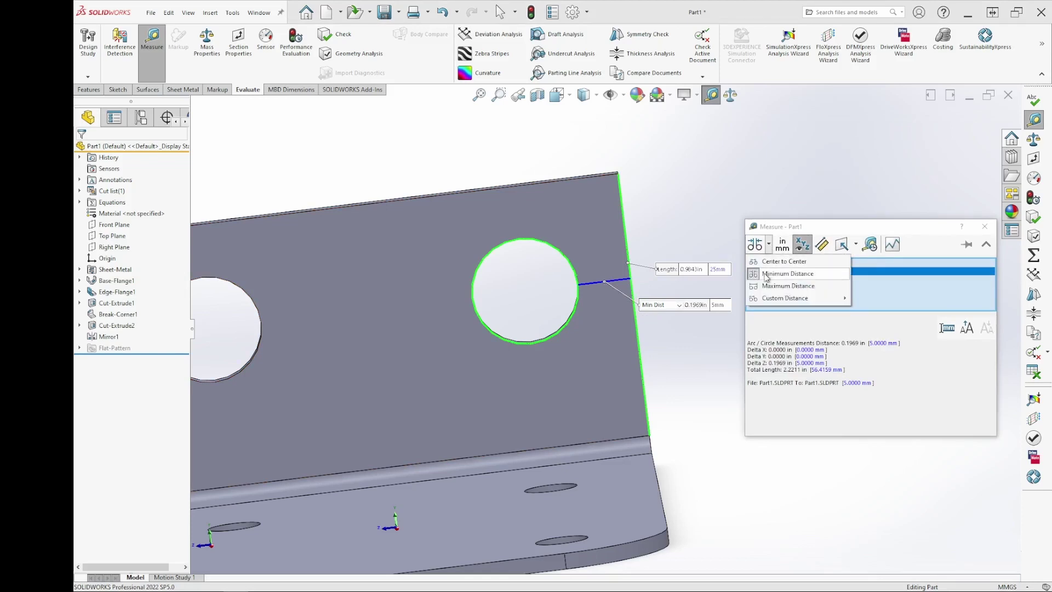
pyautogui.click(767, 264)
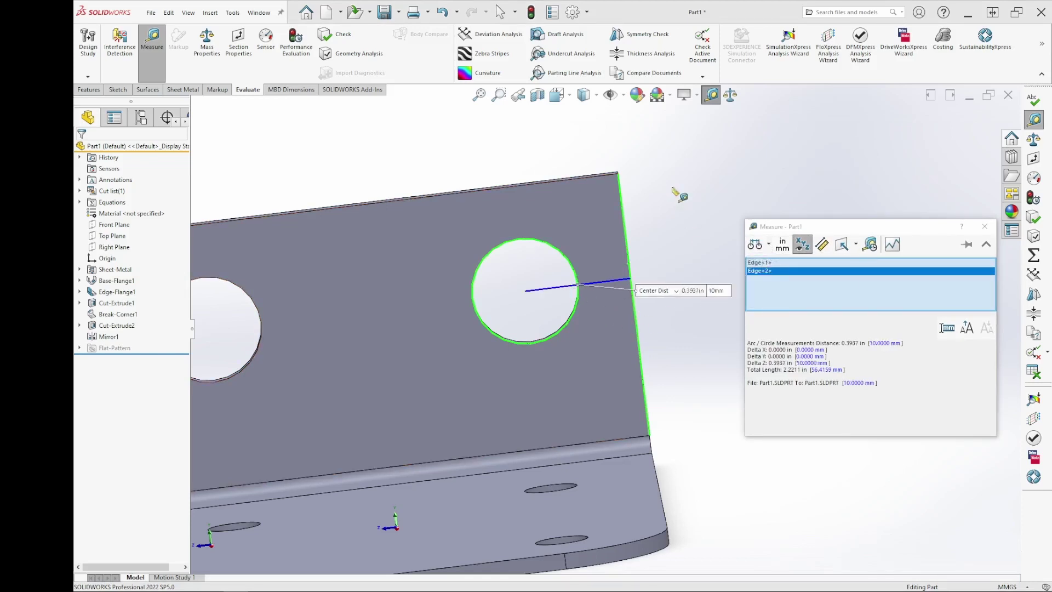
pyautogui.click(659, 258)
pyautogui.click(544, 242)
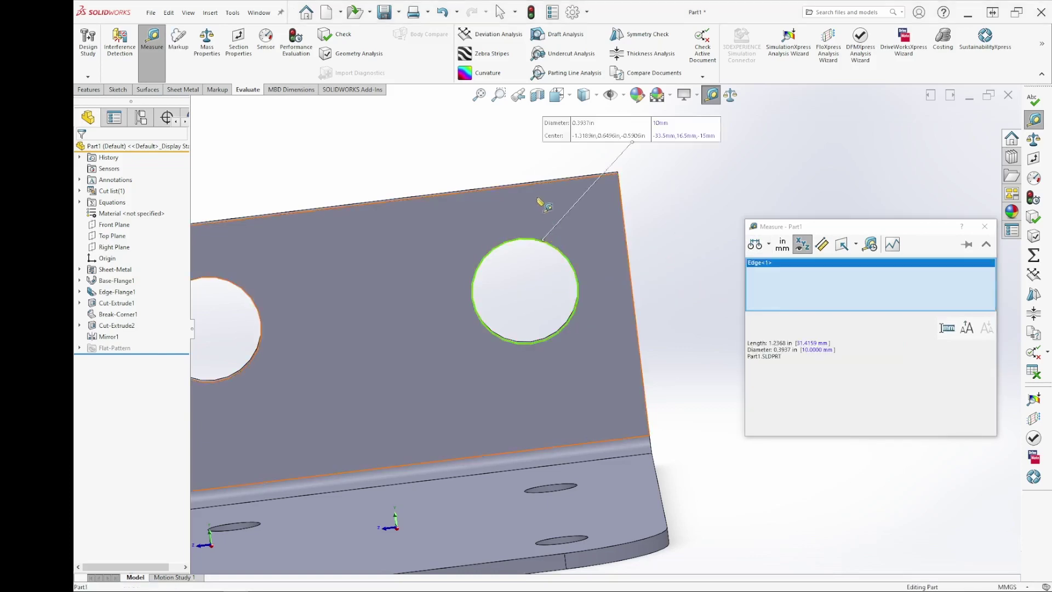
pyautogui.click(530, 186)
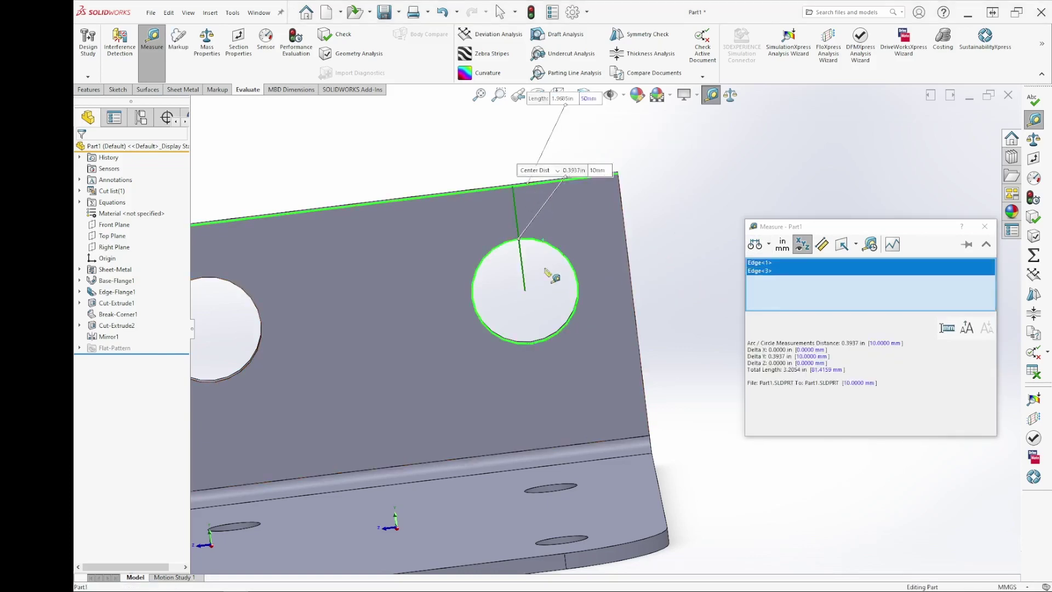
pyautogui.click(984, 226)
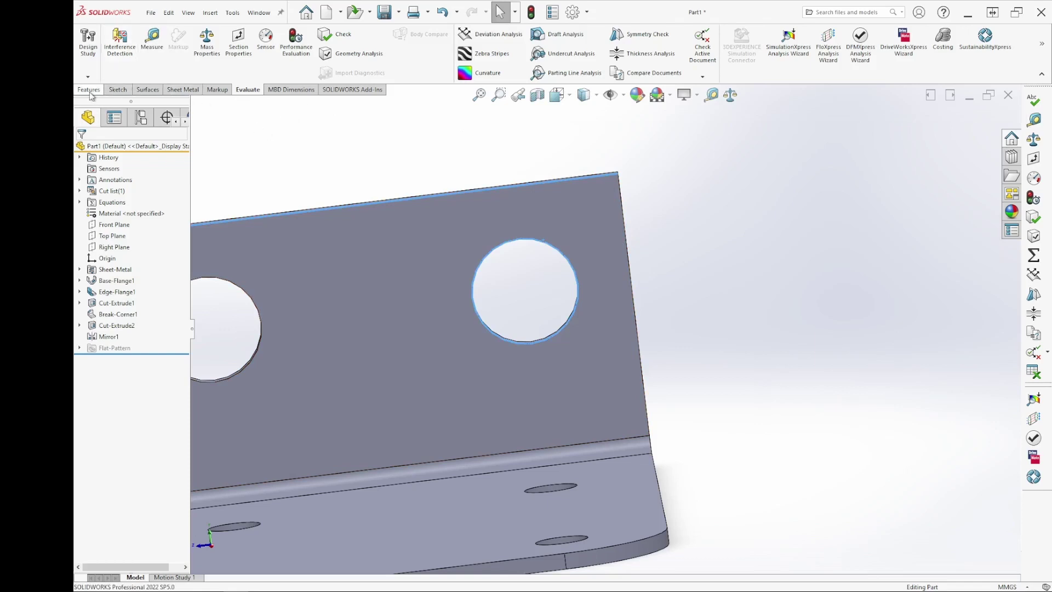
# Bring the whole bracket into view and start a 10 mm Break-Corner/Corner-Trim feature
pyautogui.click(181, 90)
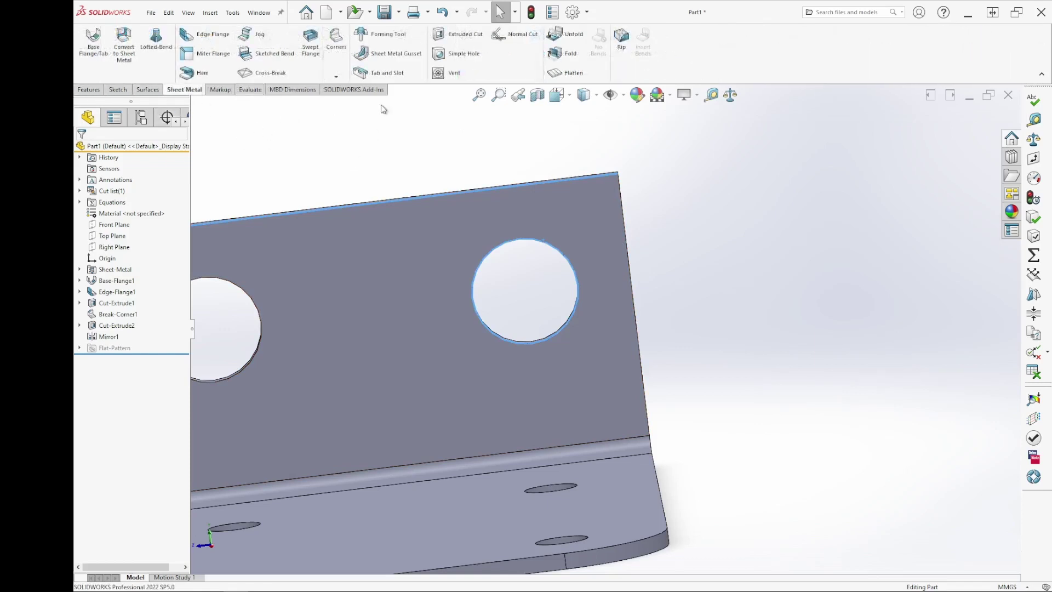
pyautogui.click(336, 76)
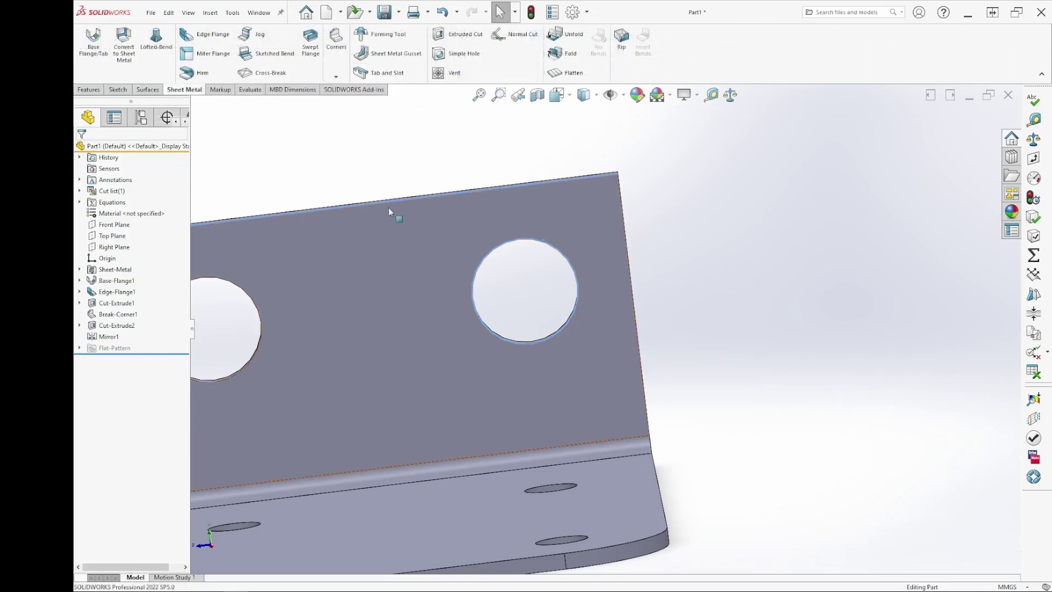
pyautogui.click(336, 77)
pyautogui.click(338, 114)
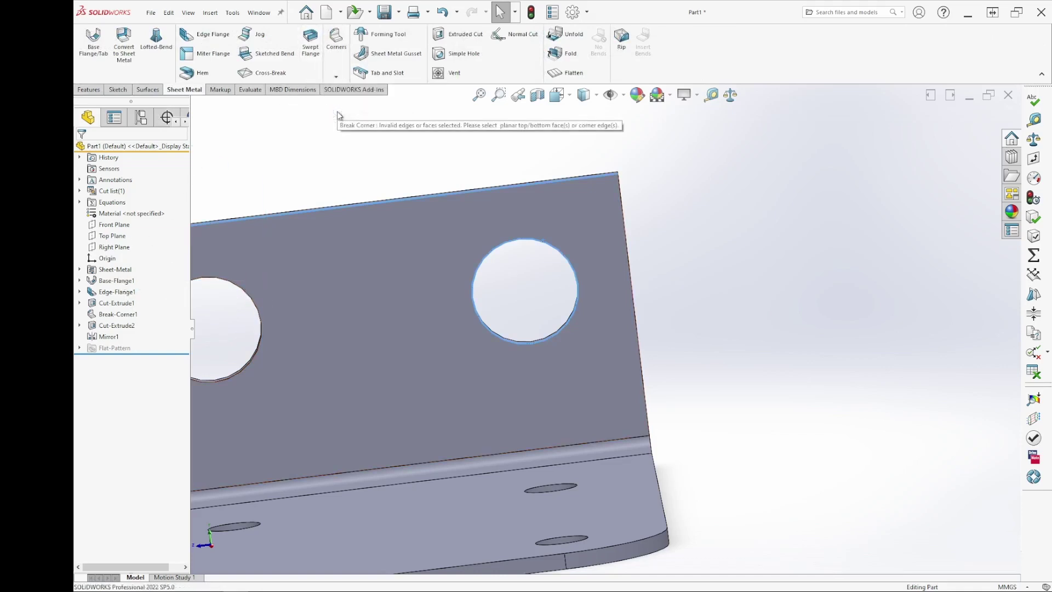
pyautogui.scroll(6, 438, 175)
pyautogui.moveTo(482, 211); pyautogui.dragTo(474, 369, button='middle')
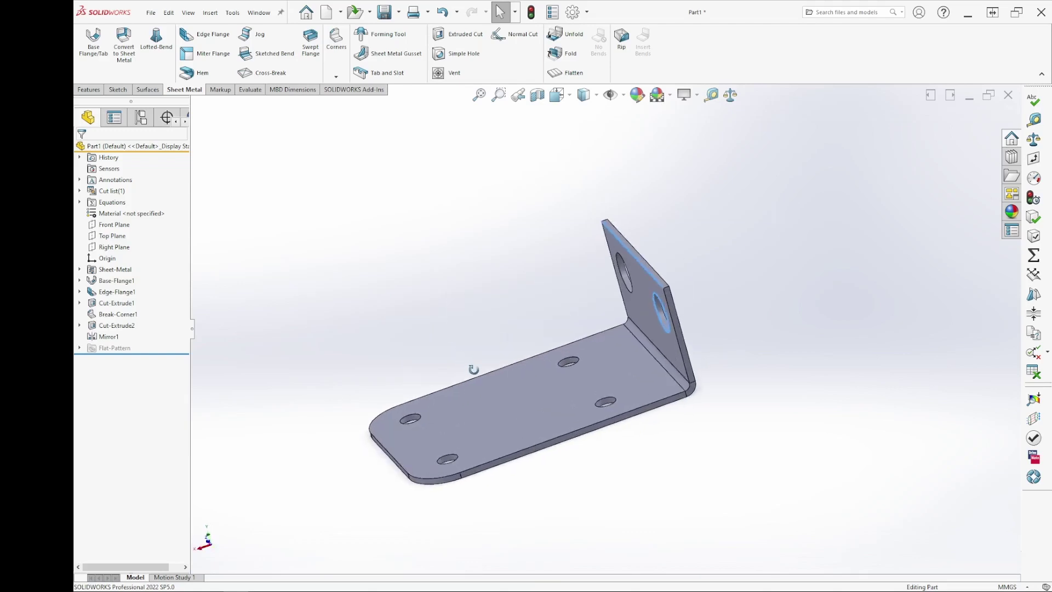
pyautogui.click(335, 77)
pyautogui.click(355, 114)
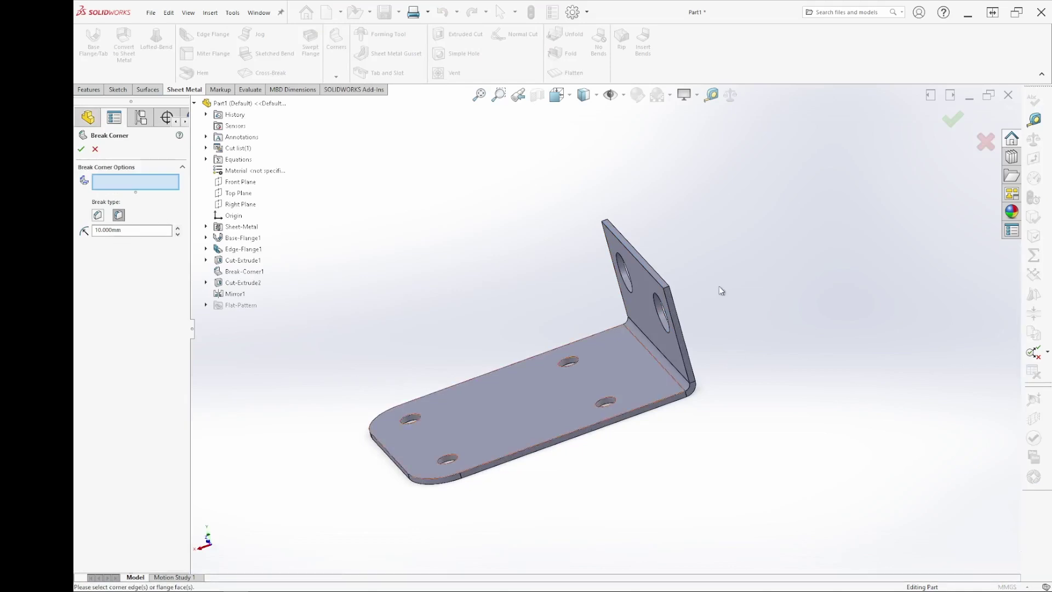
# Round the upright flange's two top corner edges with a 10 mm fillet break corner
pyautogui.scroll(-2, 645, 307)
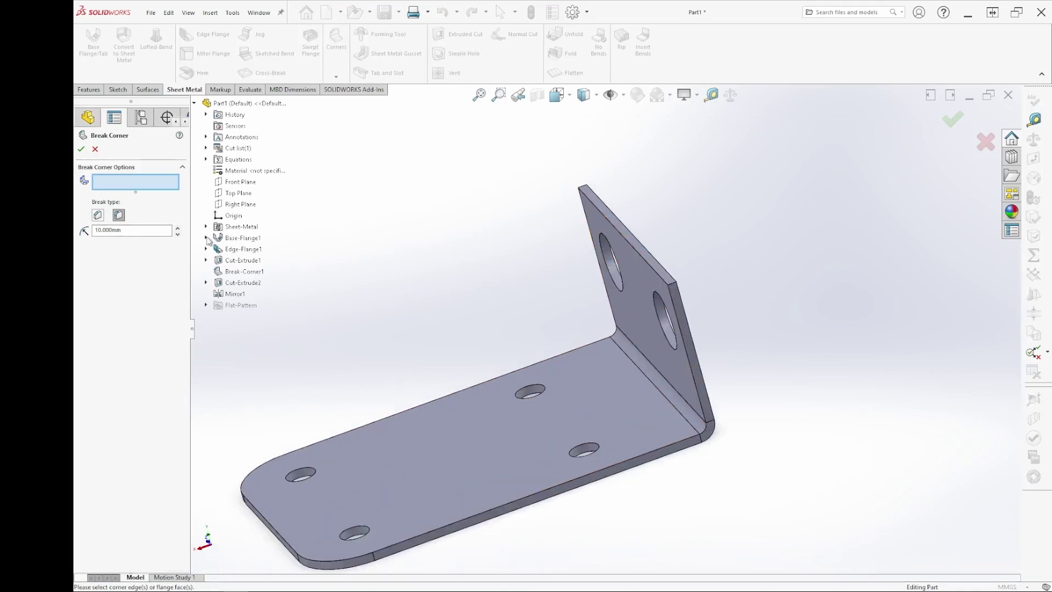
pyautogui.click(674, 286)
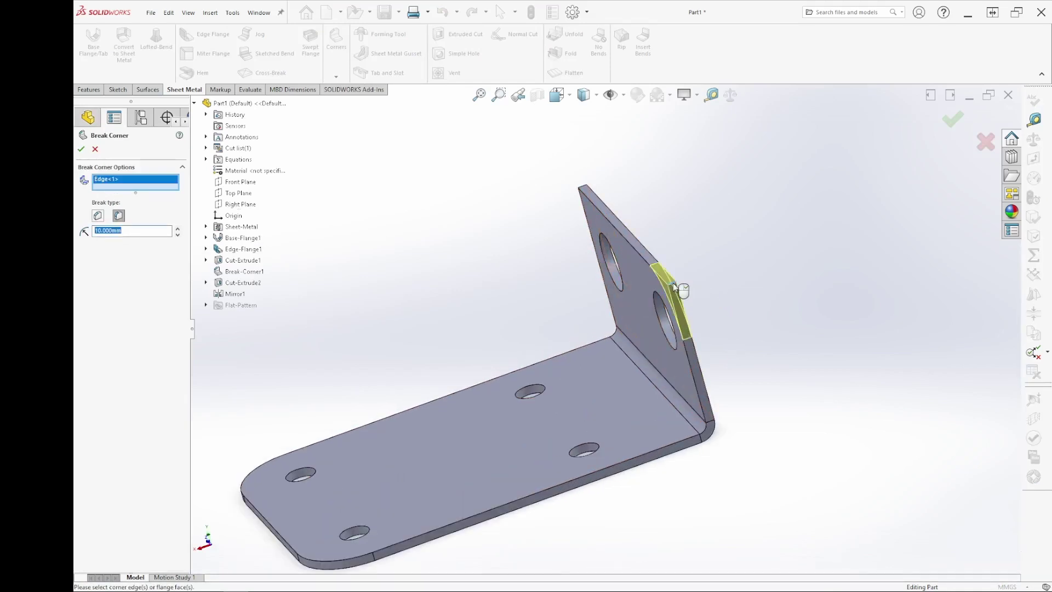
pyautogui.click(585, 198)
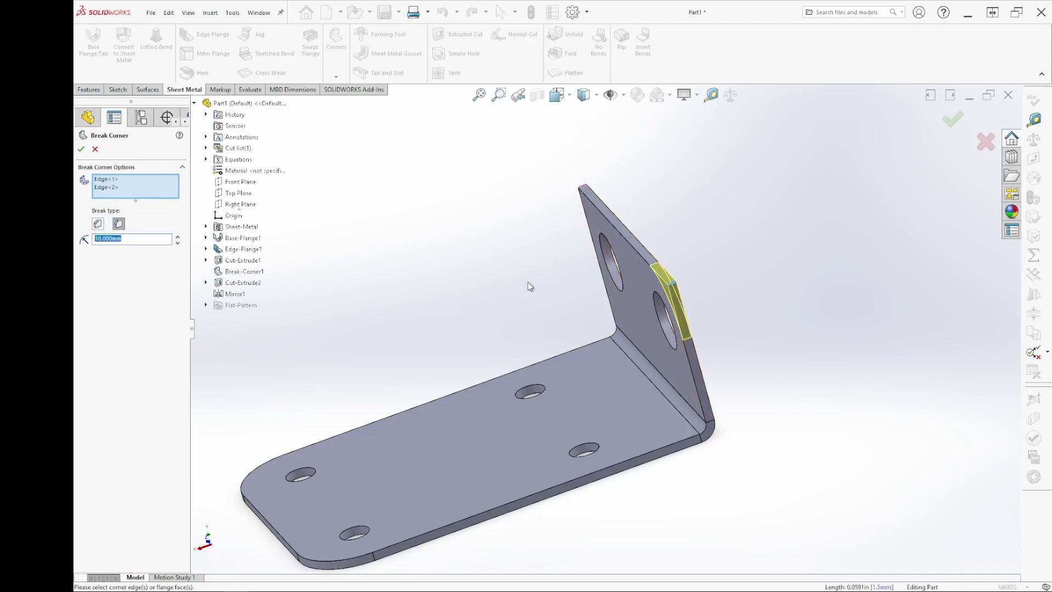
pyautogui.moveTo(524, 290)
pyautogui.mouseDown(button='middle')
pyautogui.moveTo(556, 263)
pyautogui.moveTo(706, 307)
pyautogui.mouseUp(button='middle')
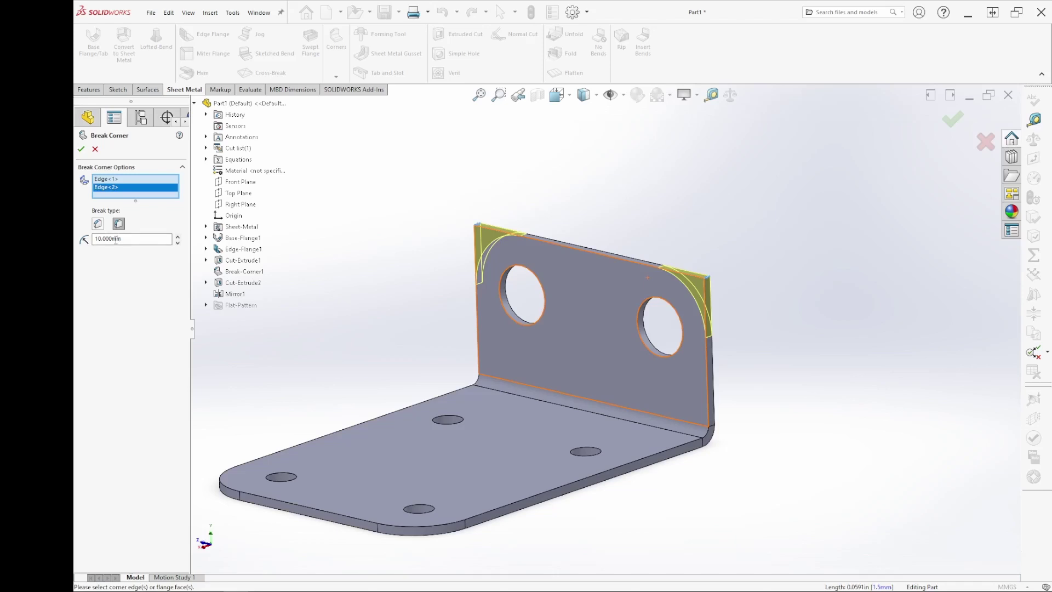
pyautogui.click(81, 148)
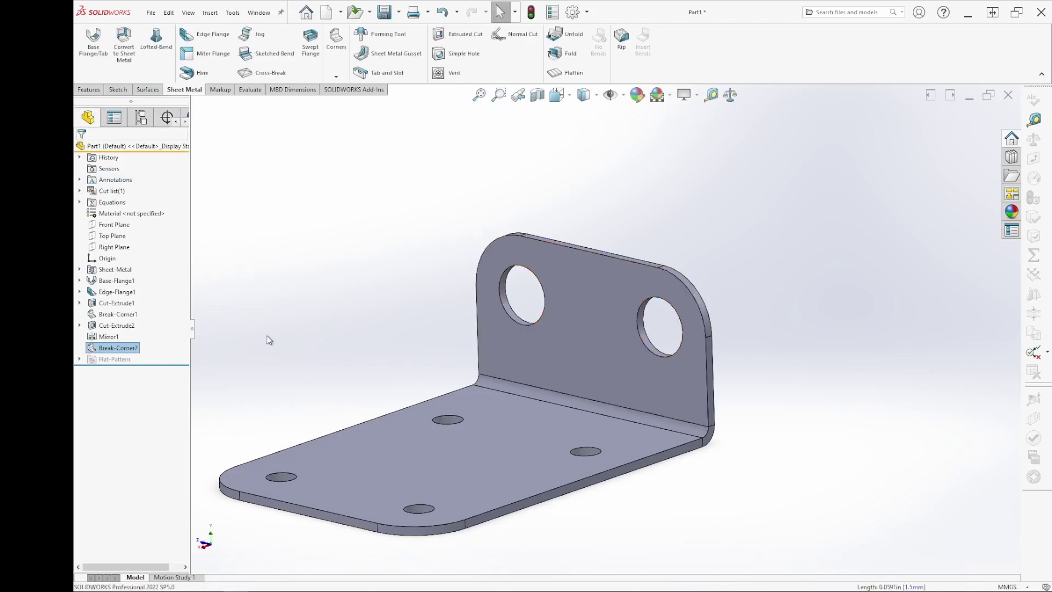
pyautogui.scroll(2, 583, 442)
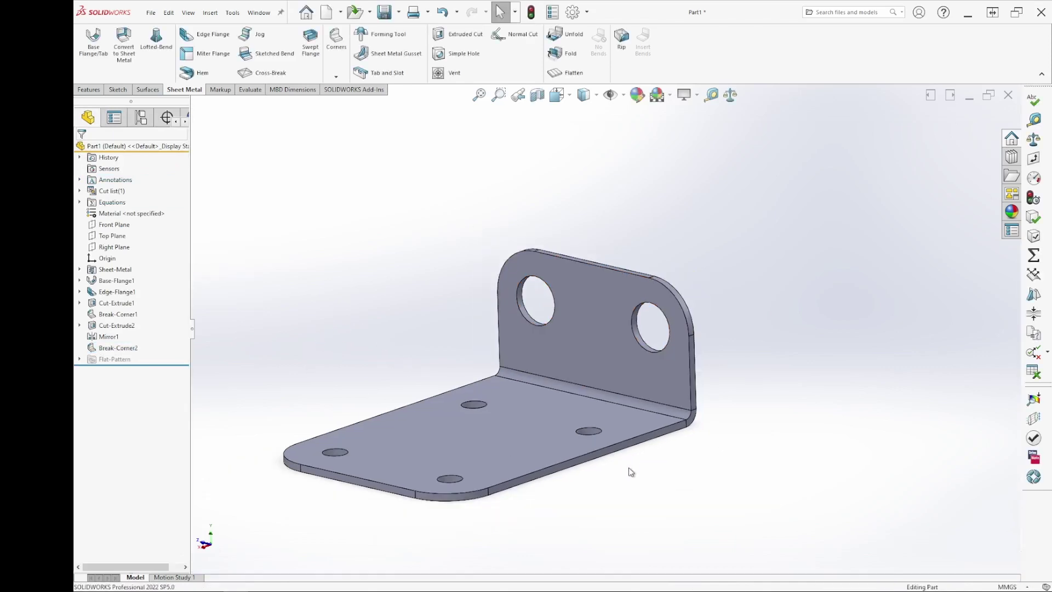
pyautogui.hotkey('ctrl', '7')
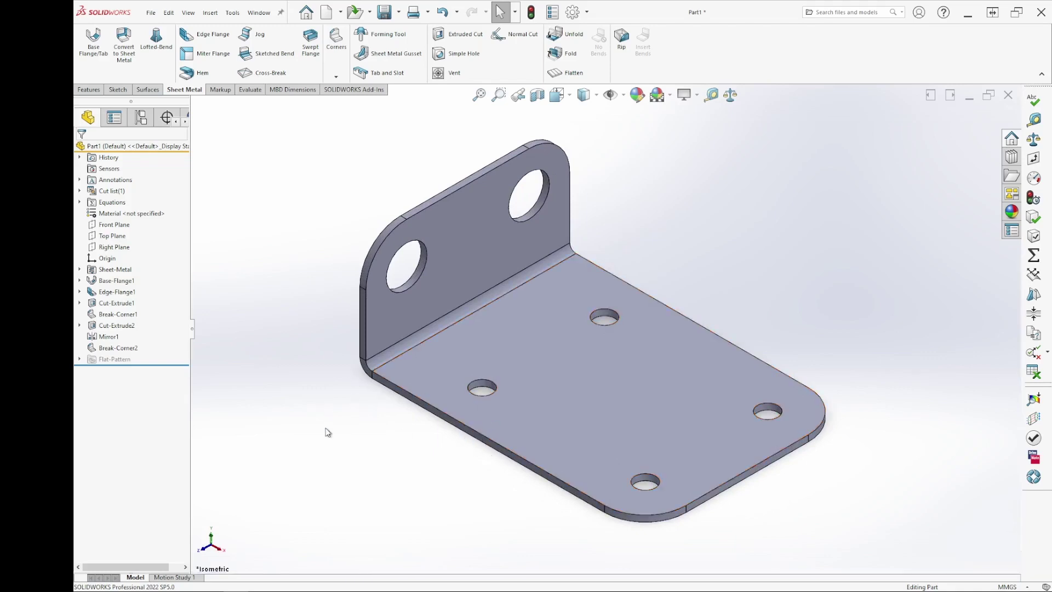
pyautogui.moveTo(317, 360)
pyautogui.mouseDown(button='middle')
pyautogui.moveTo(291, 326)
pyautogui.moveTo(269, 376)
pyautogui.moveTo(323, 362)
pyautogui.moveTo(319, 371)
pyautogui.mouseUp(button='middle')
pyautogui.moveTo(418, 422); pyautogui.dragTo(416, 452, button='middle')
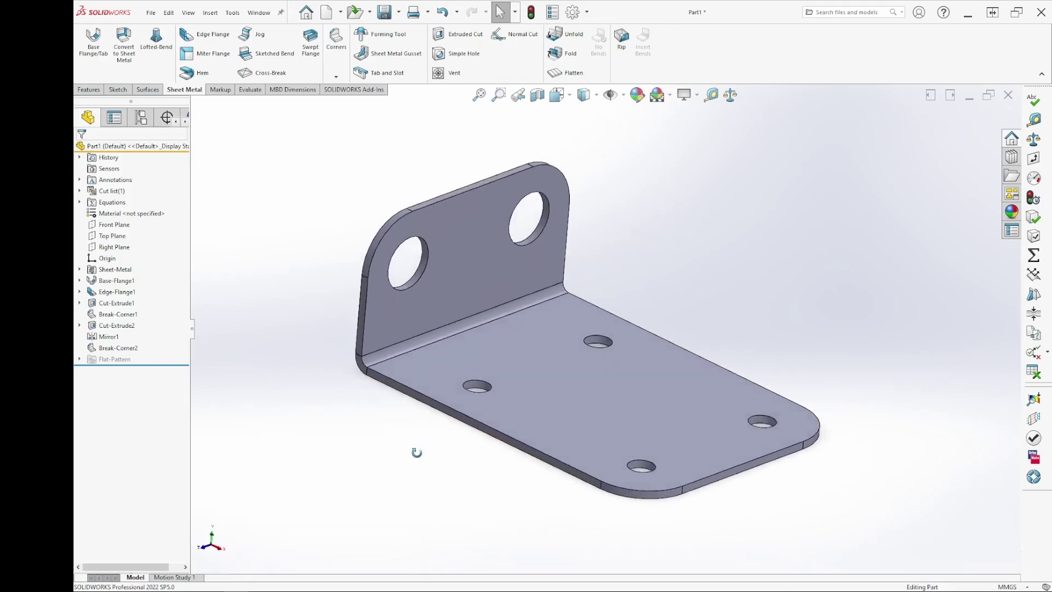
pyautogui.moveTo(554, 486)
pyautogui.mouseDown(button='middle')
pyautogui.moveTo(509, 399)
pyautogui.moveTo(630, 322)
pyautogui.mouseUp(button='middle')
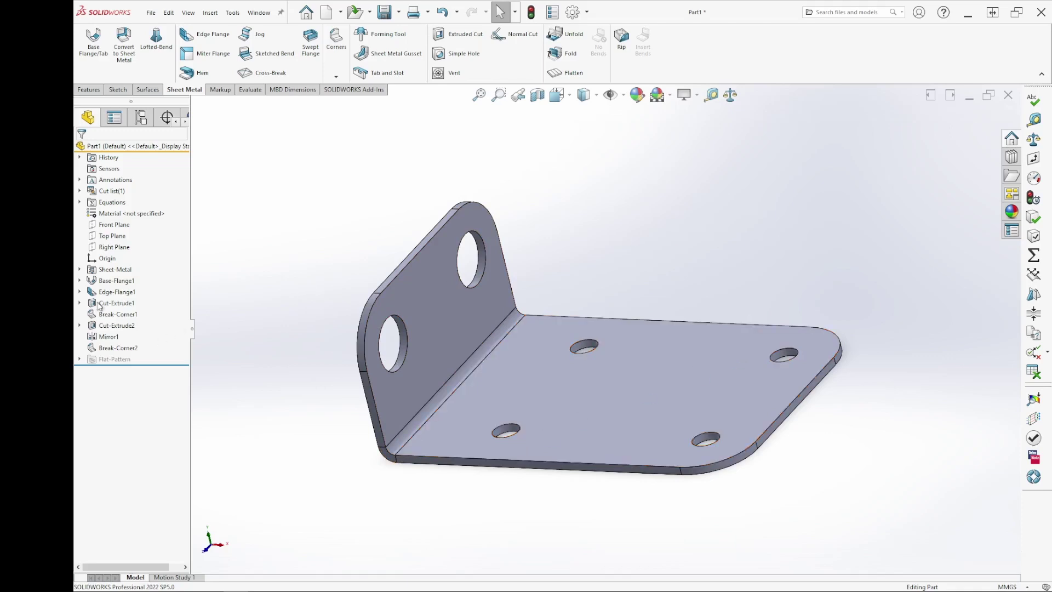
pyautogui.click(109, 271)
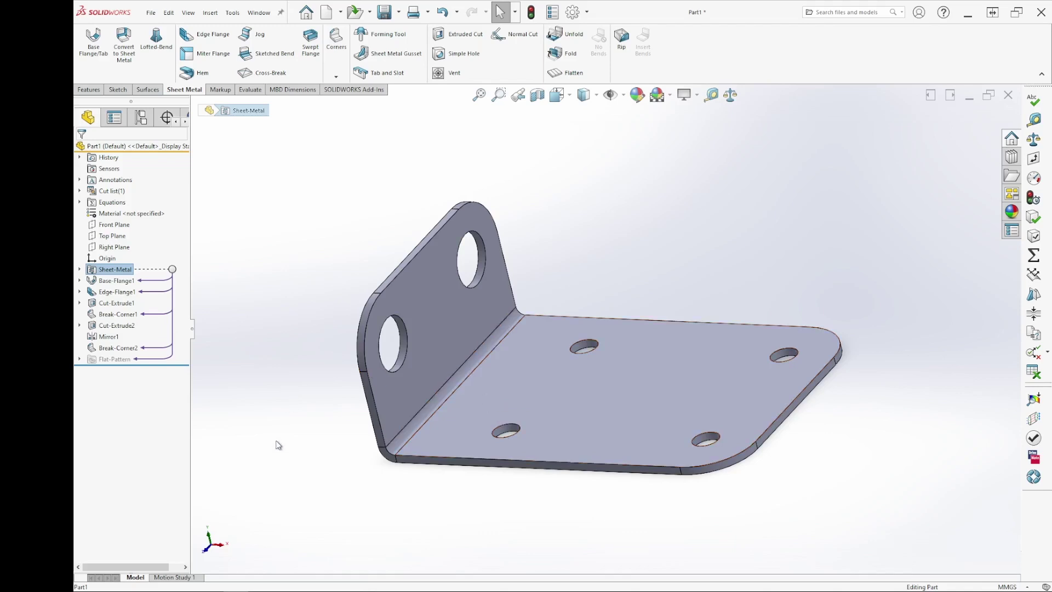
pyautogui.click(283, 462)
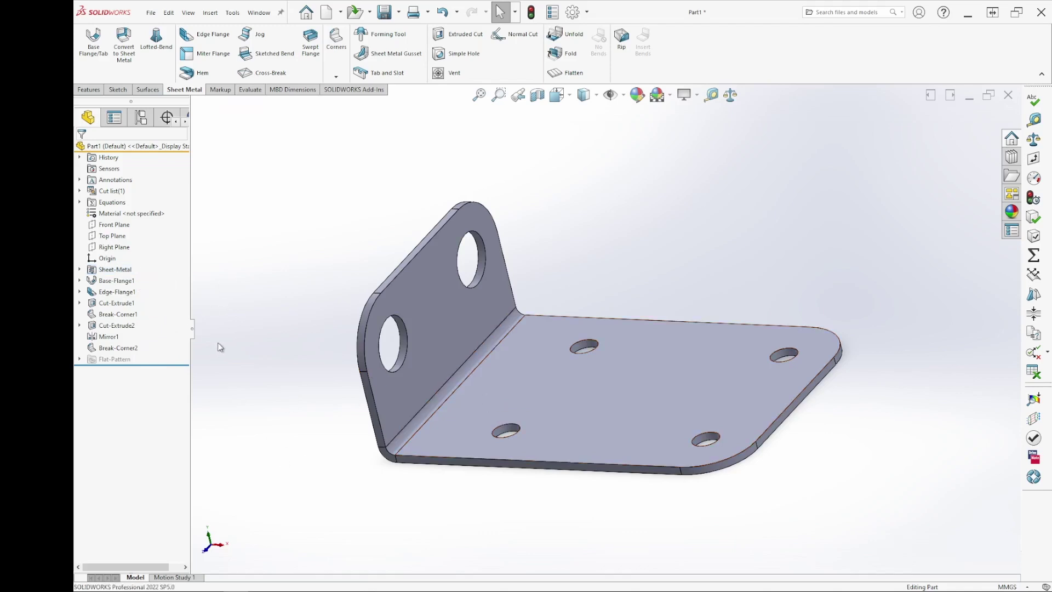
pyautogui.click(115, 281)
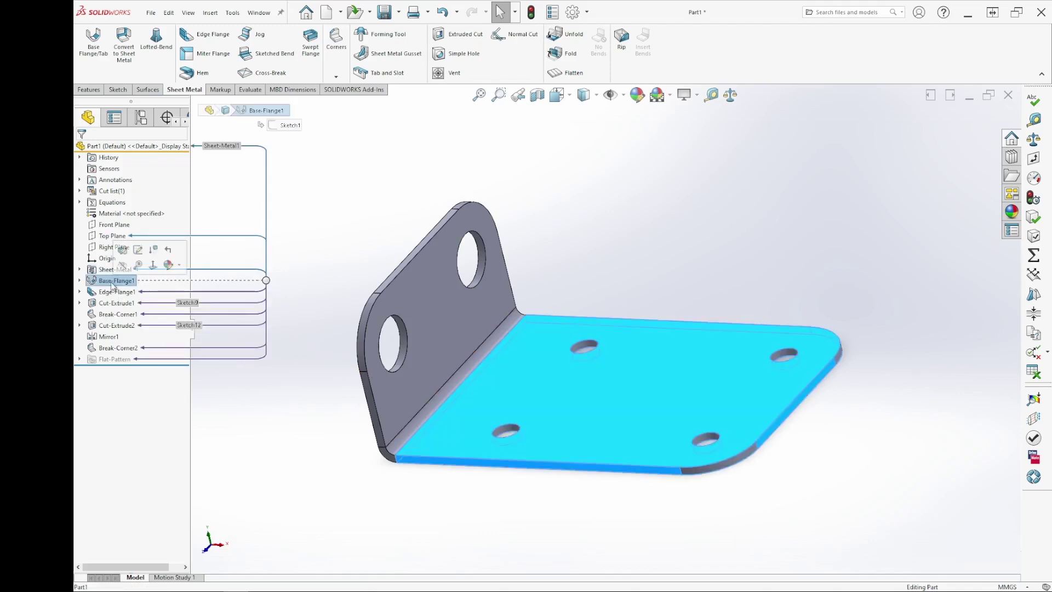
pyautogui.click(100, 271)
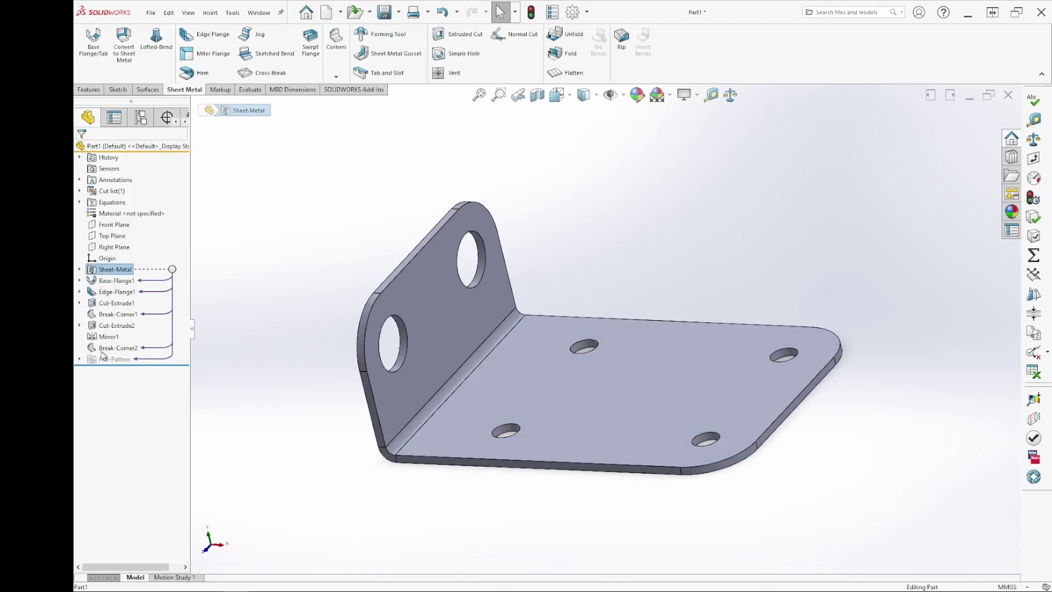
pyautogui.click(308, 467)
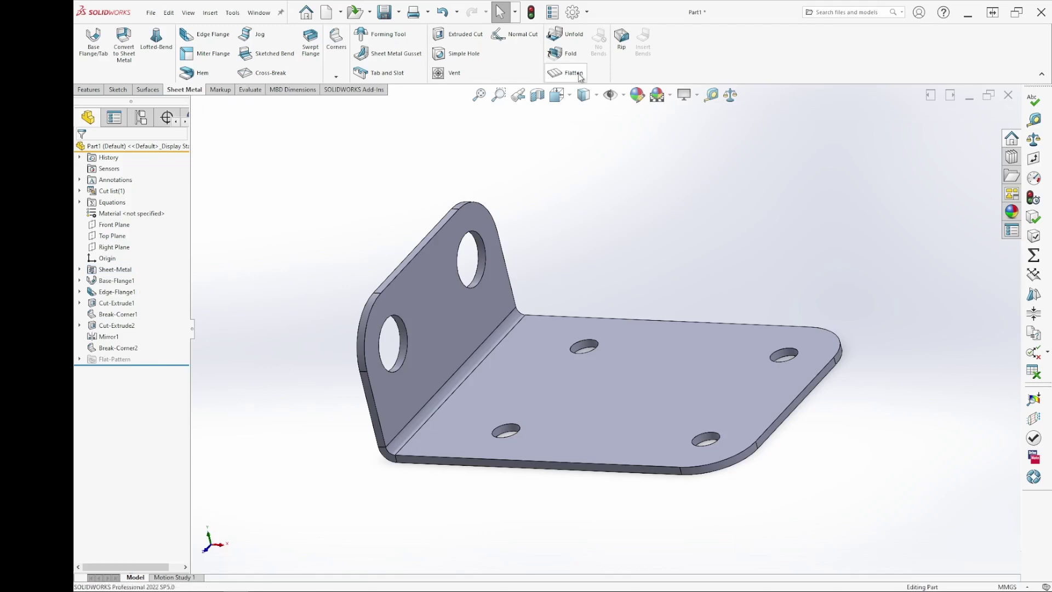
# Flatten the bracket into its flat pattern and select the flattened plate
pyautogui.click(573, 73)
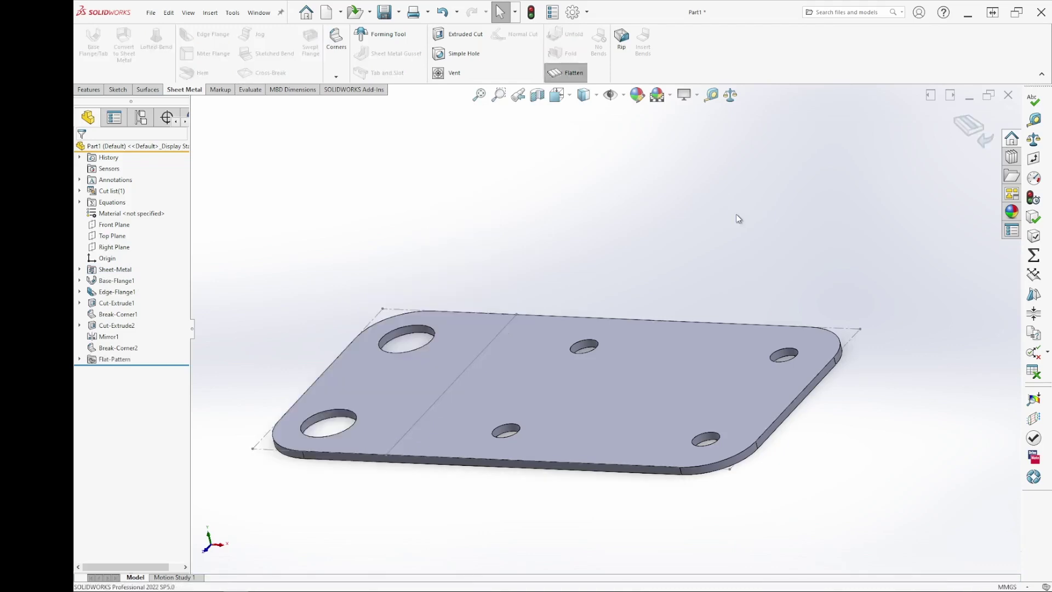
pyautogui.moveTo(544, 386)
pyautogui.mouseDown(button='middle')
pyautogui.moveTo(573, 537)
pyautogui.moveTo(580, 479)
pyautogui.moveTo(610, 435)
pyautogui.moveTo(606, 533)
pyautogui.mouseUp(button='middle')
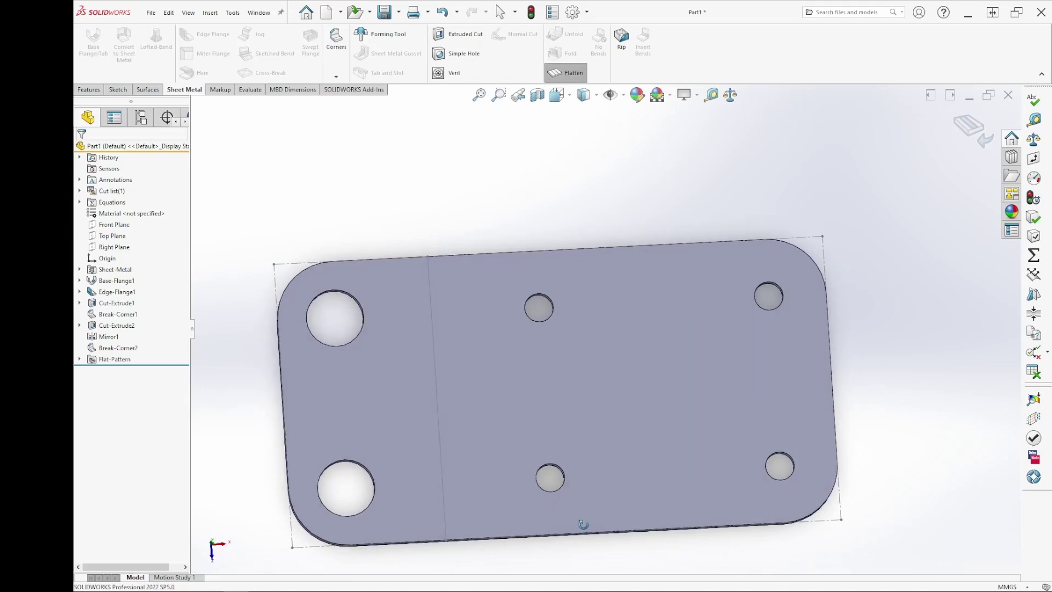
pyautogui.click(557, 488)
# Snap the flat pattern to the Top view and start the Measure tool
pyautogui.press('space')
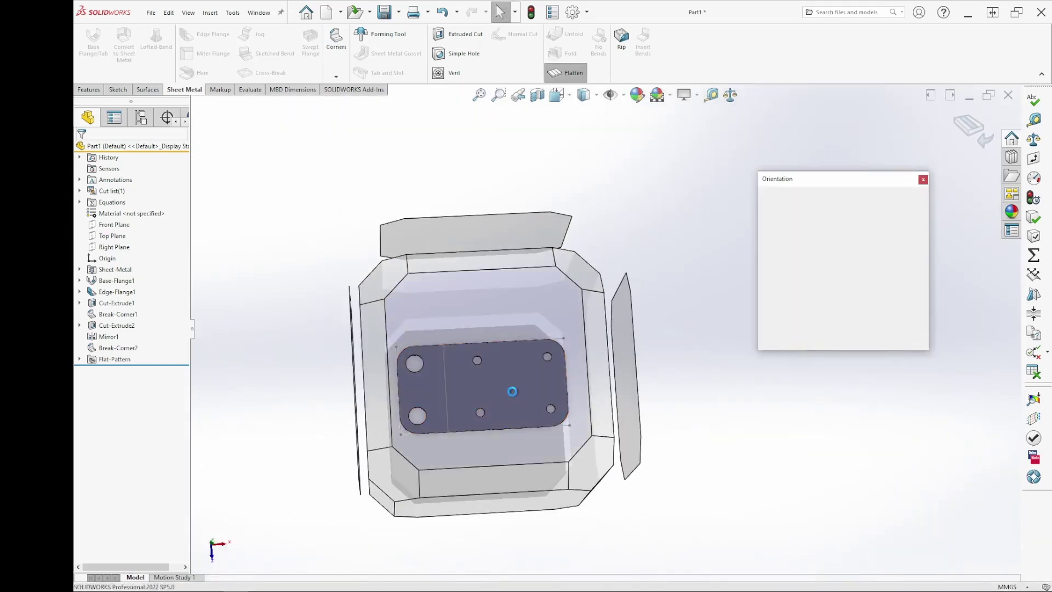
pyautogui.hotkey('ctrl', '5')
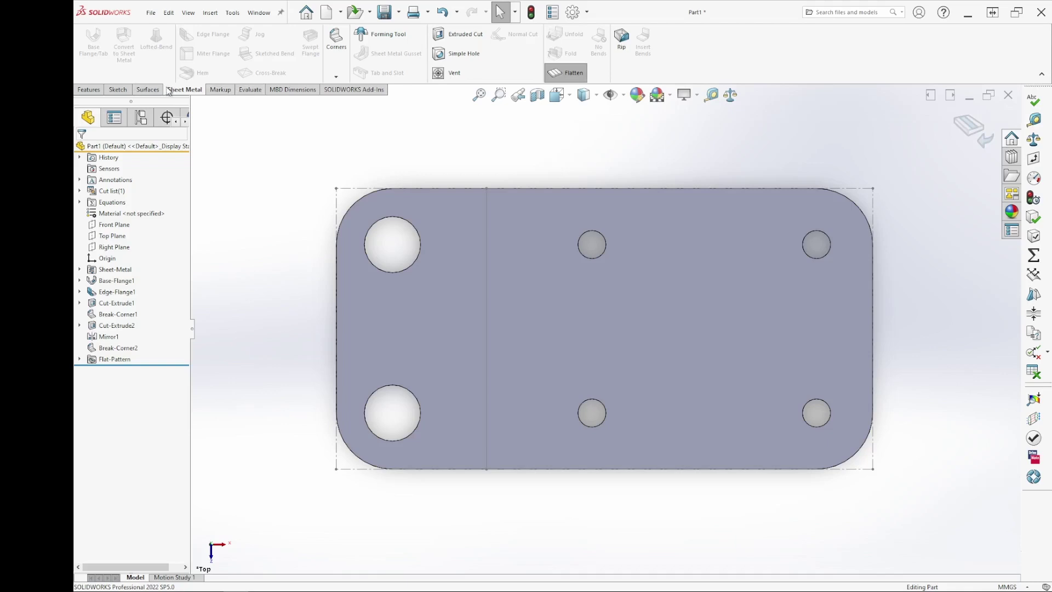
pyautogui.click(251, 90)
pyautogui.click(162, 60)
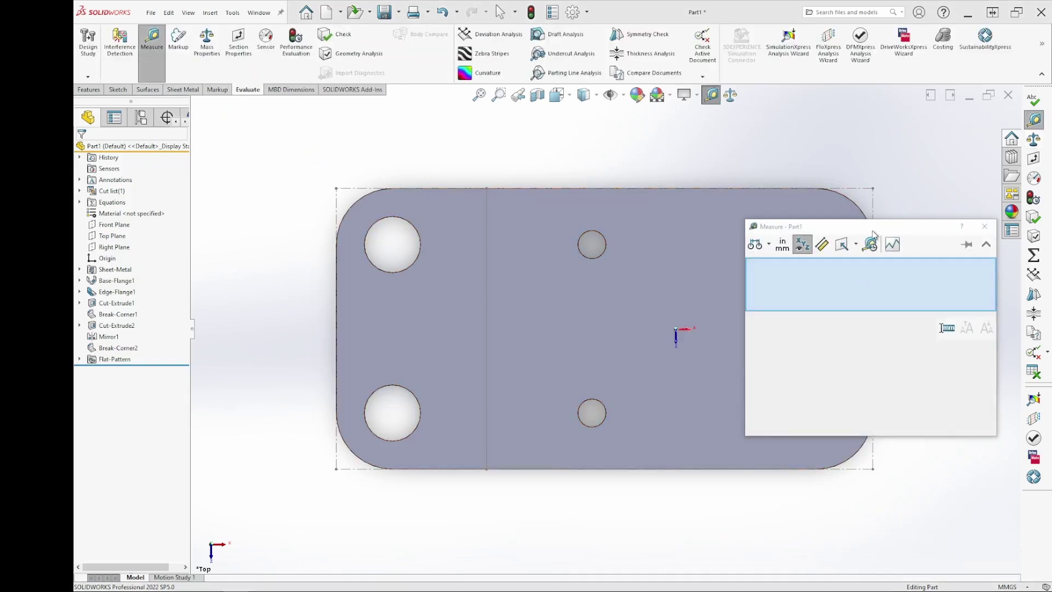
# Measure the flat pattern's top and left edges (95.5343 mm by 50 mm), then close Measure
pyautogui.click(350, 189)
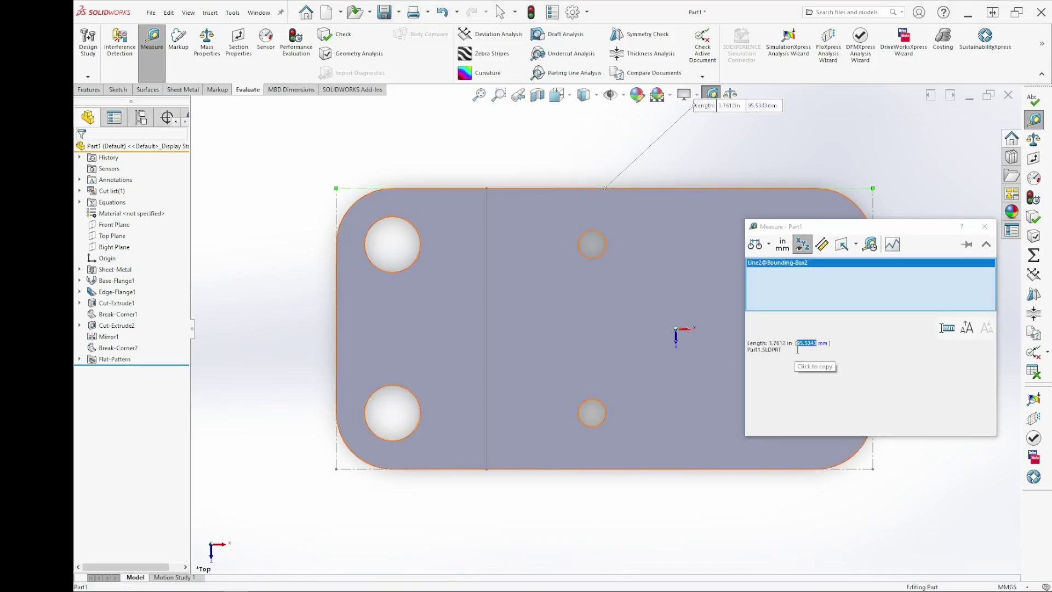
pyautogui.click(283, 205)
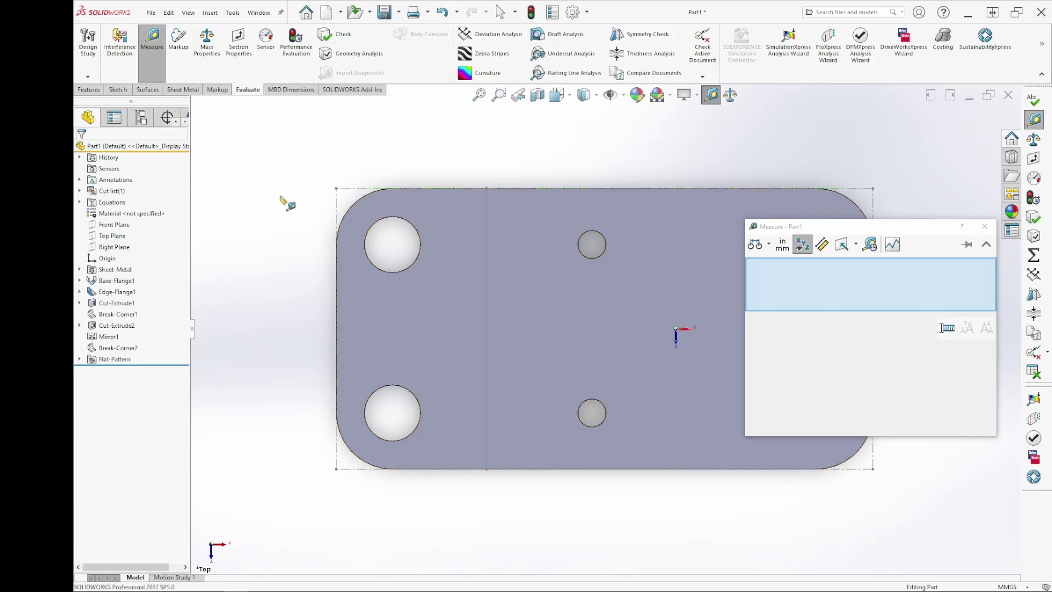
pyautogui.click(337, 206)
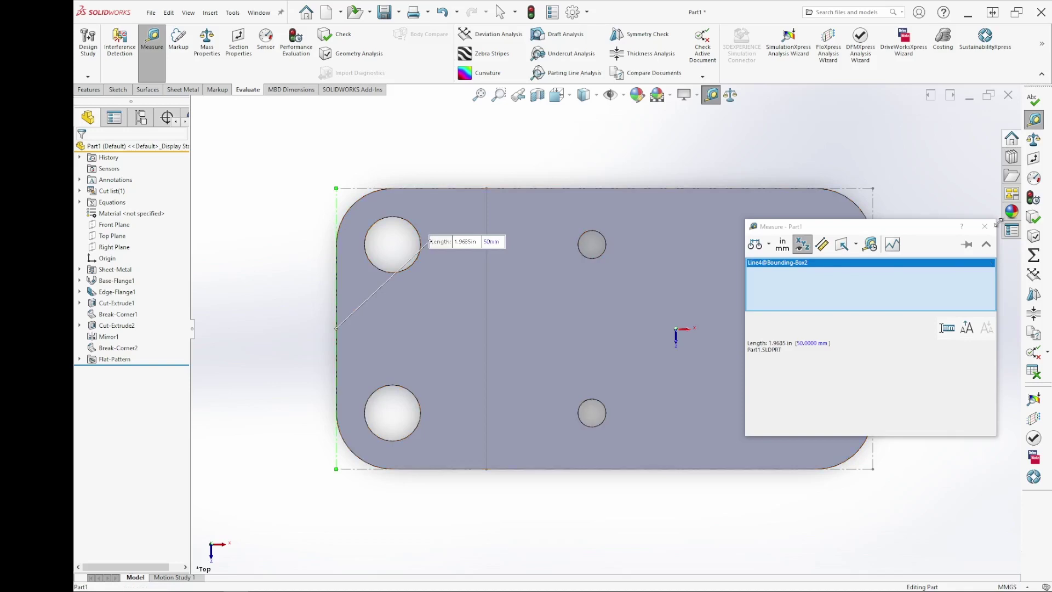
pyautogui.click(204, 233)
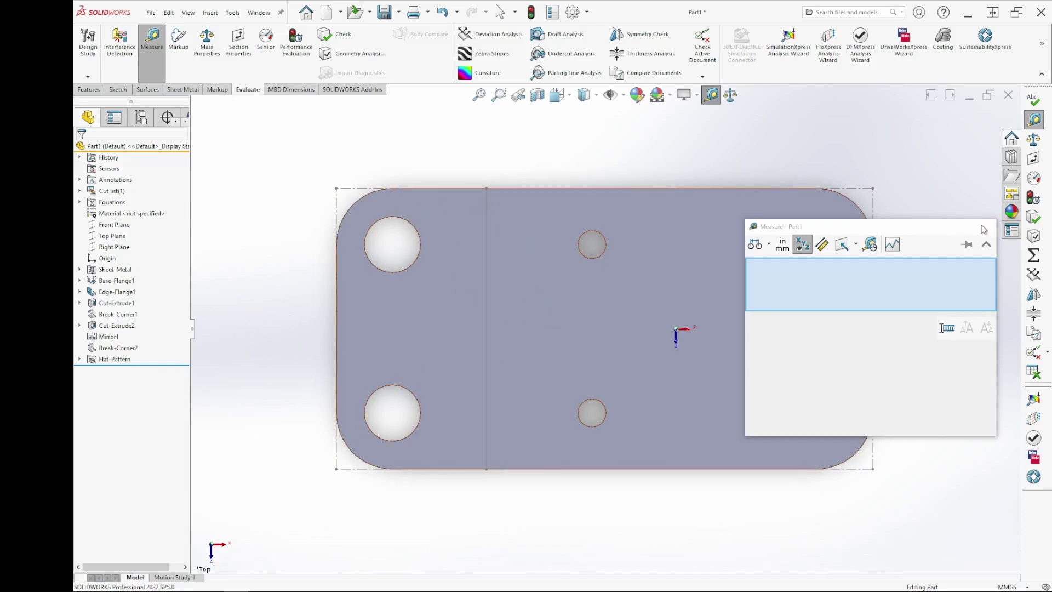
pyautogui.click(985, 226)
pyautogui.press('Escape')
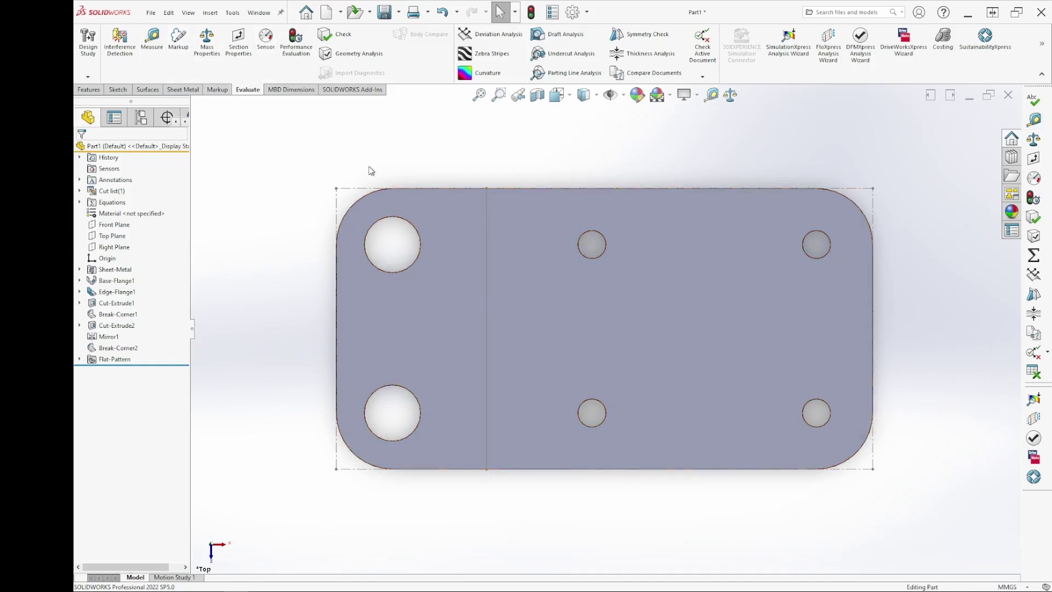
# Return to the Sheet Metal tools and orbit the flat plate into a tilted 3D view showing its thickness
pyautogui.click(185, 91)
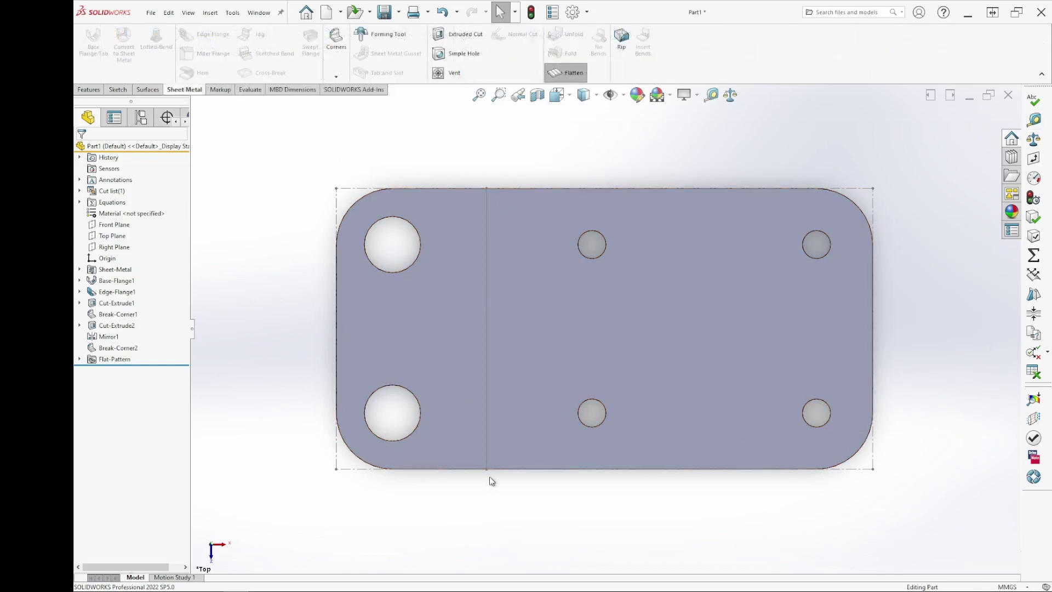
pyautogui.moveTo(491, 479)
pyautogui.mouseDown(button='middle')
pyautogui.moveTo(487, 263)
pyautogui.moveTo(556, 255)
pyautogui.mouseUp(button='middle')
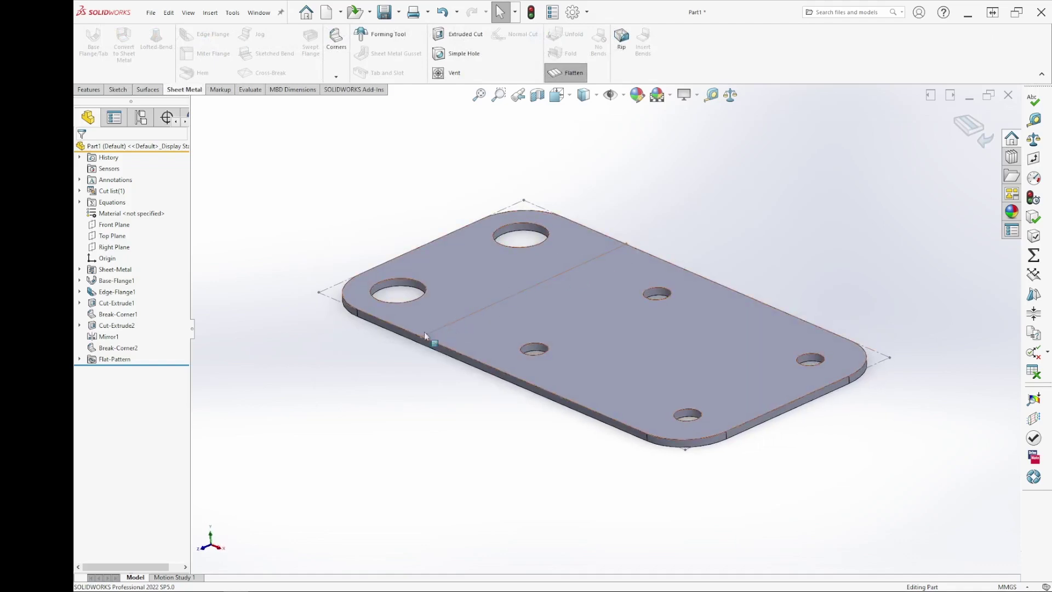
pyautogui.moveTo(522, 387); pyautogui.dragTo(739, 267, button='middle')
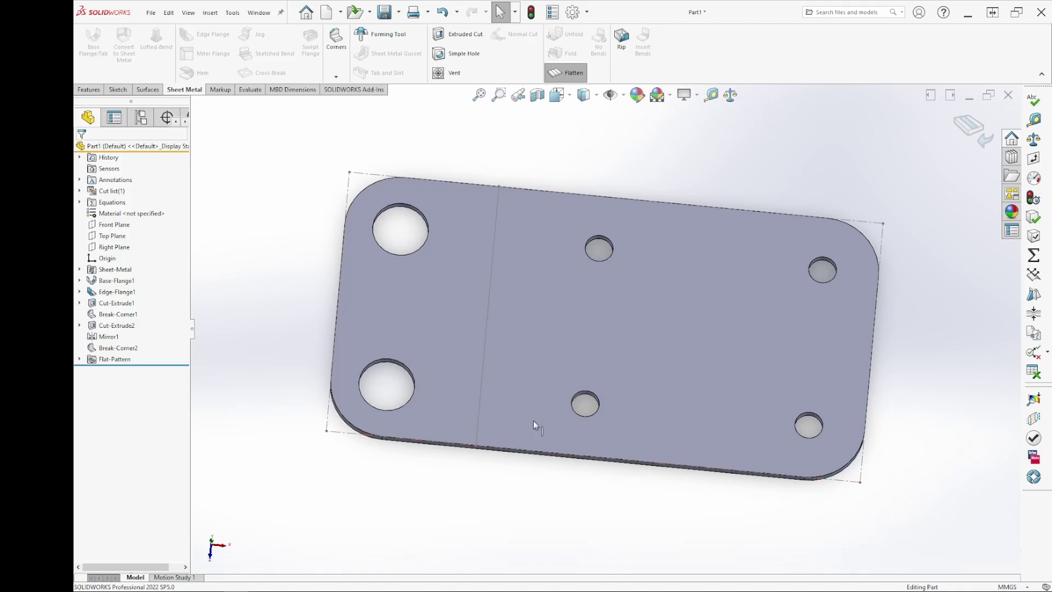
pyautogui.moveTo(421, 541); pyautogui.dragTo(813, 371, button='middle')
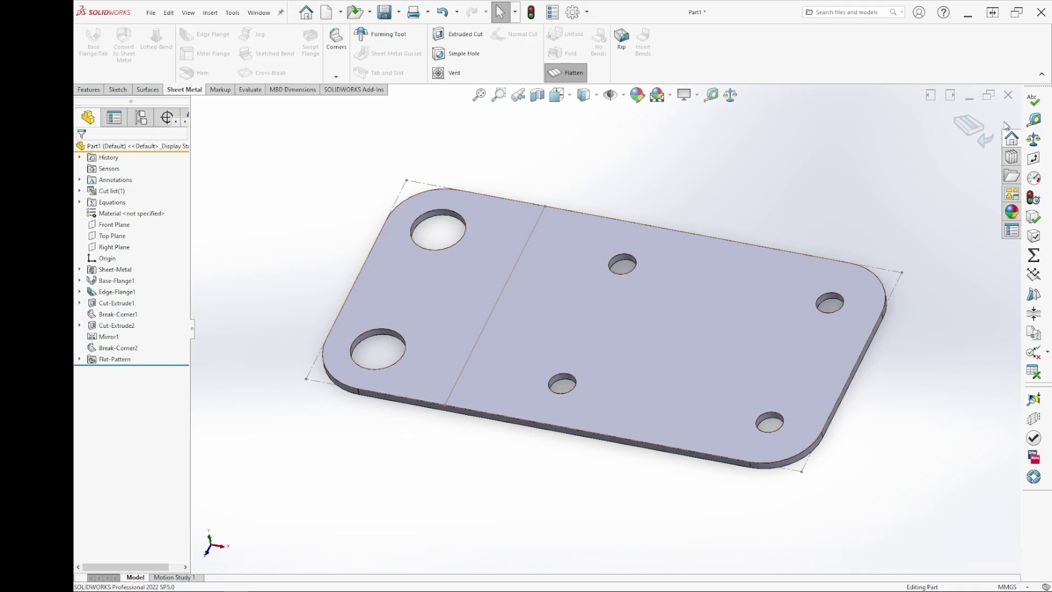
# Measure the bend line's 68.7671 mm distance from the plate's end edge, then close Measure
pyautogui.click(1034, 120)
pyautogui.moveTo(859, 227); pyautogui.dragTo(681, 521)
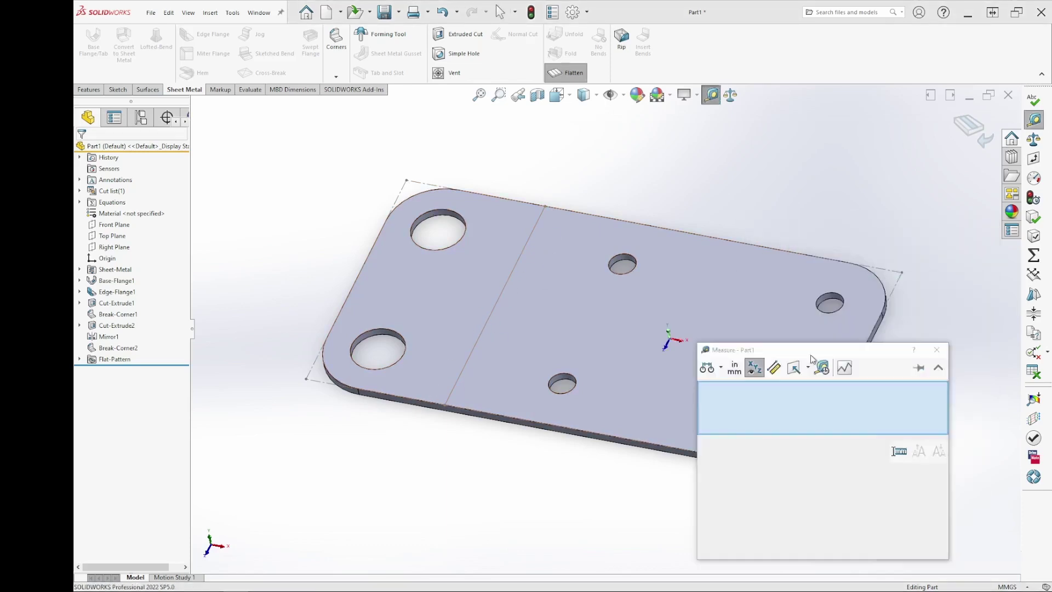
pyautogui.click(862, 336)
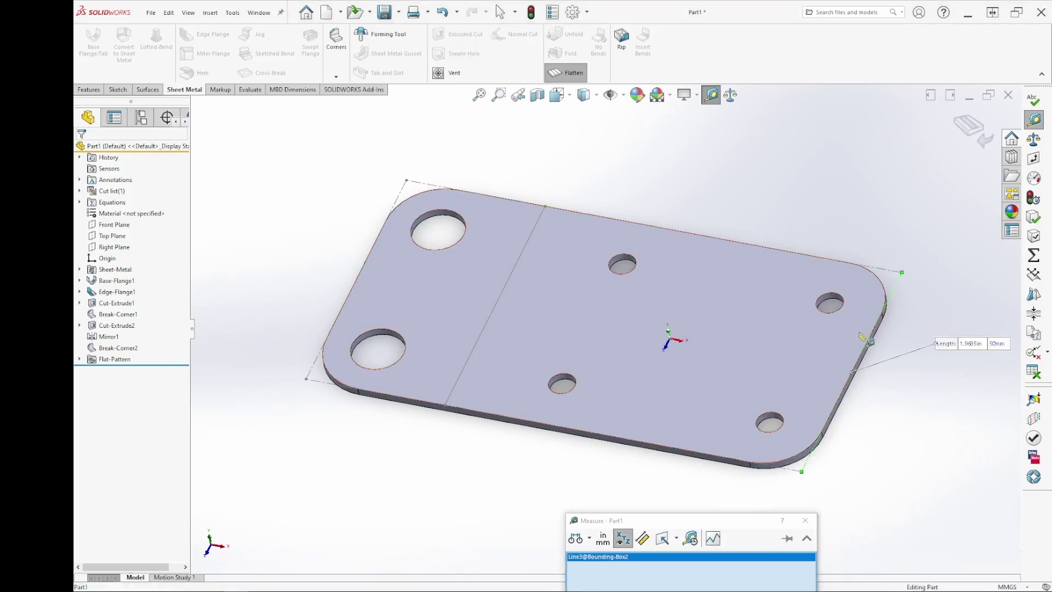
pyautogui.click(518, 260)
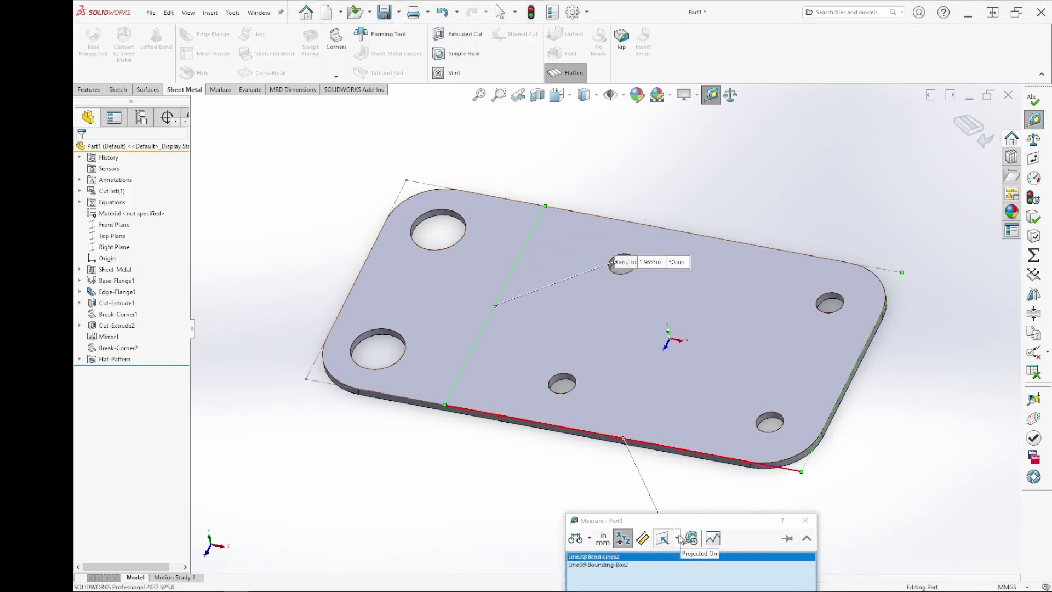
pyautogui.moveTo(683, 524)
pyautogui.mouseDown()
pyautogui.moveTo(294, 333)
pyautogui.moveTo(285, 315)
pyautogui.mouseUp()
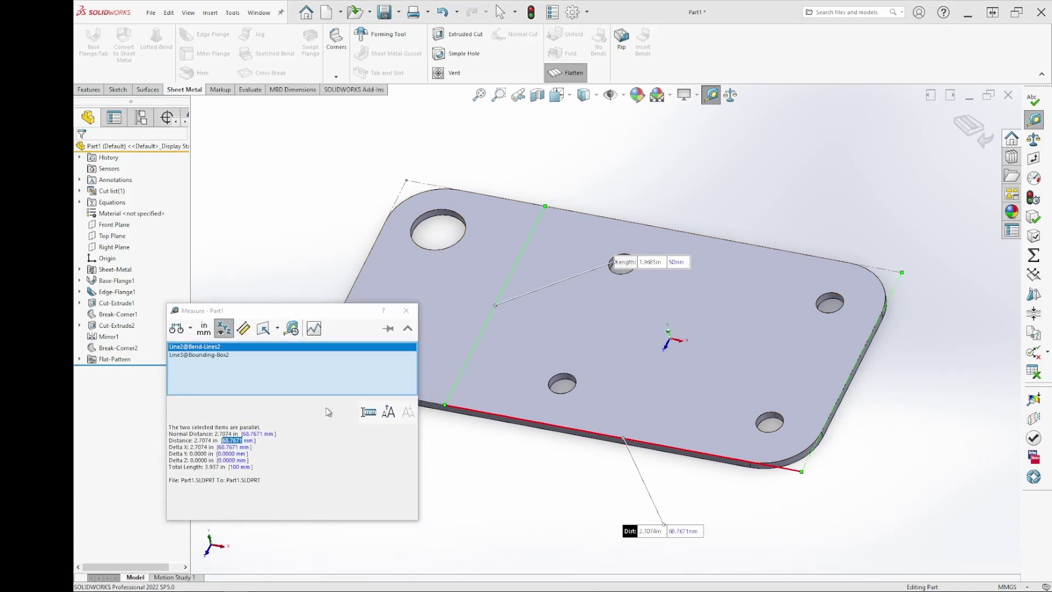
pyautogui.click(406, 310)
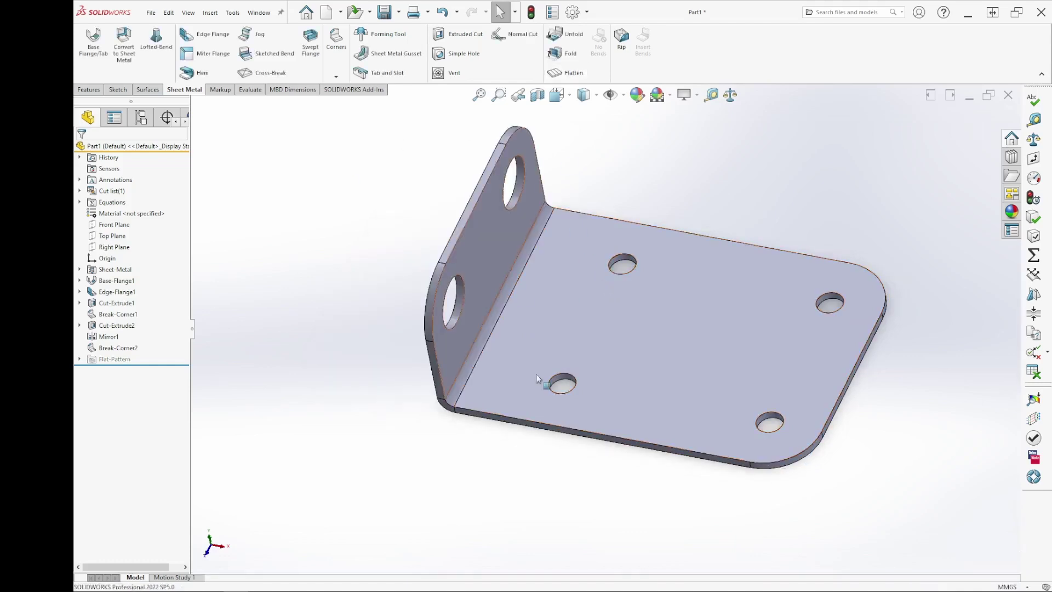
# Orbit the folded bracket to a lower frontal angle and zoom in near the bend
pyautogui.moveTo(548, 436); pyautogui.dragTo(534, 363, button='middle')
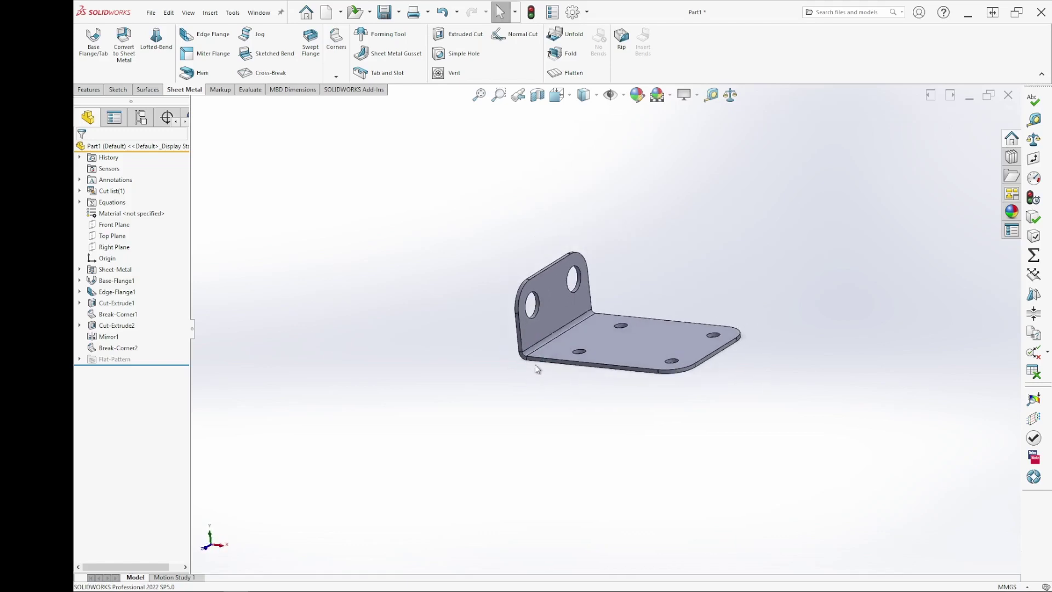
pyautogui.scroll(-5, 592, 337)
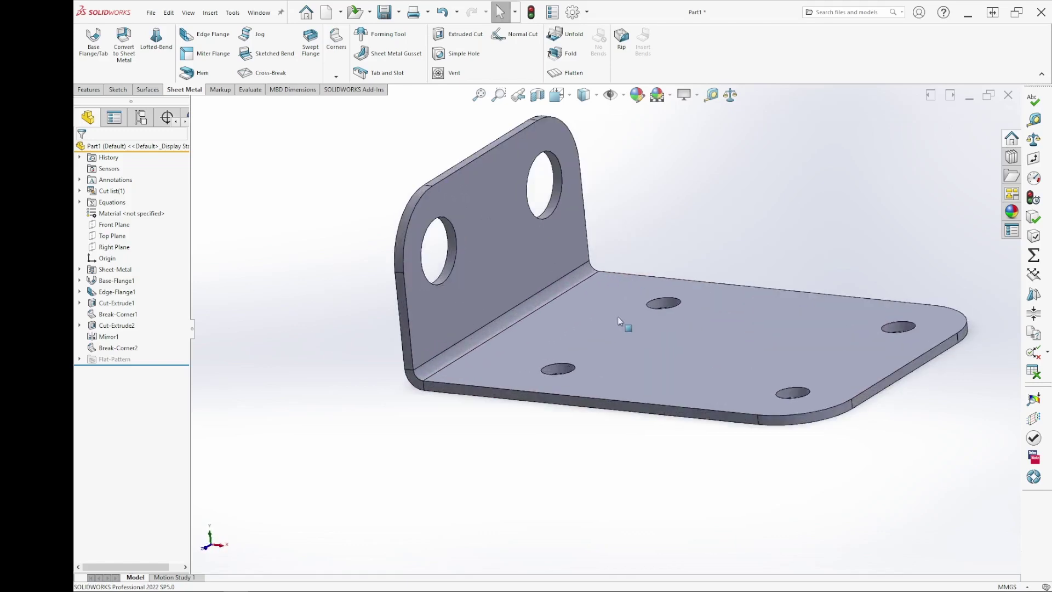
pyautogui.scroll(-3, 781, 230)
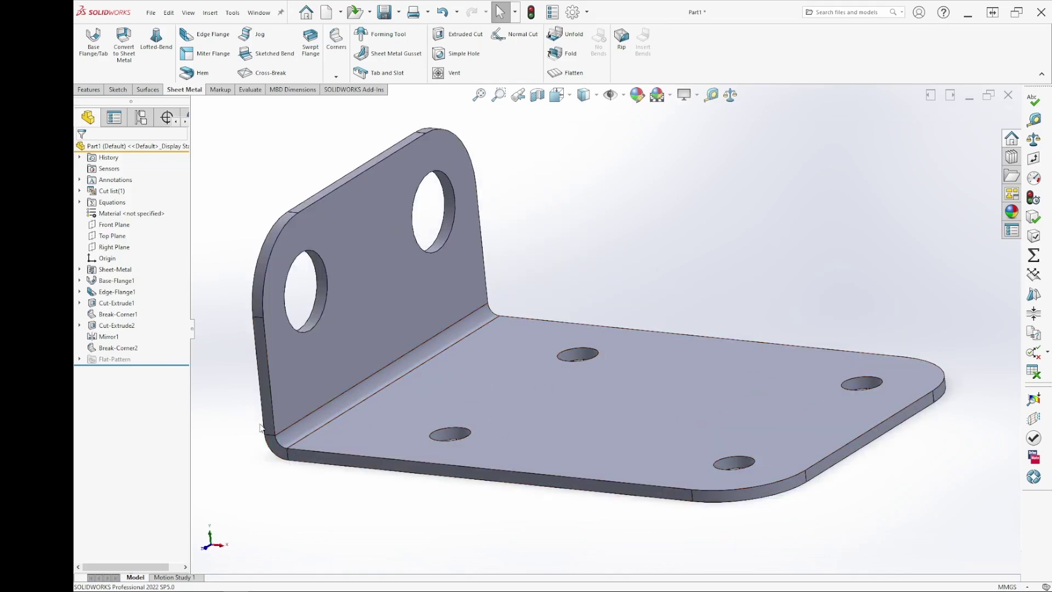
pyautogui.rightClick(96, 275)
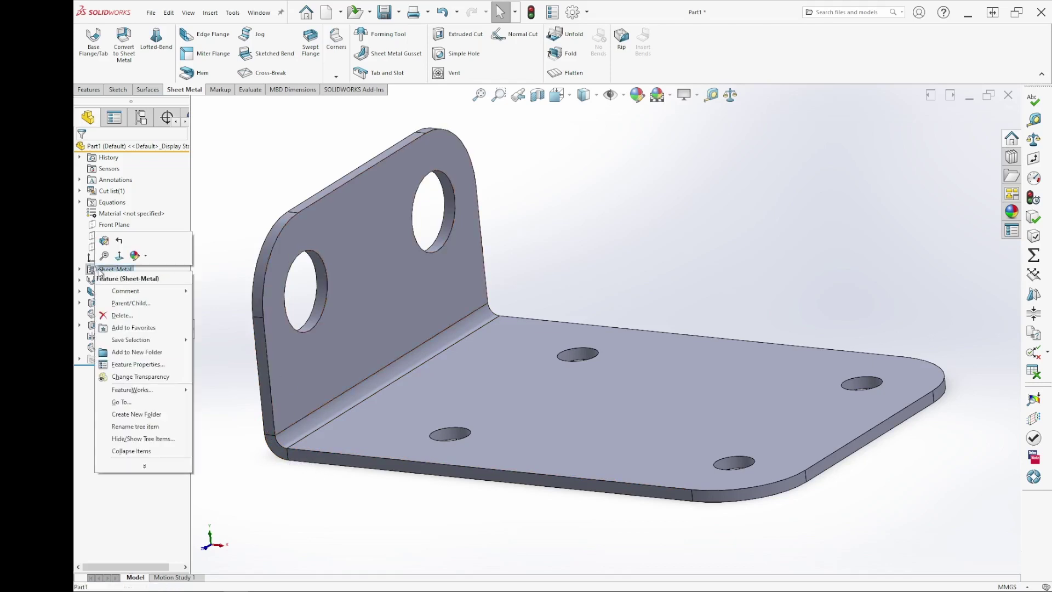
pyautogui.click(107, 249)
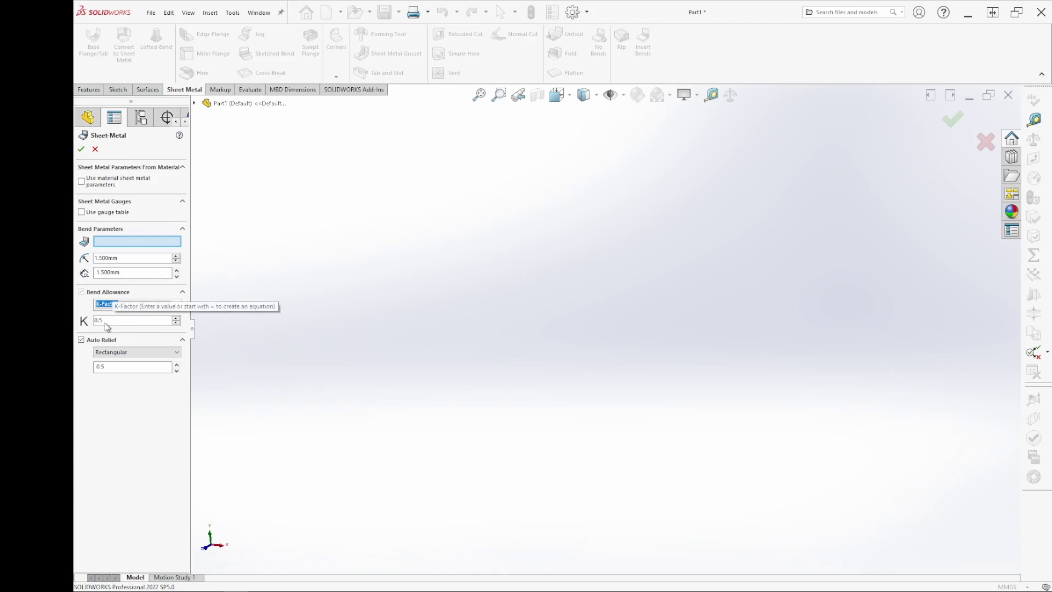
pyautogui.click(84, 152)
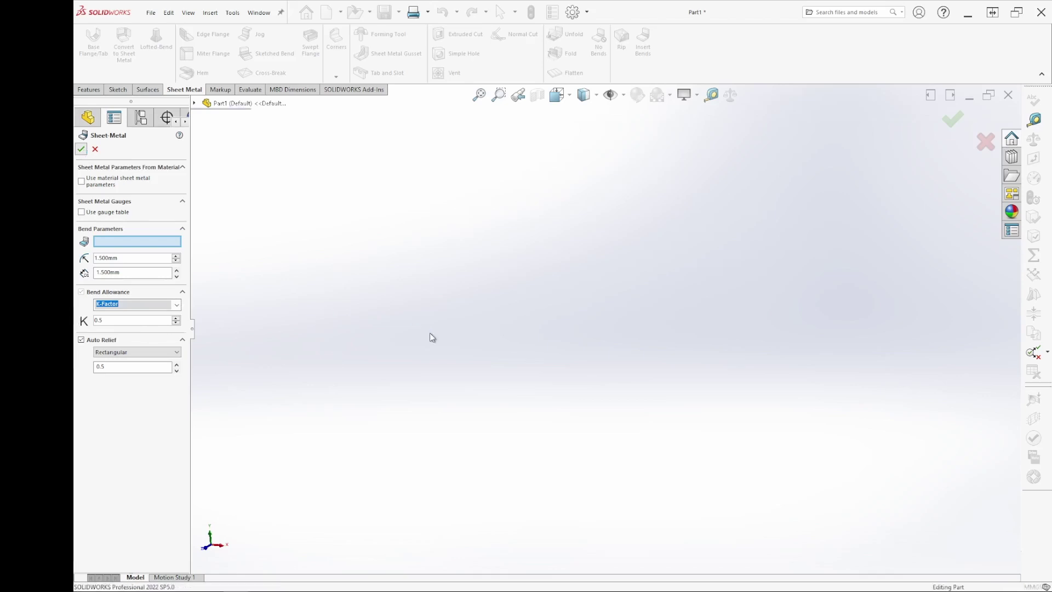
# Show the bracket in the Front view, zoomed in on its rounded 90° bend
pyautogui.scroll(-3, 311, 452)
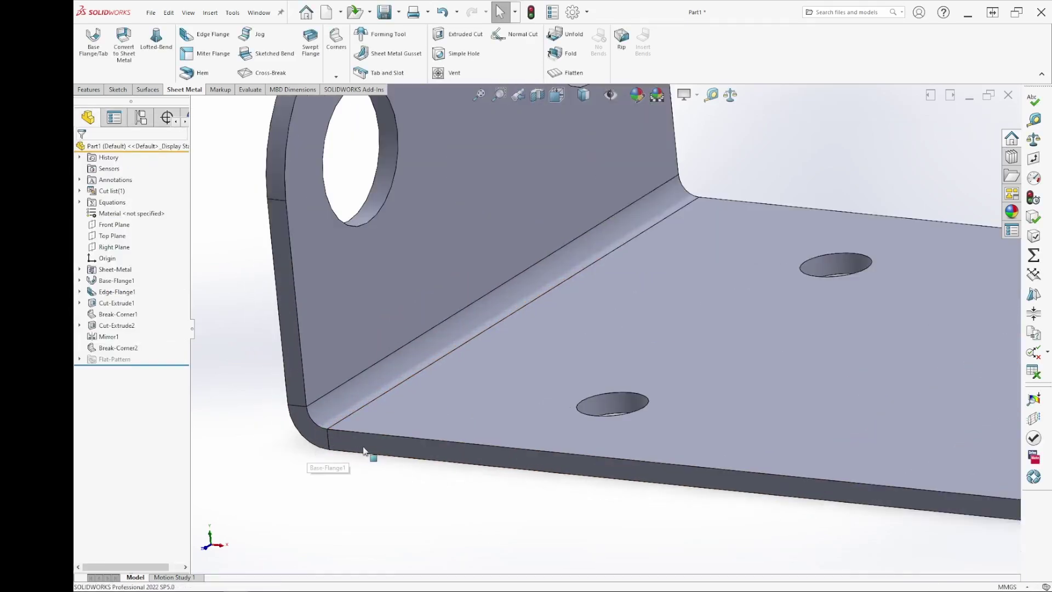
pyautogui.moveTo(363, 453); pyautogui.dragTo(415, 422, button='middle')
pyautogui.press('space')
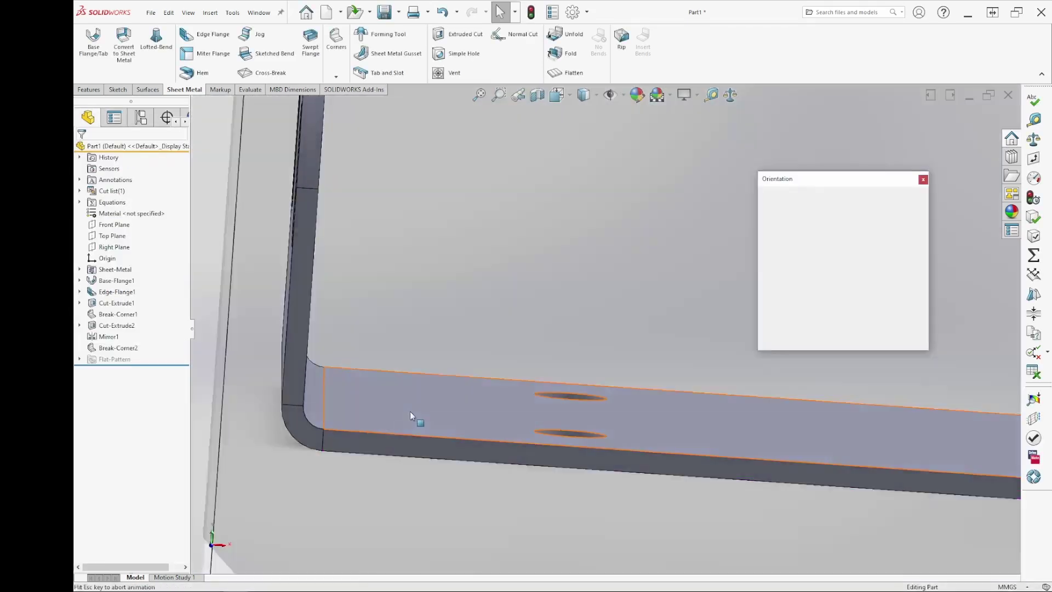
pyautogui.click(439, 452)
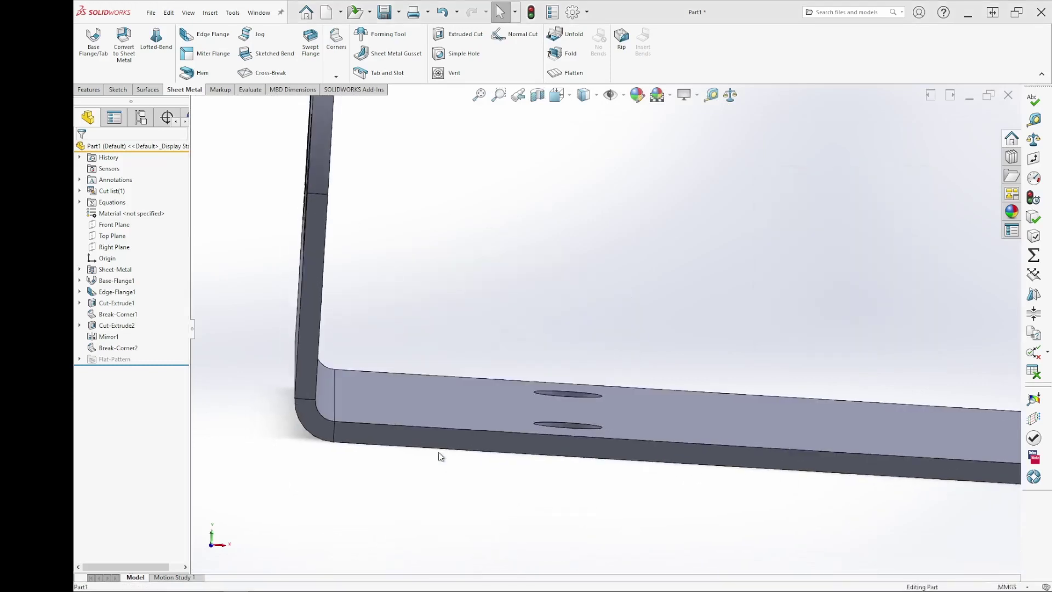
pyautogui.scroll(-2, 387, 406)
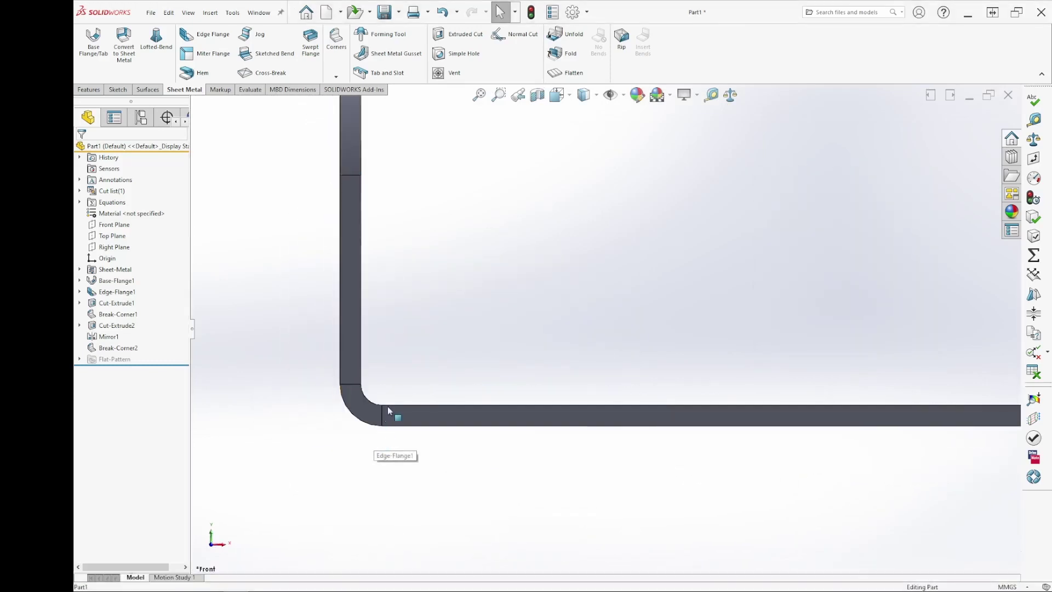
pyautogui.scroll(-2, 387, 406)
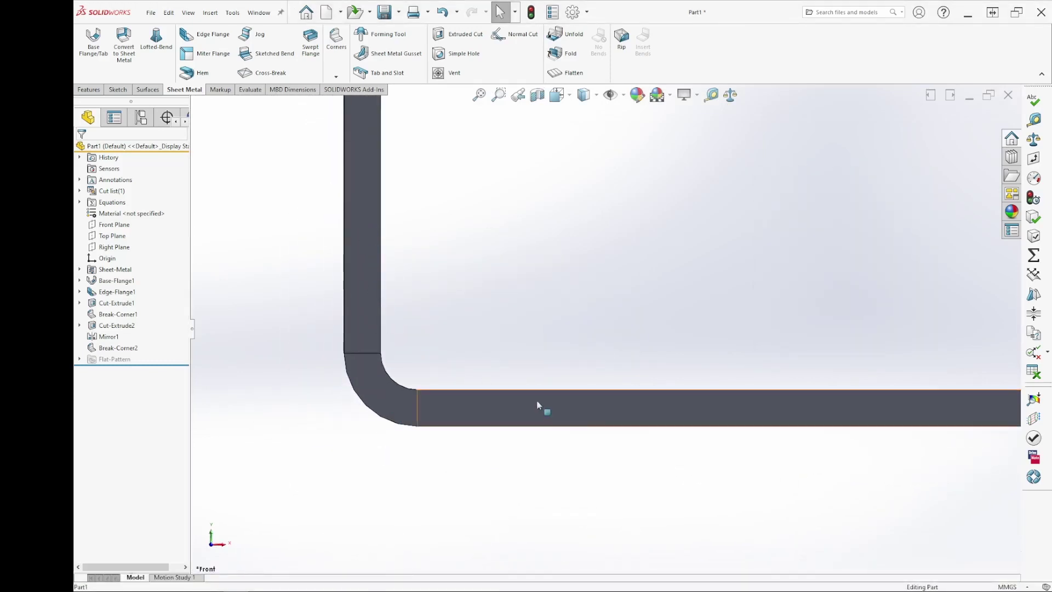
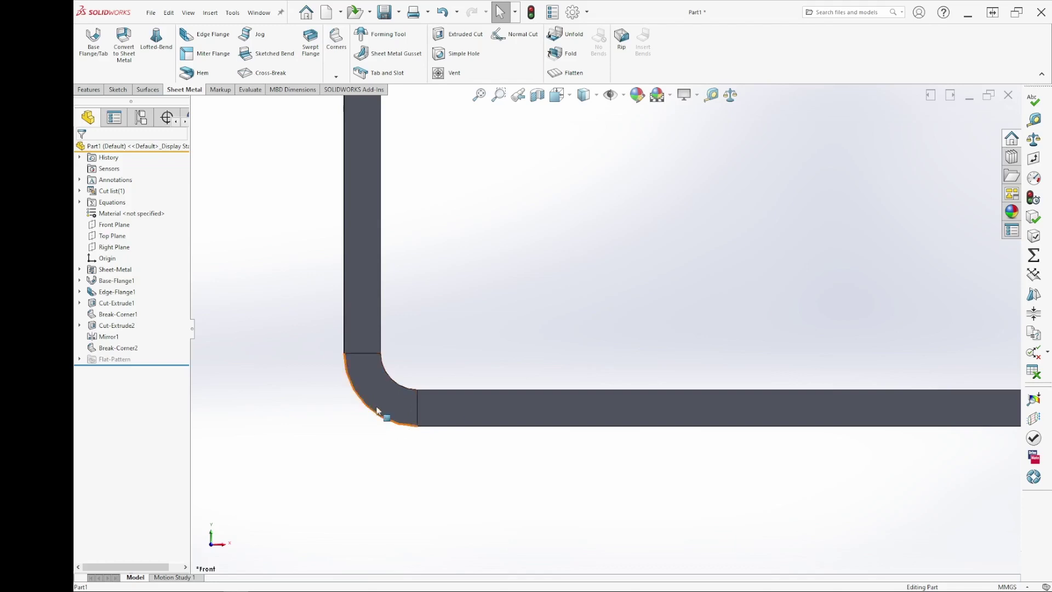
# Measure the inner bend arc, reading a 1.5 mm radius and 90° angle
pyautogui.click(1034, 119)
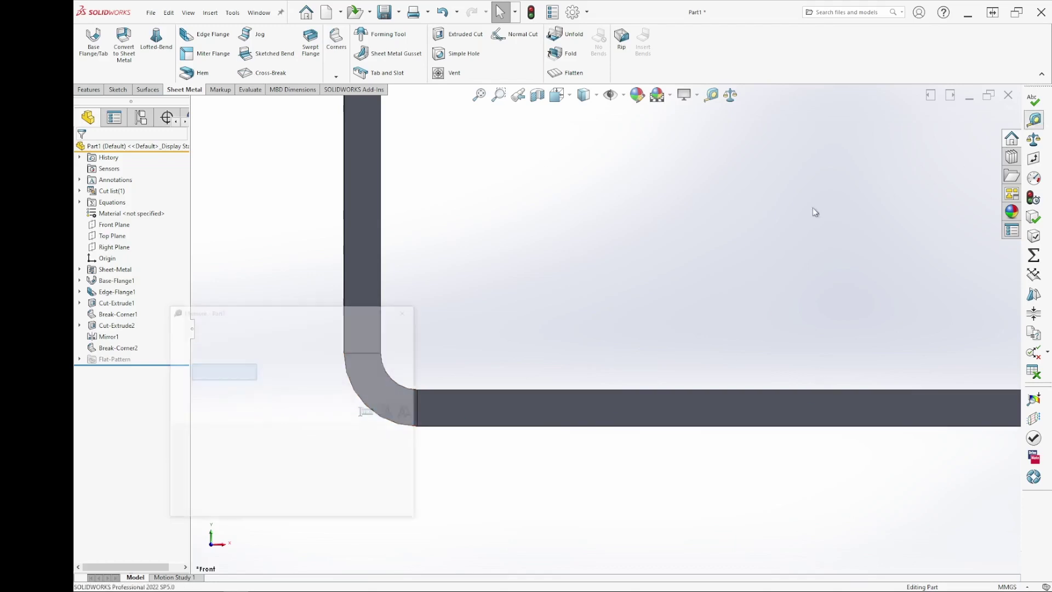
pyautogui.moveTo(317, 310); pyautogui.dragTo(140, 207)
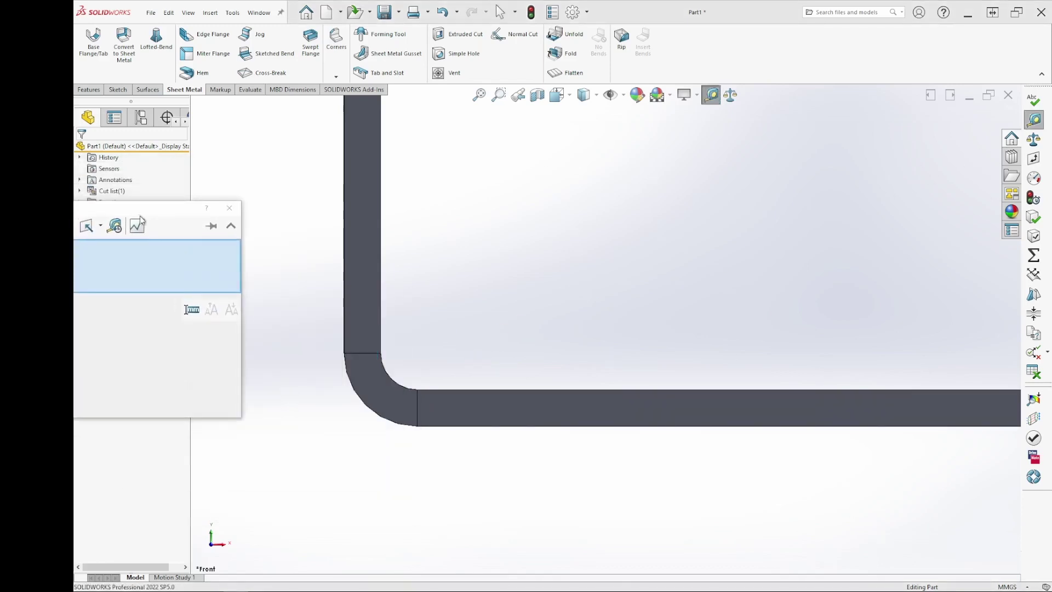
pyautogui.click(385, 370)
pyautogui.moveTo(186, 207); pyautogui.dragTo(755, 142)
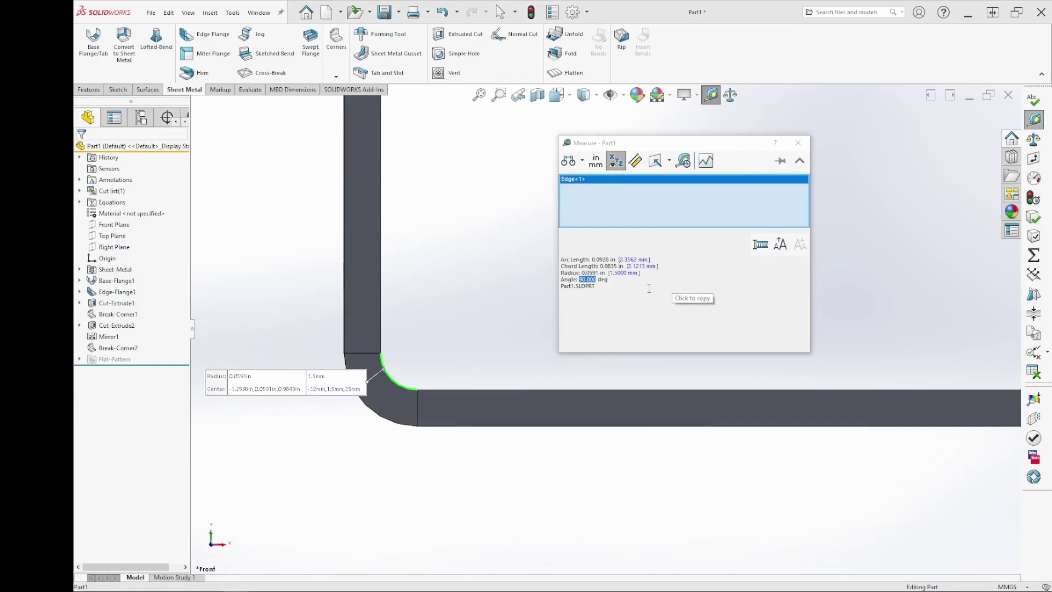
pyautogui.doubleClick(617, 272)
pyautogui.doubleClick(587, 279)
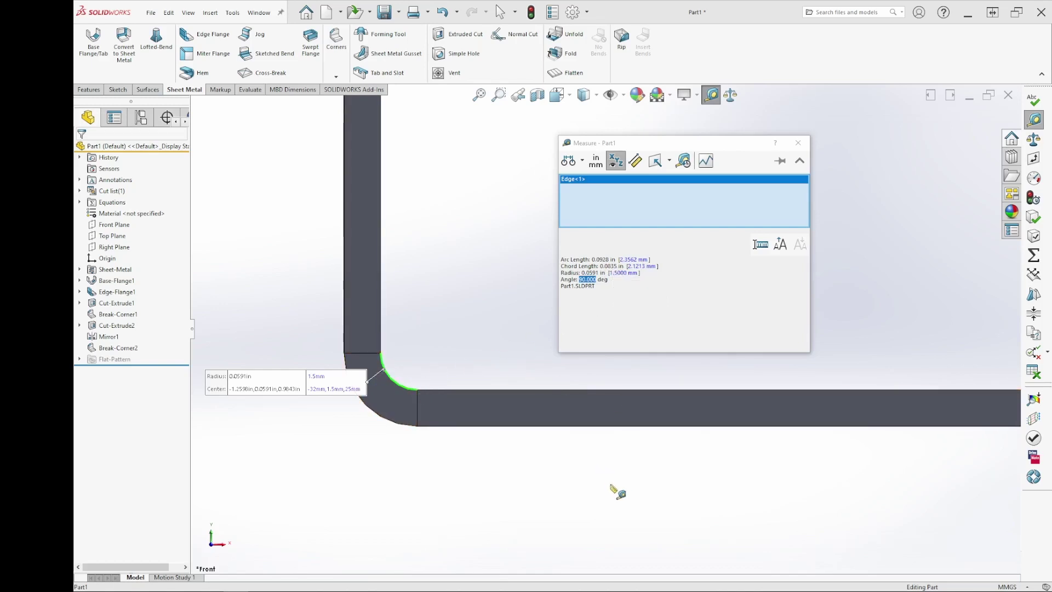
# Measure the outer bend arc, reading a 90° angle and 3 mm radius
pyautogui.click(617, 488)
pyautogui.click(401, 426)
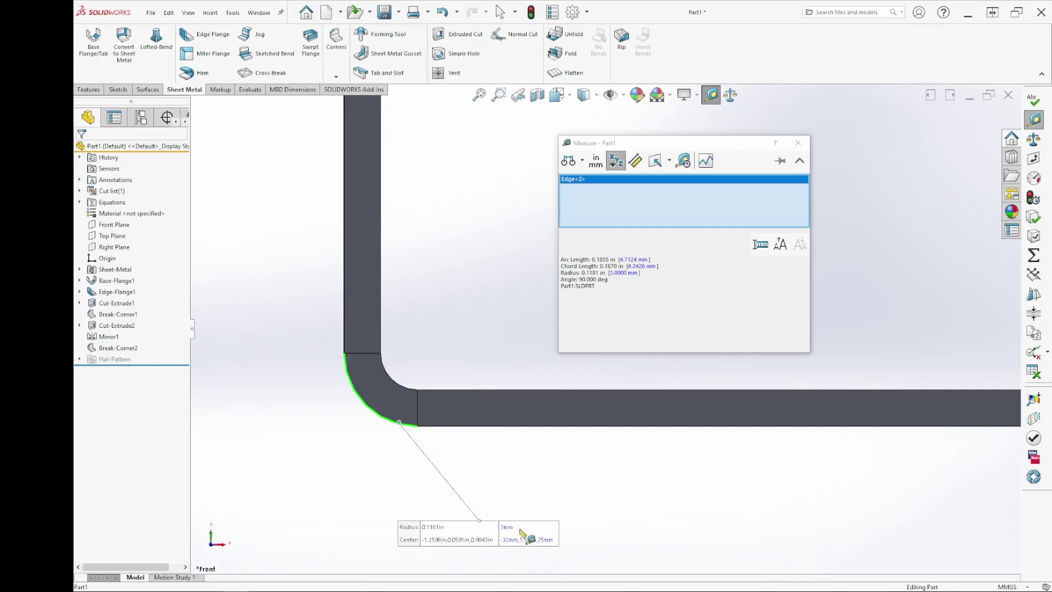
pyautogui.doubleClick(587, 279)
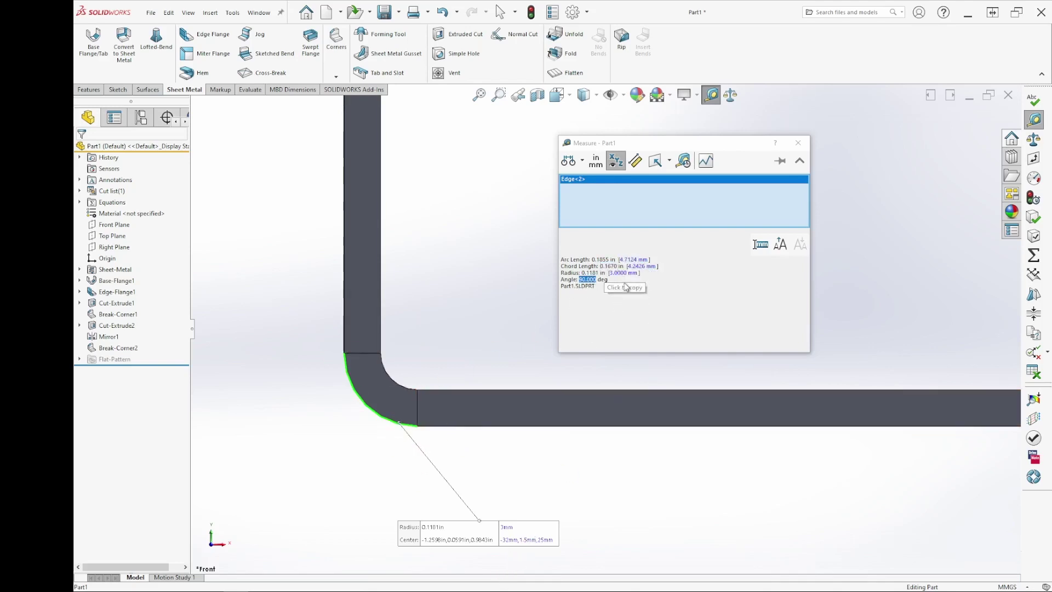
pyautogui.doubleClick(629, 273)
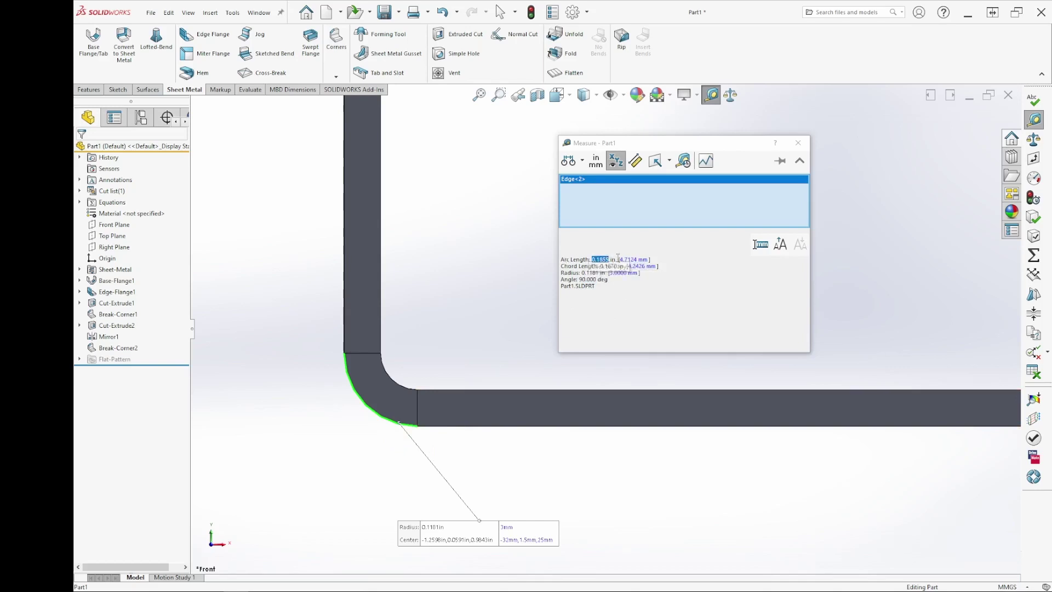
# Re-check the inner bend arc, close Measure and return to an isometric view
pyautogui.click(408, 373)
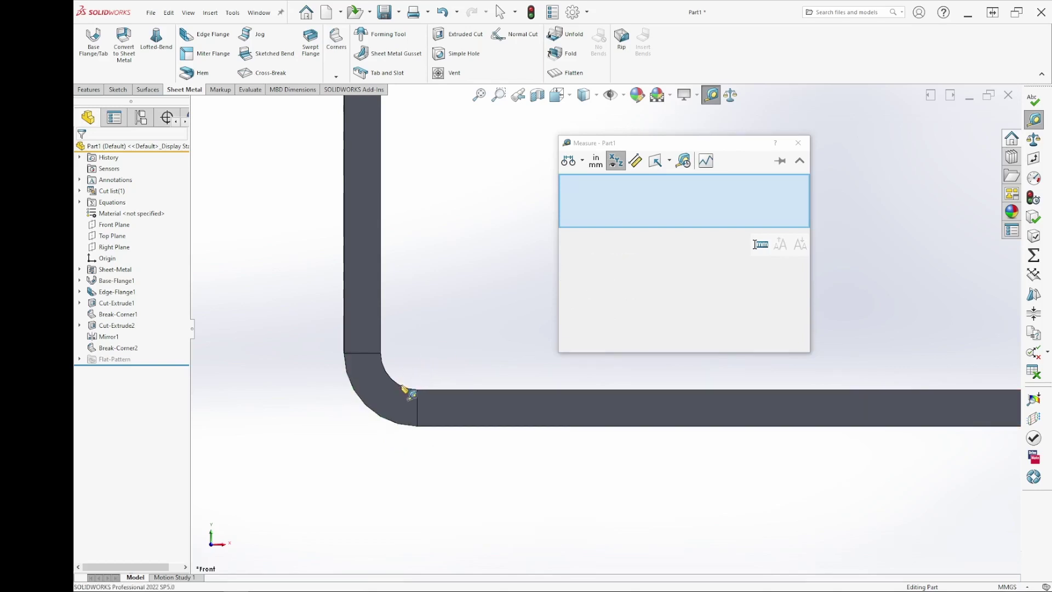
pyautogui.click(401, 386)
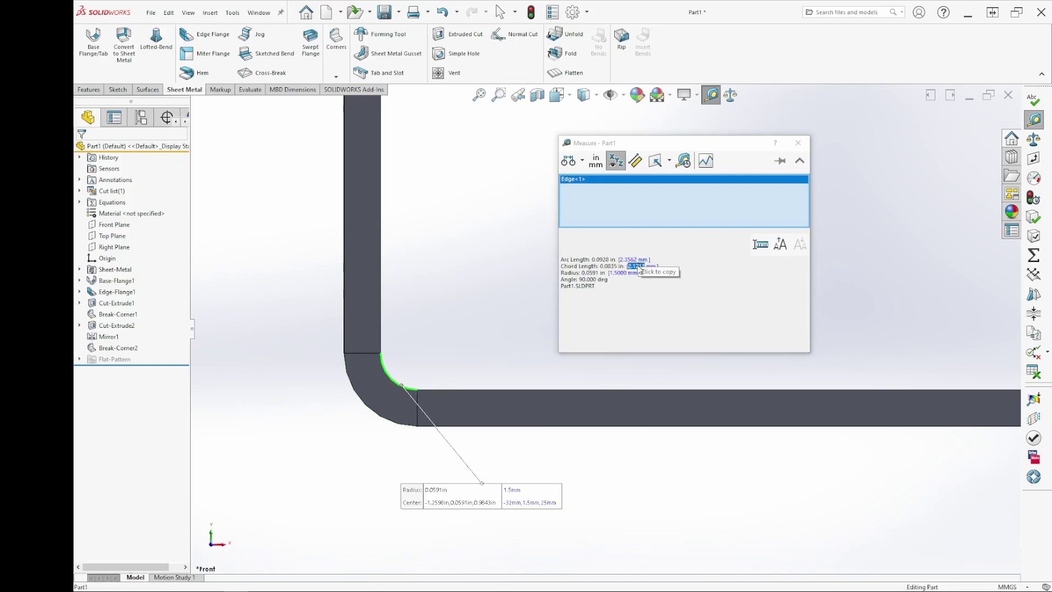
pyautogui.click(436, 379)
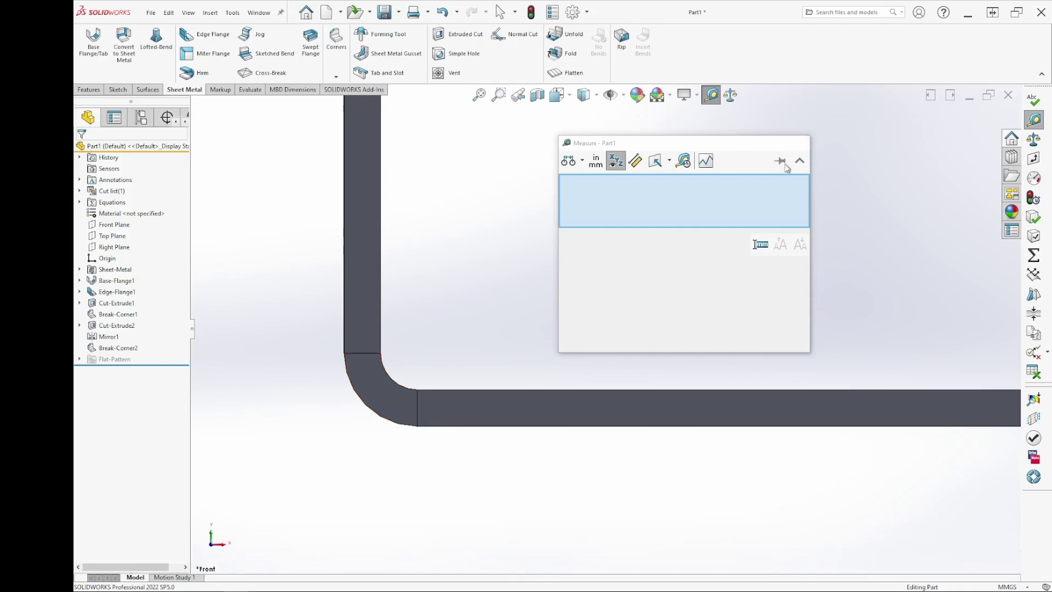
pyautogui.press('Escape')
pyautogui.hotkey('ctrl', '7')
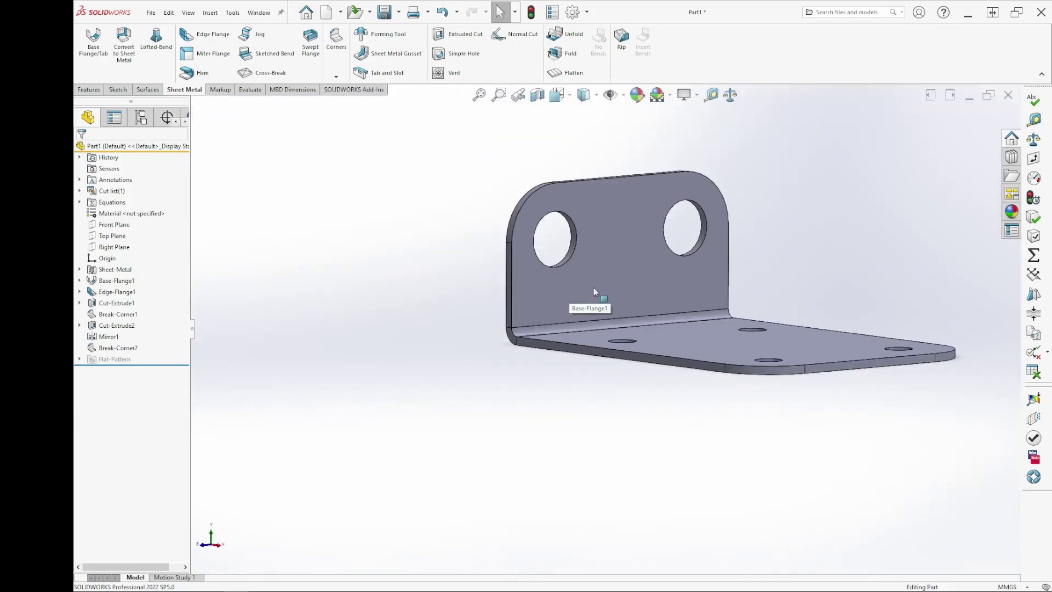
# Orbit and zoom the bracket to bring the base plate's front edge into view
pyautogui.moveTo(594, 292); pyautogui.dragTo(577, 376, button='middle')
pyautogui.scroll(3, 809, 274)
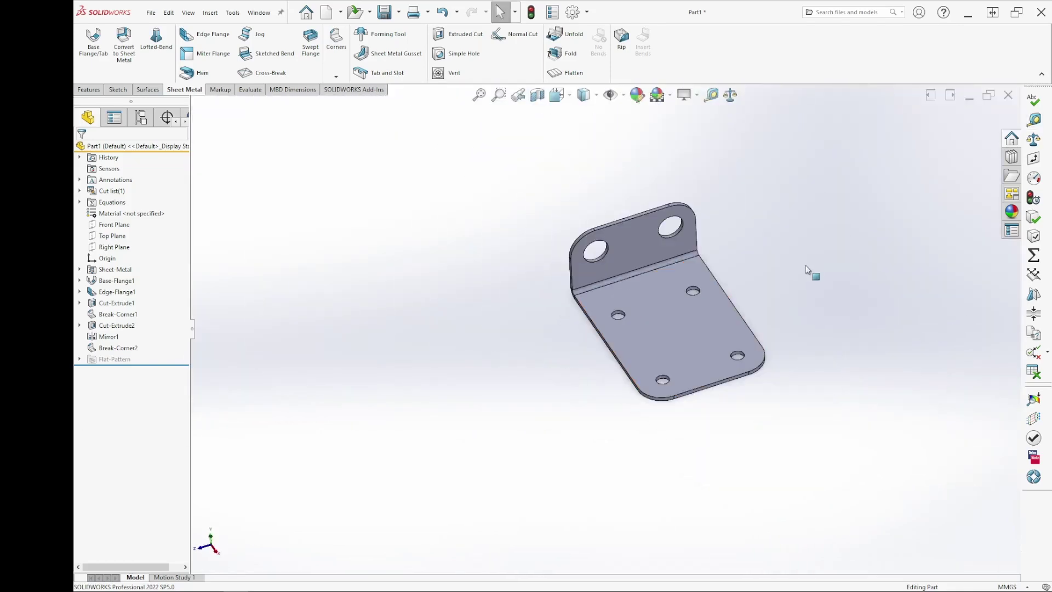
pyautogui.moveTo(810, 274)
pyautogui.mouseDown(button='middle')
pyautogui.moveTo(821, 220)
pyautogui.moveTo(807, 256)
pyautogui.mouseUp(button='middle')
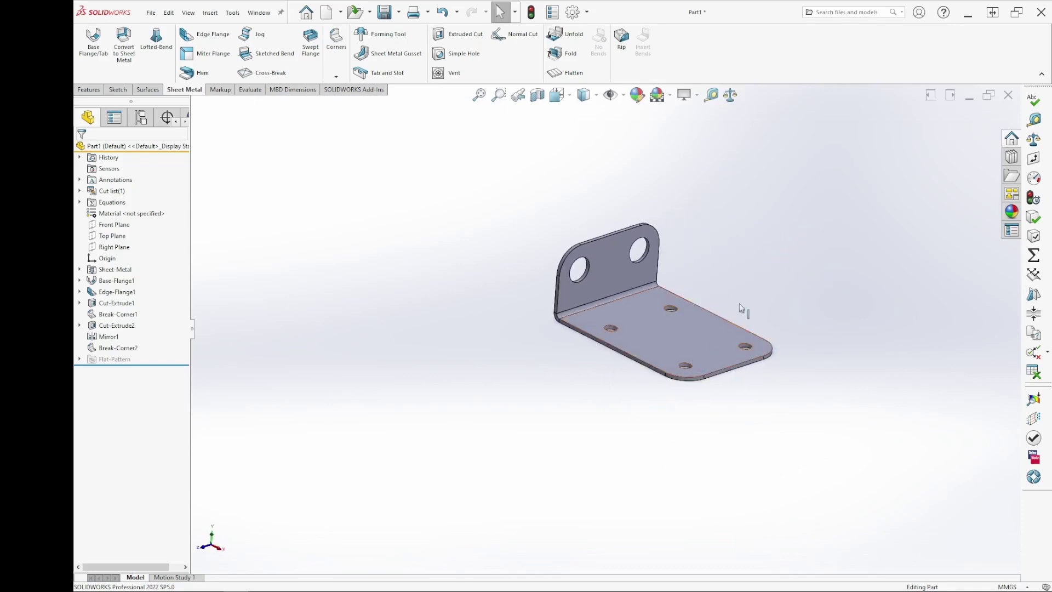
pyautogui.scroll(-2, 707, 227)
pyautogui.scroll(-2, 366, 310)
pyautogui.moveTo(365, 309); pyautogui.dragTo(709, 408, button='middle')
pyautogui.scroll(2, 756, 475)
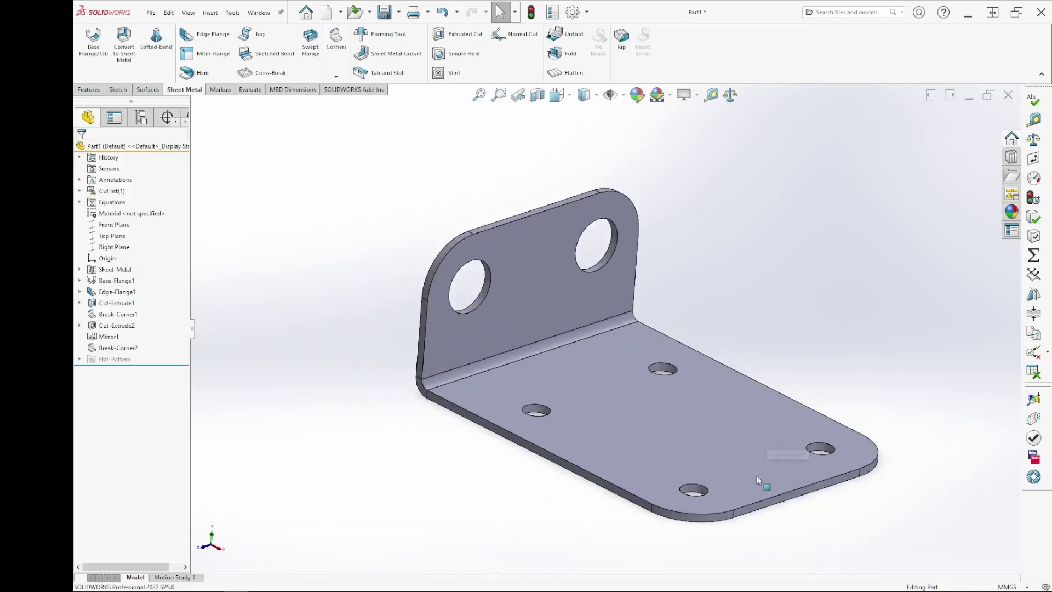
pyautogui.scroll(-3, 708, 473)
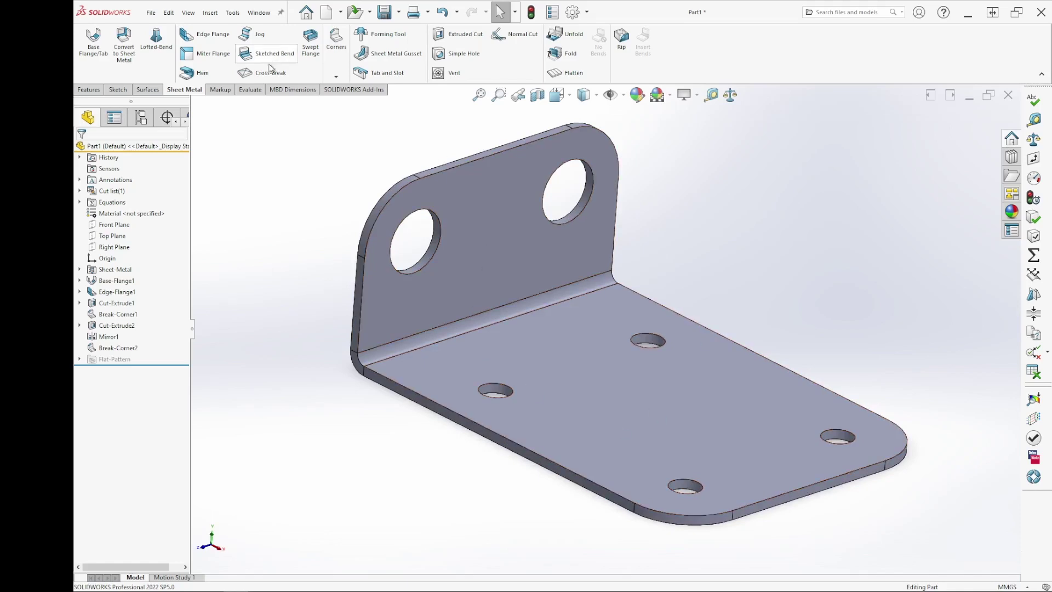
# Start an edge flange on the base plate's front edge and edit its profile
pyautogui.click(206, 44)
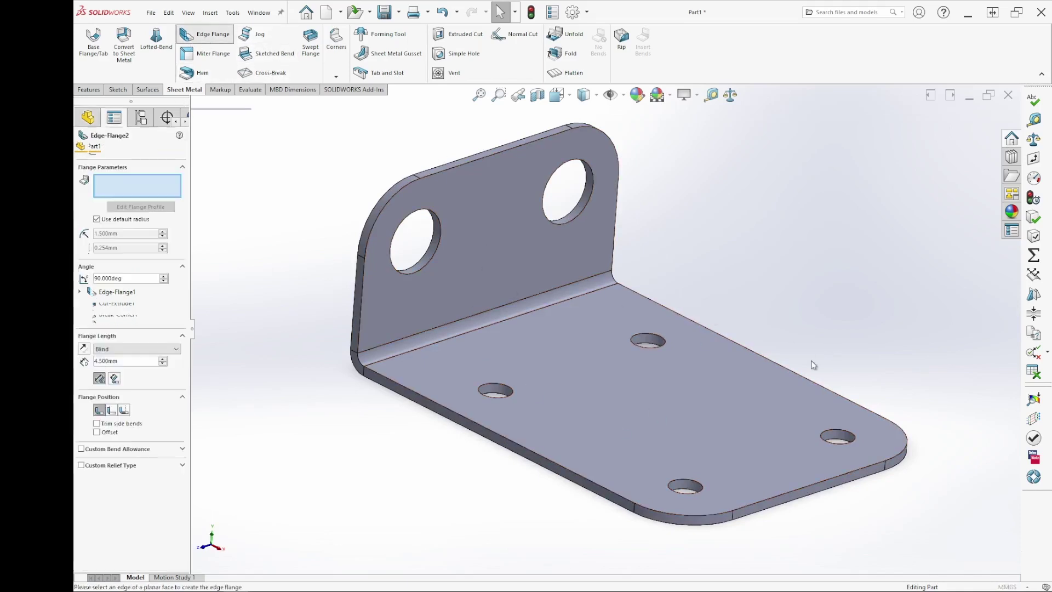
pyautogui.click(532, 471)
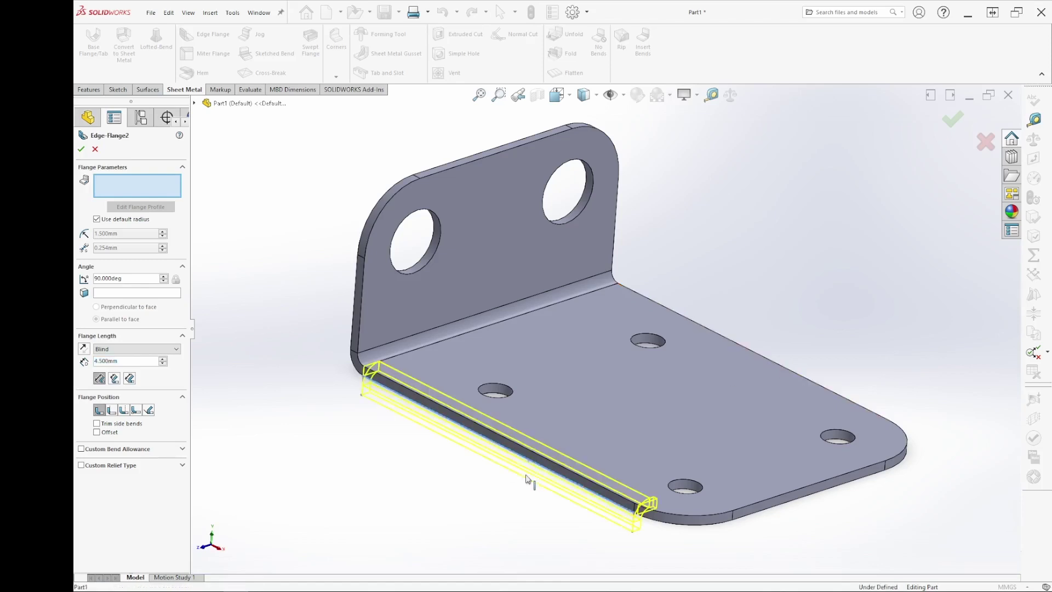
pyautogui.click(513, 510)
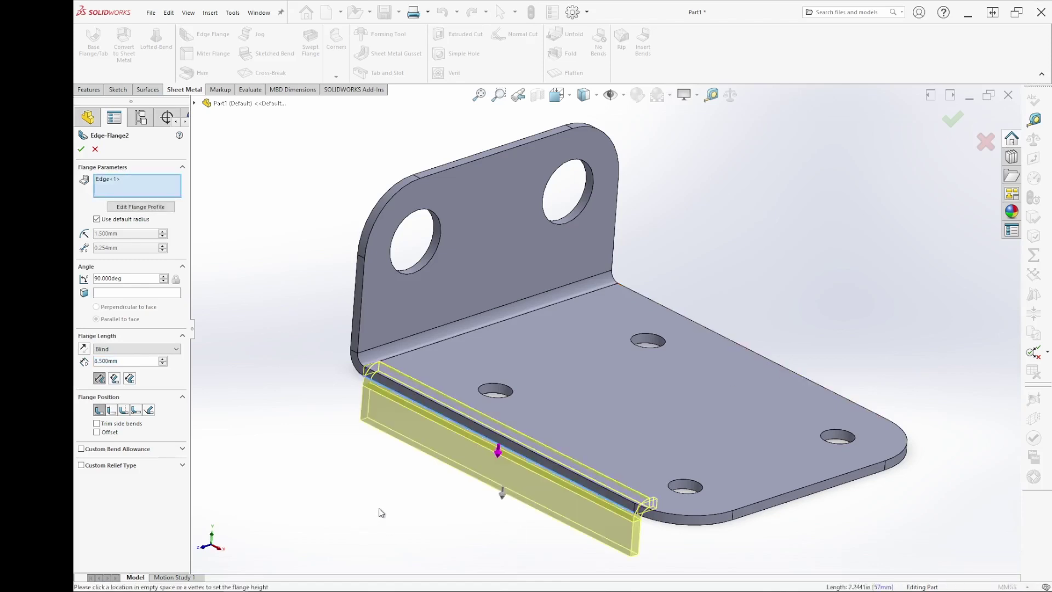
pyautogui.scroll(3, 404, 361)
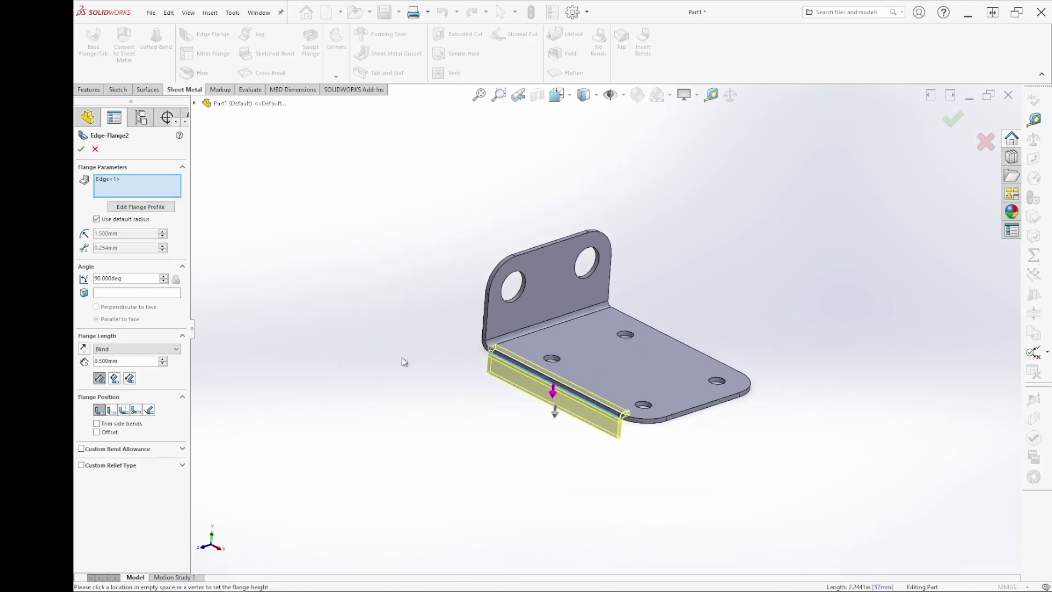
pyautogui.scroll(-3, 603, 414)
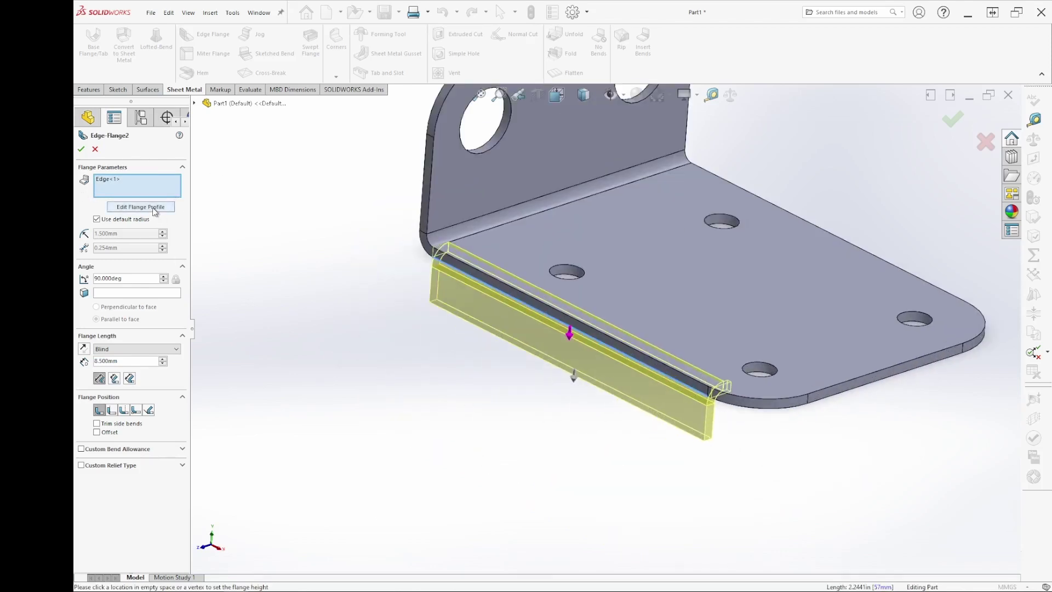
pyautogui.click(133, 208)
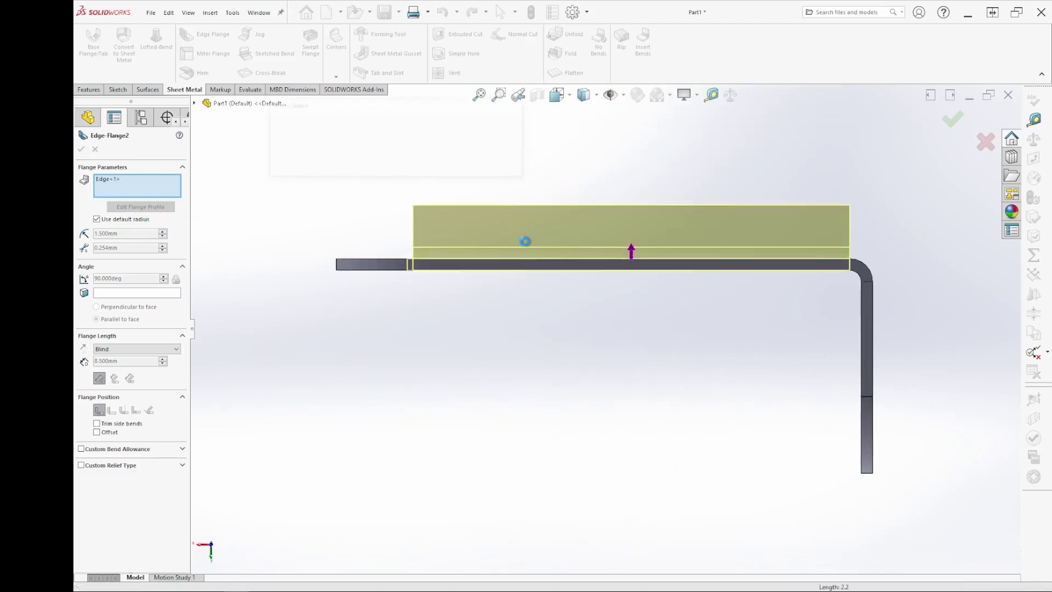
# Narrow the flange profile into a 20 mm wide tab
pyautogui.click(414, 226)
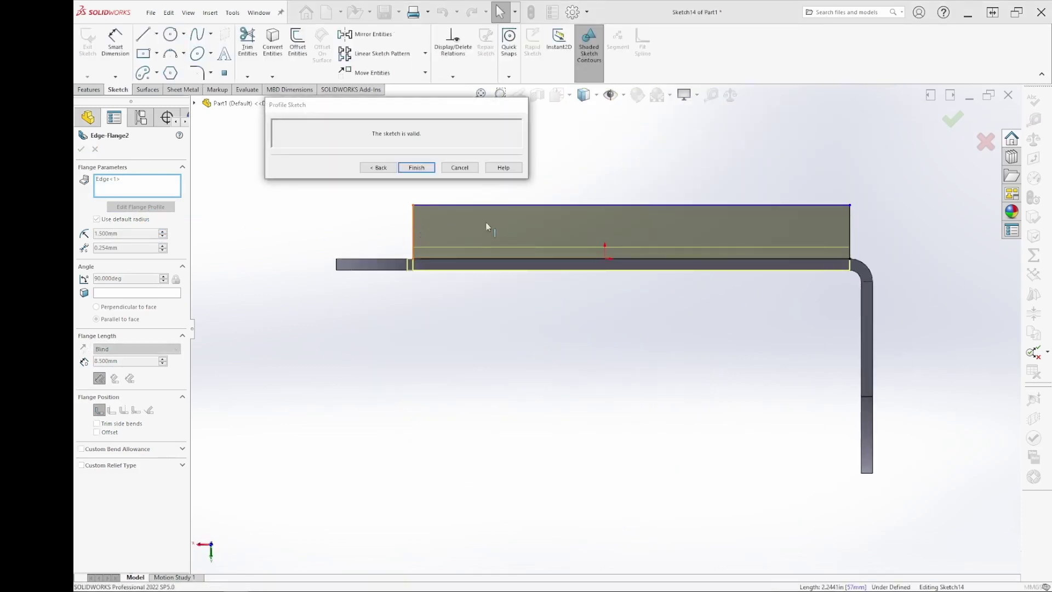
pyautogui.moveTo(560, 225); pyautogui.dragTo(558, 225)
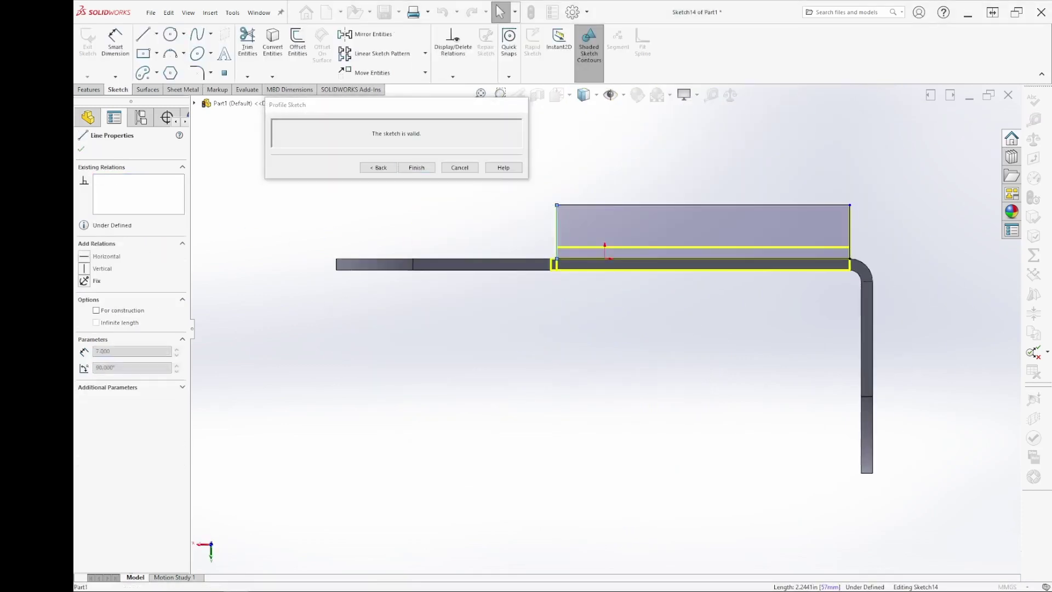
pyautogui.moveTo(852, 234); pyautogui.dragTo(678, 219)
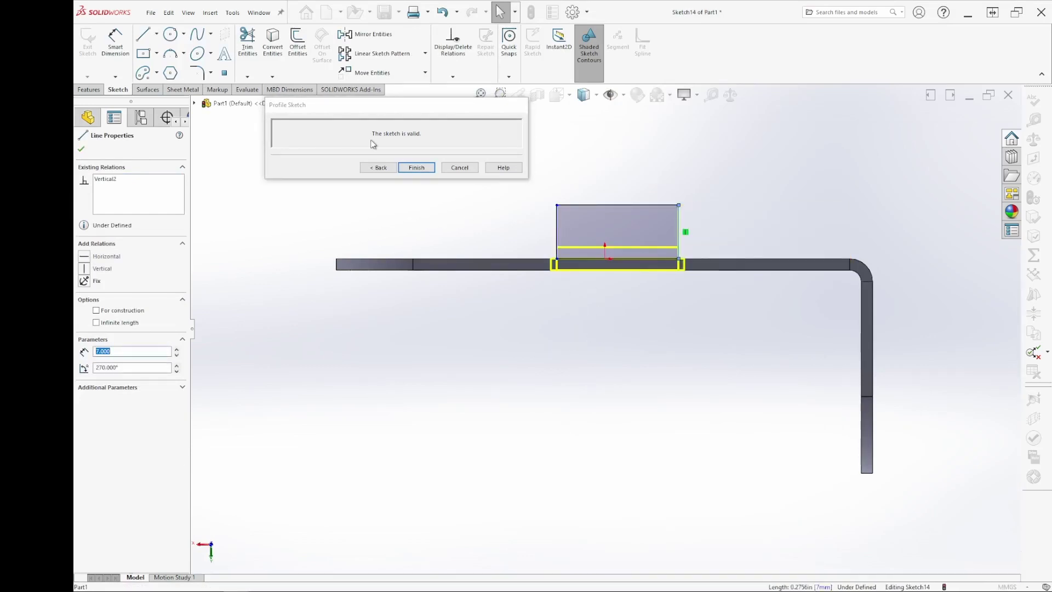
pyautogui.click(117, 40)
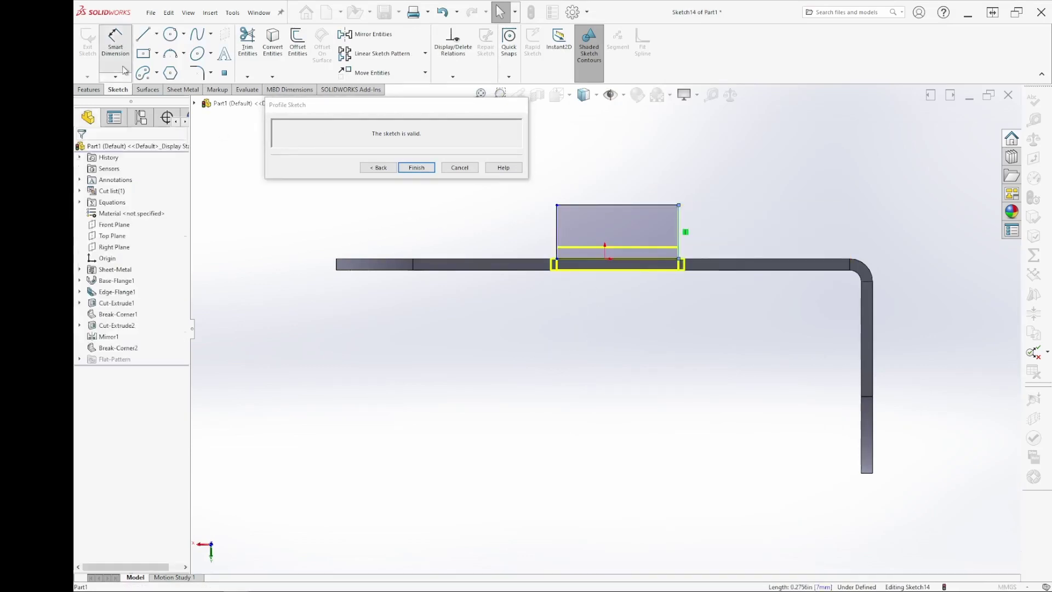
pyautogui.click(617, 206)
pyautogui.click(621, 179)
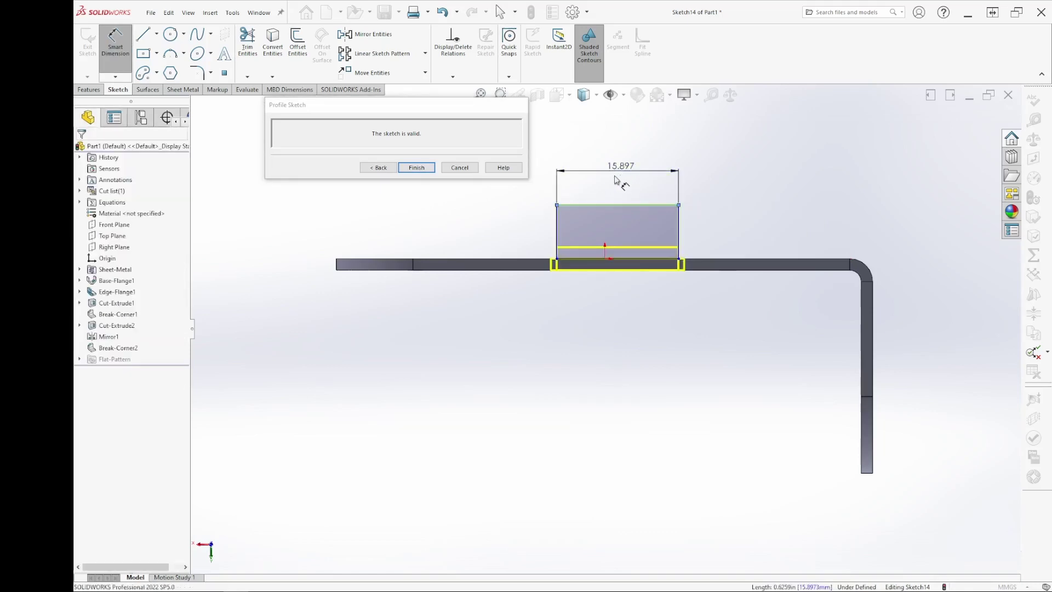
pyautogui.press('Return')
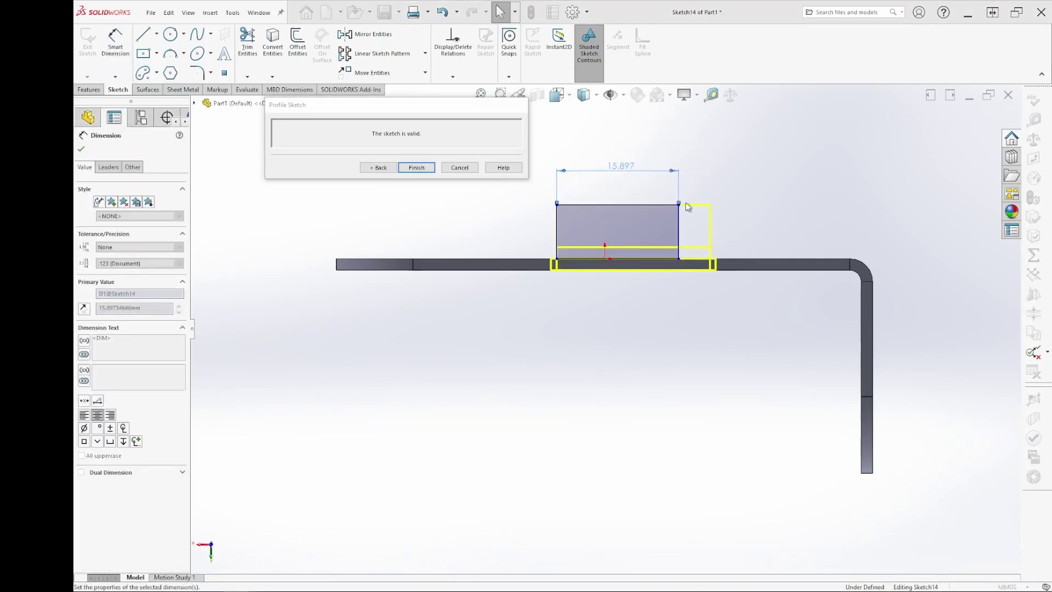
pyautogui.moveTo(680, 228); pyautogui.dragTo(711, 229)
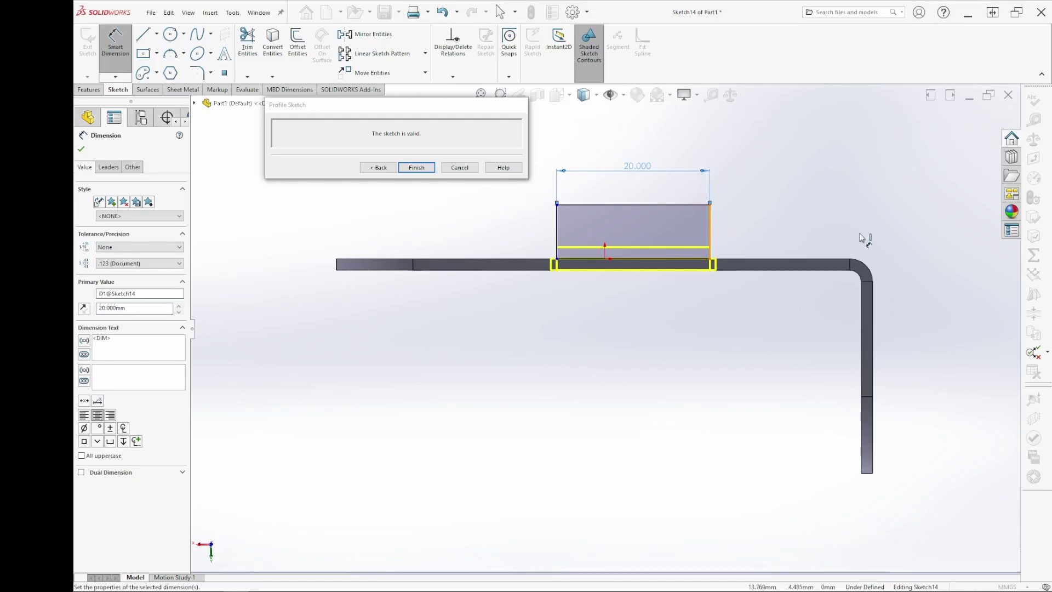
# Dimension the tab 25 mm from the vertical bent flange
pyautogui.click(872, 304)
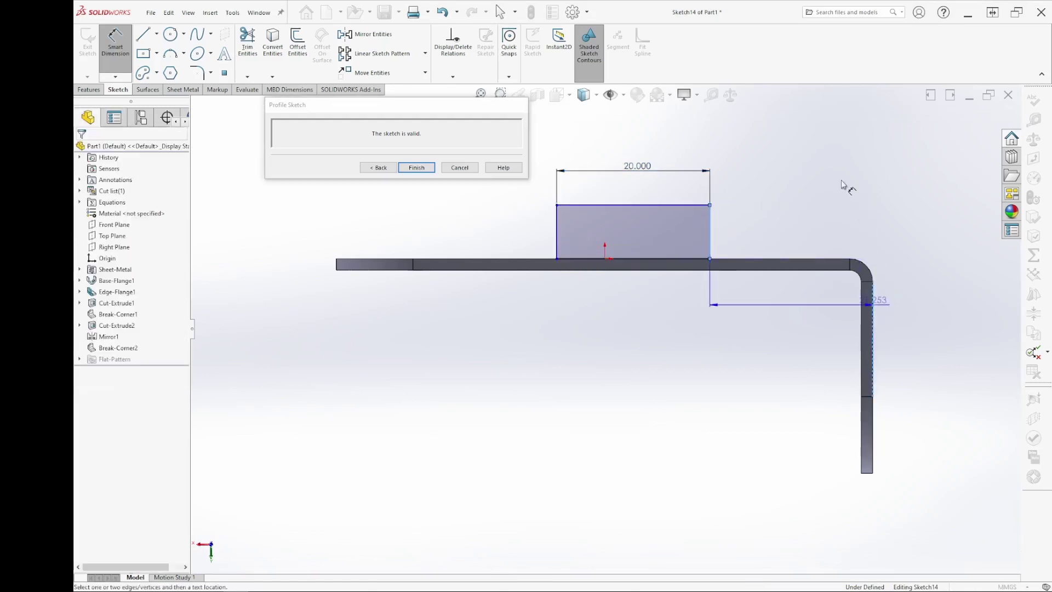
pyautogui.click(820, 178)
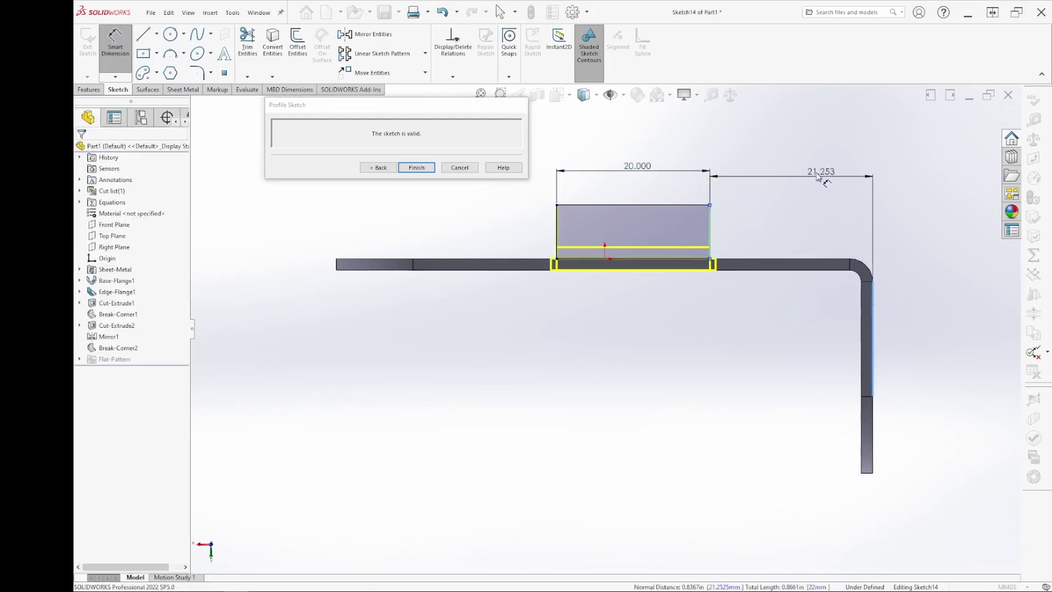
pyautogui.write('25')
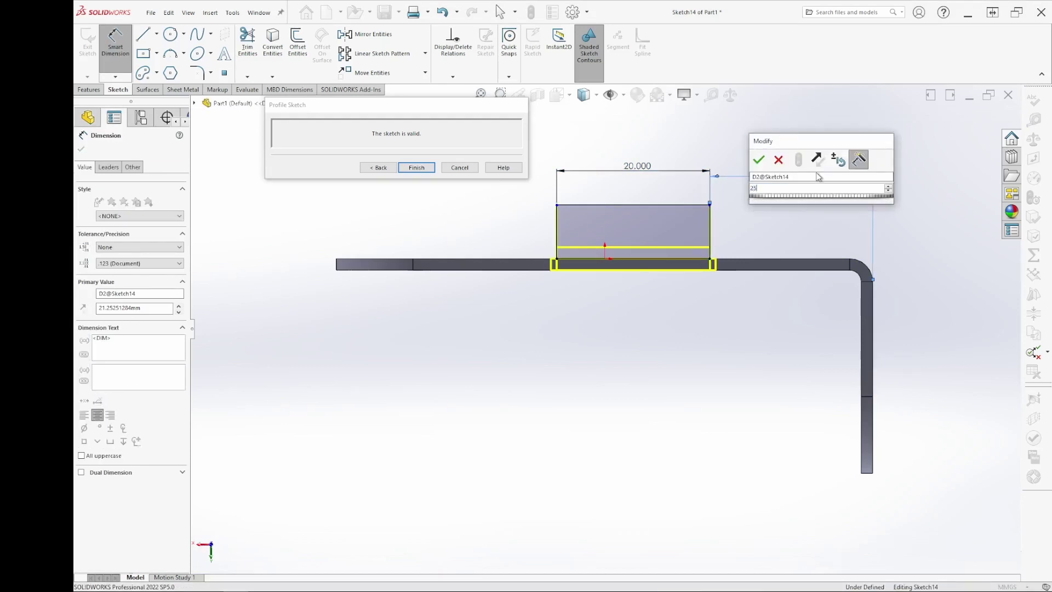
pyautogui.press('Return')
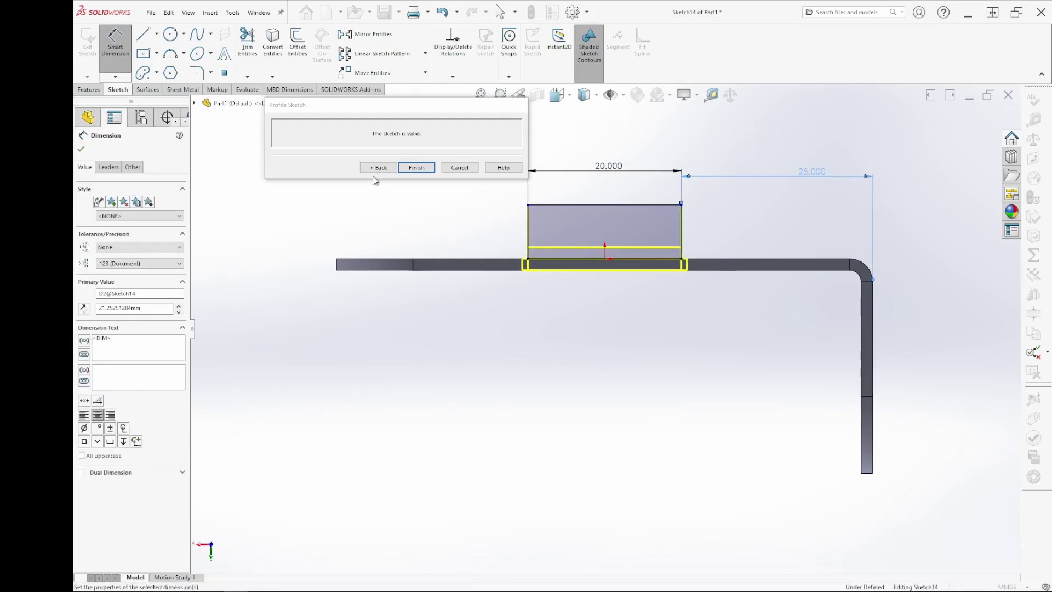
pyautogui.click(374, 167)
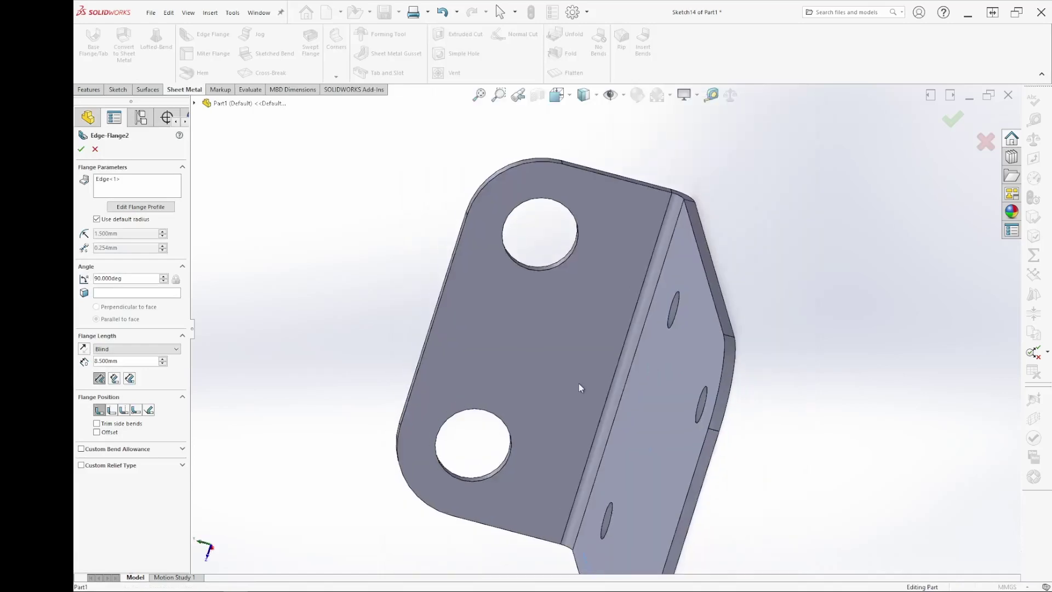
# Give Edge-Flange2 a 10 mm blind length and accept it
pyautogui.moveTo(621, 372)
pyautogui.mouseDown(button='middle')
pyautogui.moveTo(696, 362)
pyautogui.moveTo(650, 458)
pyautogui.moveTo(692, 472)
pyautogui.mouseUp(button='middle')
pyautogui.hotkey('ctrl', '7')
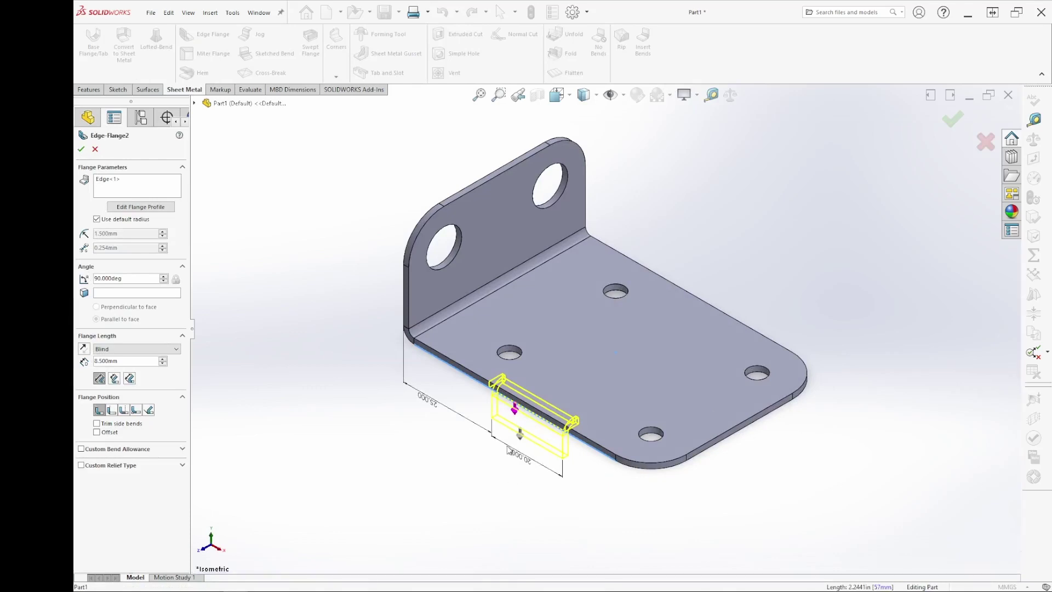
pyautogui.scroll(-5, 499, 452)
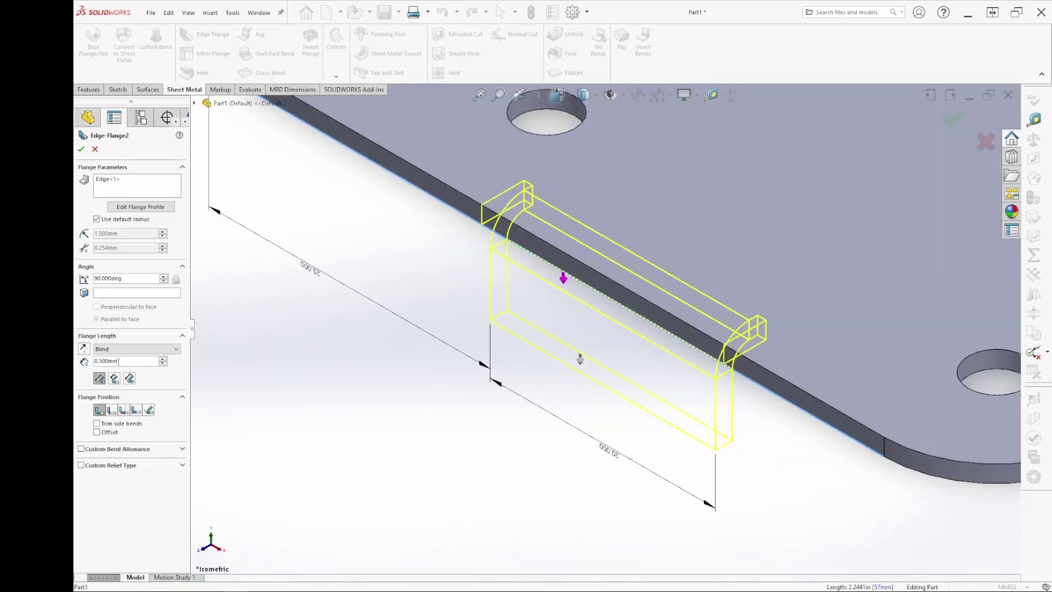
pyautogui.write('10')
pyautogui.press('Return')
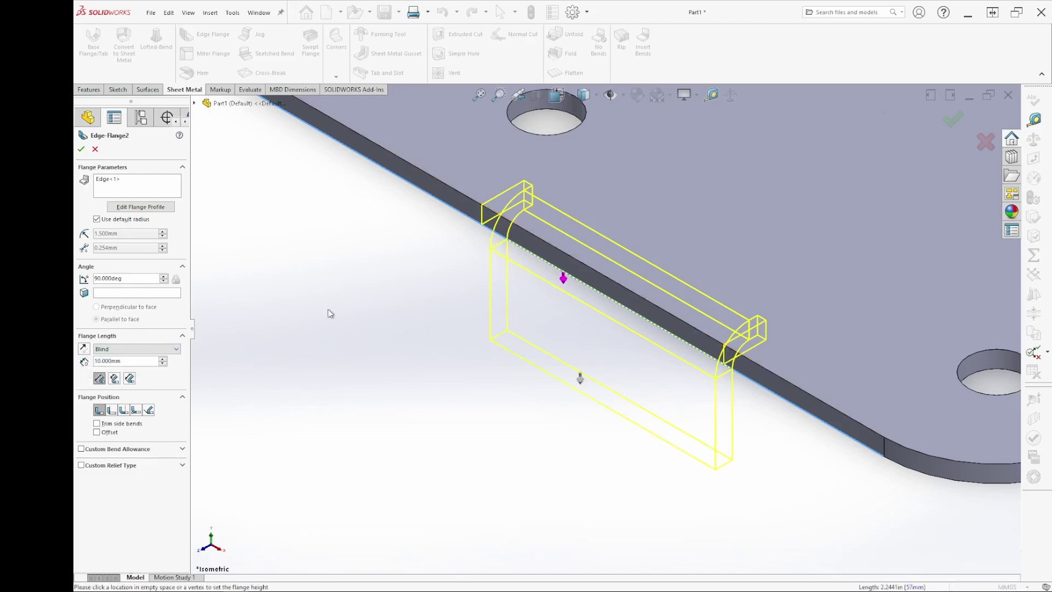
pyautogui.click(81, 148)
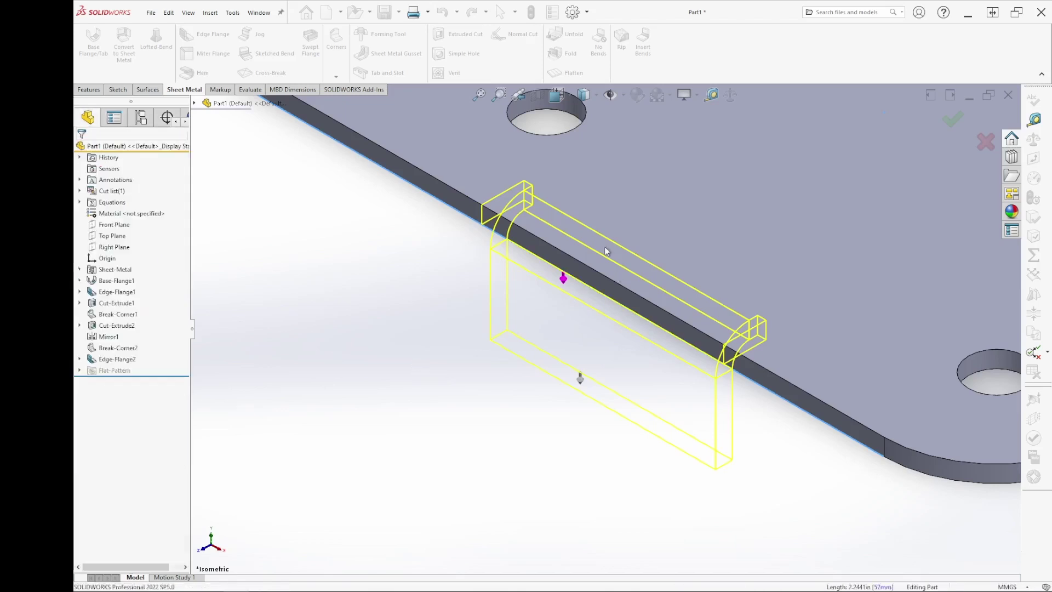
pyautogui.scroll(5, 627, 458)
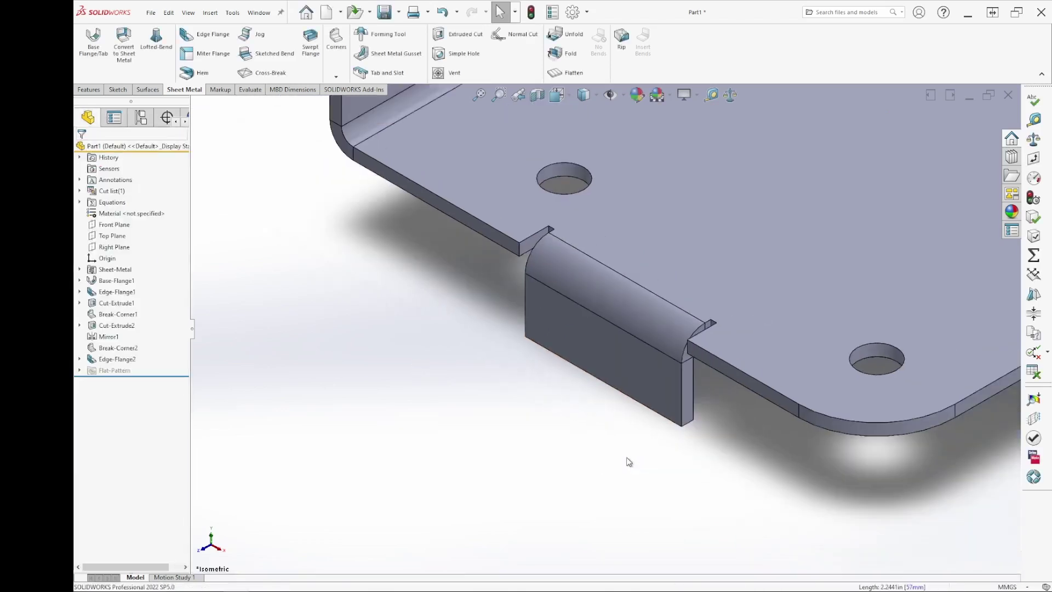
pyautogui.moveTo(575, 404)
pyautogui.mouseDown(button='middle')
pyautogui.moveTo(547, 437)
pyautogui.moveTo(628, 522)
pyautogui.mouseUp(button='middle')
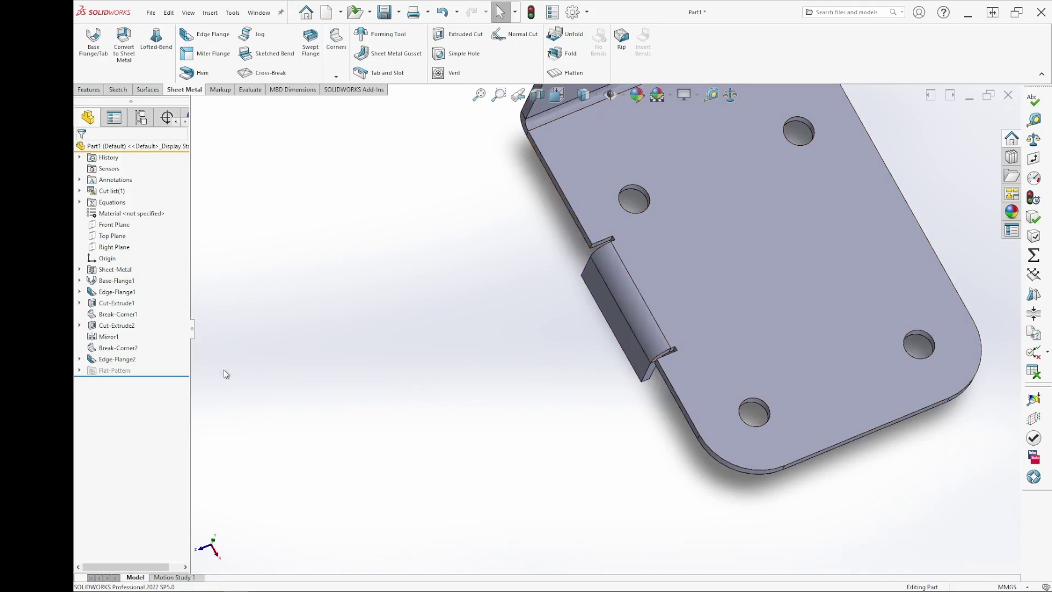
pyautogui.rightClick(123, 362)
pyautogui.click(133, 328)
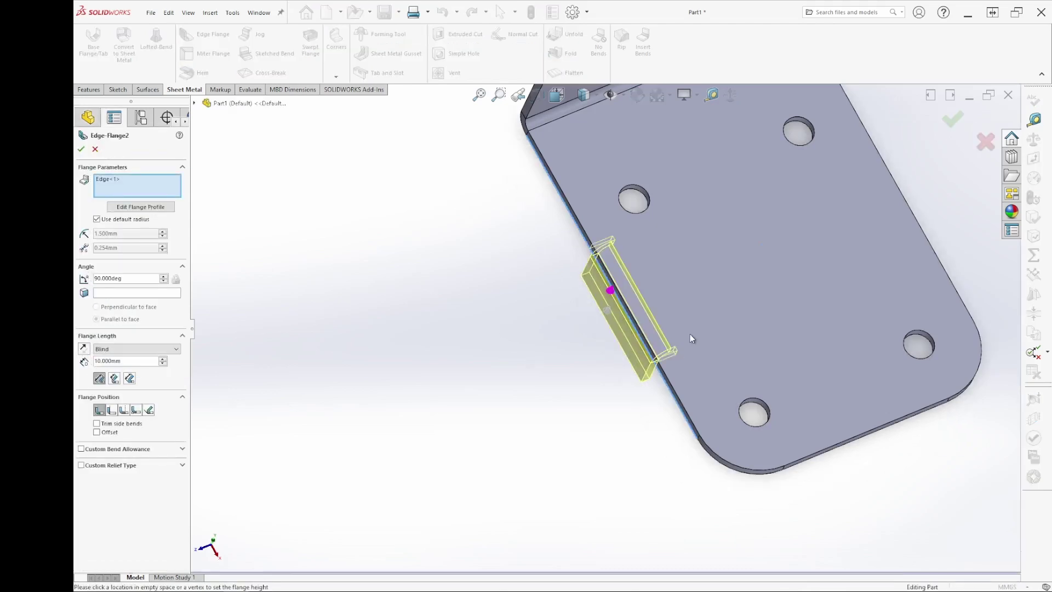
pyautogui.scroll(-3, 689, 333)
pyautogui.moveTo(646, 341); pyautogui.dragTo(331, 336, button='middle')
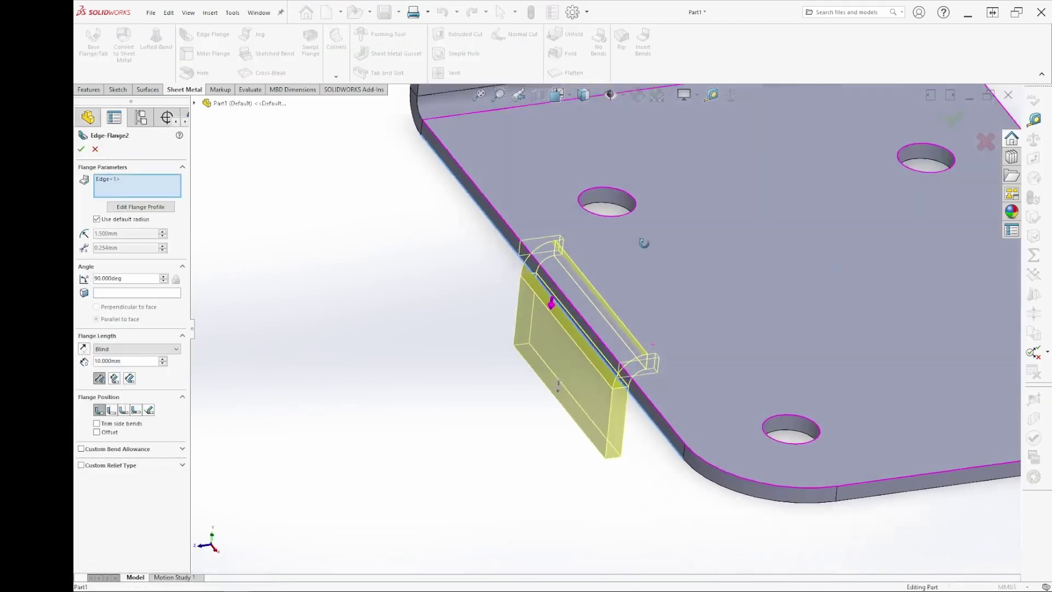
pyautogui.click(98, 411)
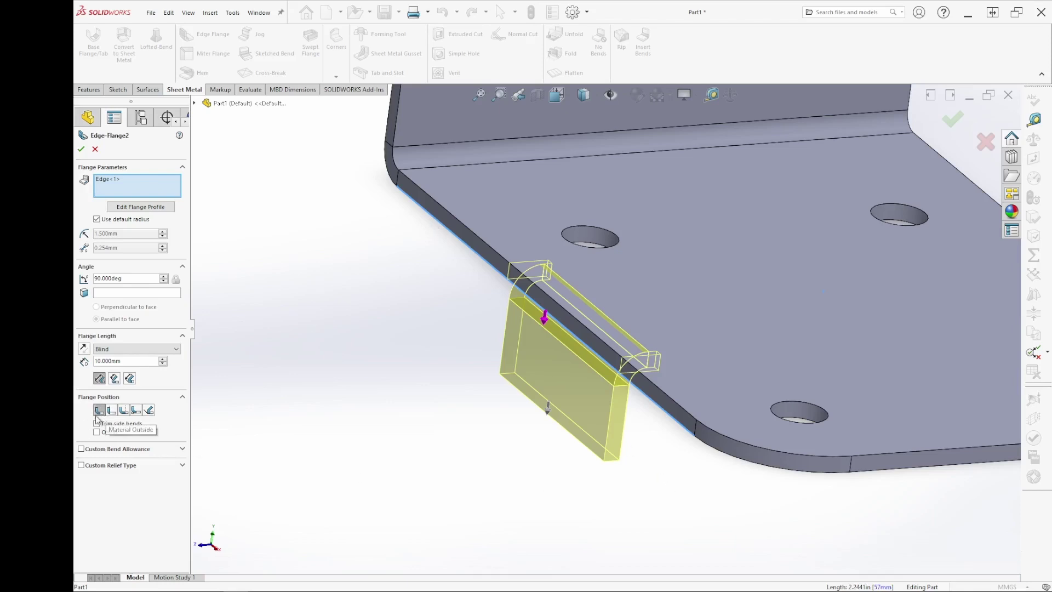
pyautogui.moveTo(541, 403); pyautogui.dragTo(549, 393, button='middle')
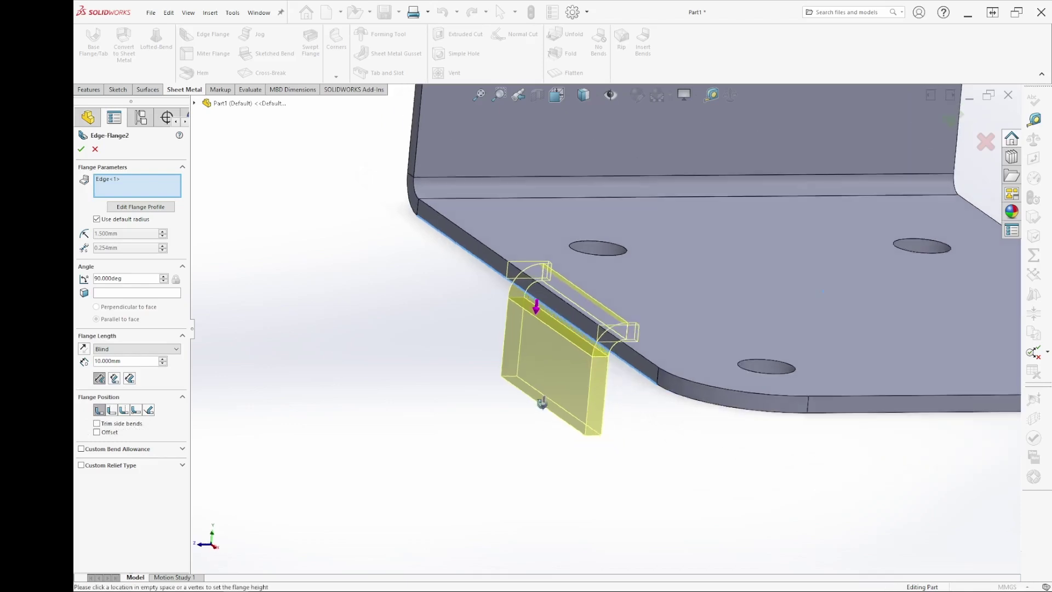
pyautogui.press('space')
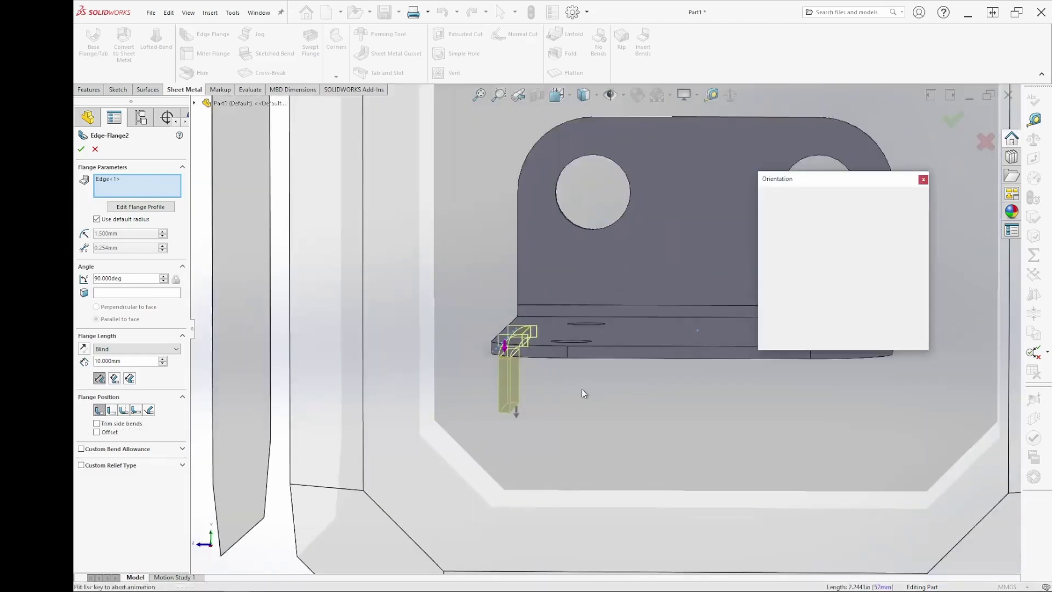
pyautogui.click(459, 326)
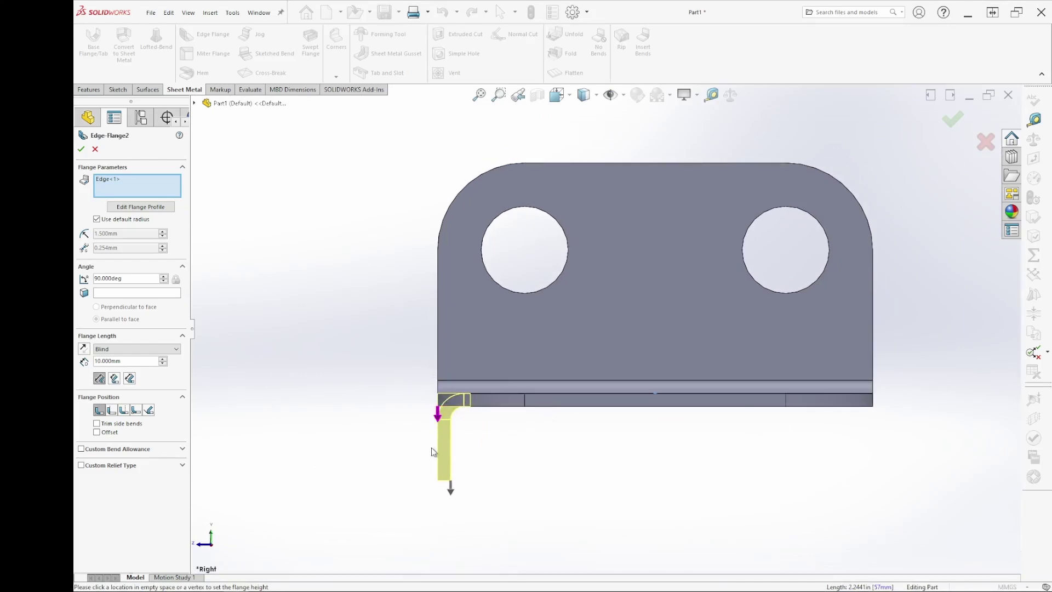
pyautogui.click(112, 411)
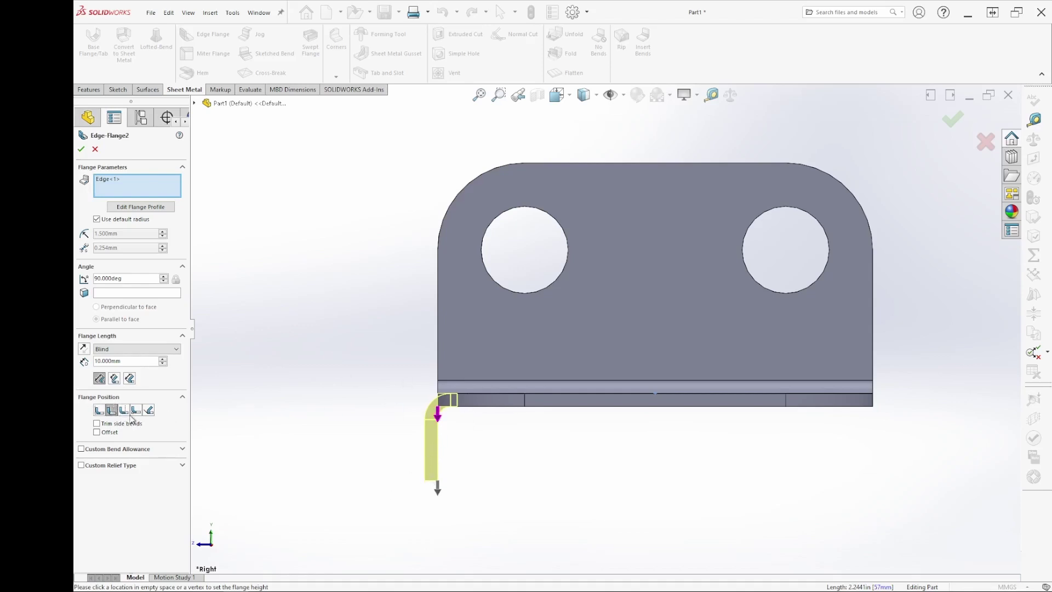
pyautogui.click(125, 411)
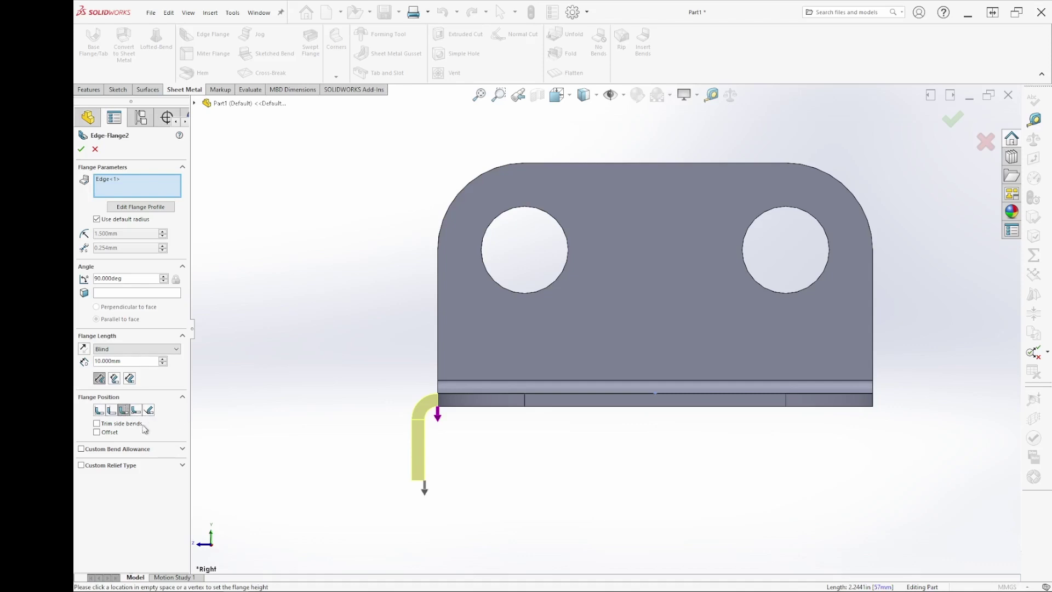
pyautogui.click(100, 411)
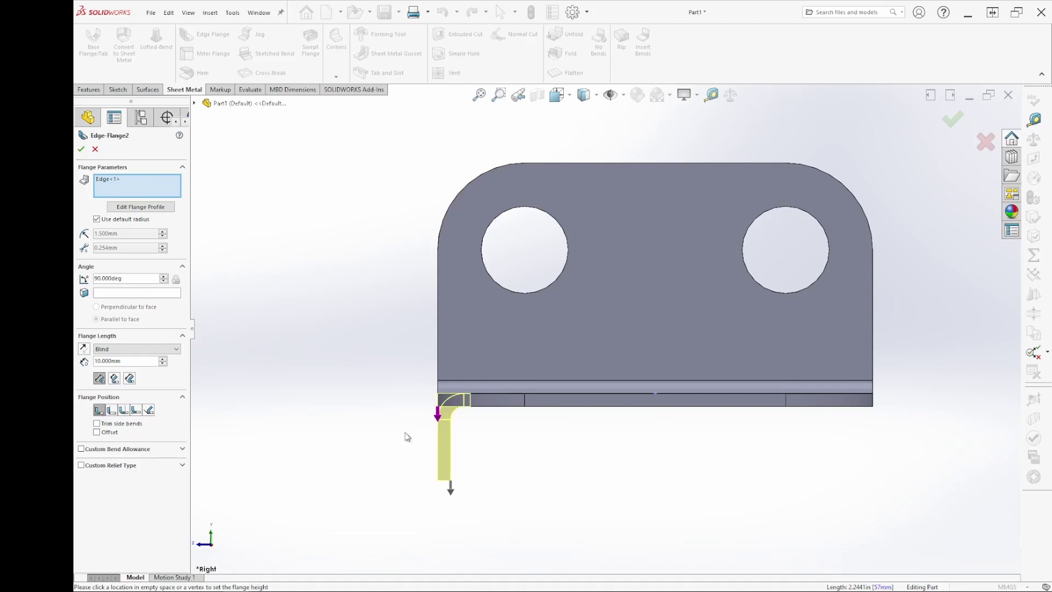
pyautogui.moveTo(336, 474); pyautogui.dragTo(386, 475, button='middle')
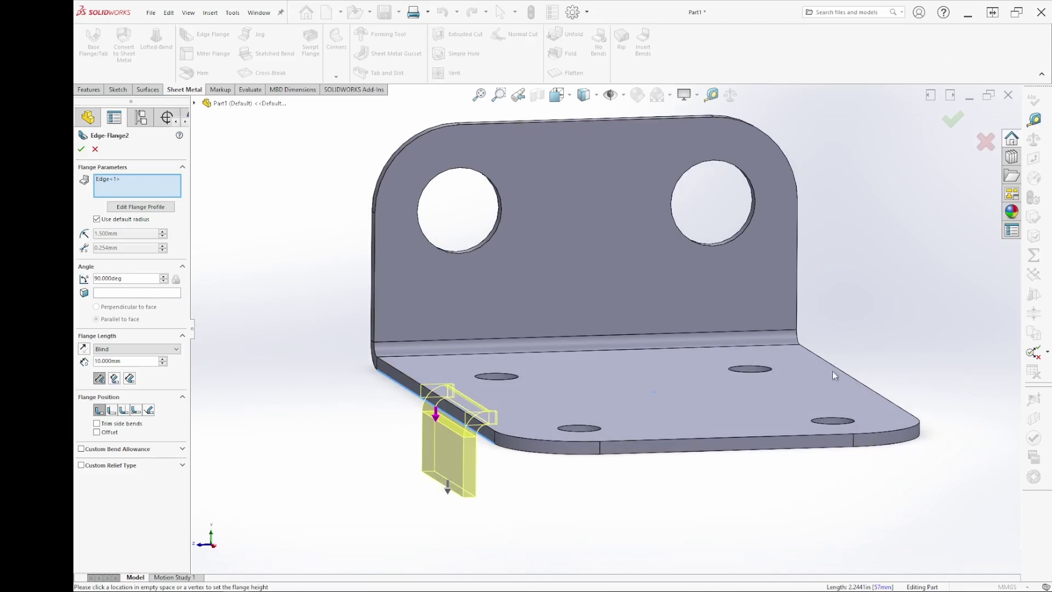
pyautogui.moveTo(642, 528)
pyautogui.mouseDown(button='middle')
pyautogui.moveTo(606, 491)
pyautogui.moveTo(615, 500)
pyautogui.moveTo(590, 494)
pyautogui.mouseUp(button='middle')
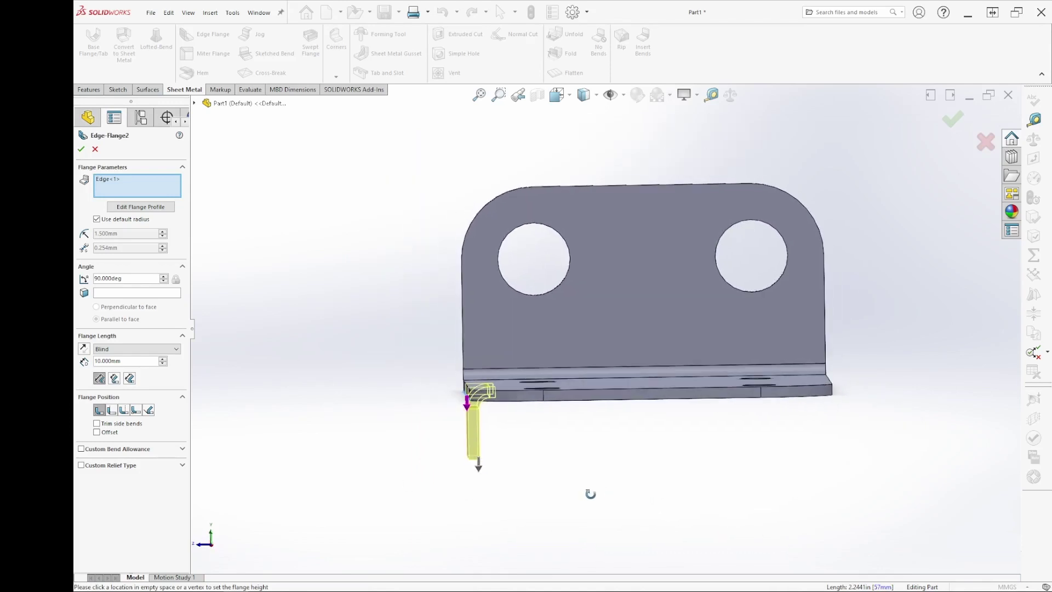
pyautogui.click(111, 410)
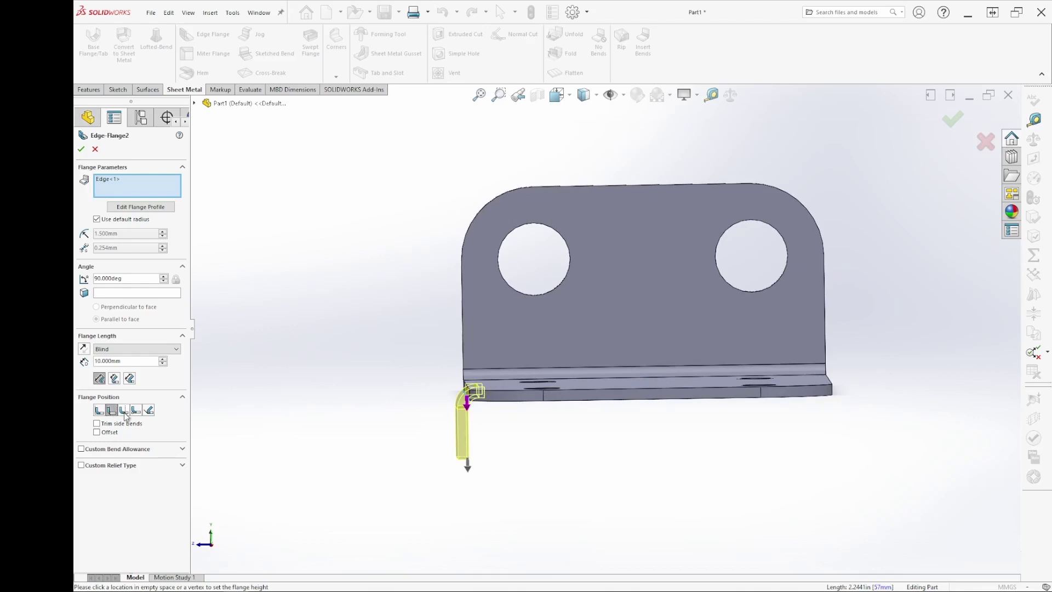
pyautogui.click(124, 414)
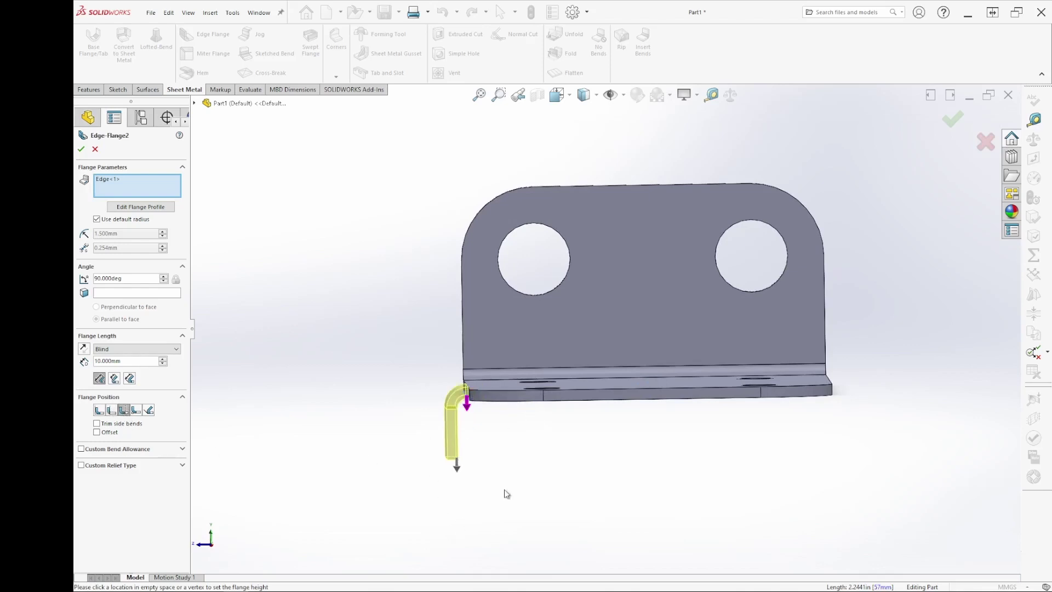
pyautogui.moveTo(505, 493)
pyautogui.mouseDown(button='middle')
pyautogui.moveTo(536, 538)
pyautogui.moveTo(523, 526)
pyautogui.mouseUp(button='middle')
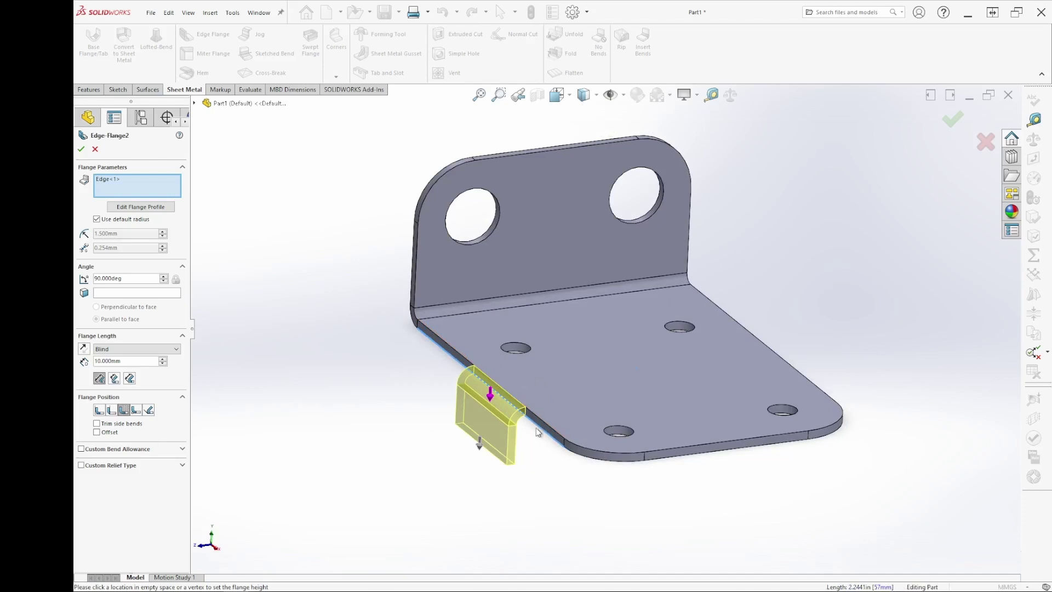
pyautogui.click(112, 410)
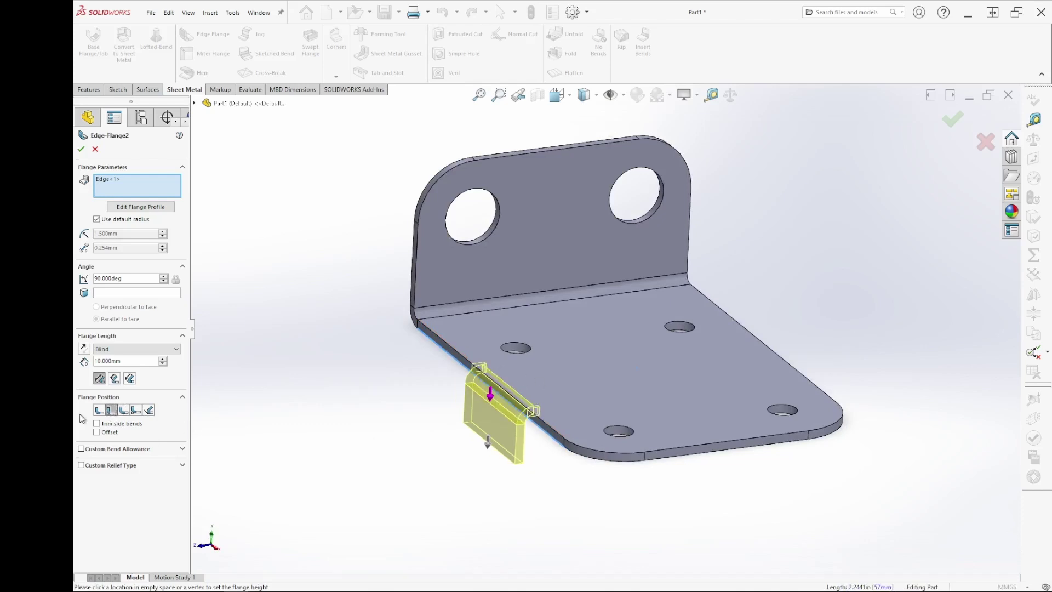
pyautogui.click(98, 411)
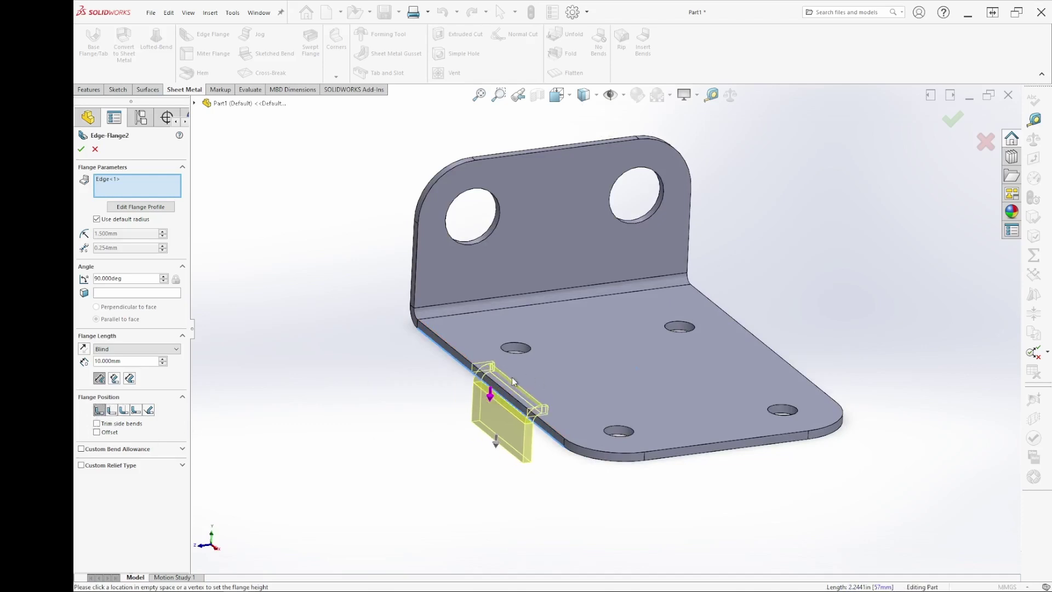
pyautogui.scroll(-3, 513, 382)
pyautogui.scroll(-3, 513, 382)
pyautogui.scroll(-3, 515, 394)
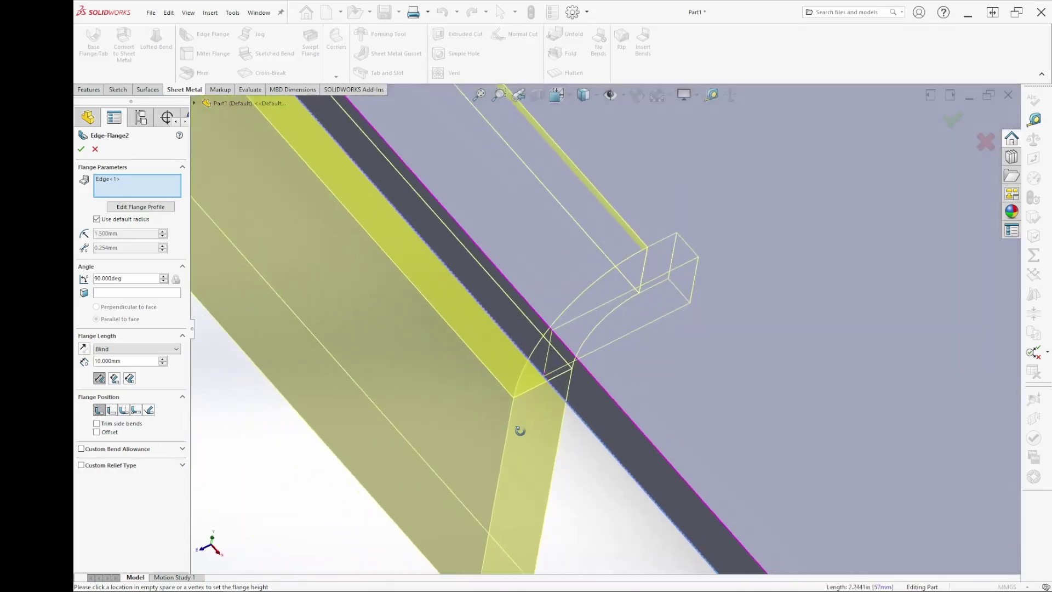
pyautogui.scroll(1, 520, 430)
pyautogui.scroll(3, 520, 431)
pyautogui.scroll(3, 434, 370)
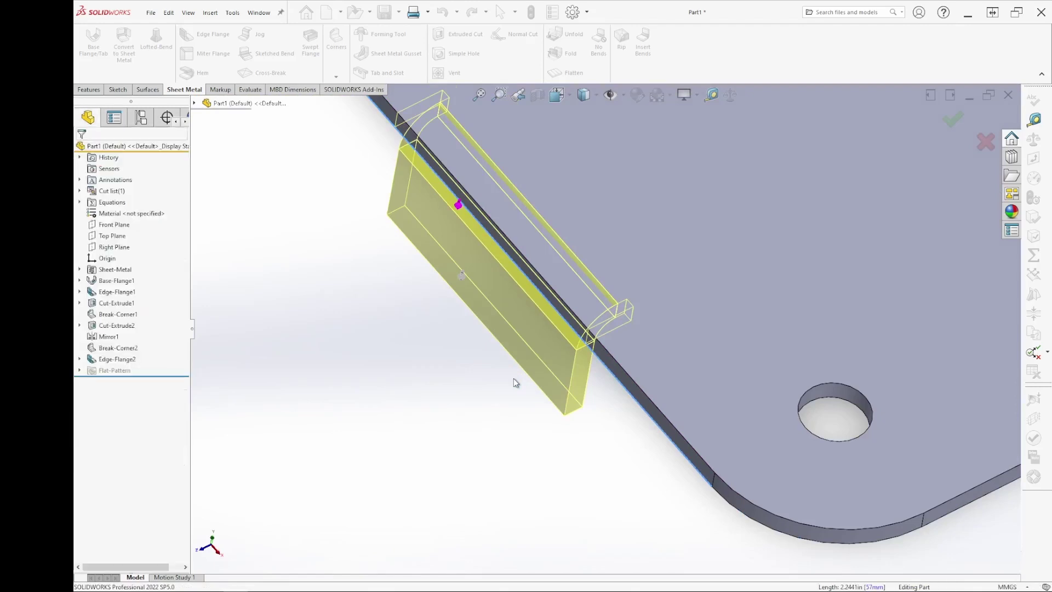
pyautogui.scroll(5, 636, 334)
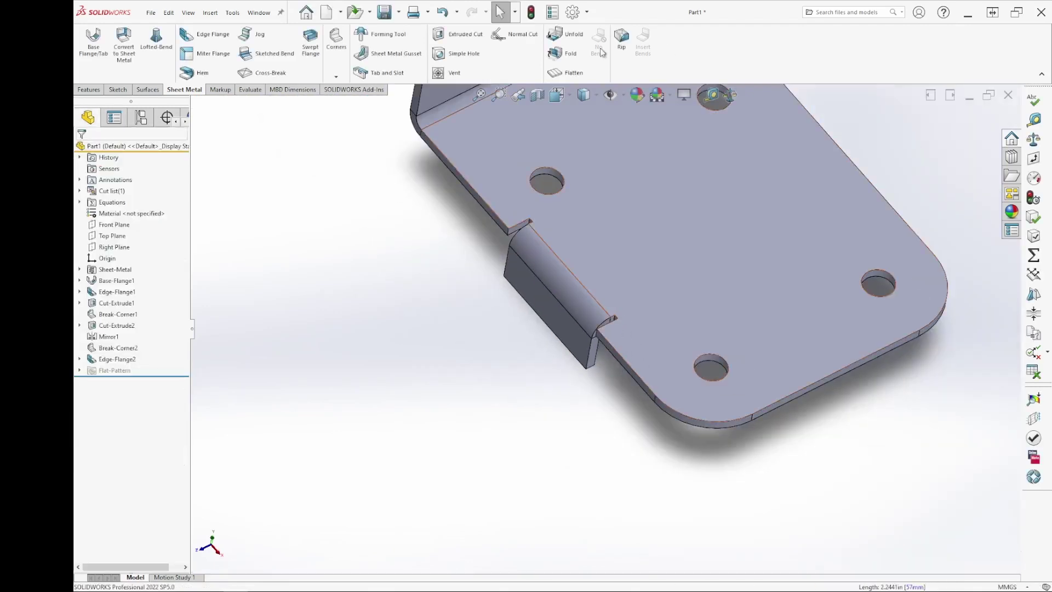
# Flatten the bracket, inspect the flat pattern from Top, then fold it back
pyautogui.click(566, 72)
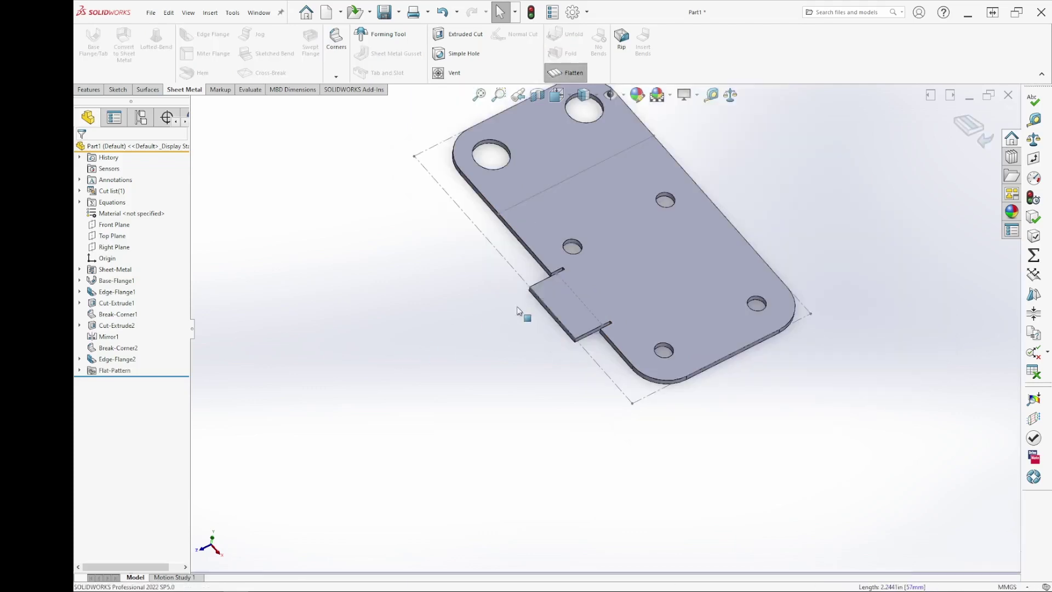
pyautogui.moveTo(559, 353)
pyautogui.mouseDown(button='middle')
pyautogui.moveTo(600, 373)
pyautogui.moveTo(582, 383)
pyautogui.moveTo(622, 437)
pyautogui.mouseUp(button='middle')
pyautogui.scroll(-5, 589, 378)
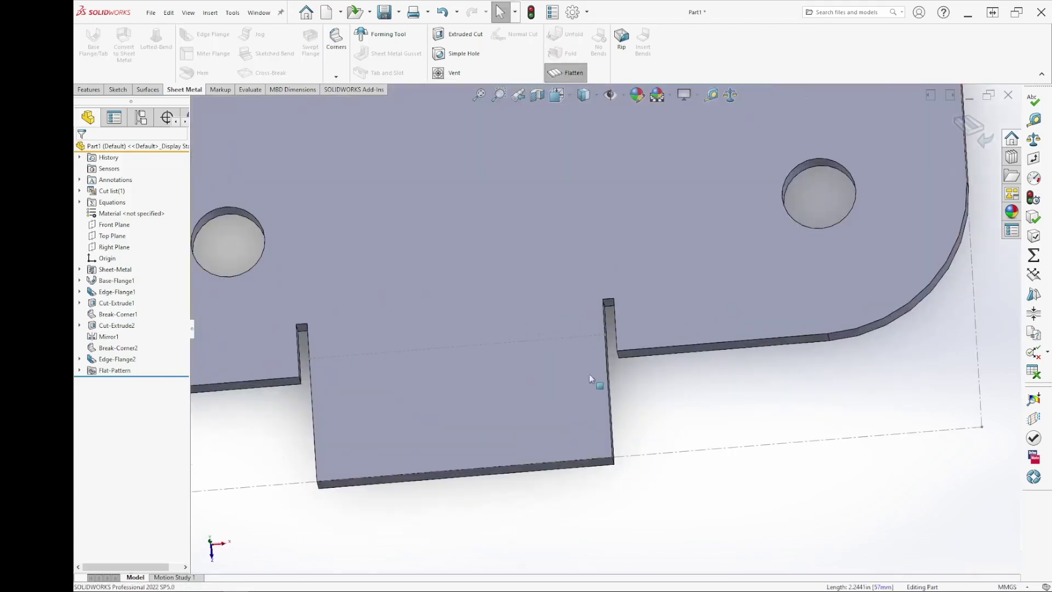
pyautogui.click(452, 415)
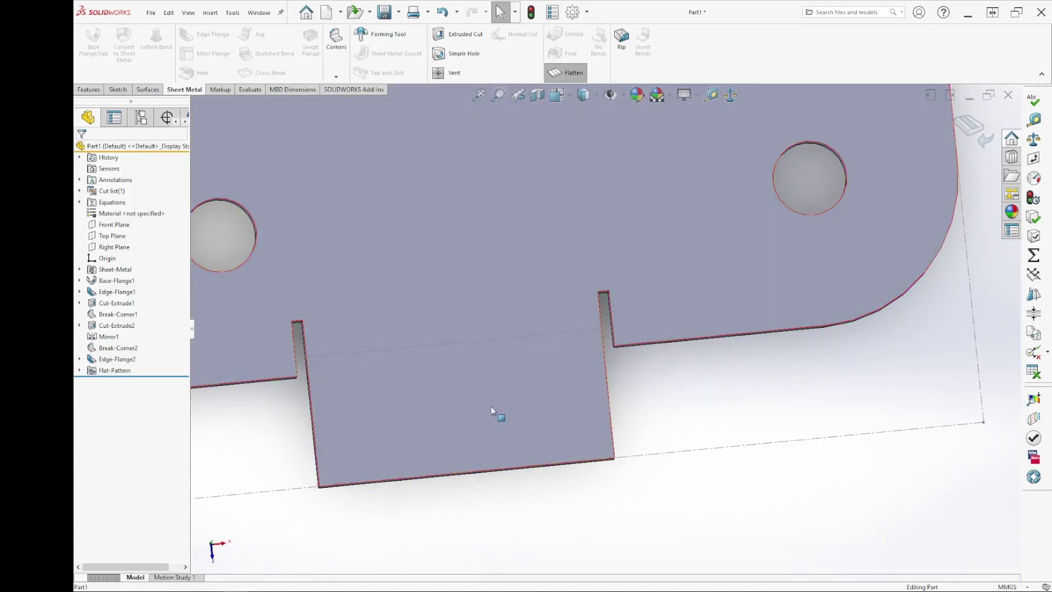
pyautogui.press('space')
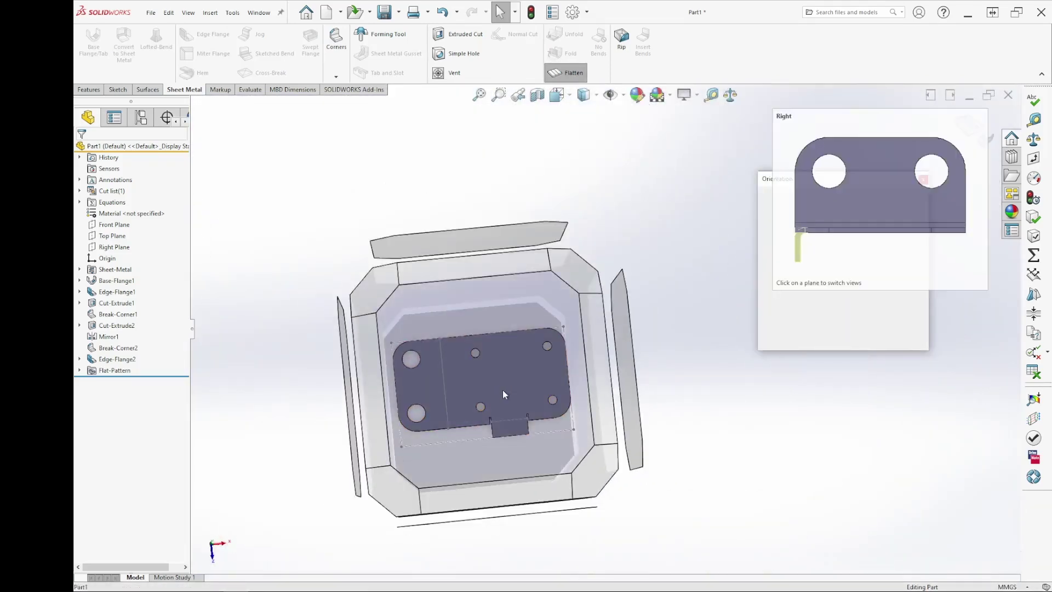
pyautogui.click(504, 393)
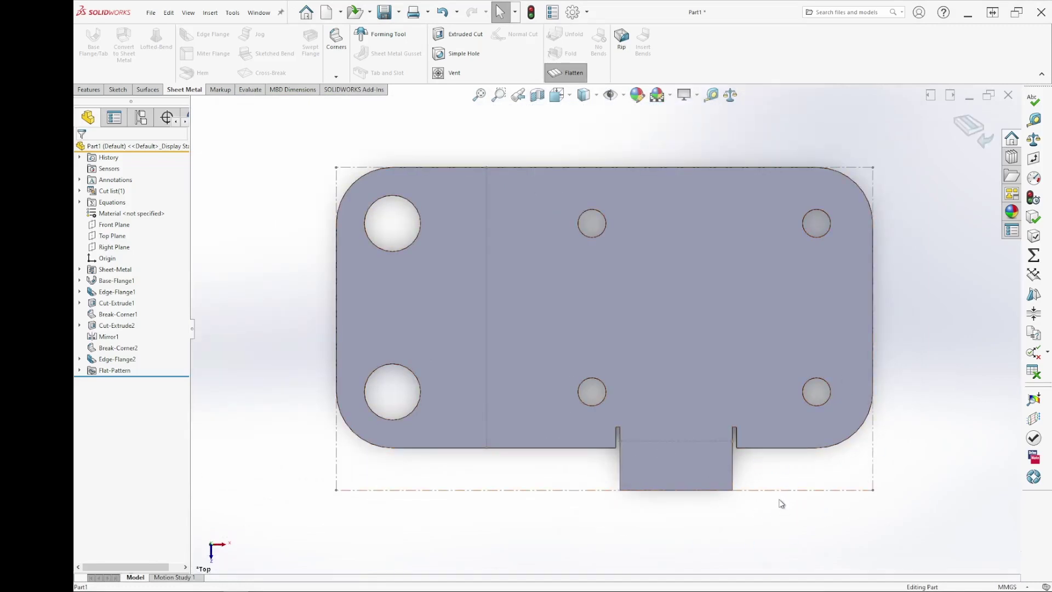
pyautogui.scroll(-5, 754, 492)
pyautogui.scroll(-1, 684, 482)
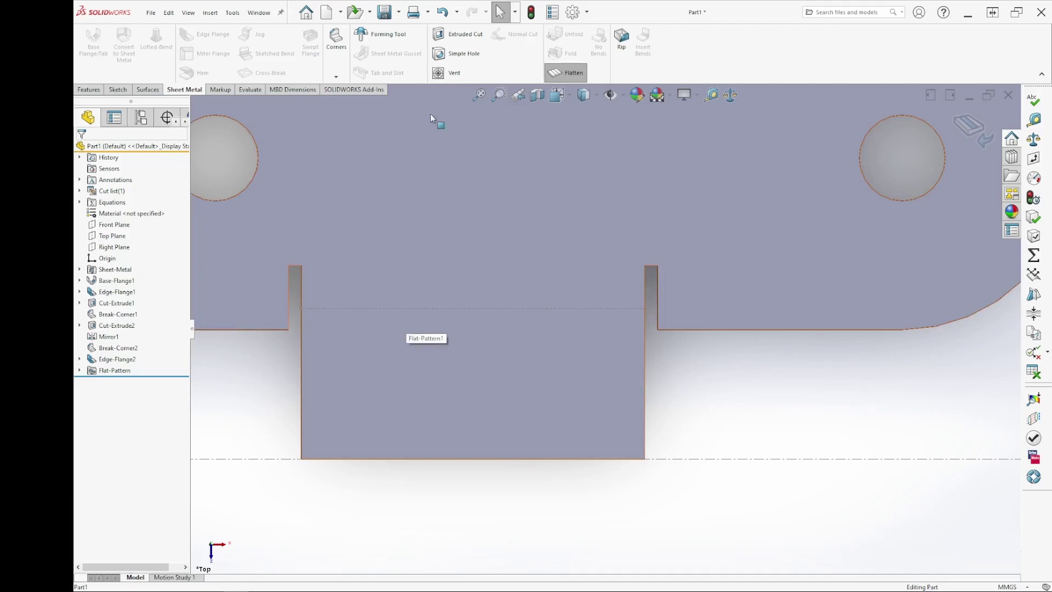
pyautogui.click(567, 77)
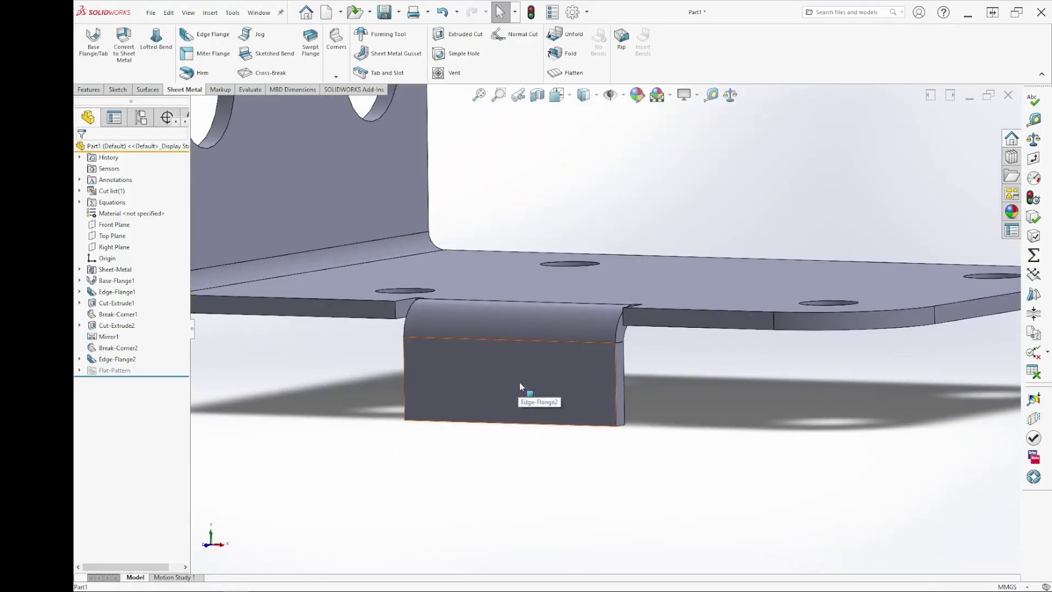
# Start and cancel a sketch on the tab face, then orbit to view the tab from below
pyautogui.rightClick(527, 388)
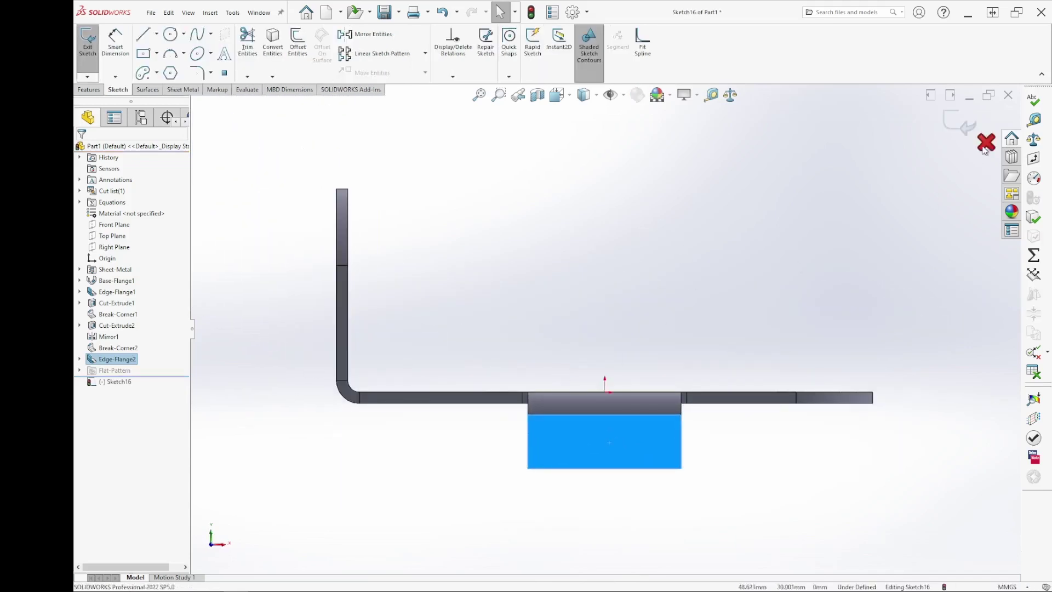
pyautogui.click(986, 148)
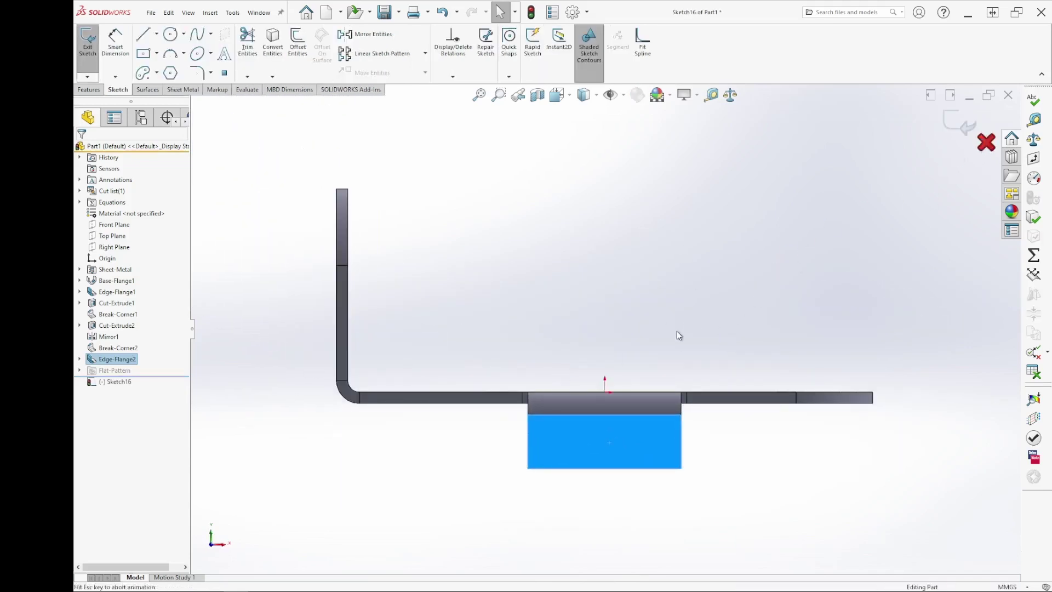
pyautogui.moveTo(653, 329)
pyautogui.mouseDown(button='middle')
pyautogui.moveTo(592, 365)
pyautogui.moveTo(821, 381)
pyautogui.moveTo(845, 429)
pyautogui.moveTo(854, 380)
pyautogui.moveTo(853, 391)
pyautogui.moveTo(810, 378)
pyautogui.mouseUp(button='middle')
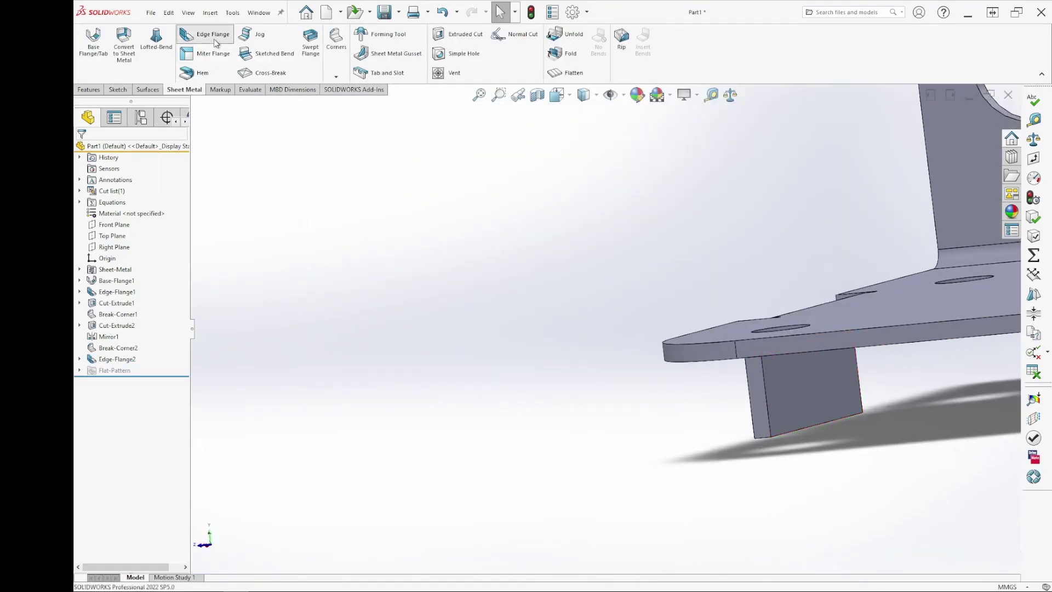
# Create Edge-Flange3 on the tab's bottom edge with a 15 mm blind length
pyautogui.click(812, 426)
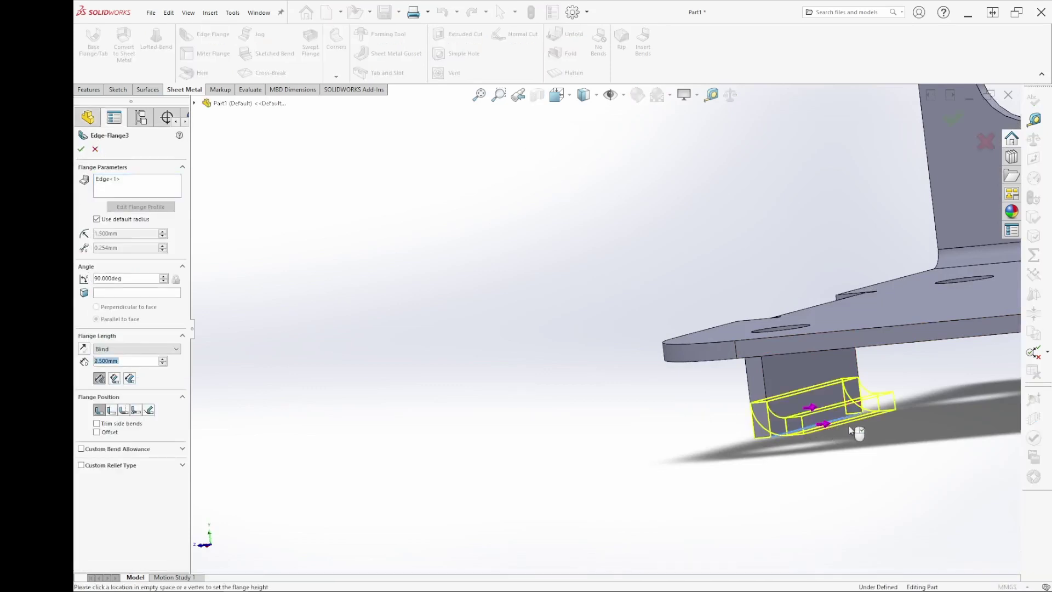
pyautogui.click(935, 429)
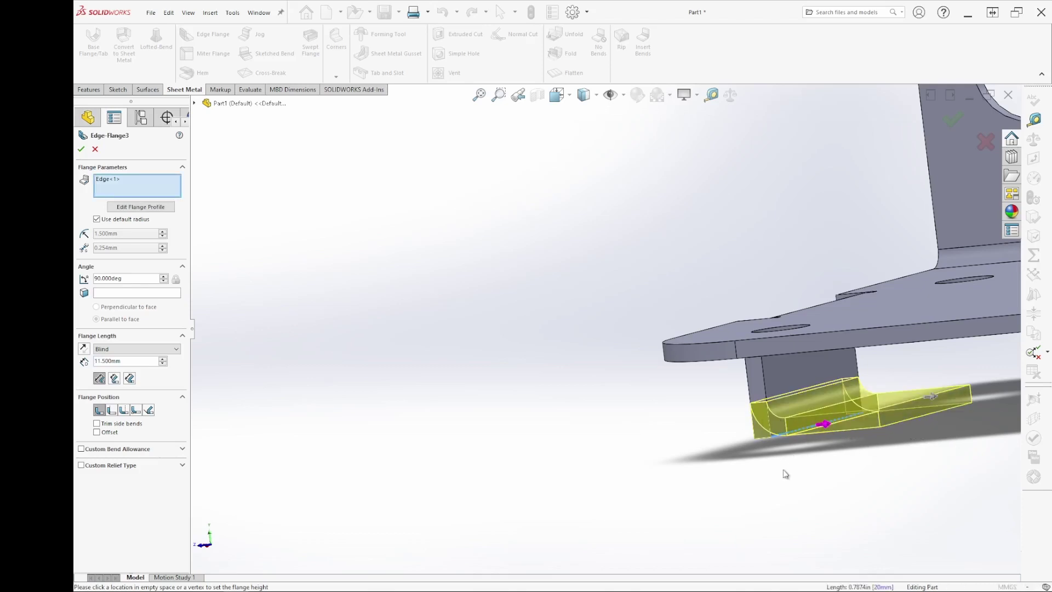
pyautogui.click(124, 411)
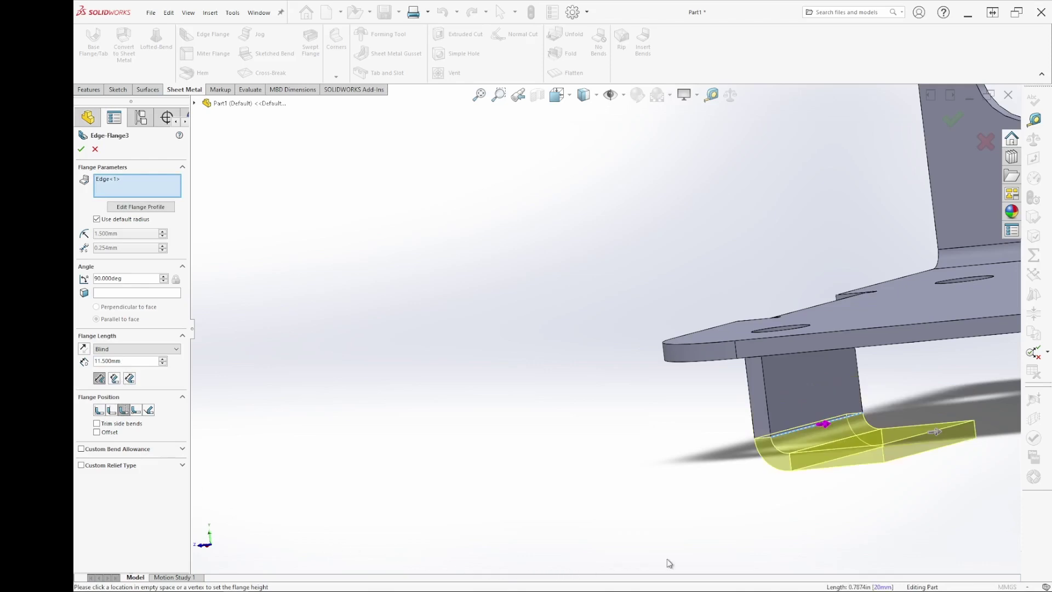
pyautogui.press('z')
pyautogui.moveTo(735, 481)
pyautogui.mouseDown(button='middle')
pyautogui.moveTo(747, 471)
pyautogui.moveTo(759, 480)
pyautogui.mouseUp(button='middle')
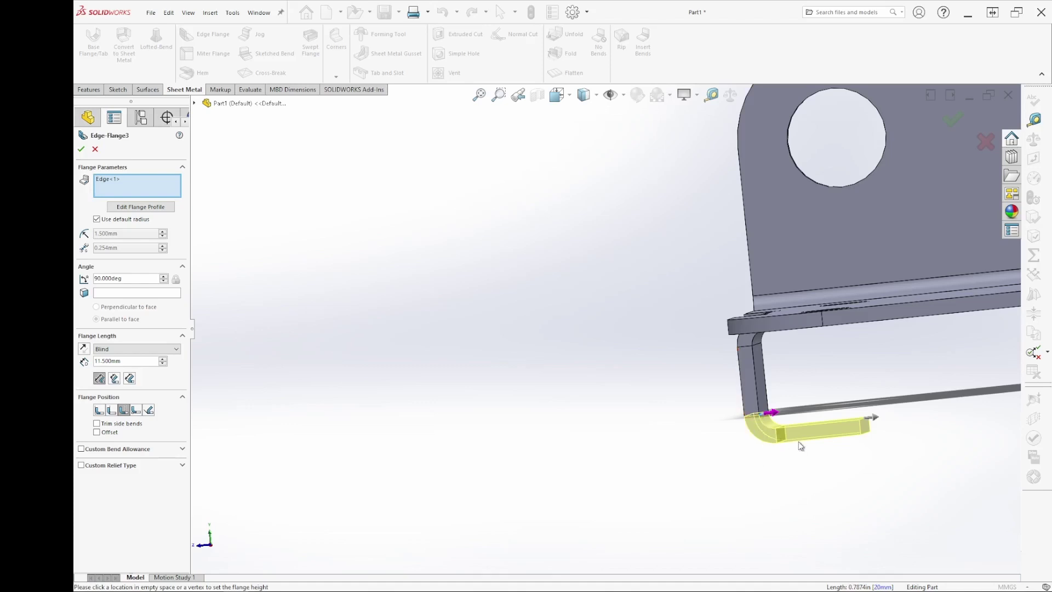
pyautogui.click(98, 410)
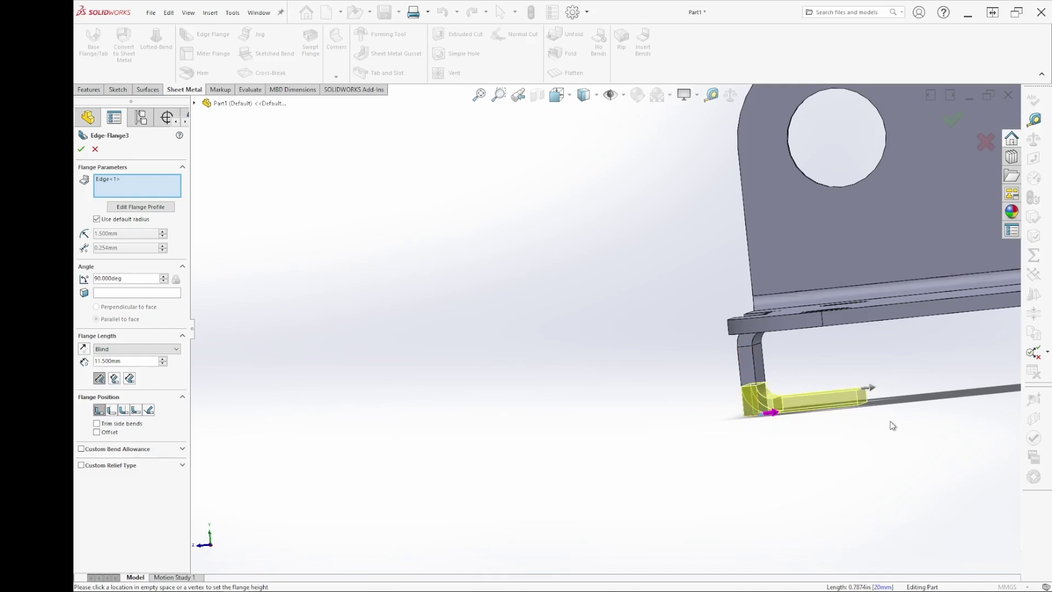
pyautogui.click(124, 411)
pyautogui.moveTo(761, 507)
pyautogui.mouseDown(button='middle')
pyautogui.moveTo(734, 522)
pyautogui.moveTo(740, 544)
pyautogui.mouseUp(button='middle')
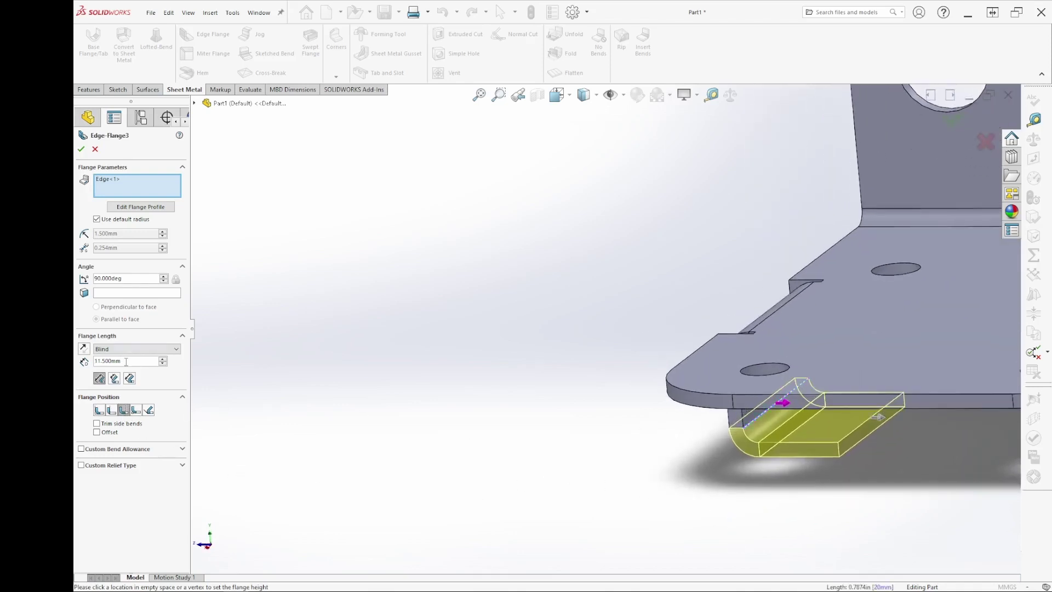
pyautogui.write('15')
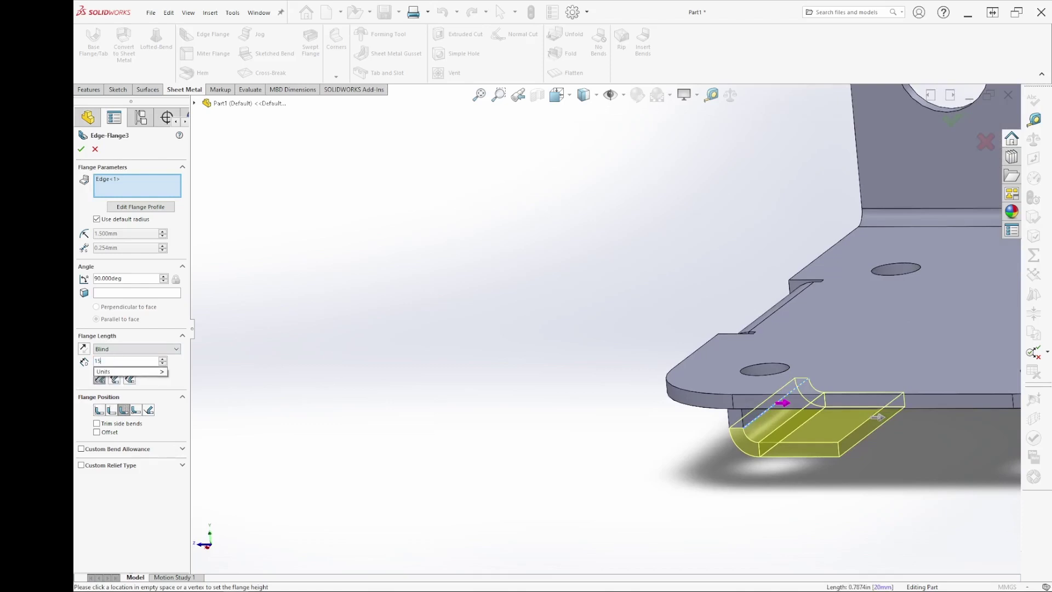
pyautogui.press('Return')
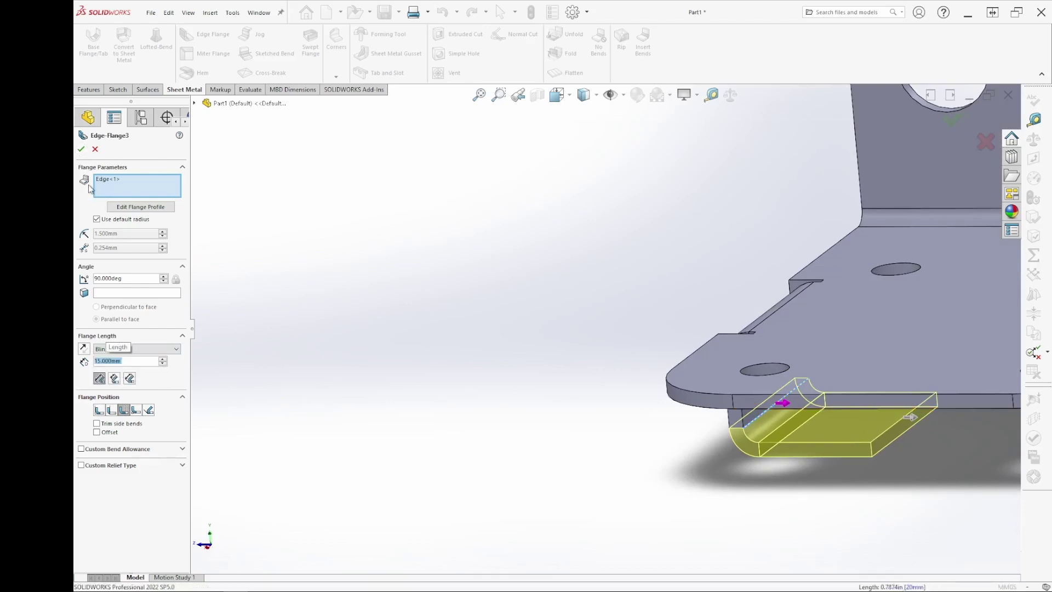
pyautogui.click(80, 150)
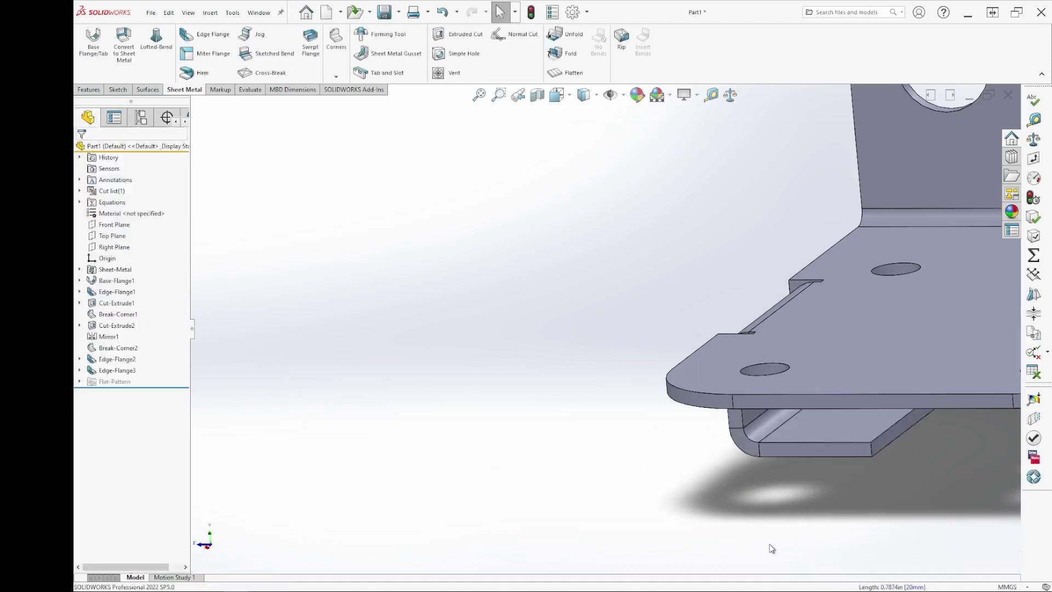
pyautogui.scroll(3, 771, 548)
pyautogui.moveTo(775, 458); pyautogui.dragTo(783, 417, button='middle')
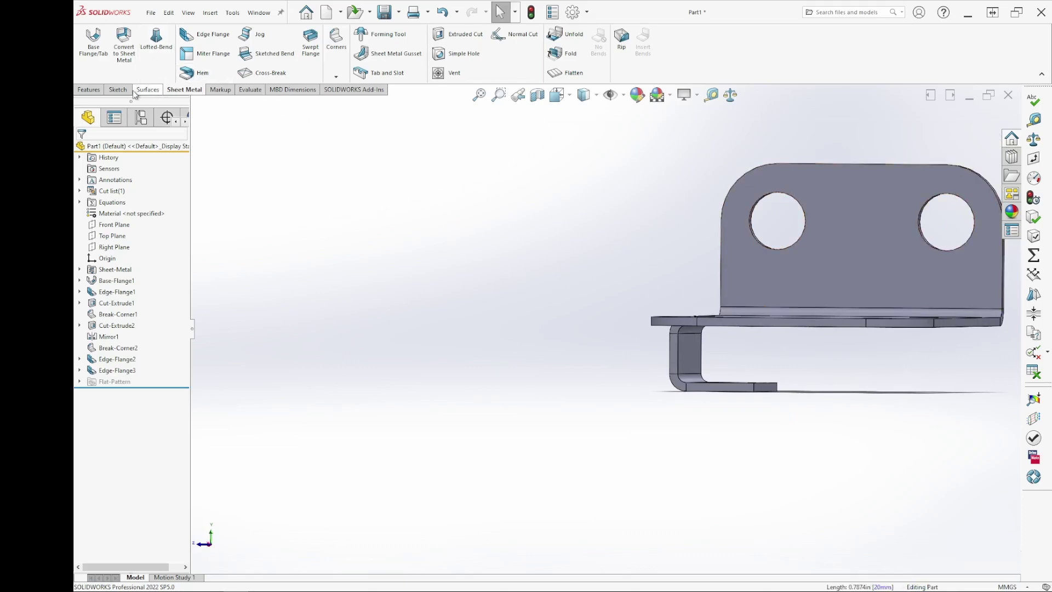
pyautogui.click(1034, 119)
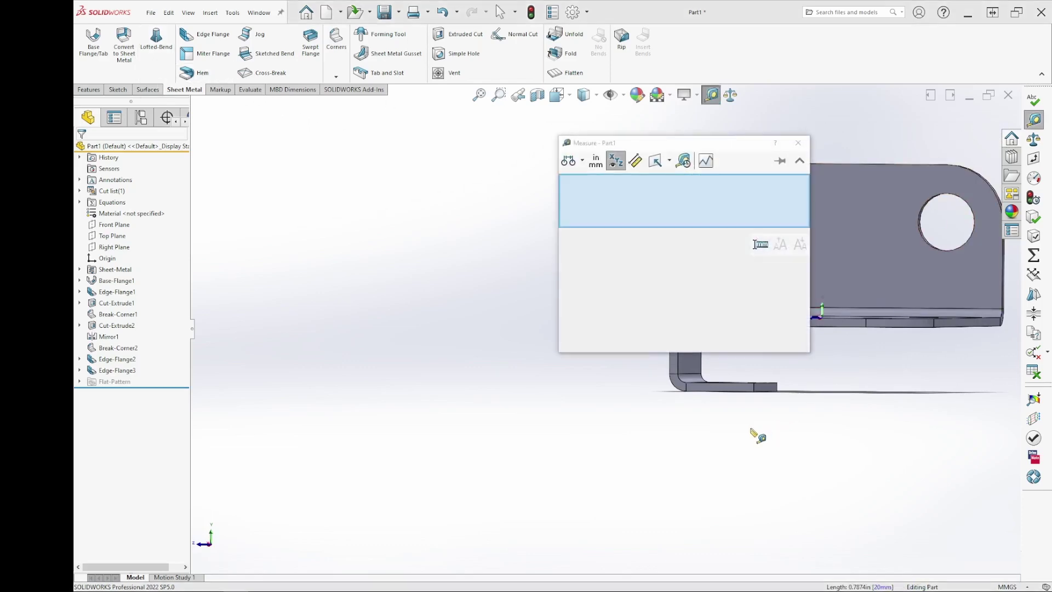
pyautogui.scroll(-2, 756, 432)
pyautogui.scroll(-2, 756, 433)
pyautogui.moveTo(694, 143); pyautogui.dragTo(268, 48)
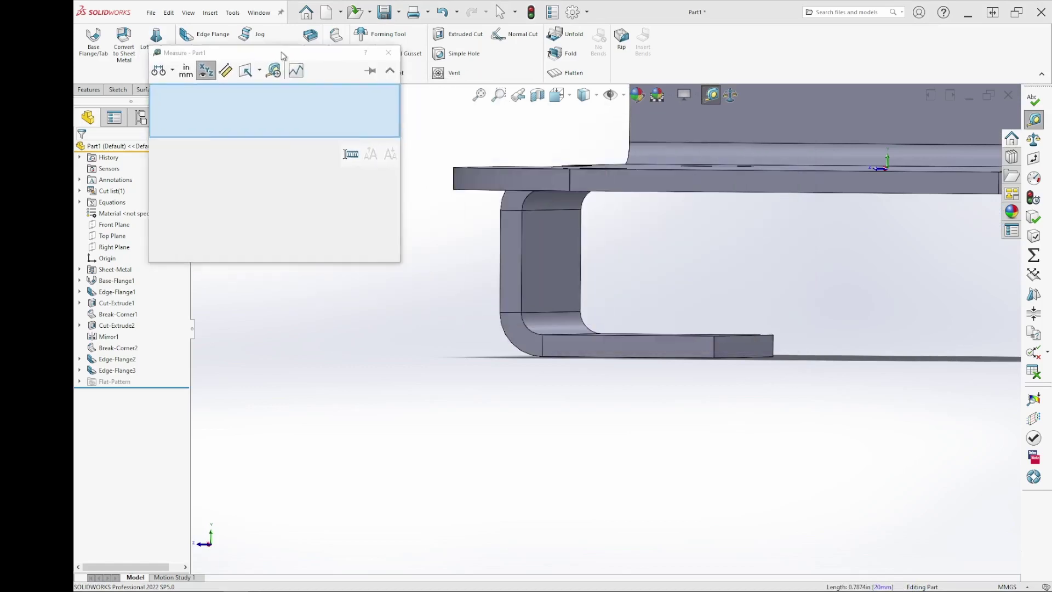
pyautogui.click(743, 346)
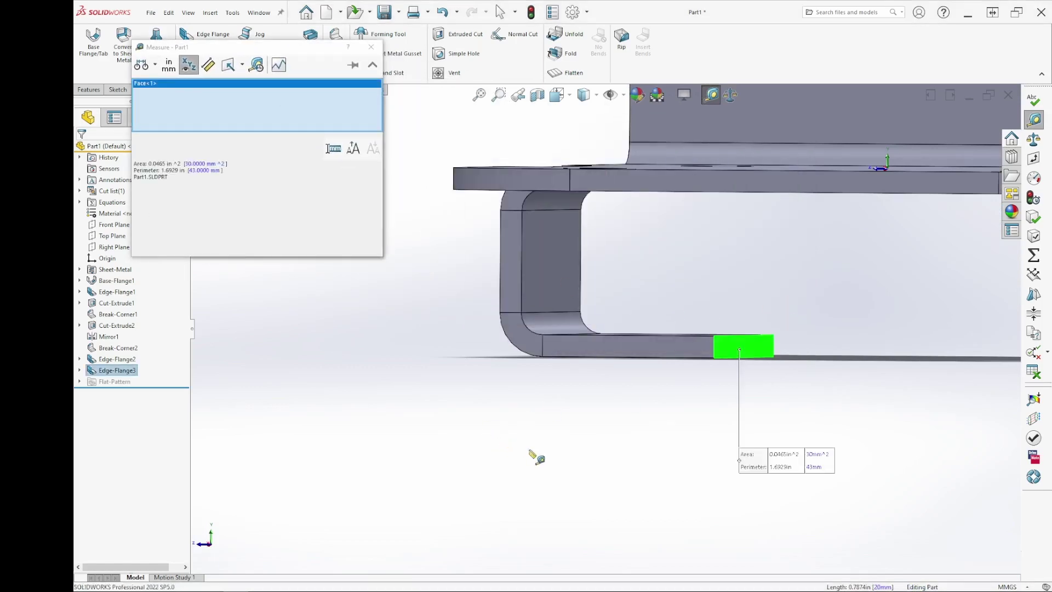
pyautogui.moveTo(536, 419); pyautogui.dragTo(587, 470, button='middle')
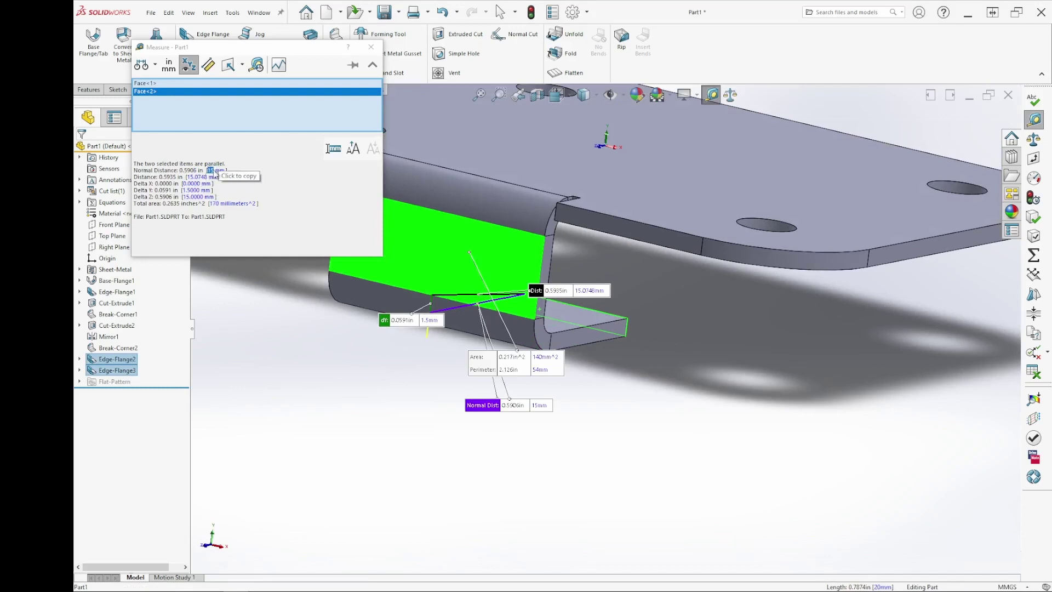
pyautogui.click(371, 46)
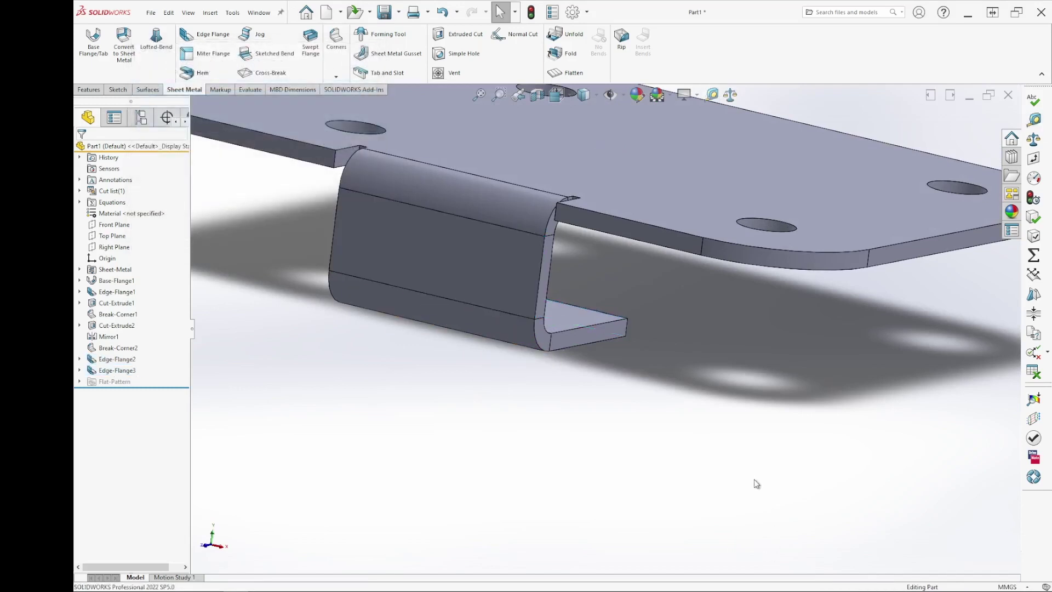
pyautogui.moveTo(690, 489)
pyautogui.mouseDown(button='middle')
pyautogui.moveTo(624, 454)
pyautogui.moveTo(603, 463)
pyautogui.moveTo(603, 453)
pyautogui.moveTo(595, 513)
pyautogui.moveTo(610, 404)
pyautogui.moveTo(548, 445)
pyautogui.moveTo(587, 418)
pyautogui.mouseUp(button='middle')
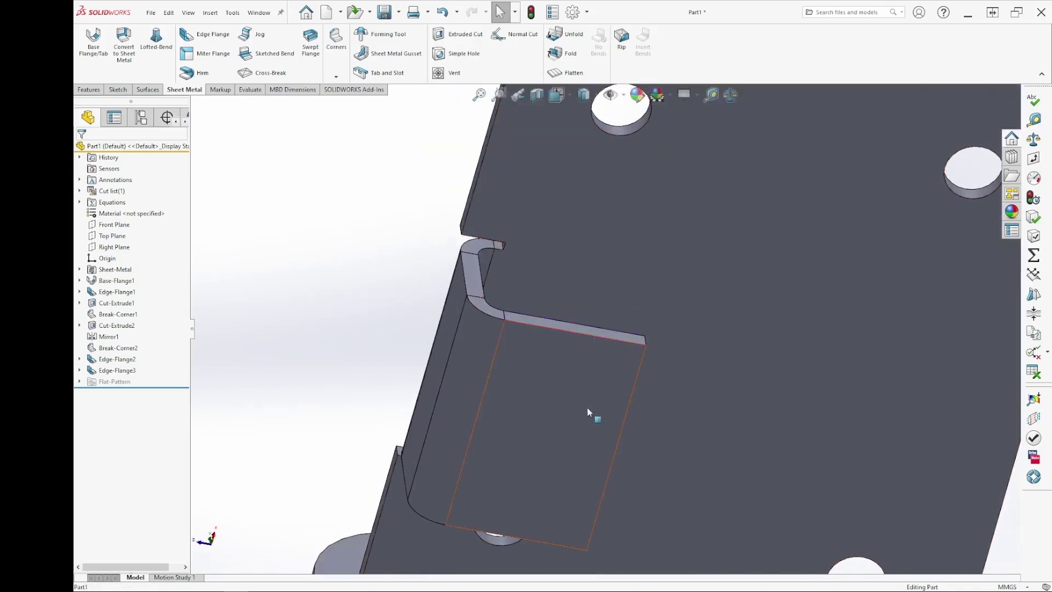
pyautogui.rightClick(590, 418)
# Sketch a straight slot on the return tab face
pyautogui.click(601, 315)
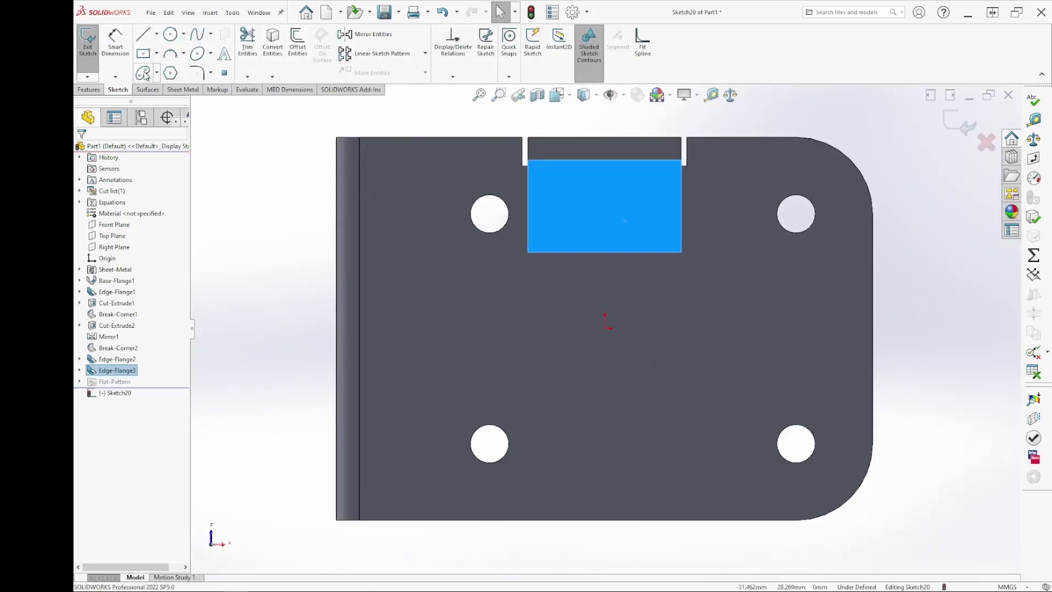
pyautogui.click(156, 72)
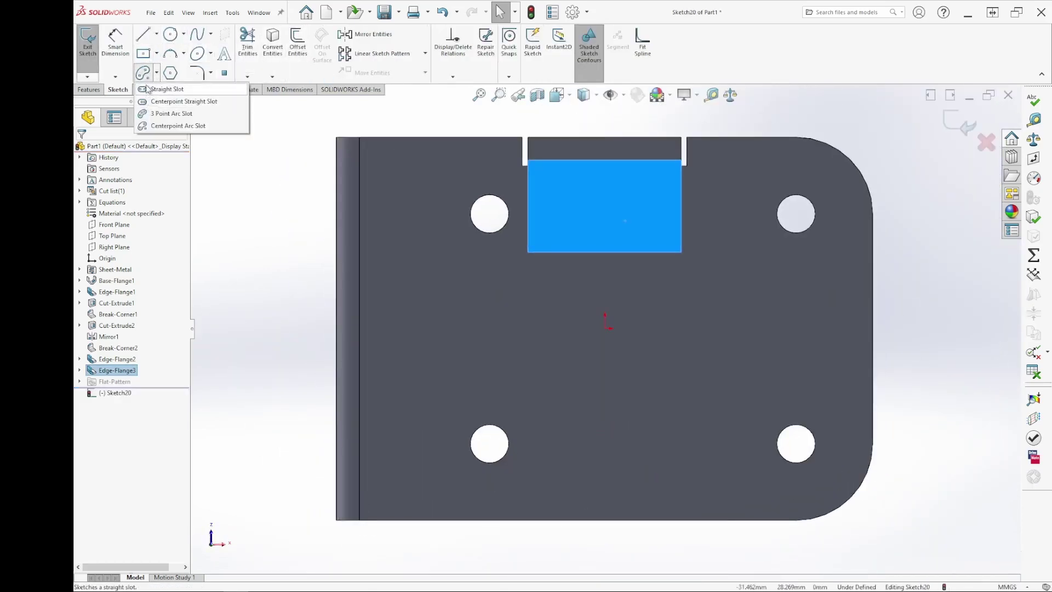
pyautogui.click(162, 87)
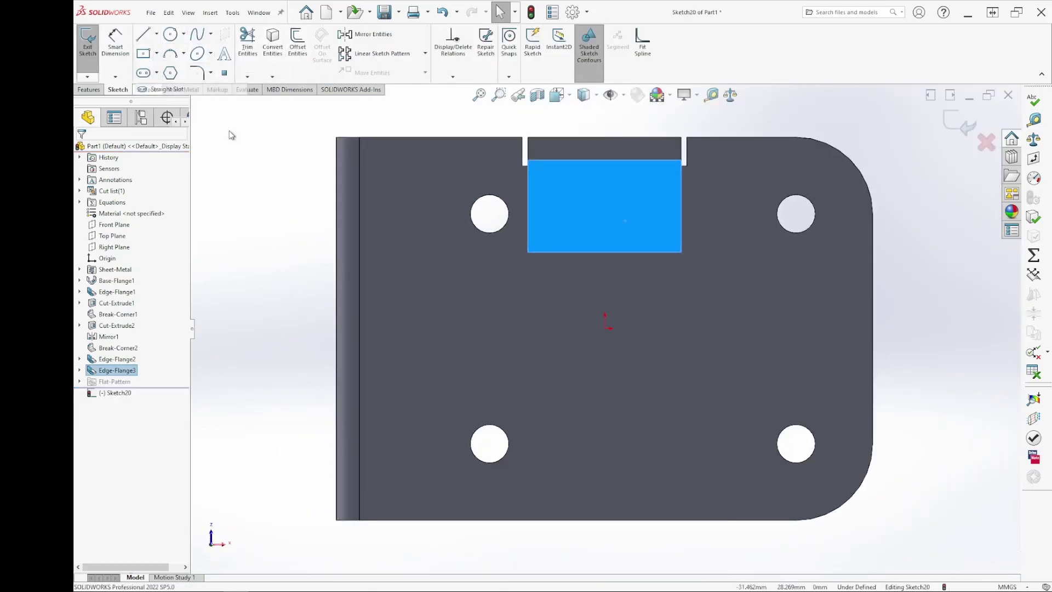
pyautogui.click(599, 207)
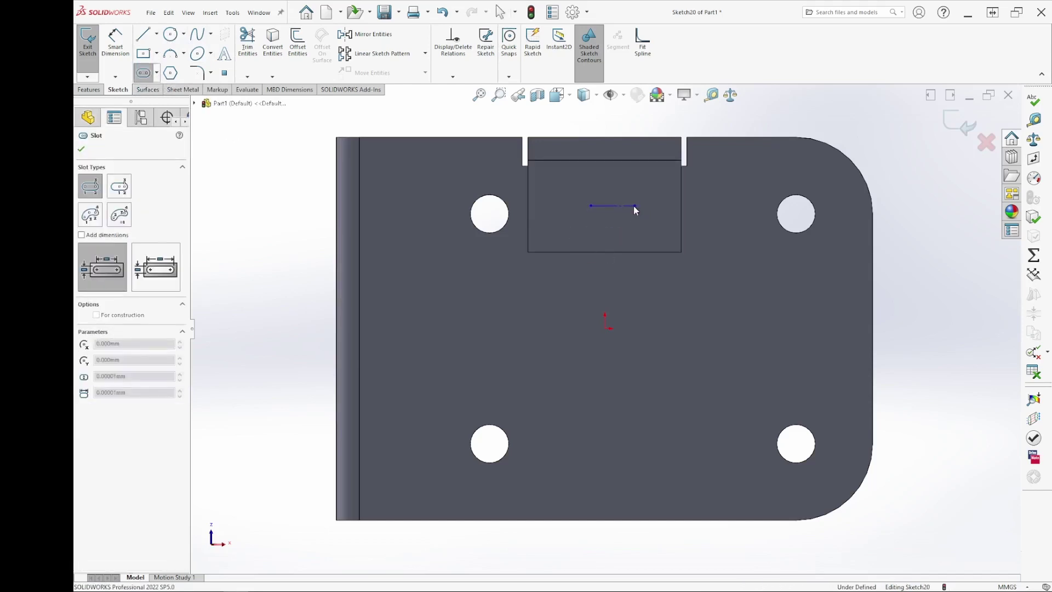
pyautogui.click(634, 206)
pyautogui.click(625, 187)
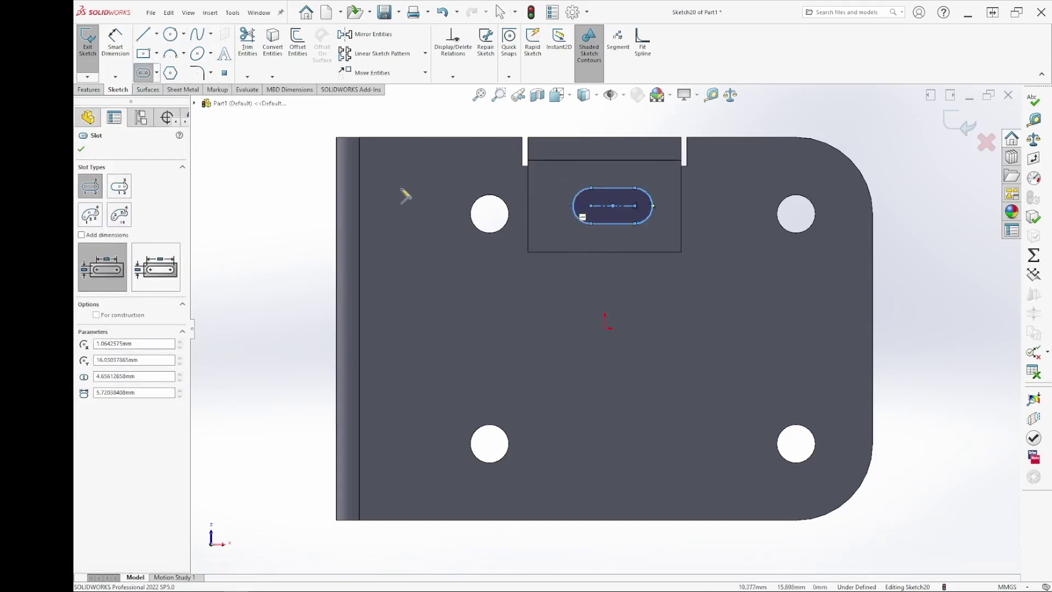
pyautogui.rightClick(253, 189)
pyautogui.click(268, 185)
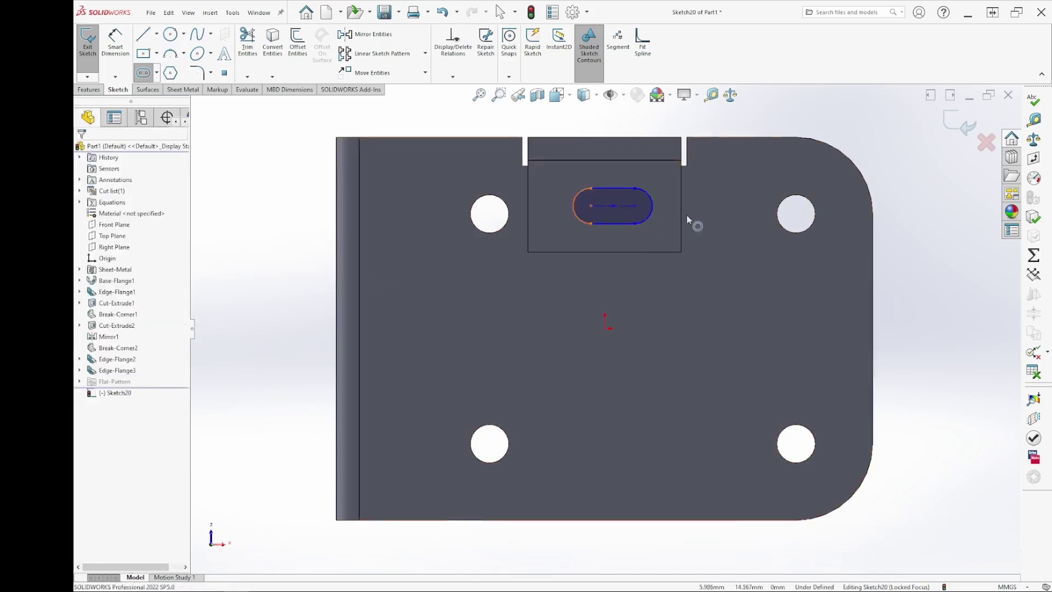
pyautogui.click(612, 208)
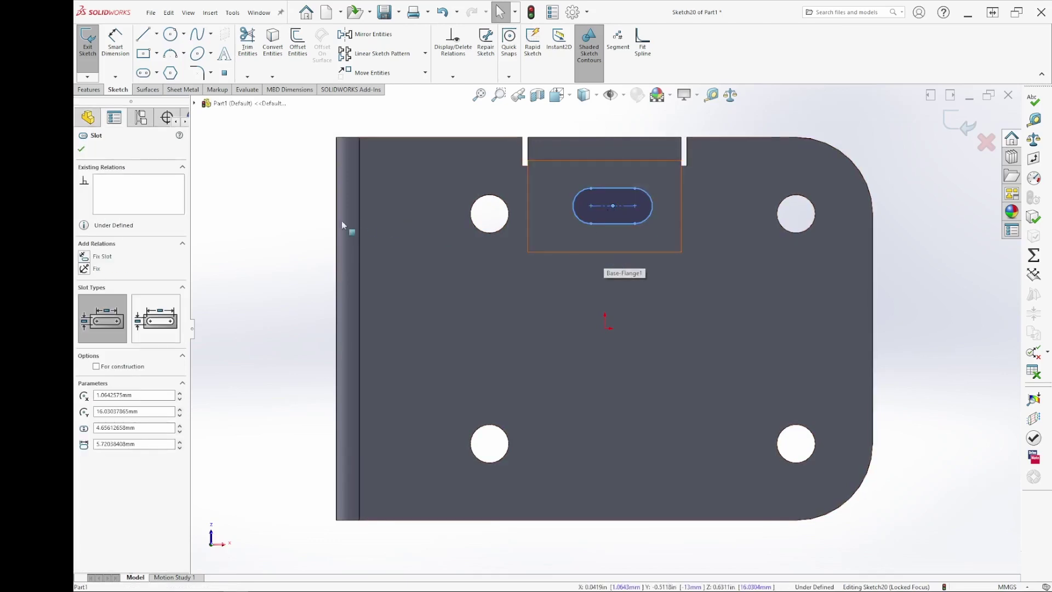
pyautogui.press('Escape')
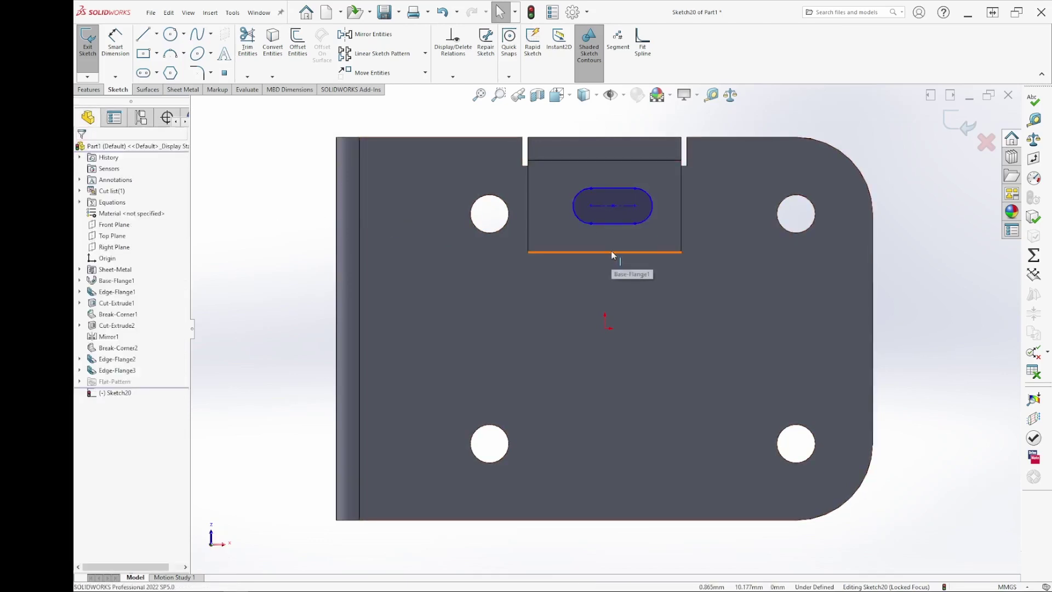
# Make the slot centre vertical with the tab bottom edge's midpoint
pyautogui.rightClick(611, 253)
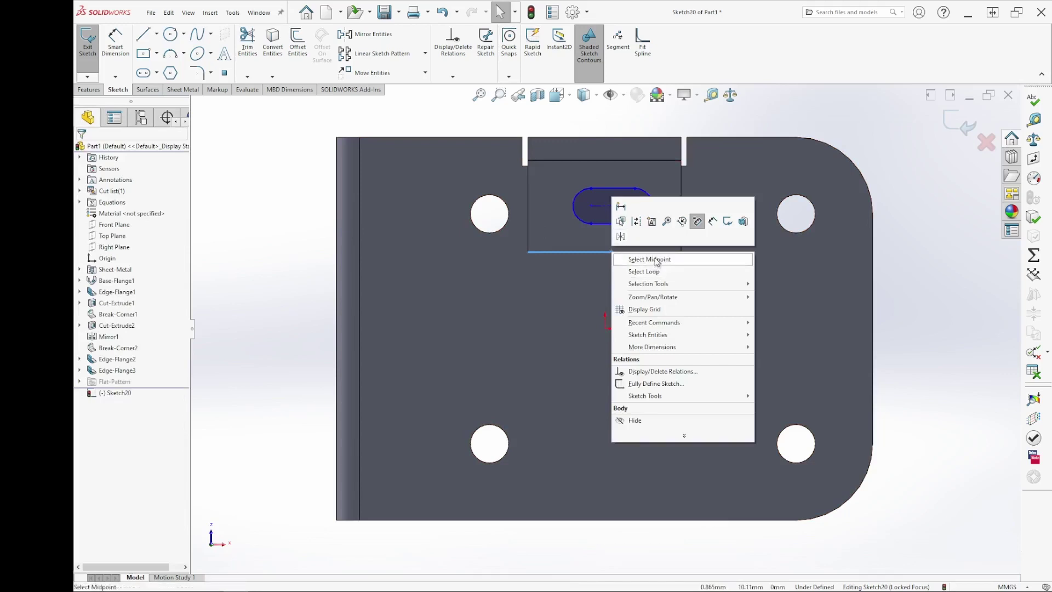
pyautogui.click(633, 262)
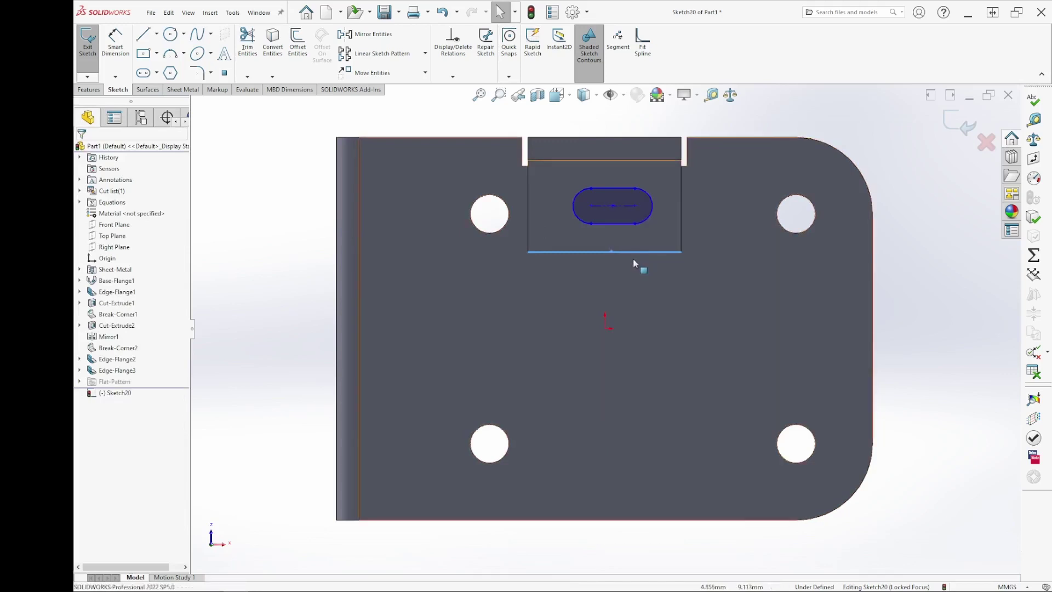
pyautogui.keyDown('ctrl'); pyautogui.click(613, 206); pyautogui.keyUp('ctrl')
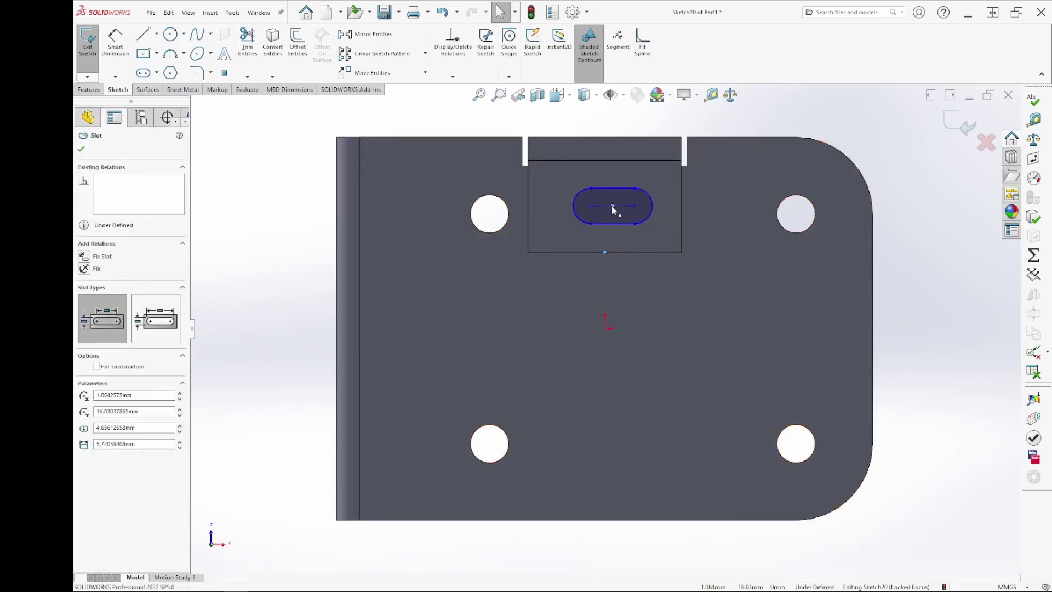
pyautogui.click(673, 145)
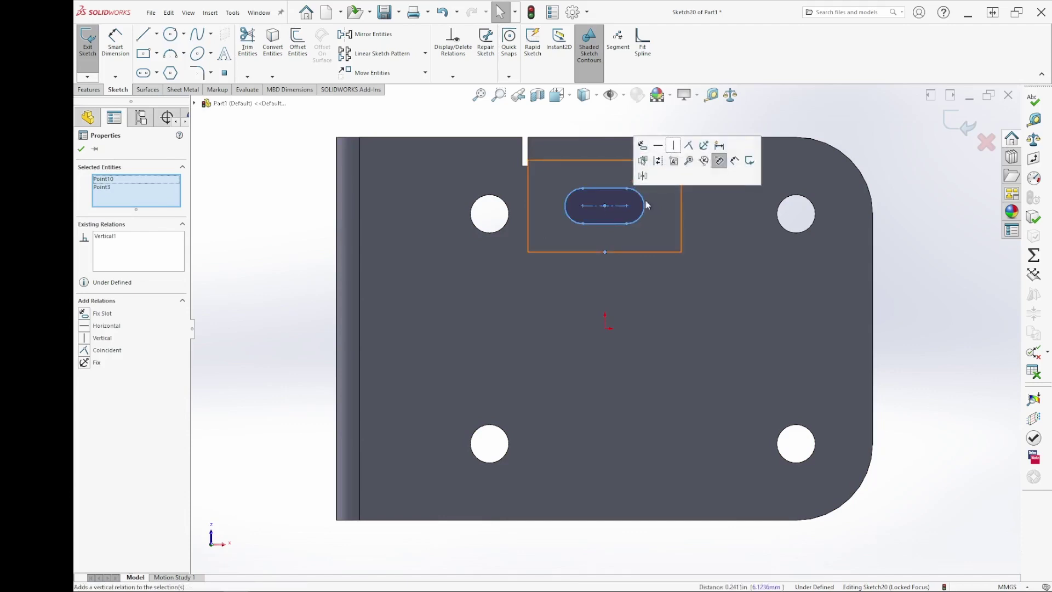
pyautogui.press('Escape')
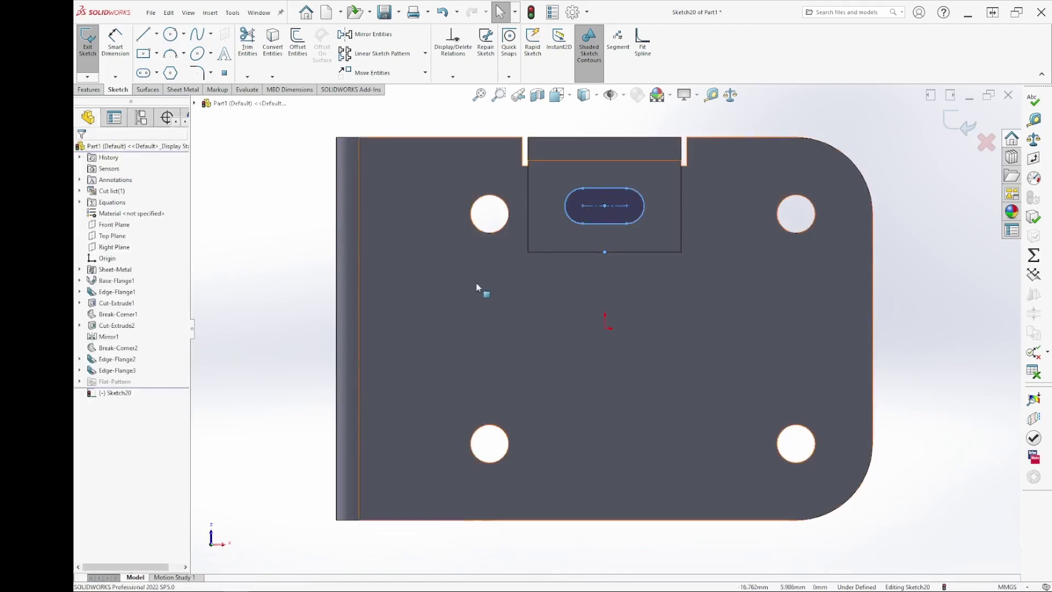
# Dimension the slot to 8 mm centre distance and R2.5 ends, then exit the sketch
pyautogui.press('d')
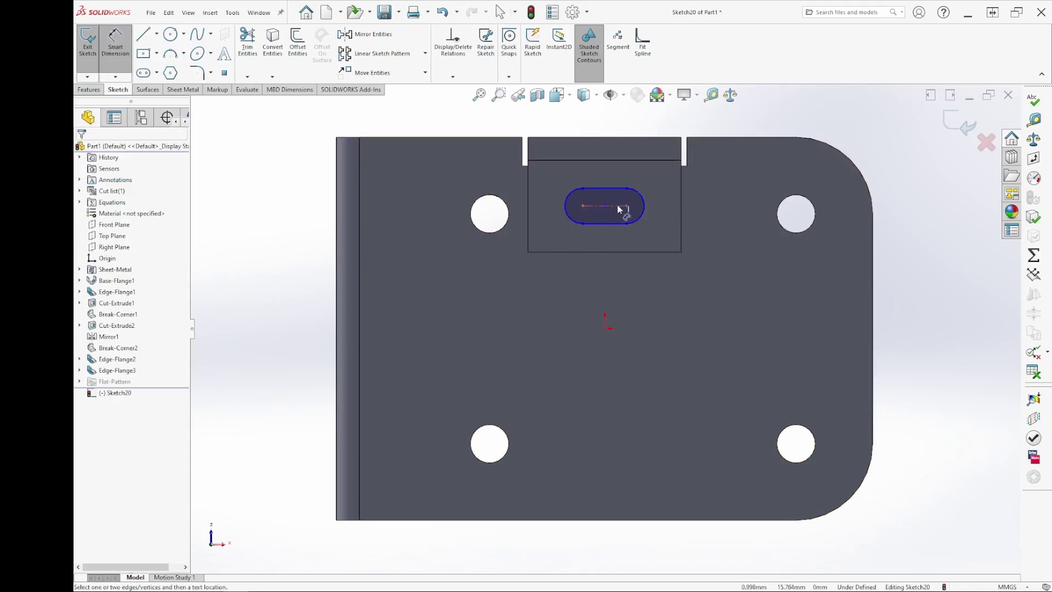
pyautogui.click(604, 205)
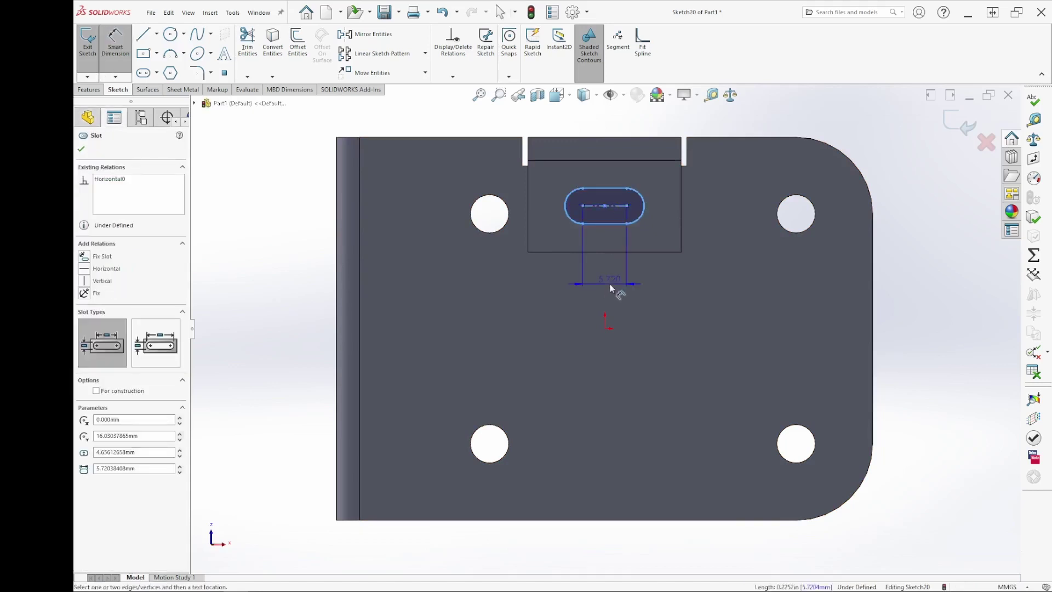
pyautogui.click(604, 283)
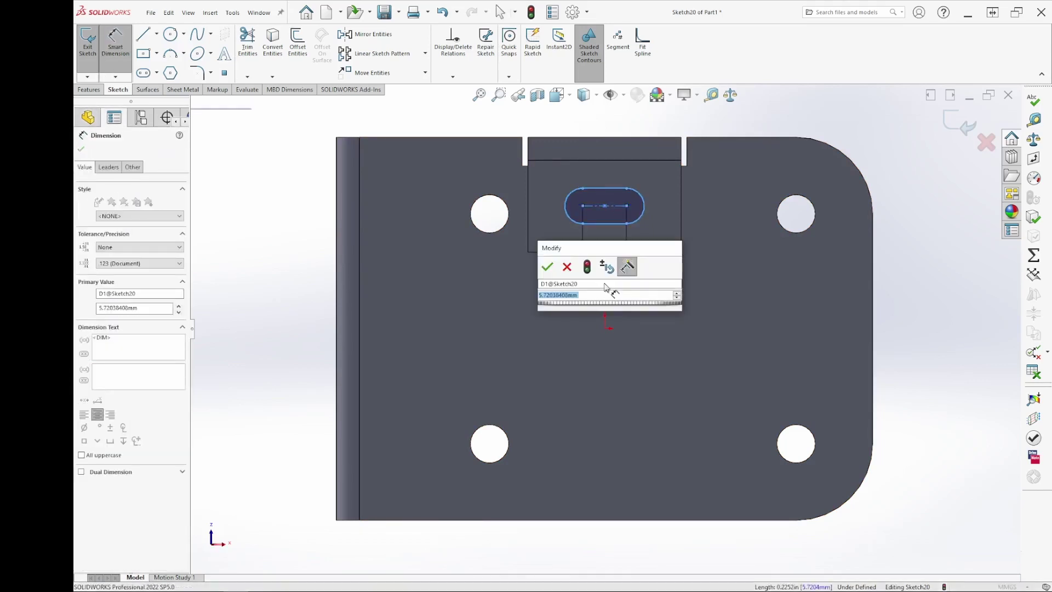
pyautogui.write('8')
pyautogui.press('Return')
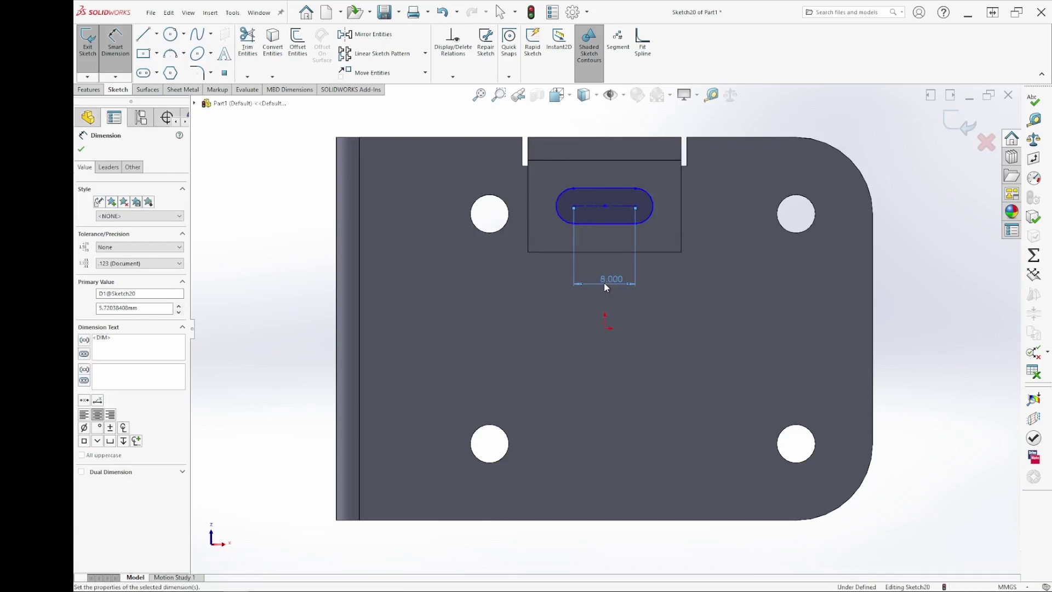
pyautogui.click(652, 198)
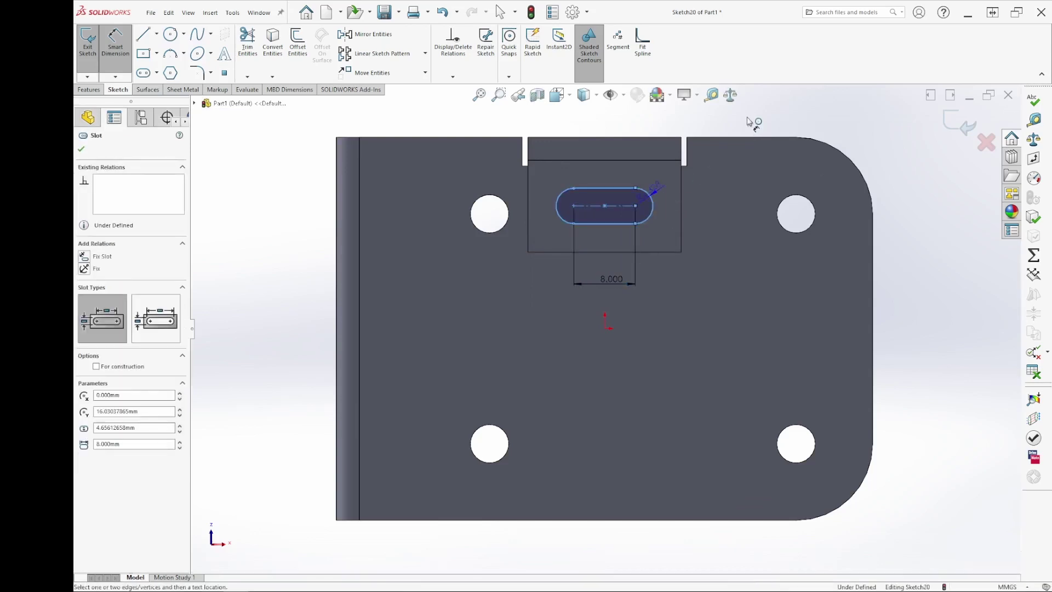
pyautogui.click(737, 124)
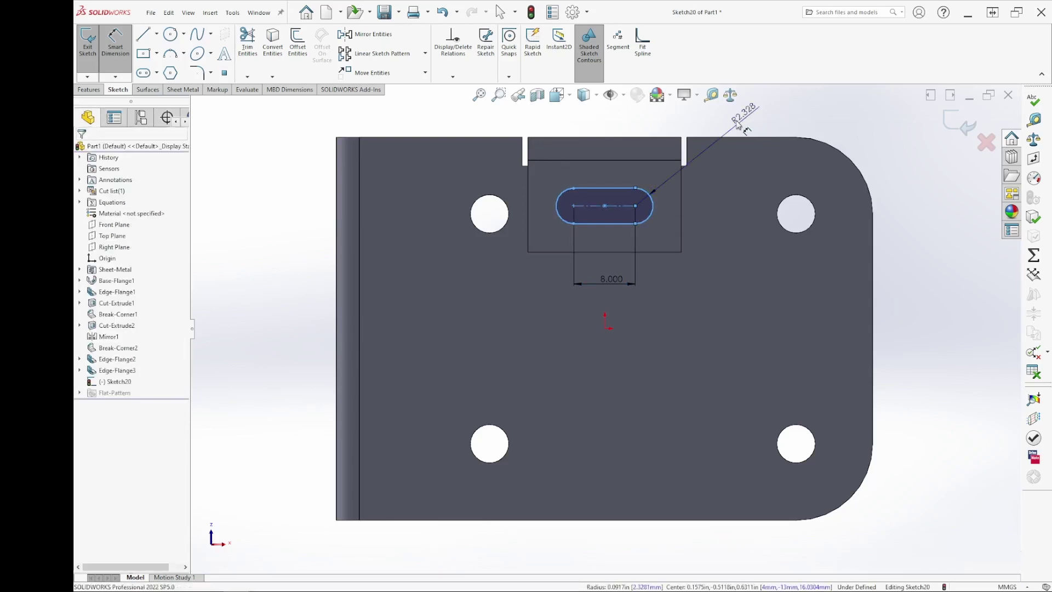
pyautogui.press('Return')
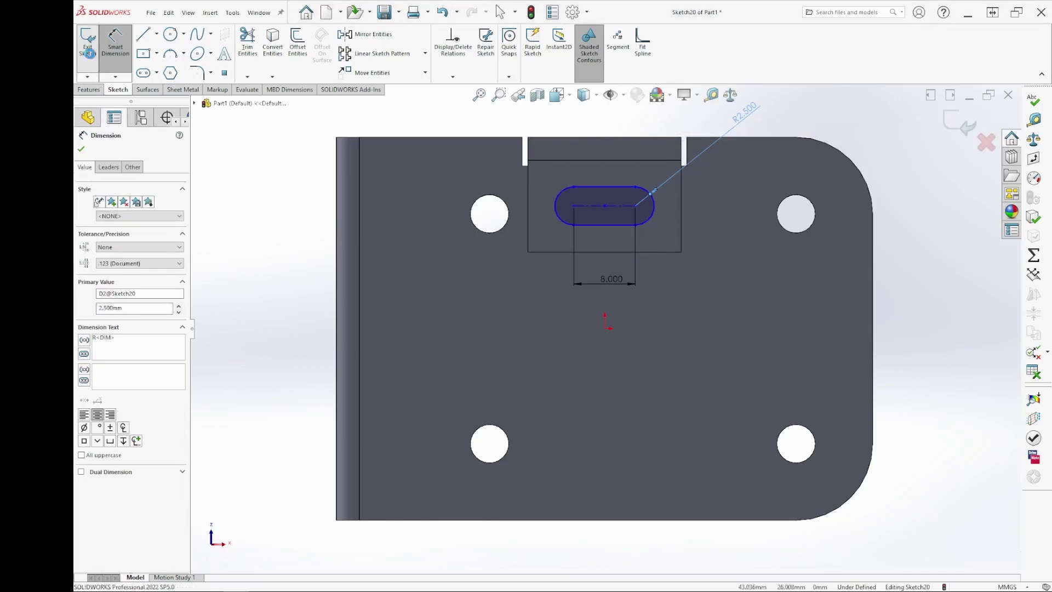
pyautogui.click(93, 55)
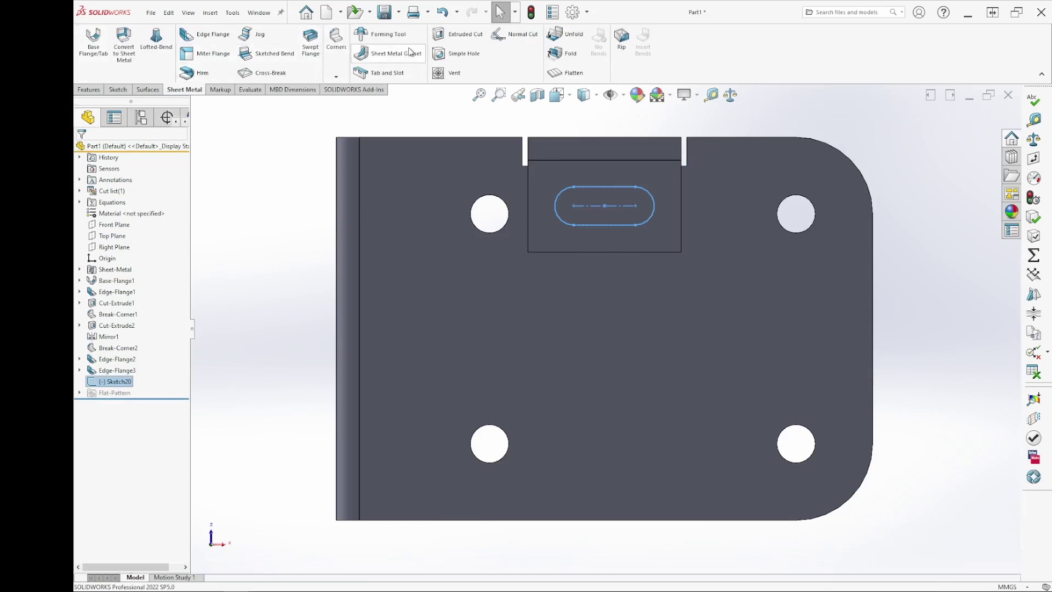
# Extrude-cut the slot through the return tab, linked to sheet thickness
pyautogui.click(459, 37)
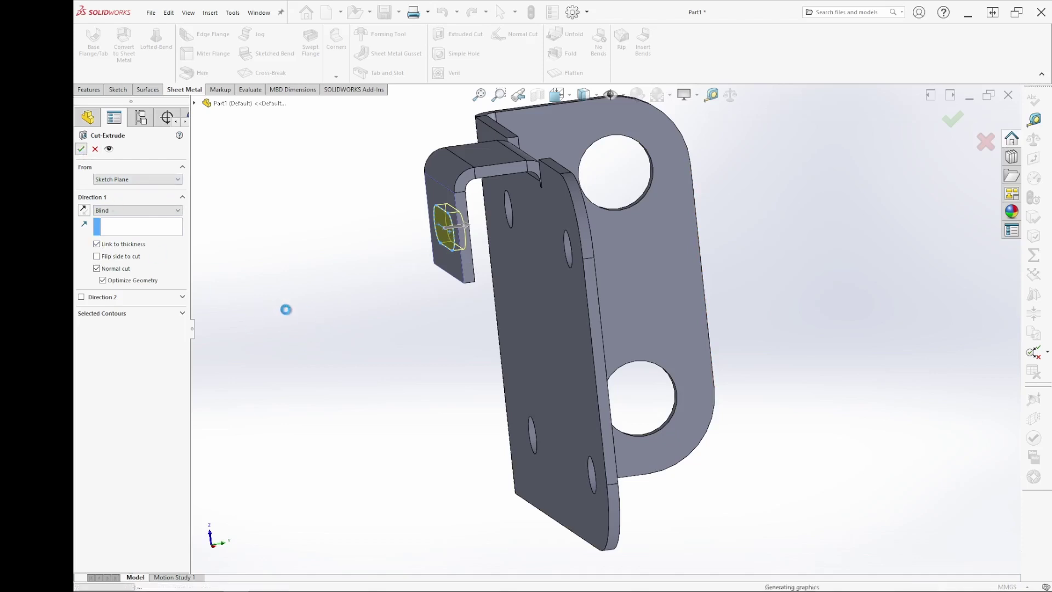
pyautogui.press('Return')
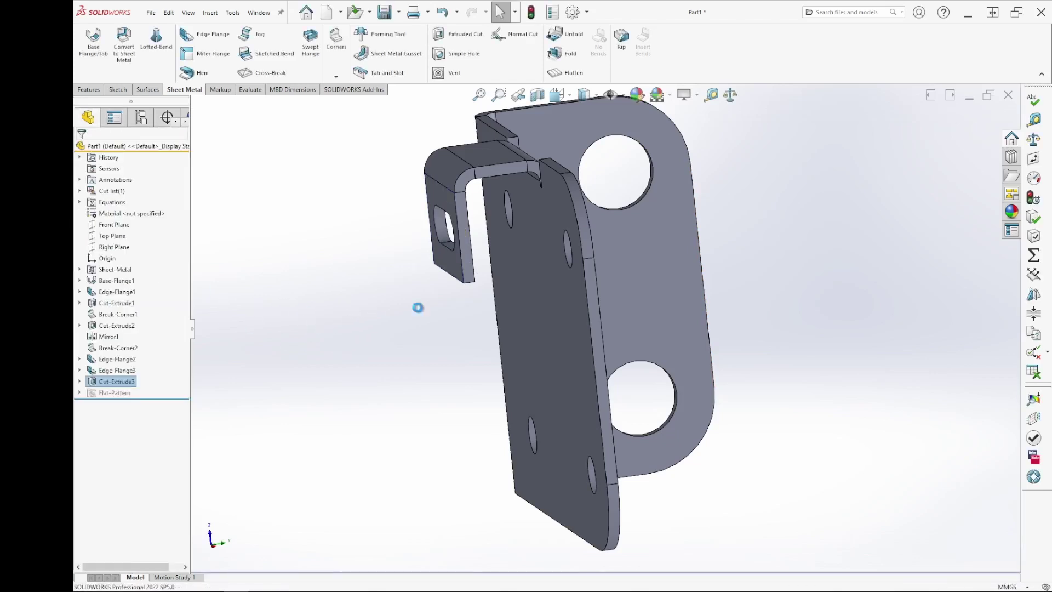
pyautogui.moveTo(460, 301)
pyautogui.mouseDown(button='middle')
pyautogui.moveTo(399, 323)
pyautogui.moveTo(440, 430)
pyautogui.moveTo(475, 339)
pyautogui.moveTo(342, 262)
pyautogui.moveTo(340, 296)
pyautogui.mouseUp(button='middle')
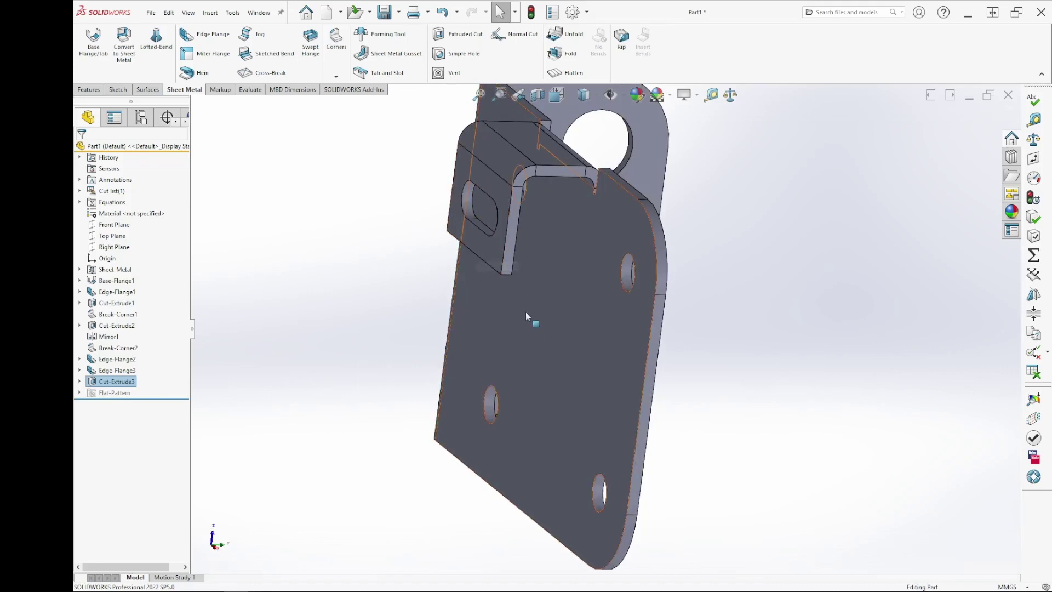
pyautogui.hotkey('ctrl', '5')
pyautogui.hotkey('ctrl', '7')
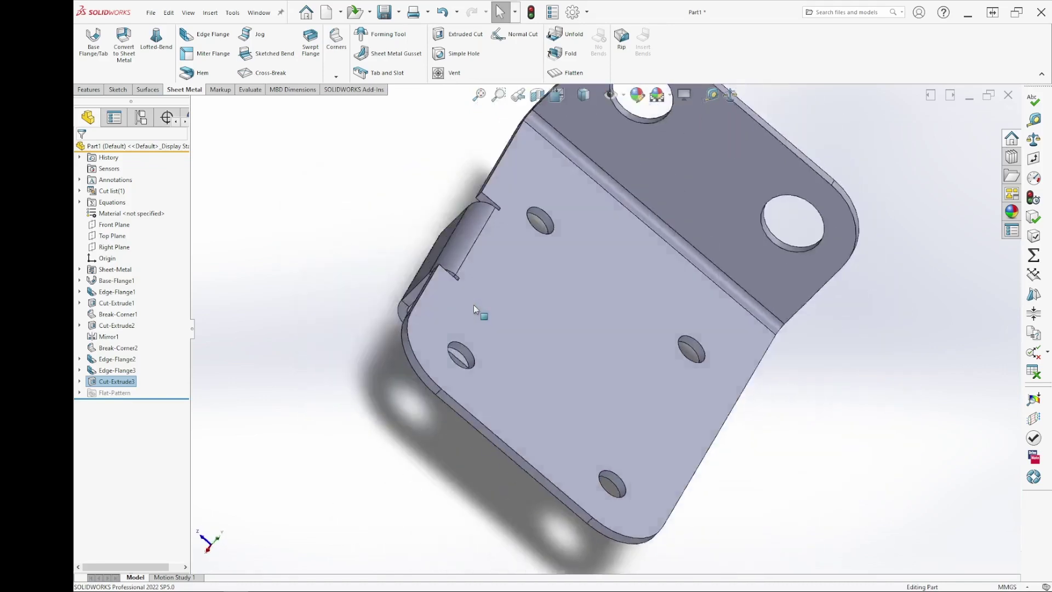
pyautogui.moveTo(481, 446); pyautogui.dragTo(468, 419, button='middle')
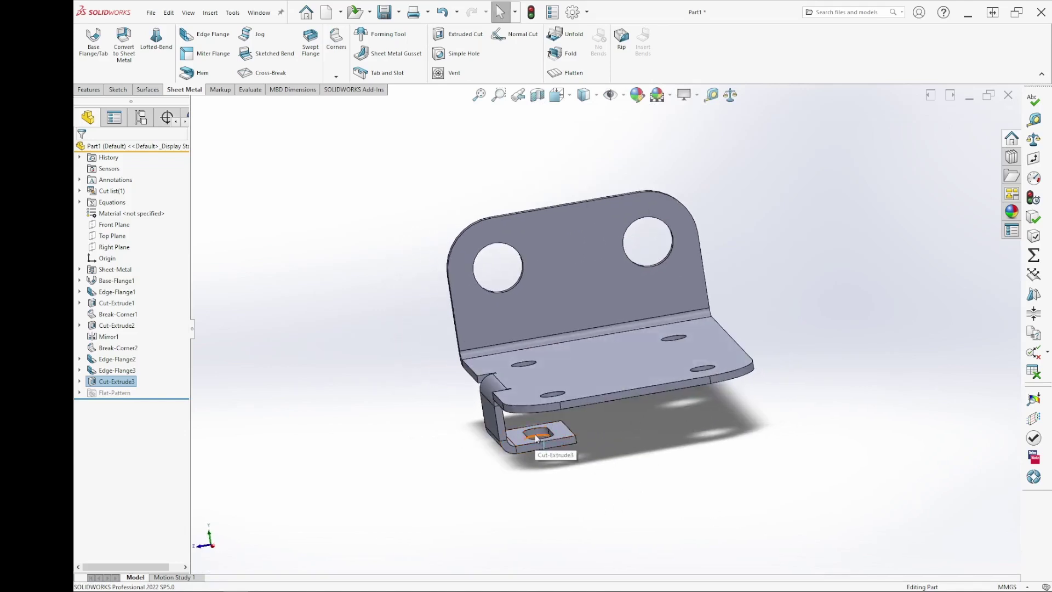
pyautogui.moveTo(474, 495)
pyautogui.mouseDown(button='middle')
pyautogui.moveTo(521, 446)
pyautogui.moveTo(535, 514)
pyautogui.moveTo(623, 448)
pyautogui.mouseUp(button='middle')
pyautogui.moveTo(596, 486)
pyautogui.mouseDown(button='middle')
pyautogui.moveTo(560, 481)
pyautogui.moveTo(568, 488)
pyautogui.mouseUp(button='middle')
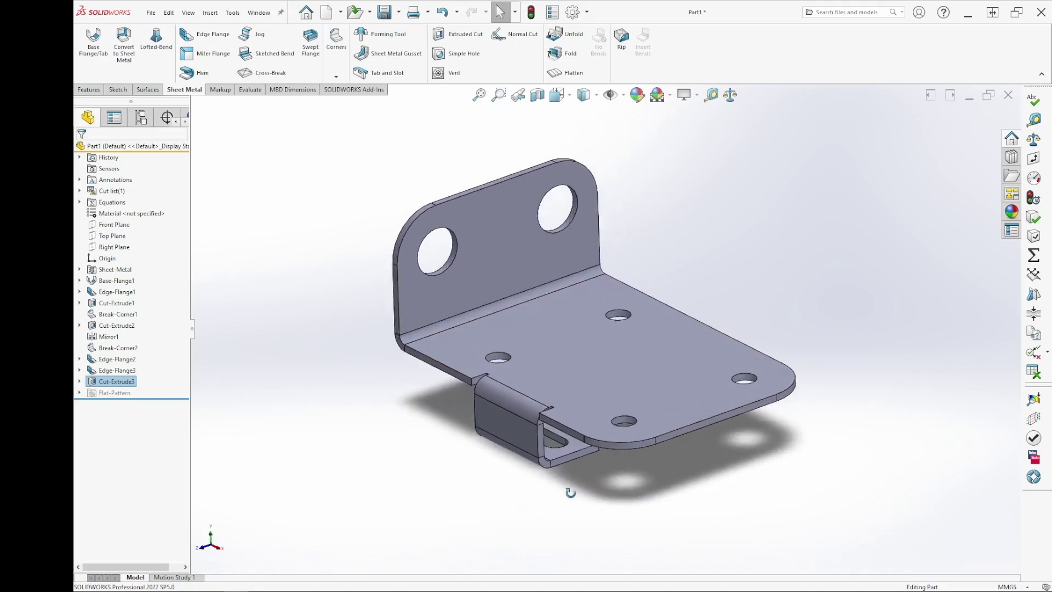
pyautogui.scroll(-2, 599, 352)
pyautogui.scroll(-2, 626, 305)
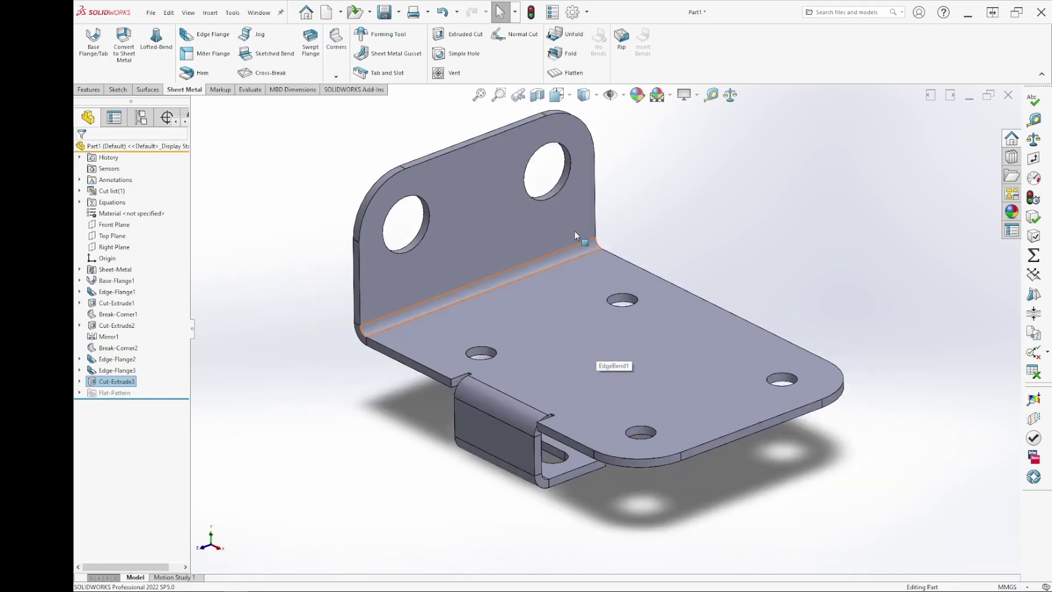
pyautogui.scroll(-1, 574, 231)
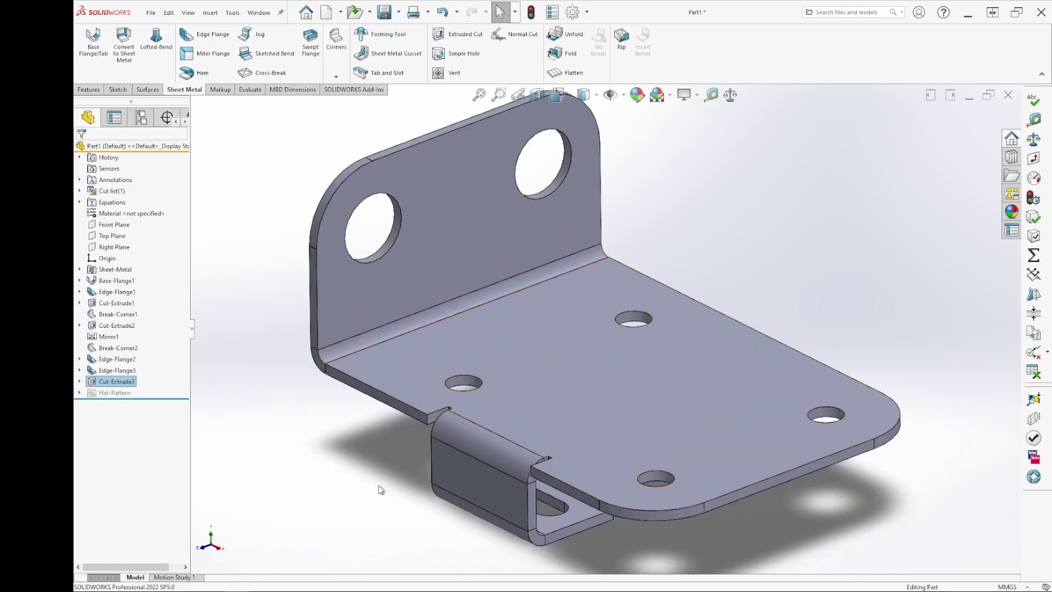
pyautogui.moveTo(413, 495); pyautogui.dragTo(392, 419, button='middle')
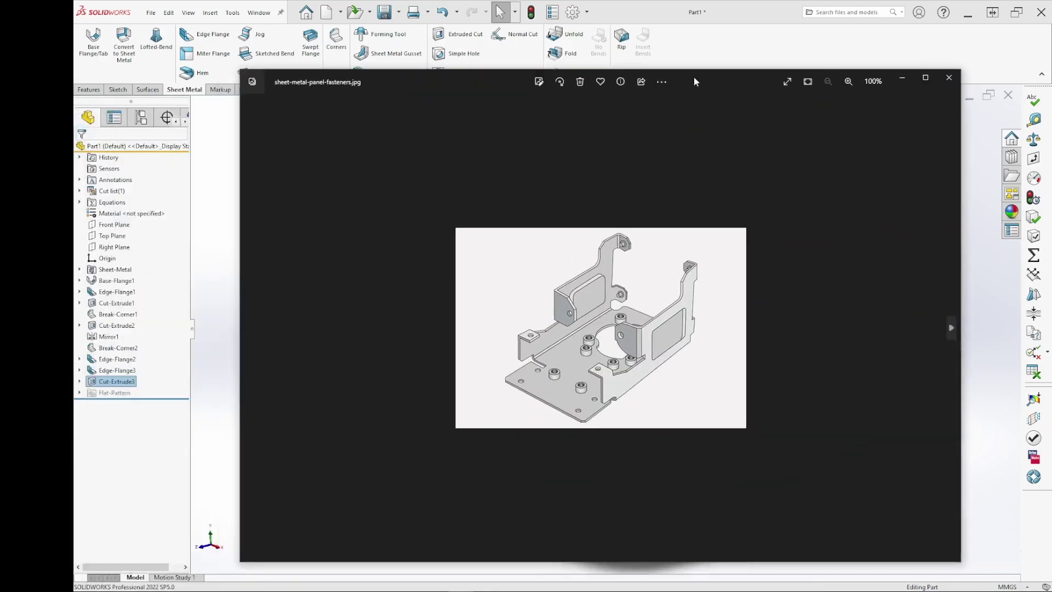
pyautogui.moveTo(693, 77); pyautogui.dragTo(639, 76)
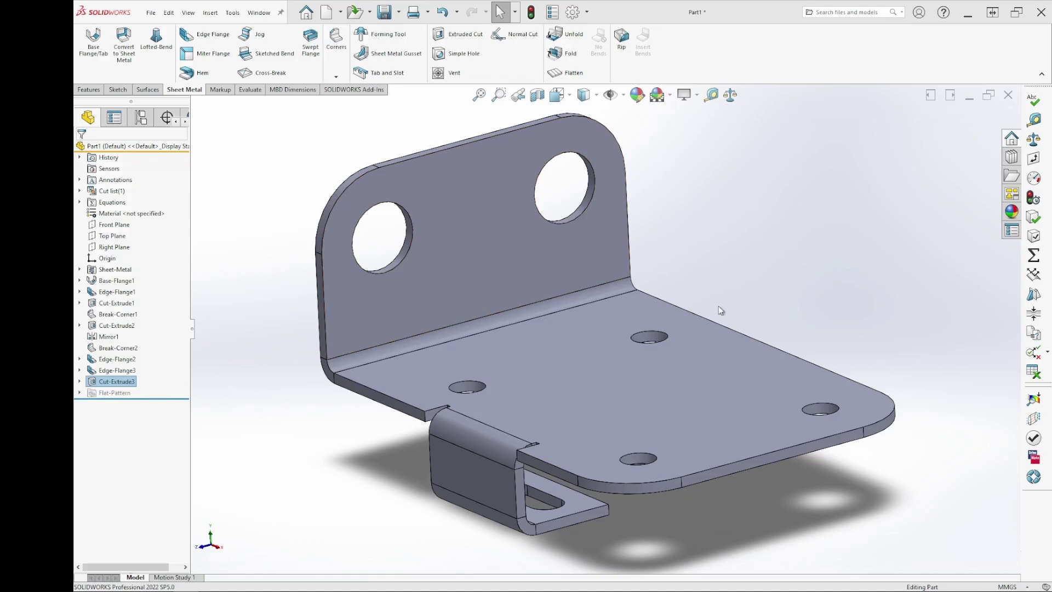
pyautogui.click(567, 72)
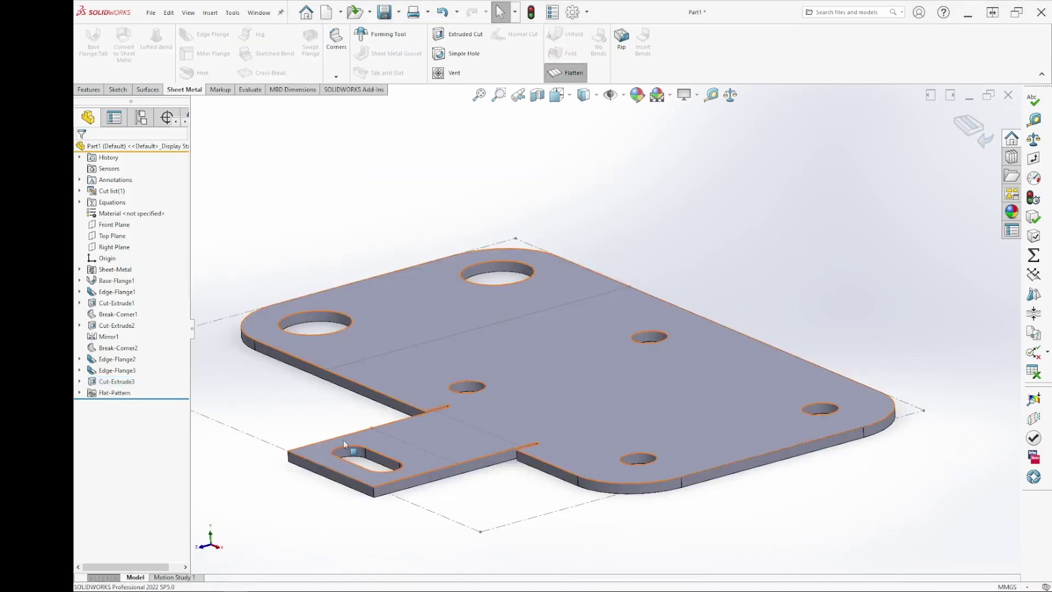
pyautogui.moveTo(582, 528)
pyautogui.mouseDown(button='middle')
pyautogui.moveTo(581, 504)
pyautogui.moveTo(624, 491)
pyautogui.moveTo(639, 561)
pyautogui.mouseUp(button='middle')
pyautogui.scroll(3, 639, 561)
pyautogui.moveTo(524, 453); pyautogui.dragTo(559, 576, button='middle')
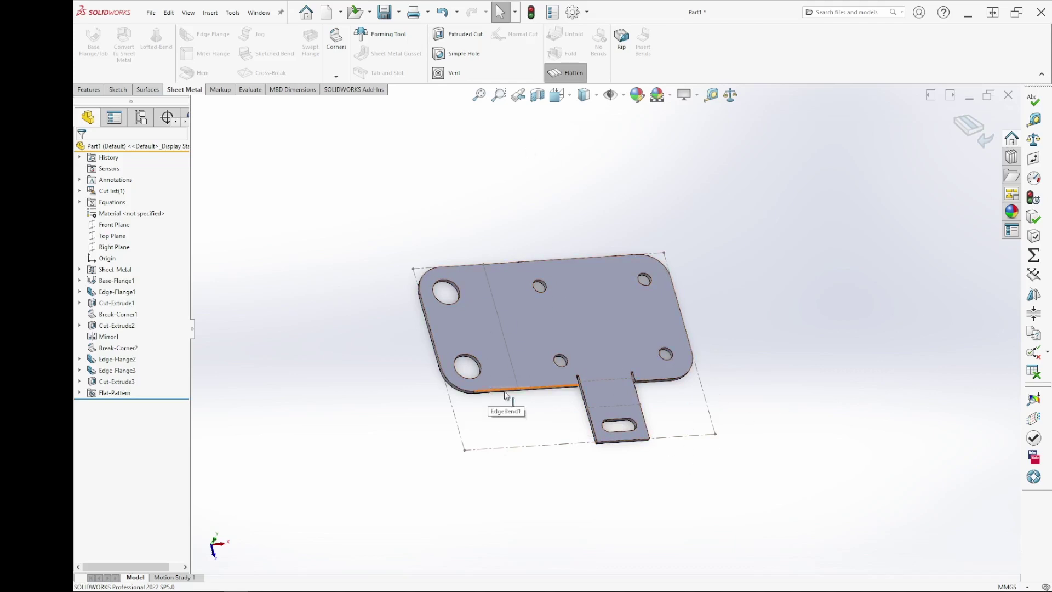
pyautogui.moveTo(587, 446); pyautogui.dragTo(550, 423, button='middle')
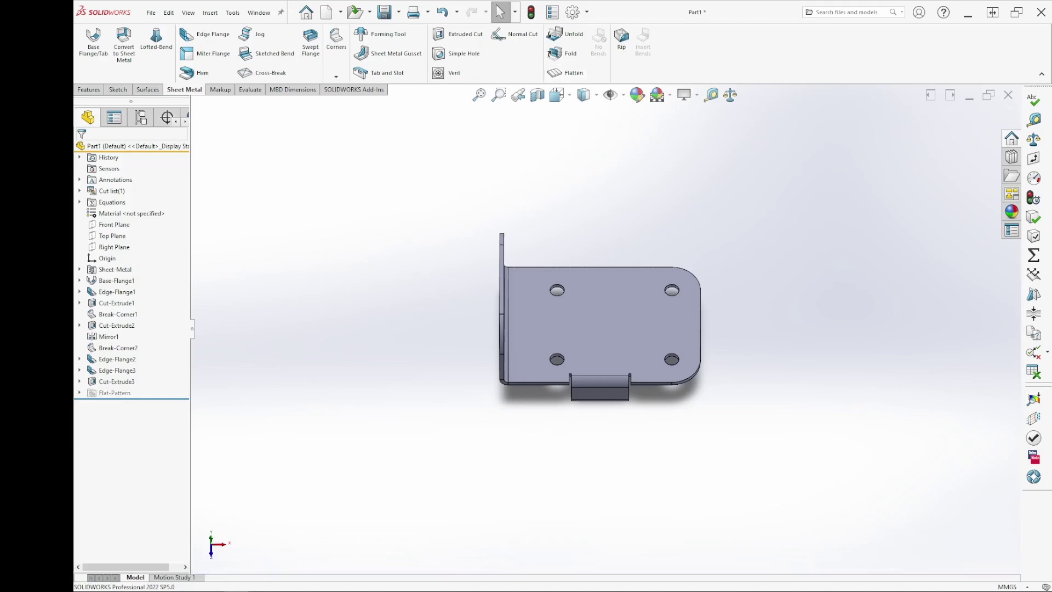
pyautogui.moveTo(593, 449); pyautogui.dragTo(569, 308, button='middle')
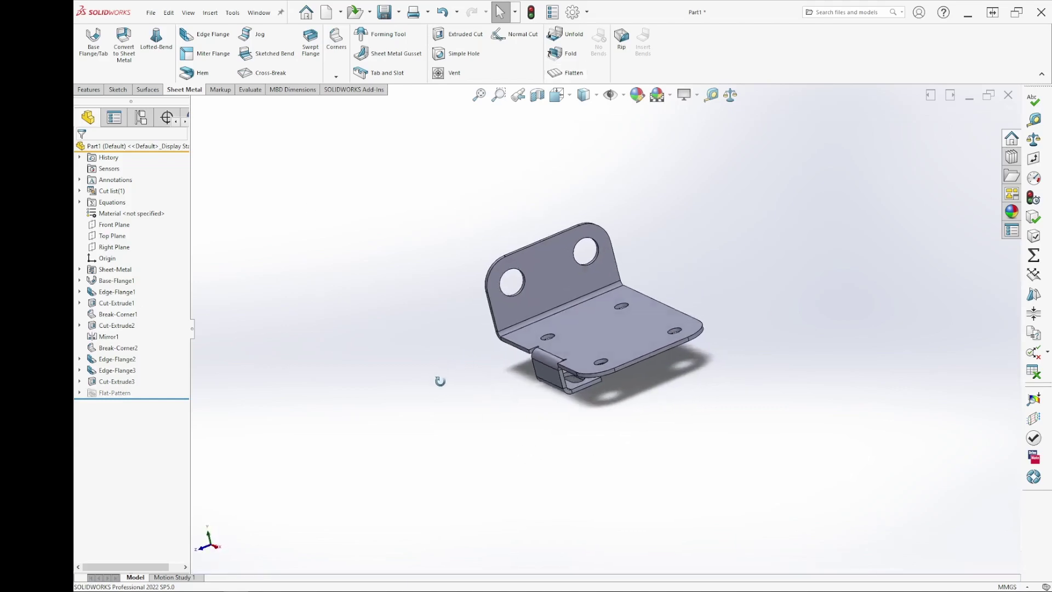
pyautogui.scroll(-2, 592, 309)
pyautogui.scroll(-2, 615, 316)
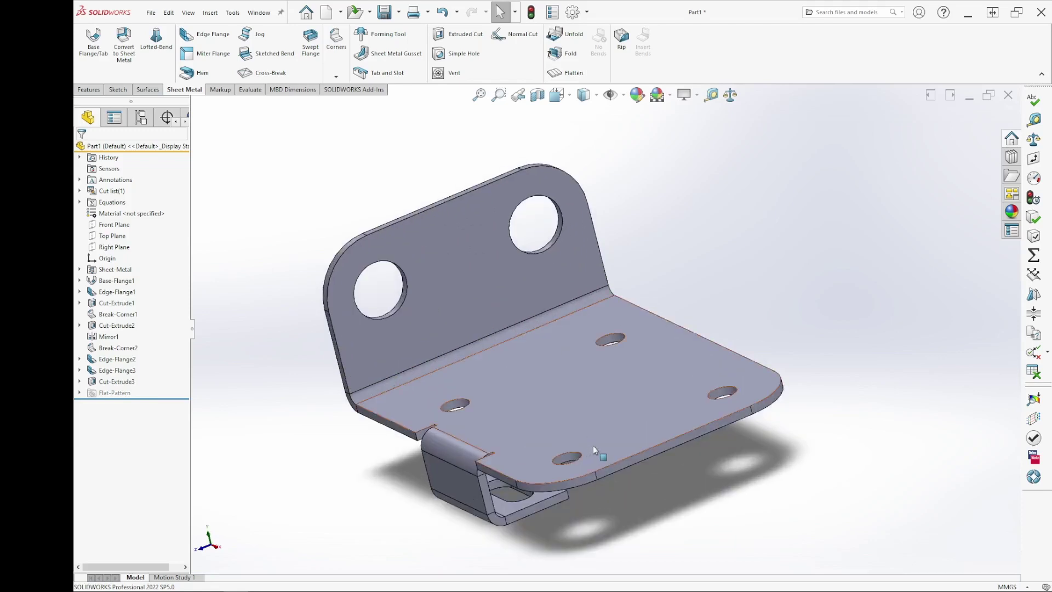
pyautogui.moveTo(593, 445)
pyautogui.mouseDown(button='middle')
pyautogui.moveTo(618, 426)
pyautogui.moveTo(596, 449)
pyautogui.mouseUp(button='middle')
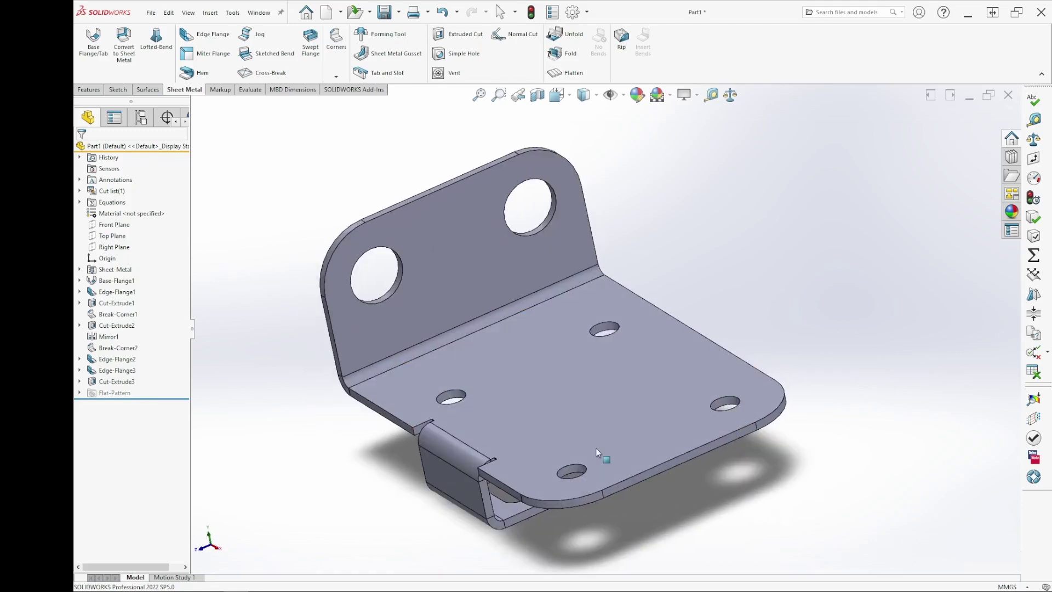